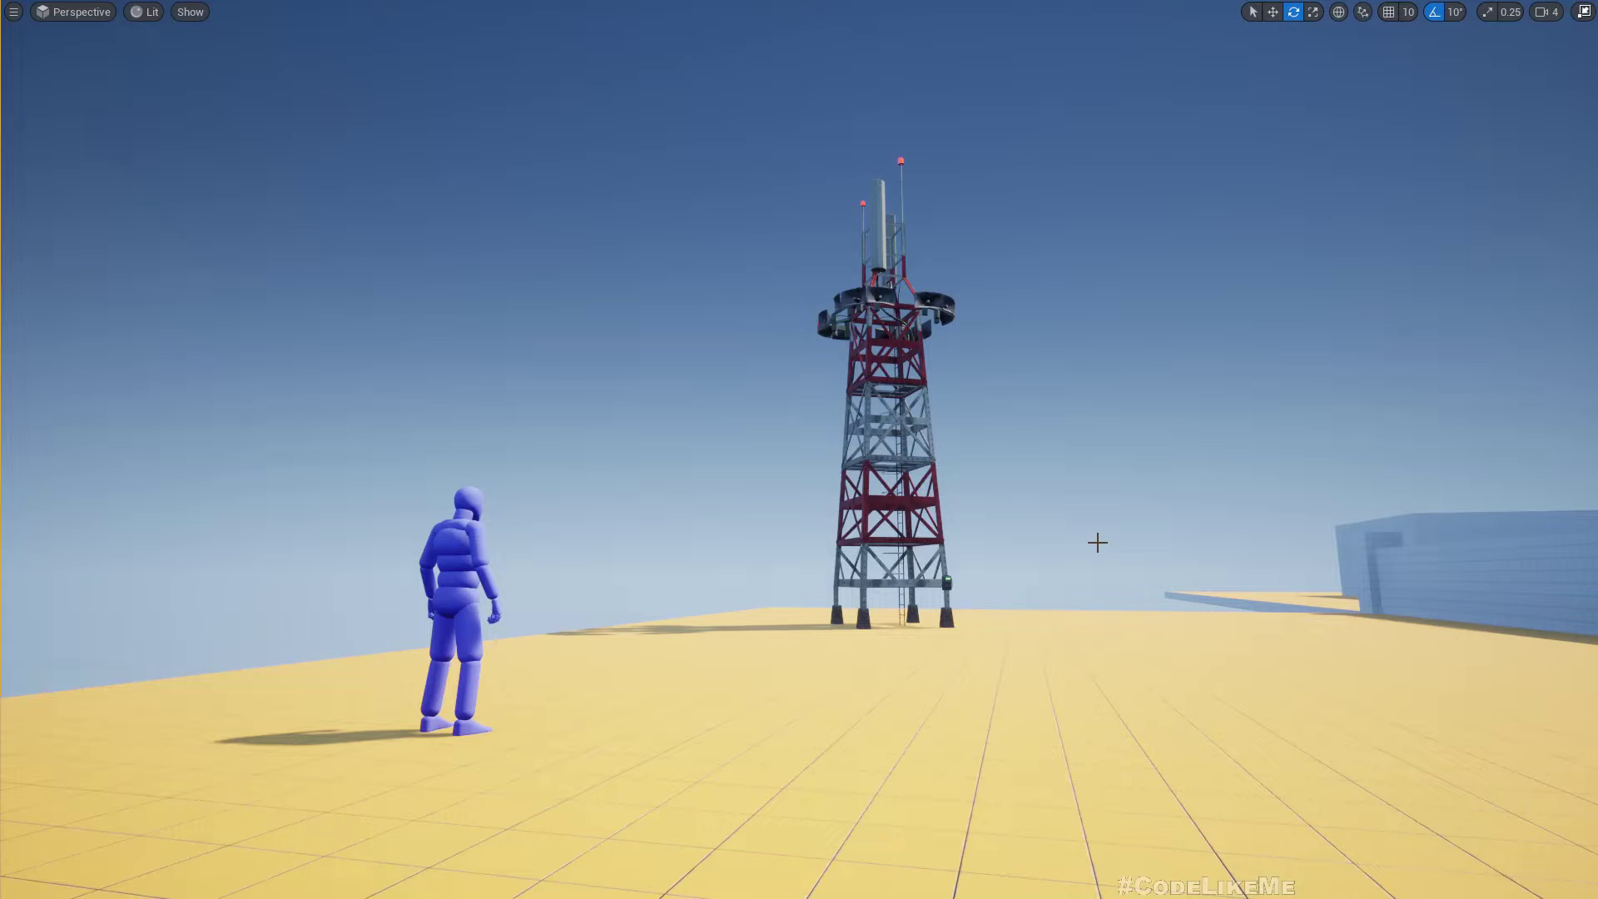
Examine the radio tower and its surroundings from several positions in the level viewport
right_drag(1103, 551, 990, 566)
key(w)
key(d)
key(a)
key(s)
right_drag(891, 550, 882, 559)
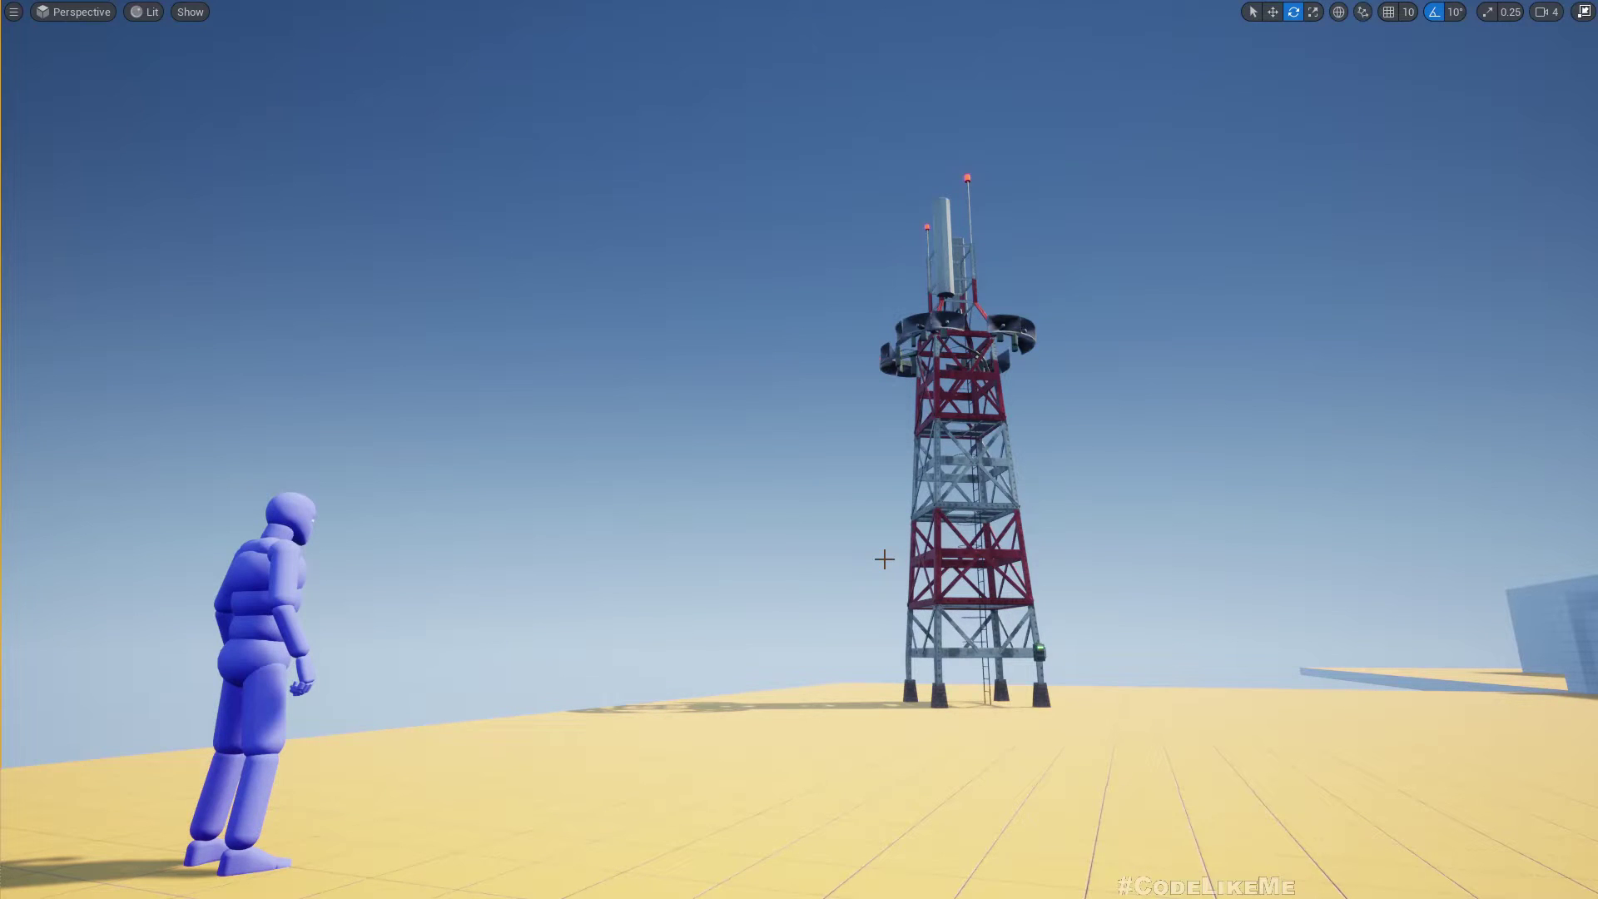
right_drag(884, 560, 917, 555)
key(w)
key(s)
key(a)
key(d)
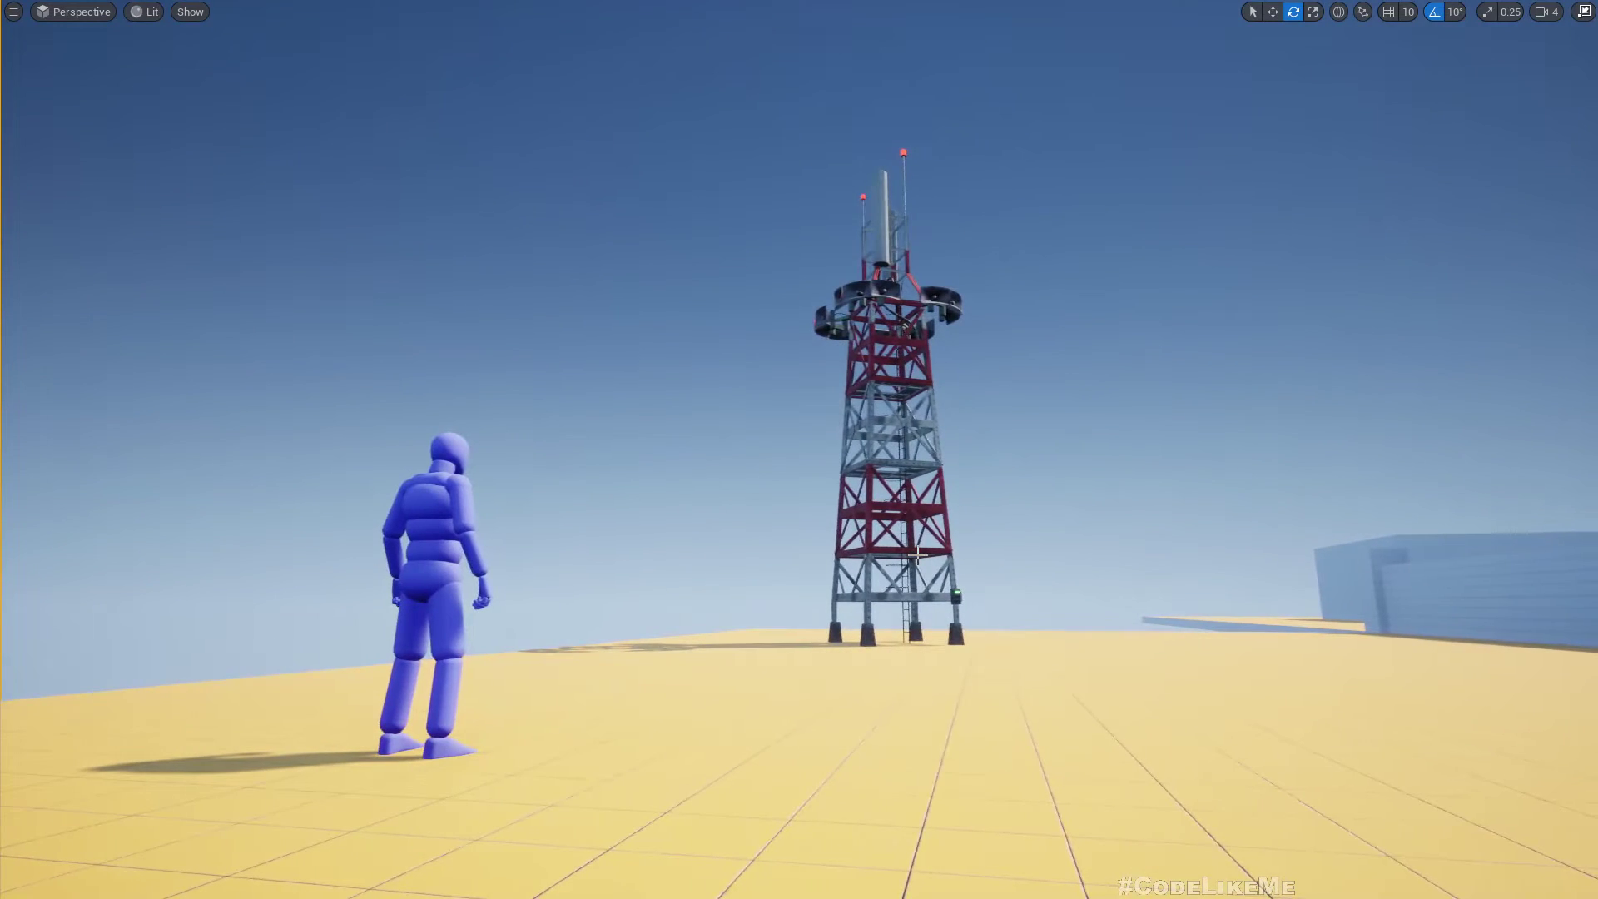
Play-test the level, run the character towards the radio tower to view its warning lights, and end the play session
key(alt+p)
click(916, 553)
key(w)
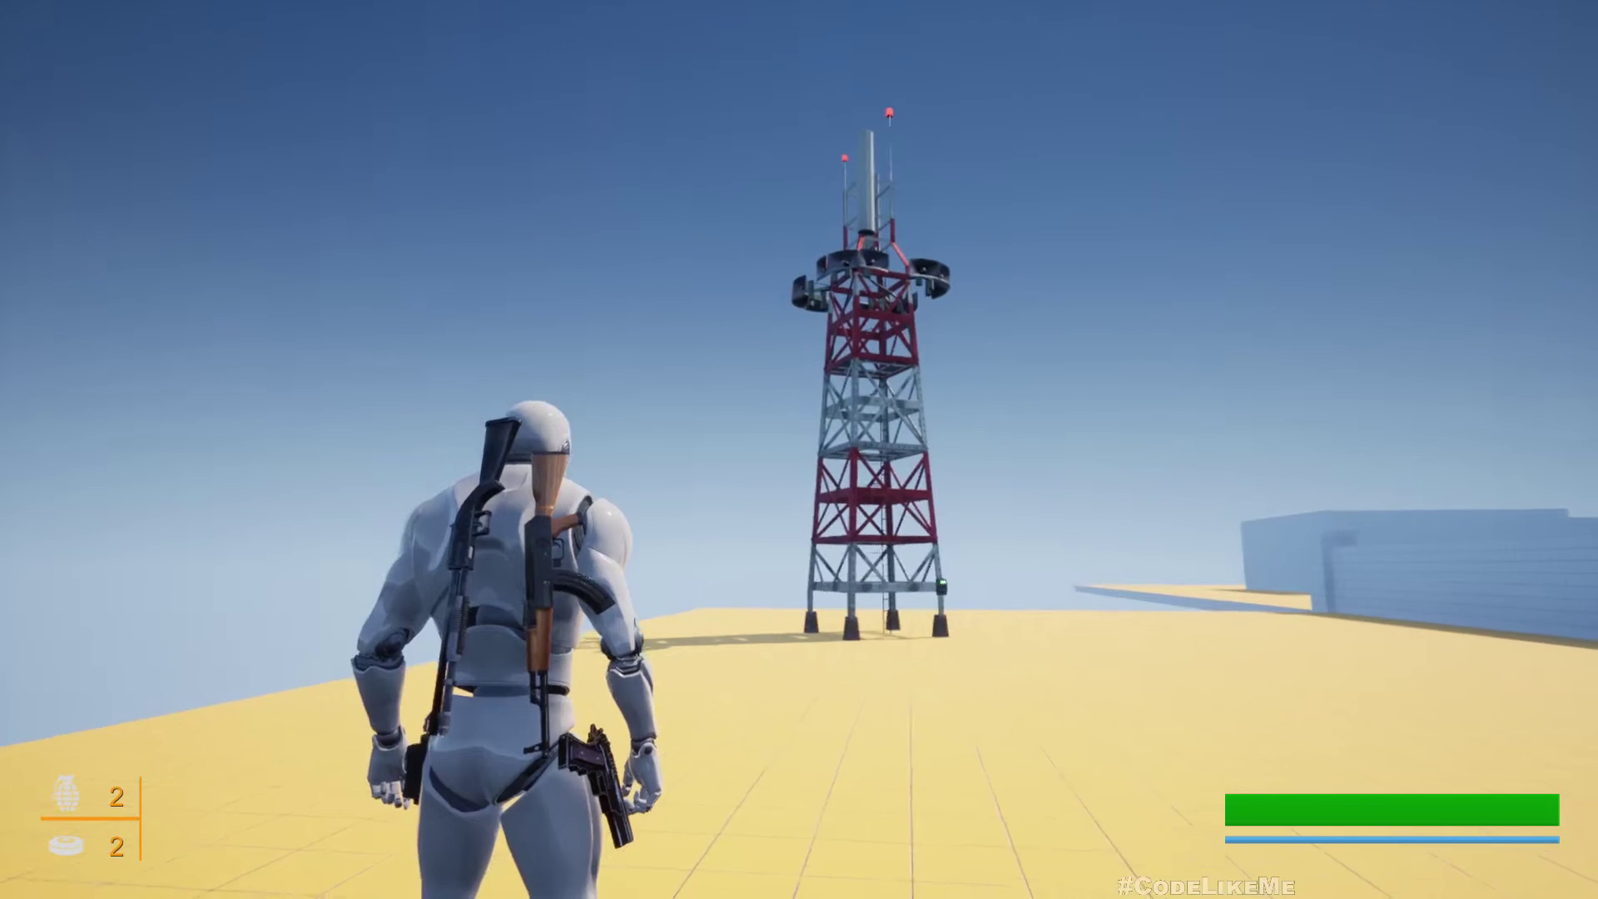
key(w)
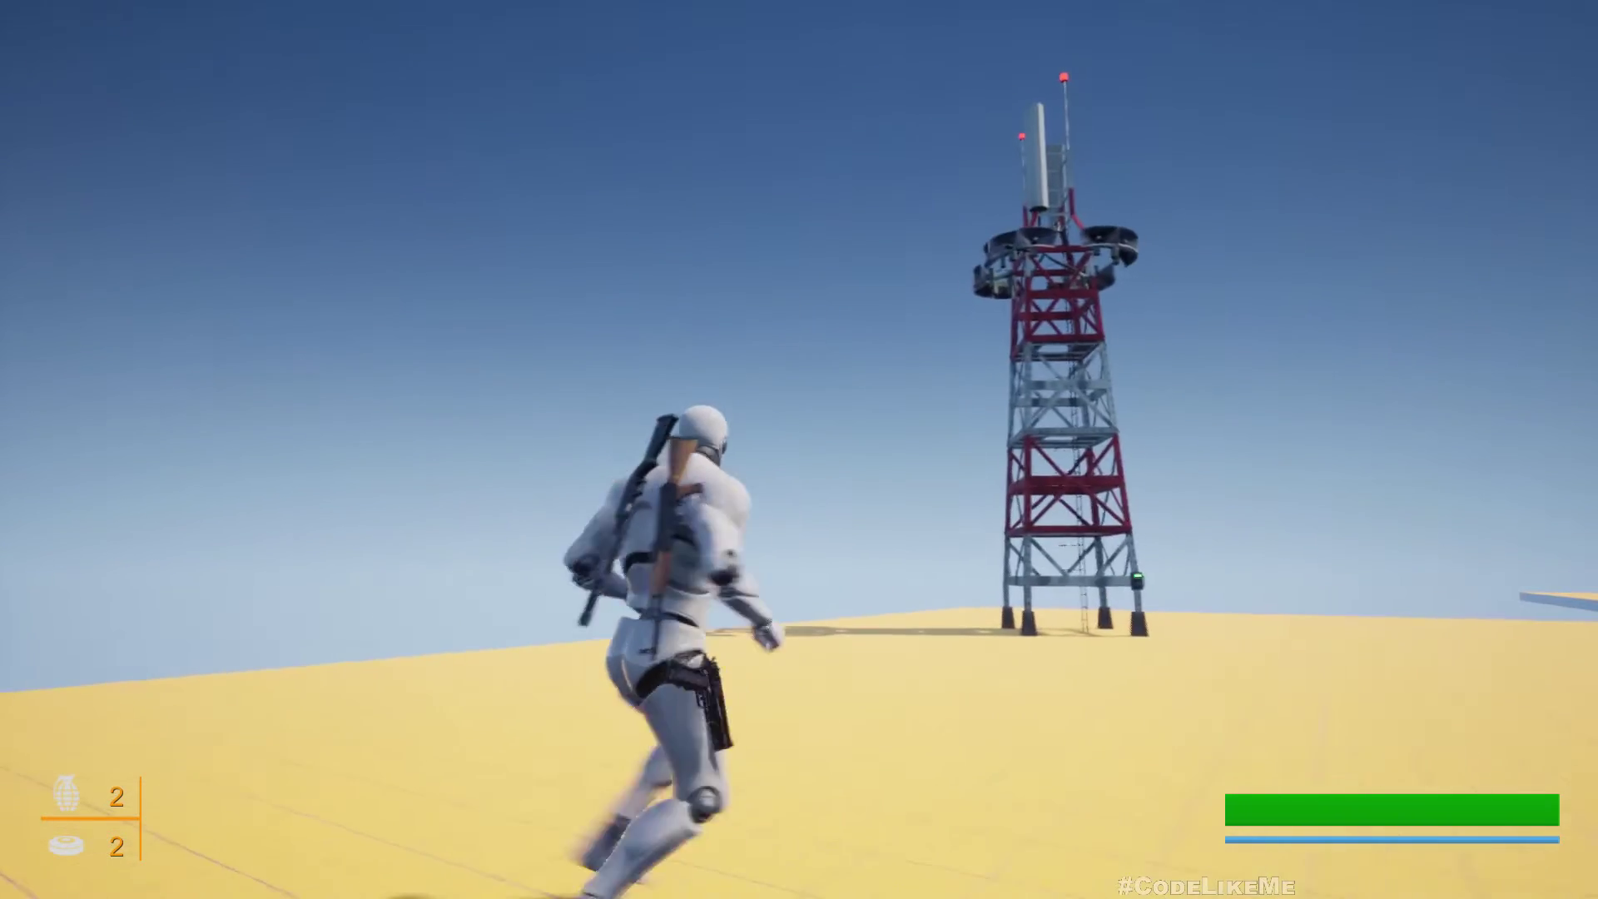
key(a)
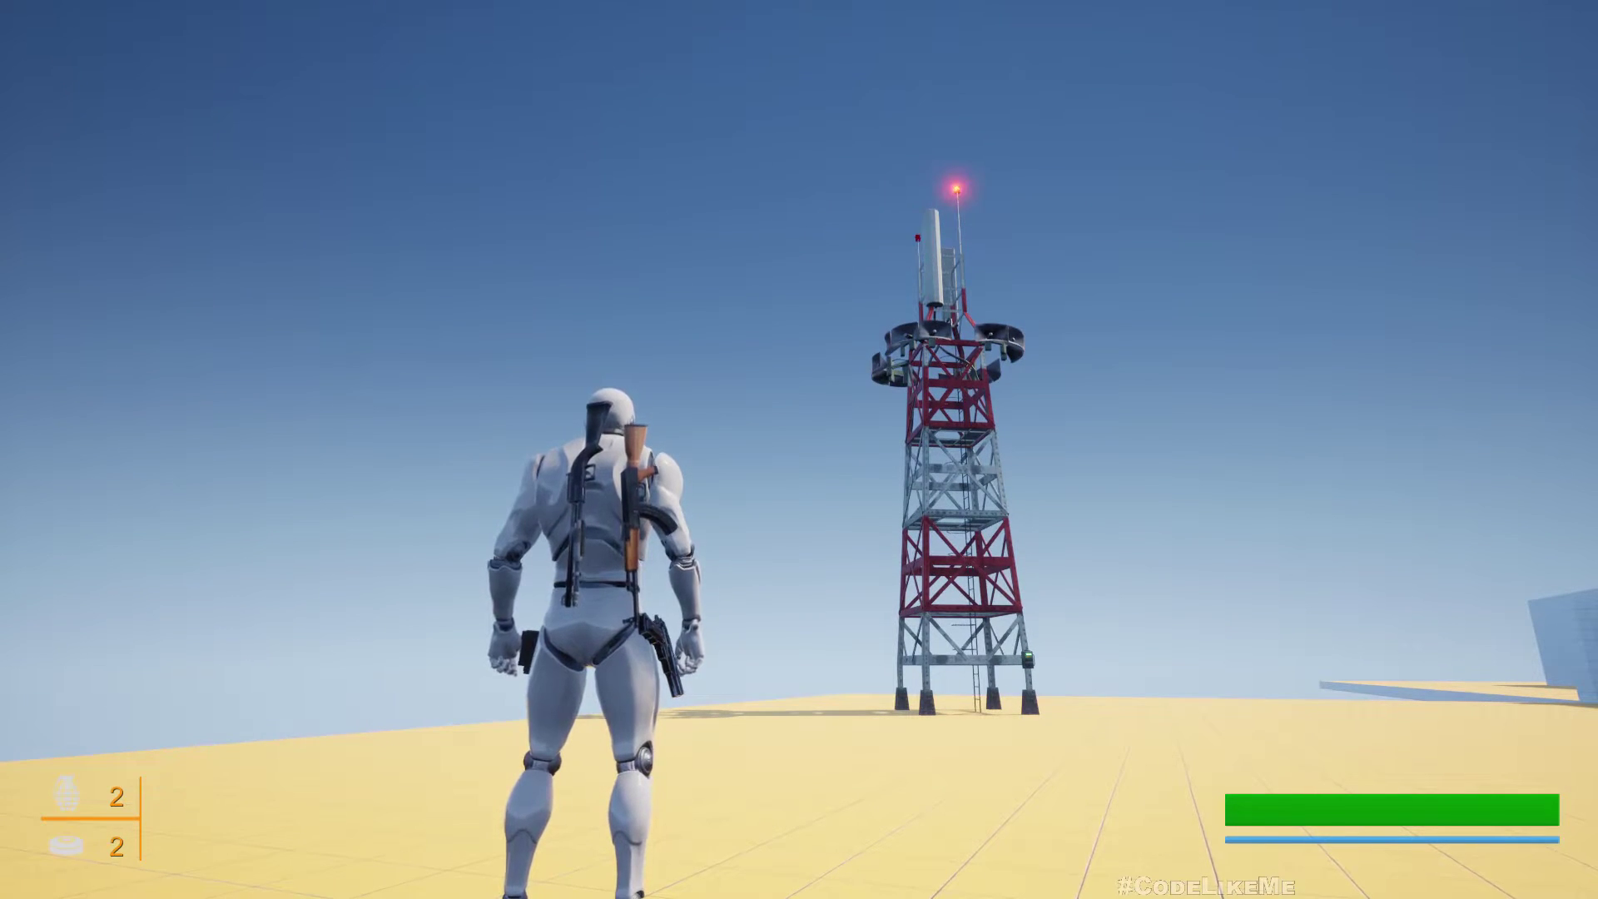
key(Escape)
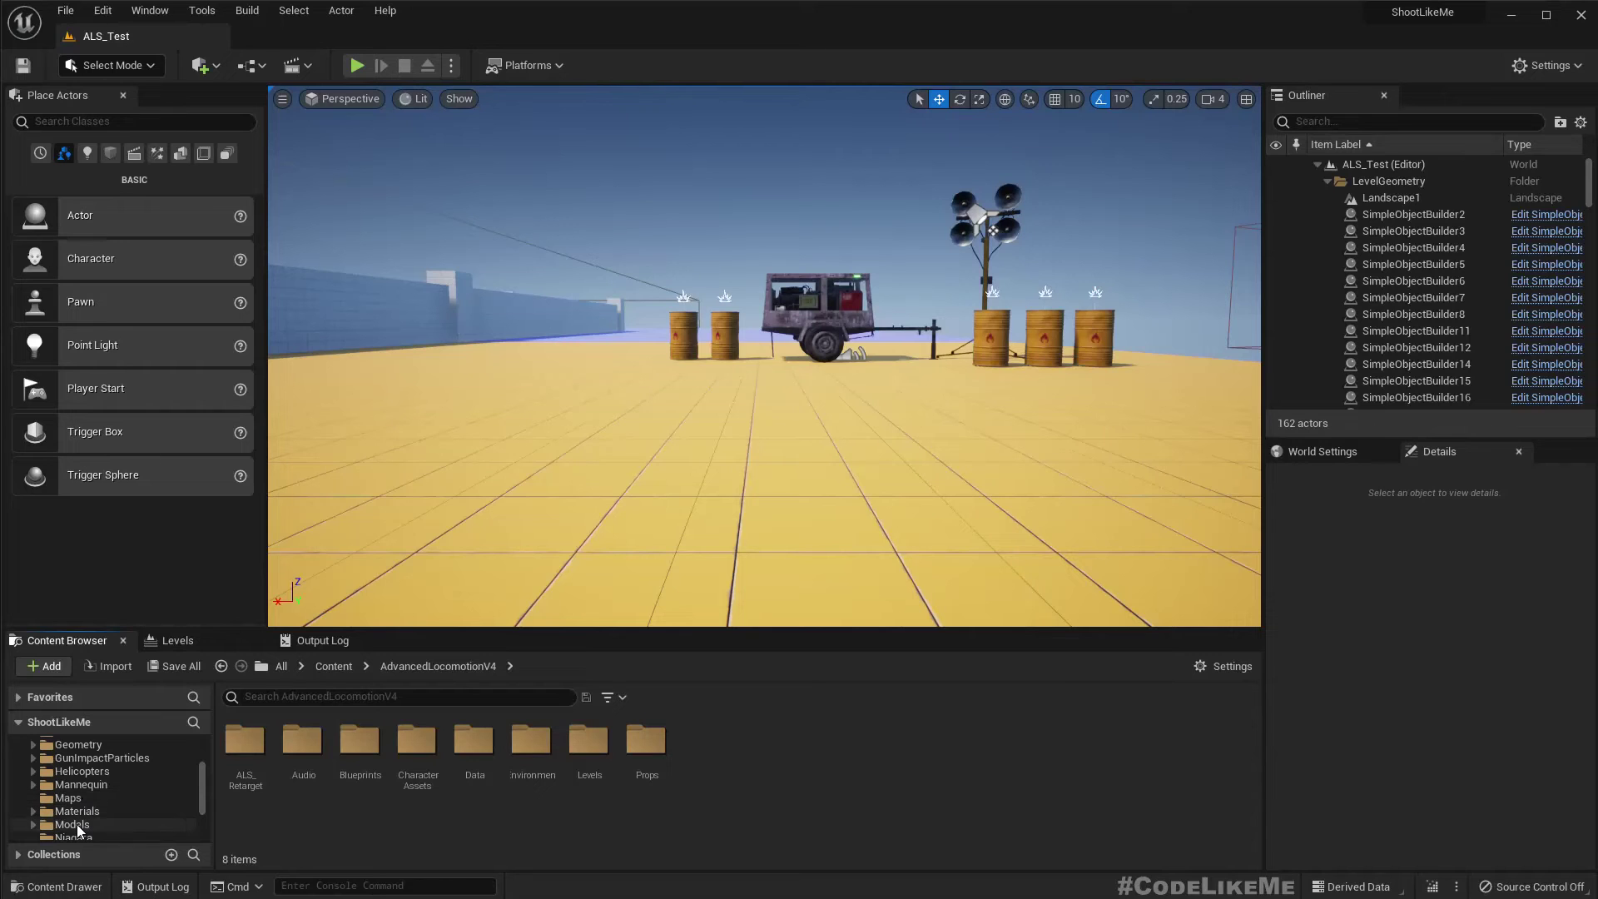
Open the AlertTower static mesh from the Models/AlertTower folder and inspect it from top to base
click(71, 824)
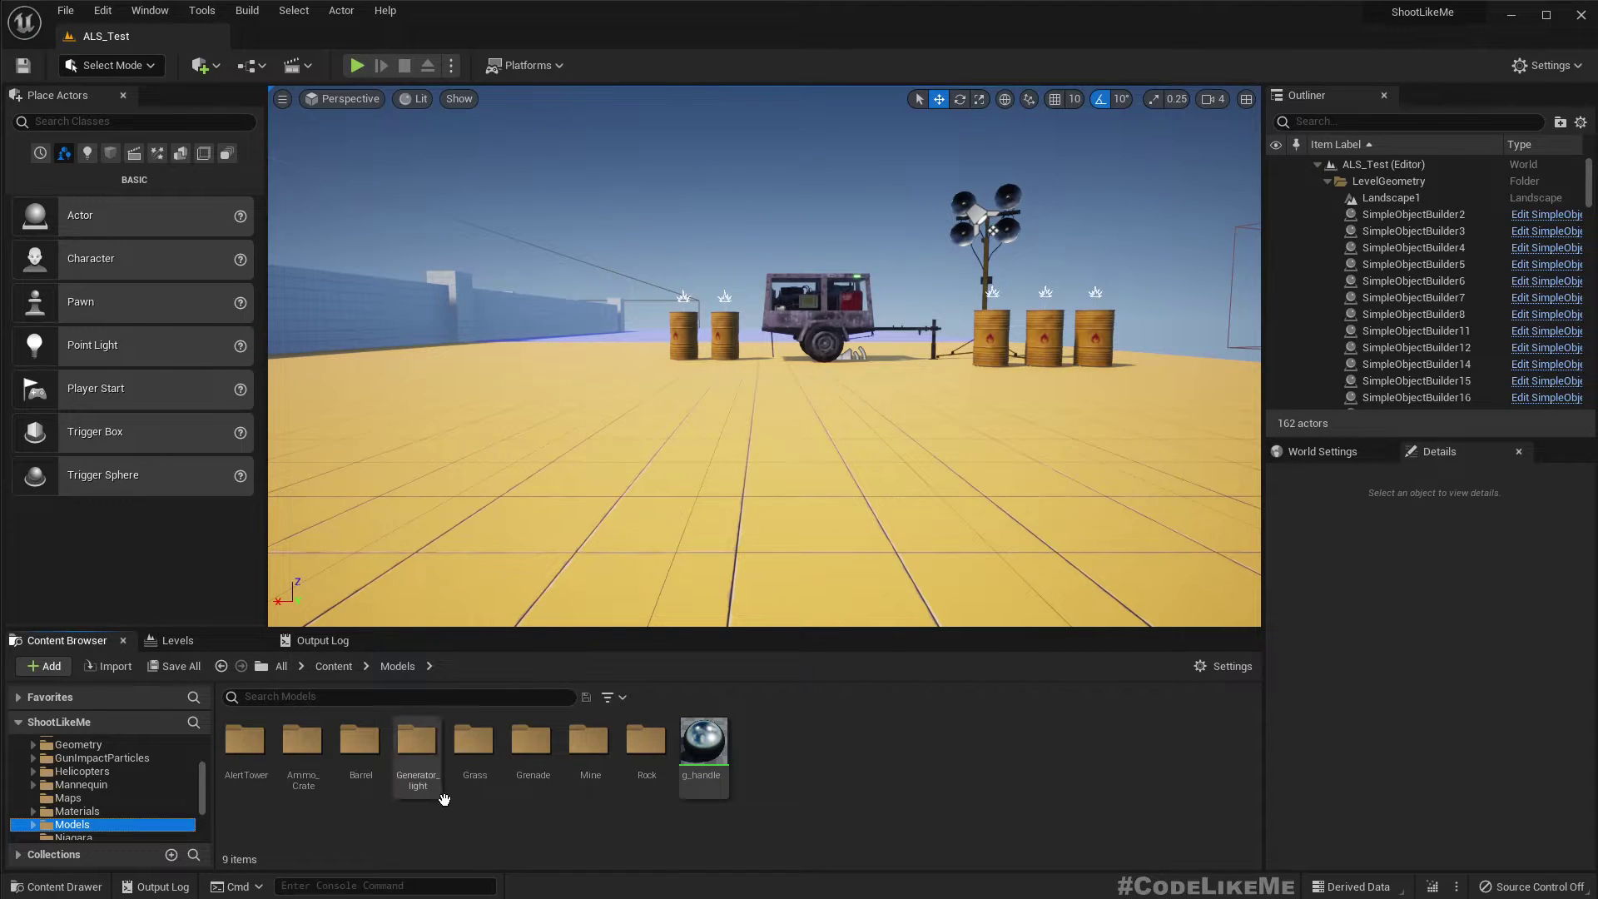
double_click(246, 749)
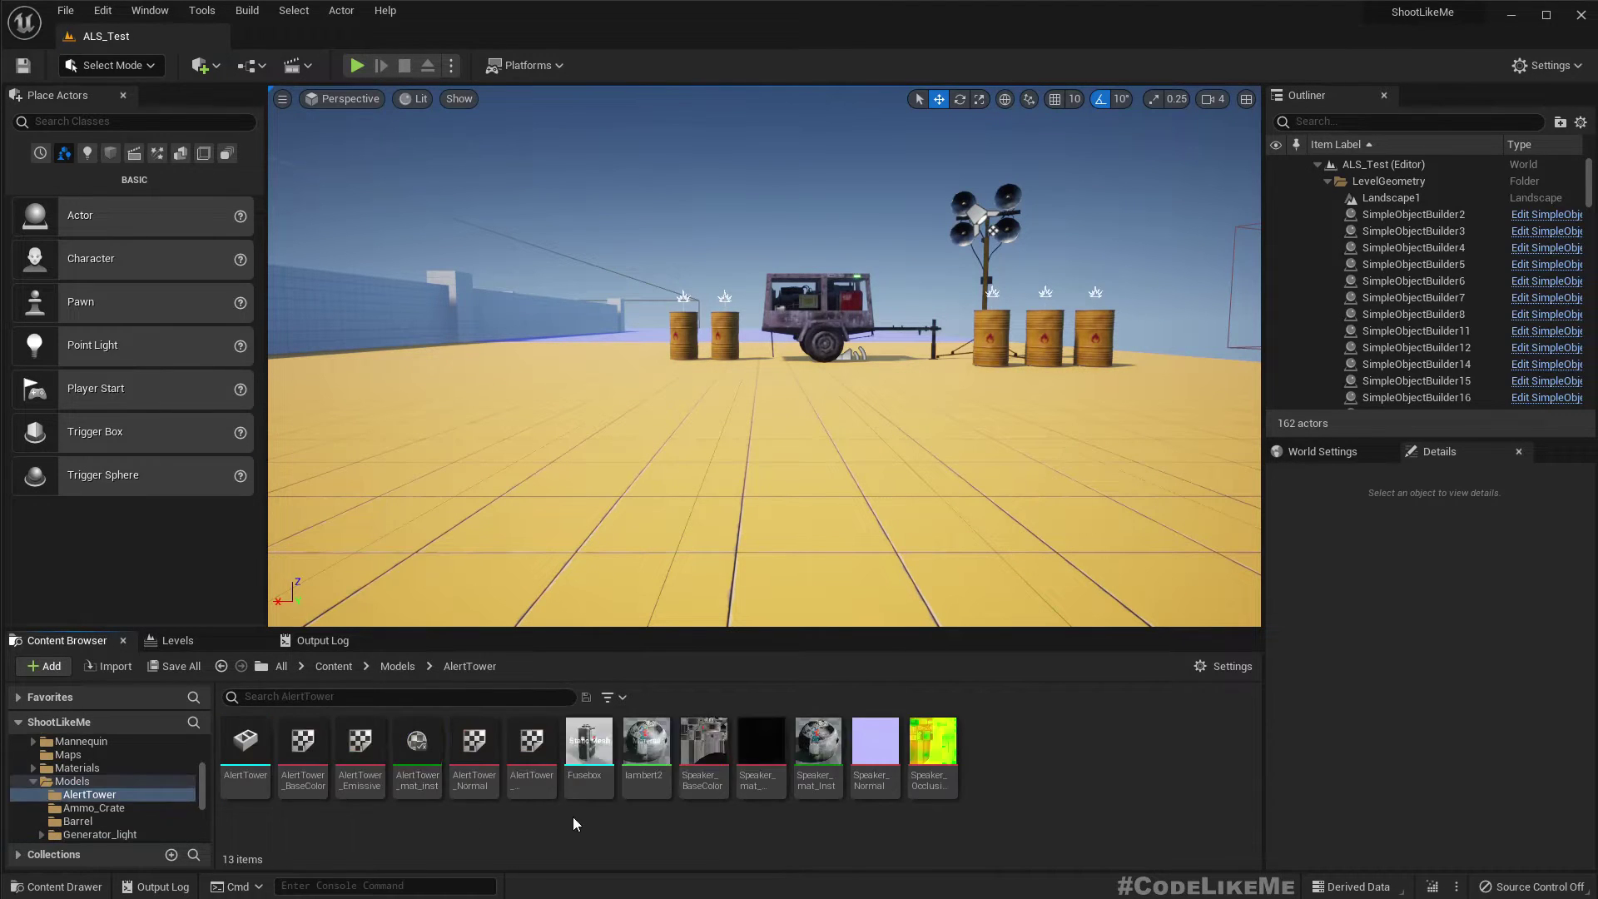
click(244, 735)
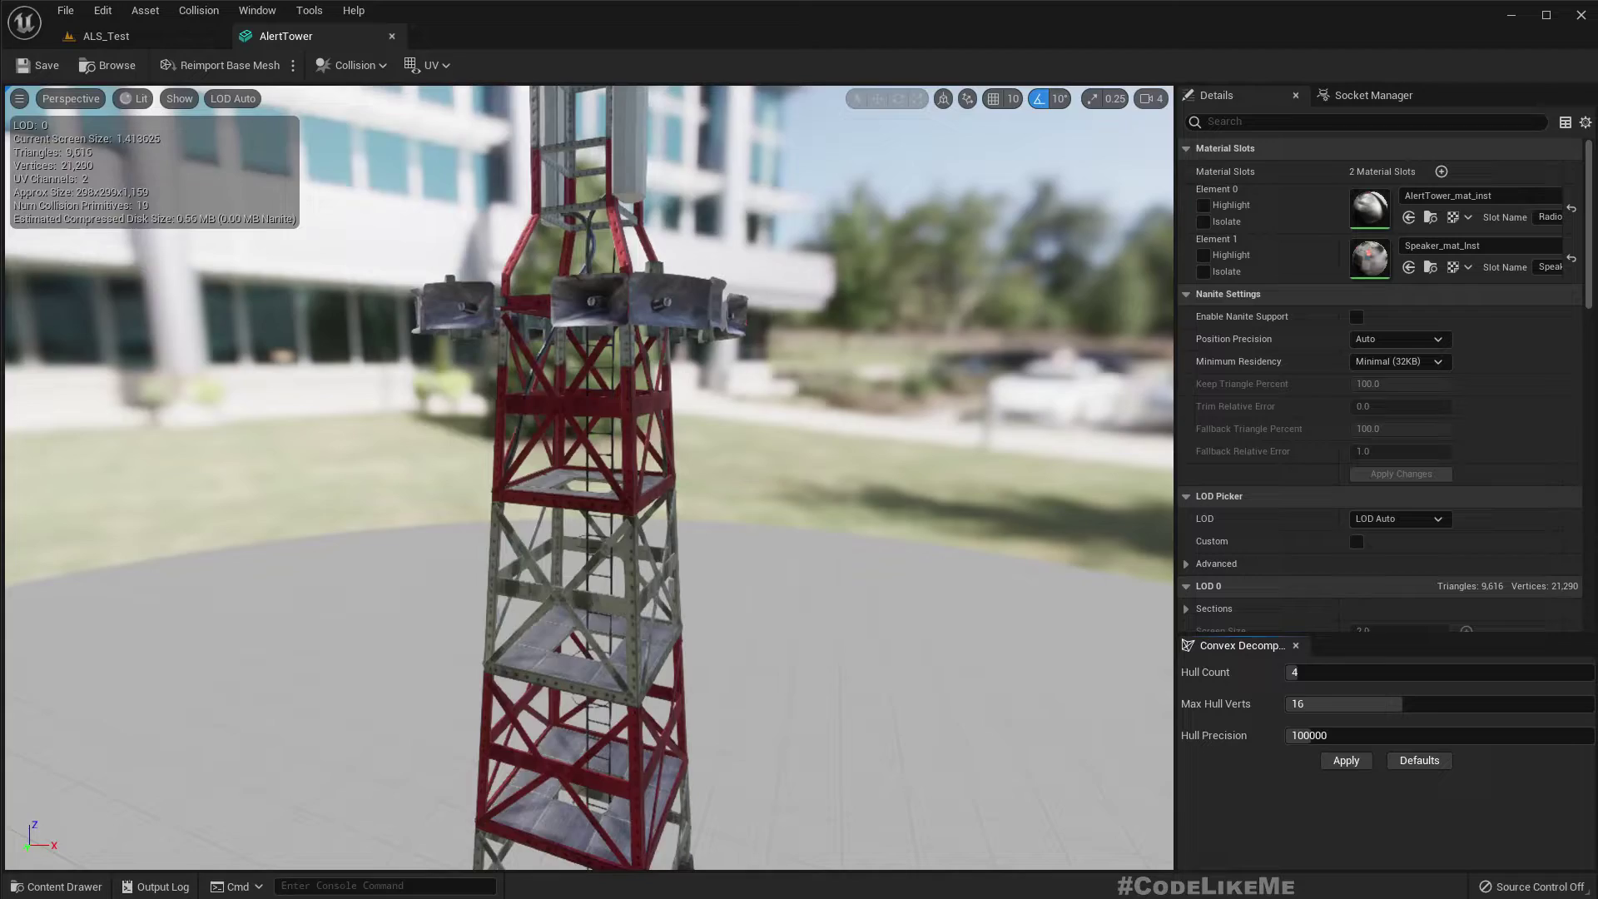
right_drag(588, 477, 658, 450)
mouse_move(897, 445)
right_down()
mouse_move(782, 417)
mouse_move(898, 444)
right_up()
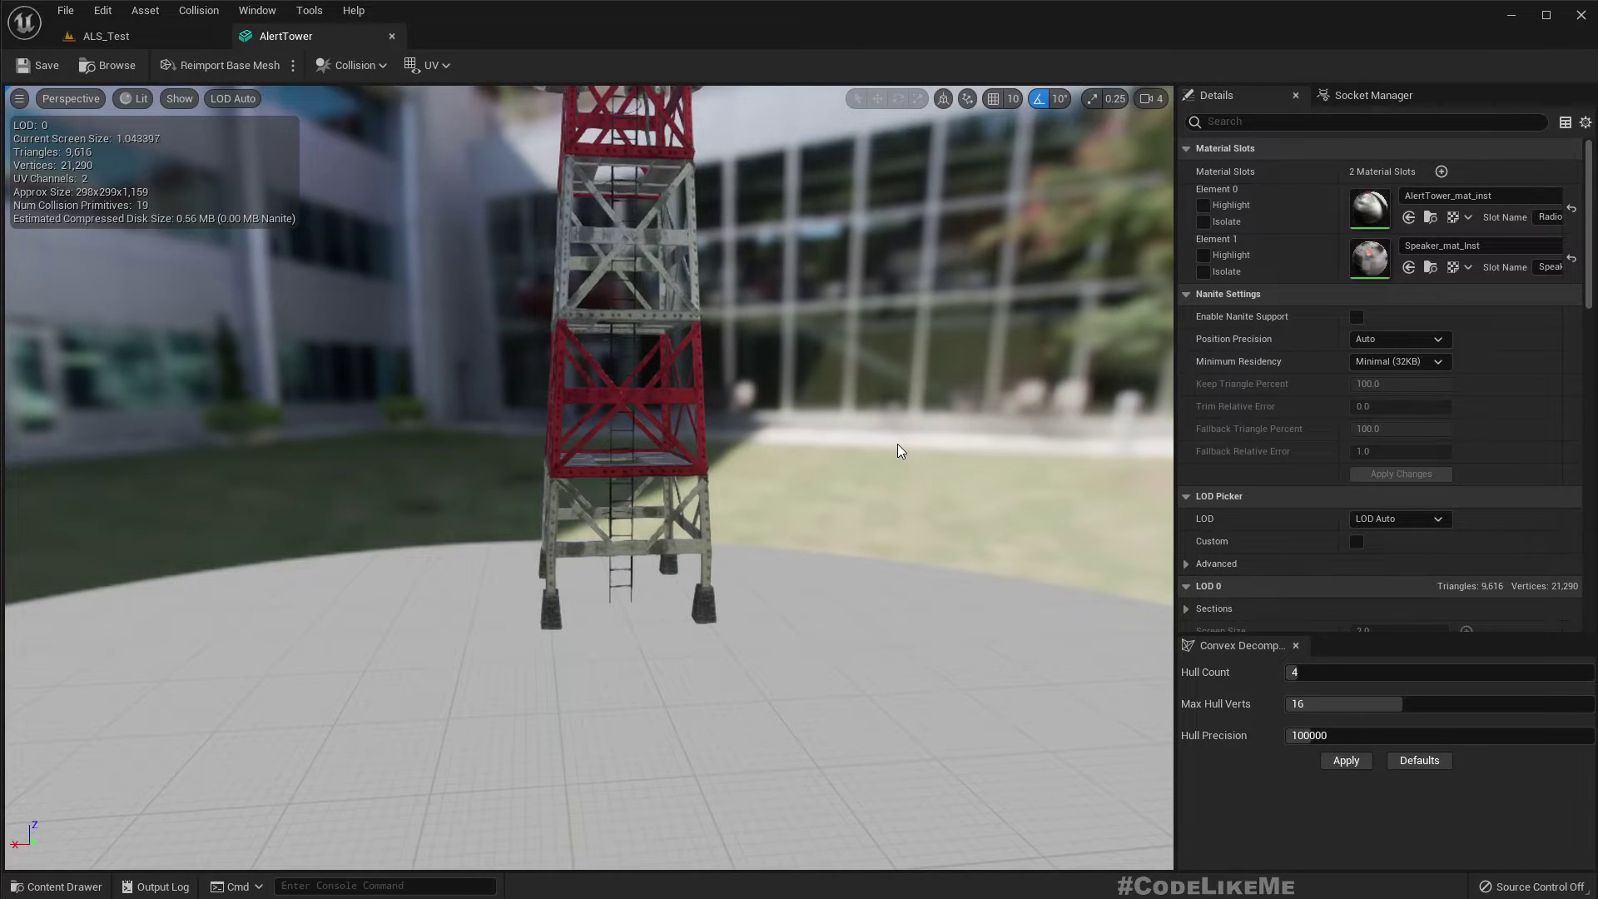
Return to the ALS_Test level, inspect the Fusebox static mesh from several angles, and close its editor
click(157, 30)
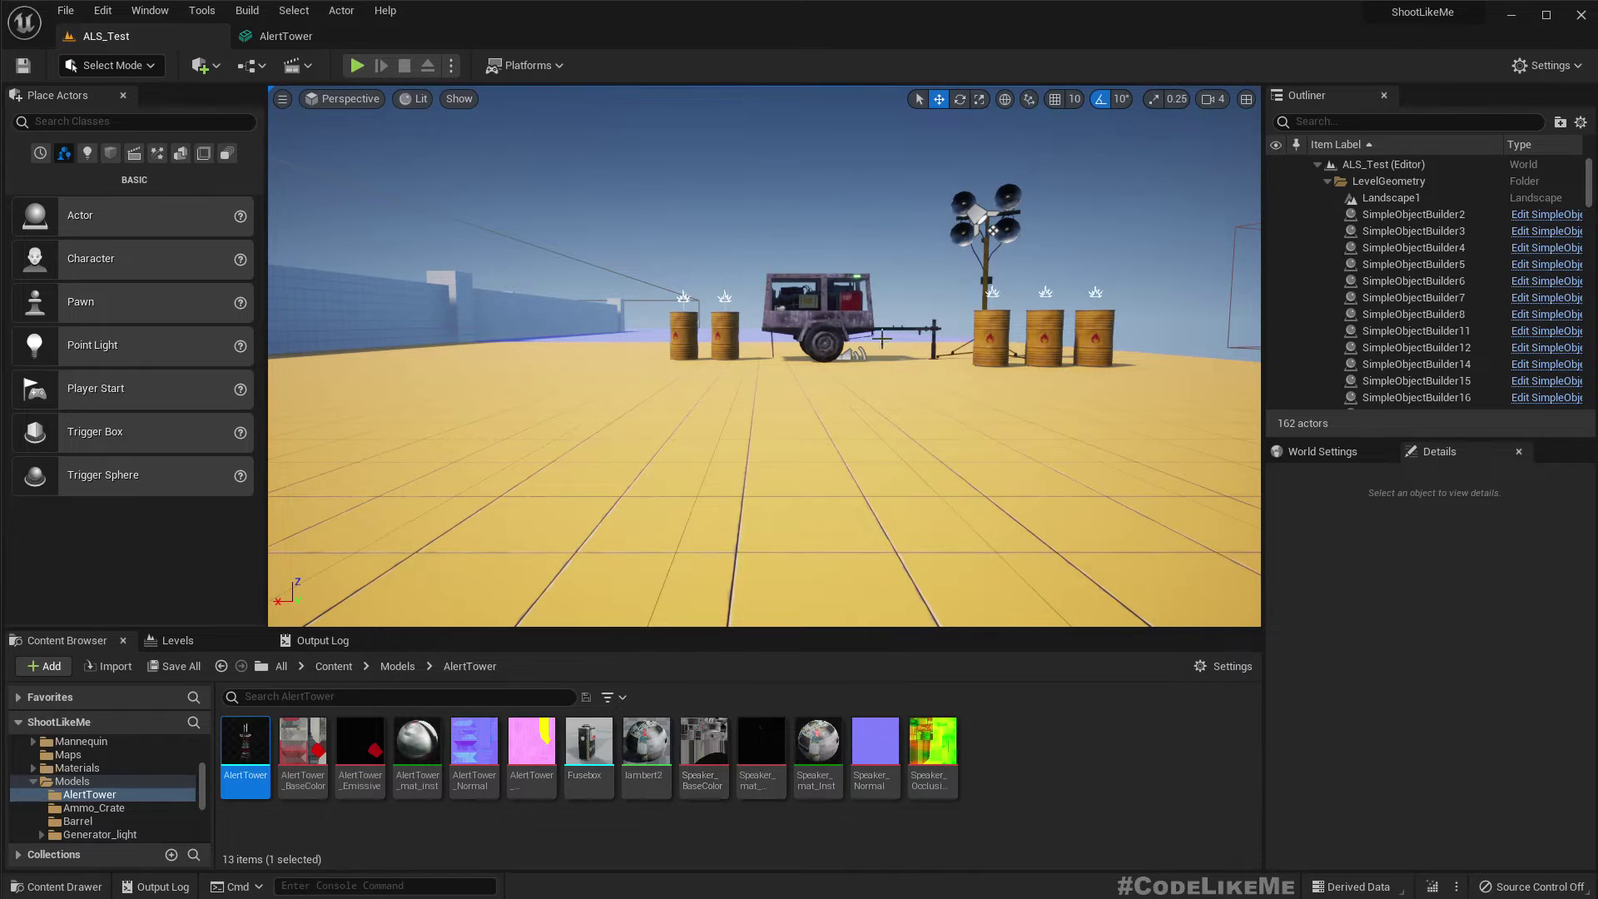
right_drag(883, 339, 883, 425)
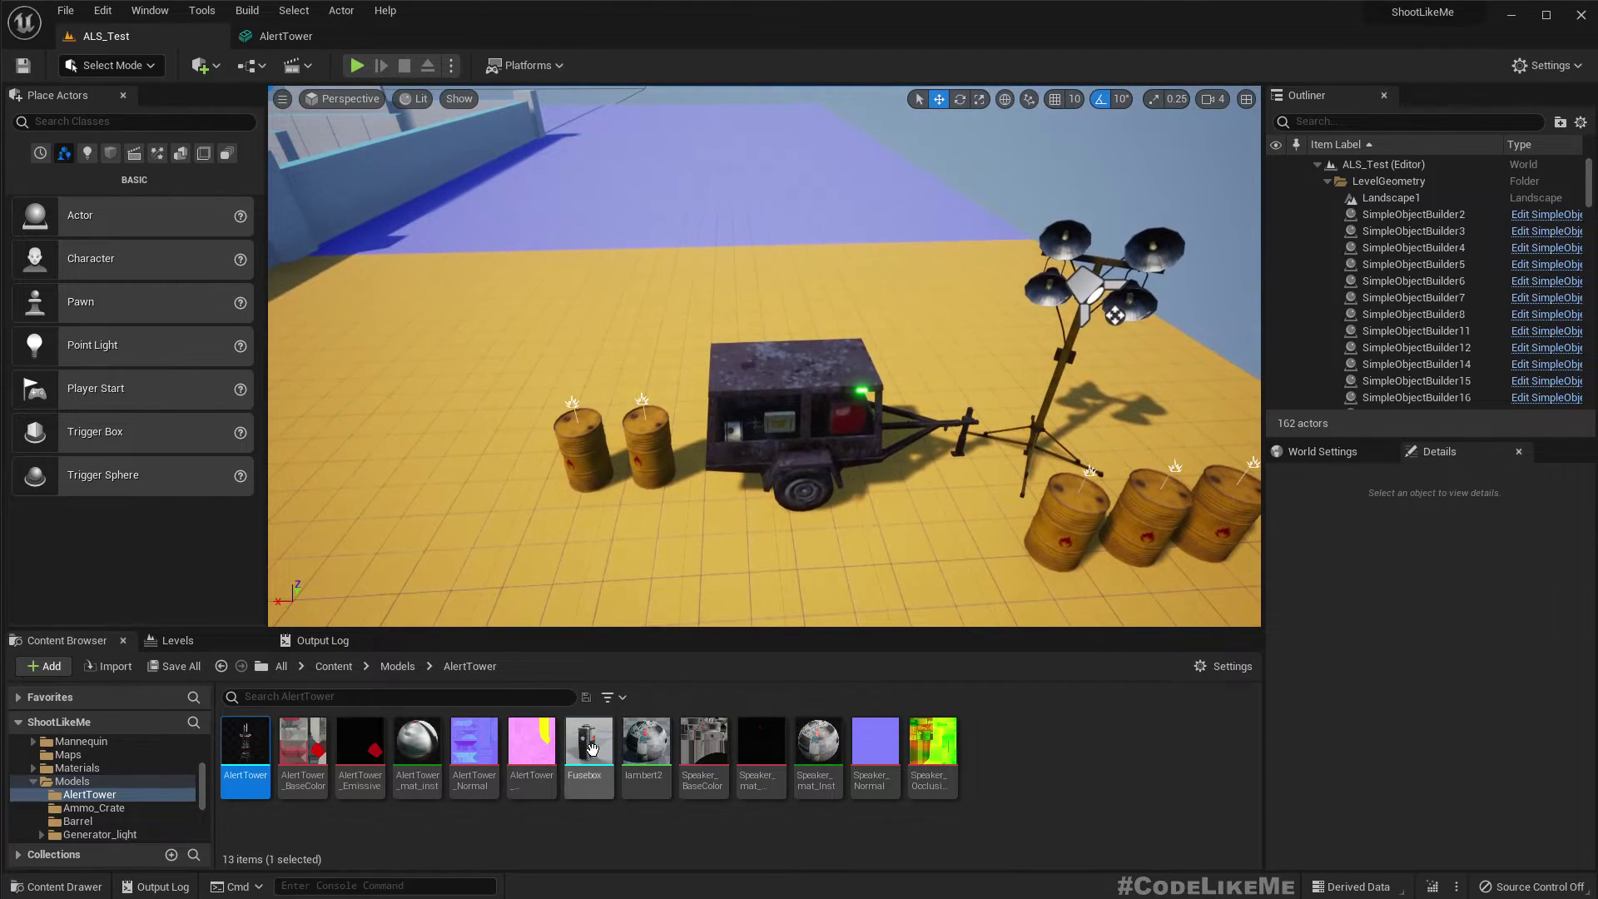
double_click(592, 748)
right_drag(1015, 452, 832, 452)
drag(883, 454, 1048, 448)
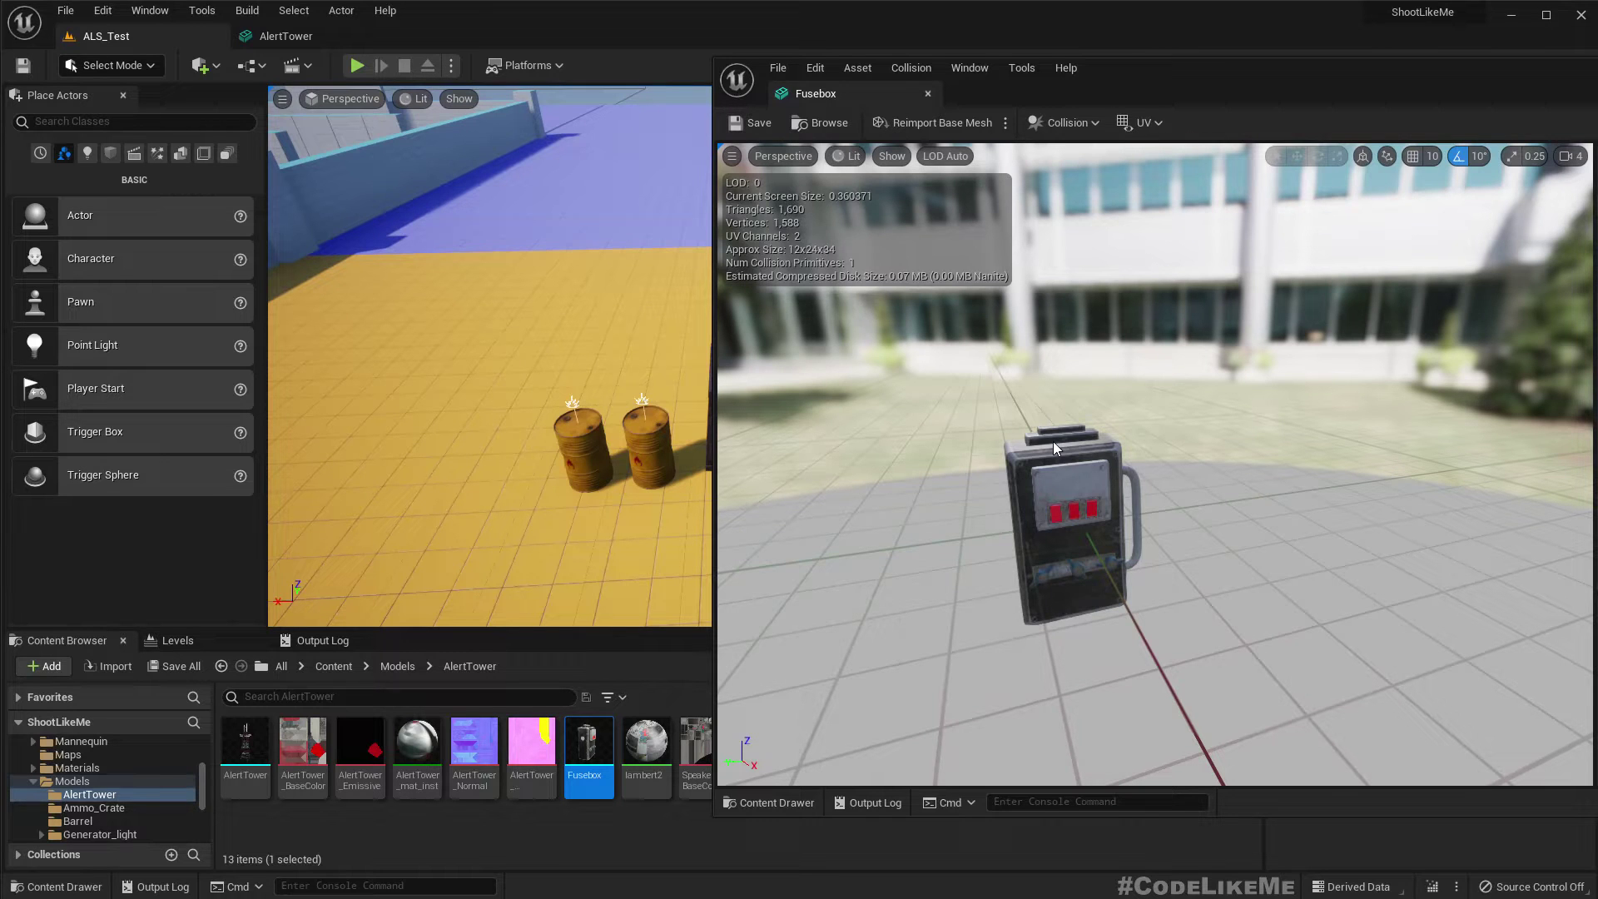
click(928, 94)
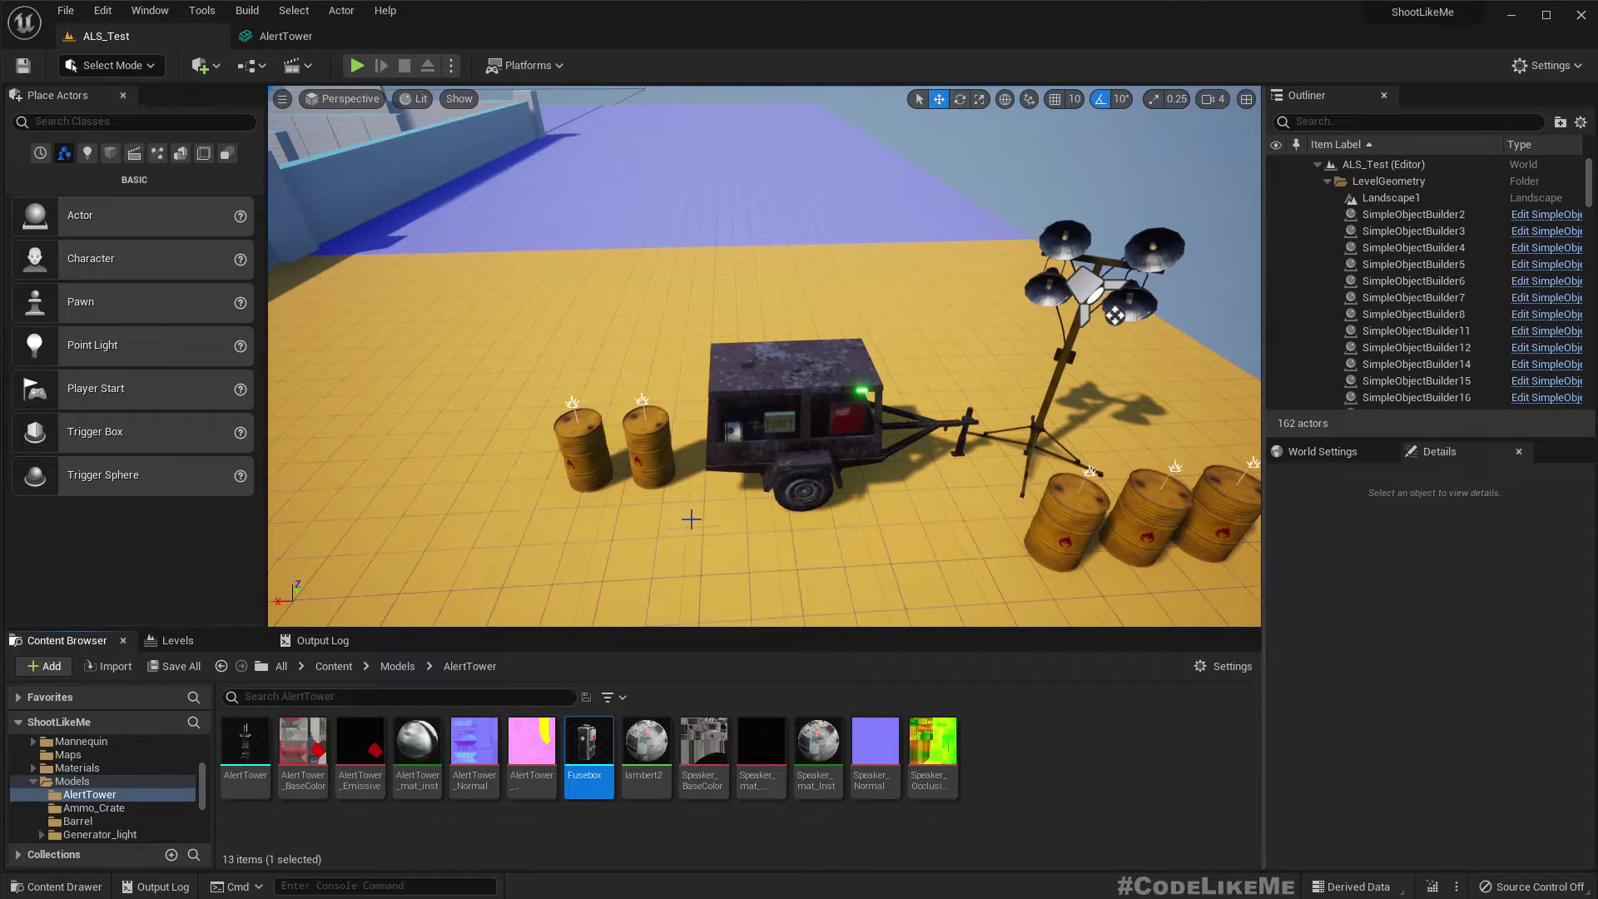
Reopen the Fusebox mesh for a close look at its front panel, and close it again
right_drag(787, 359, 758, 383)
key(s)
key(w)
key(s)
right_drag(786, 517, 810, 288)
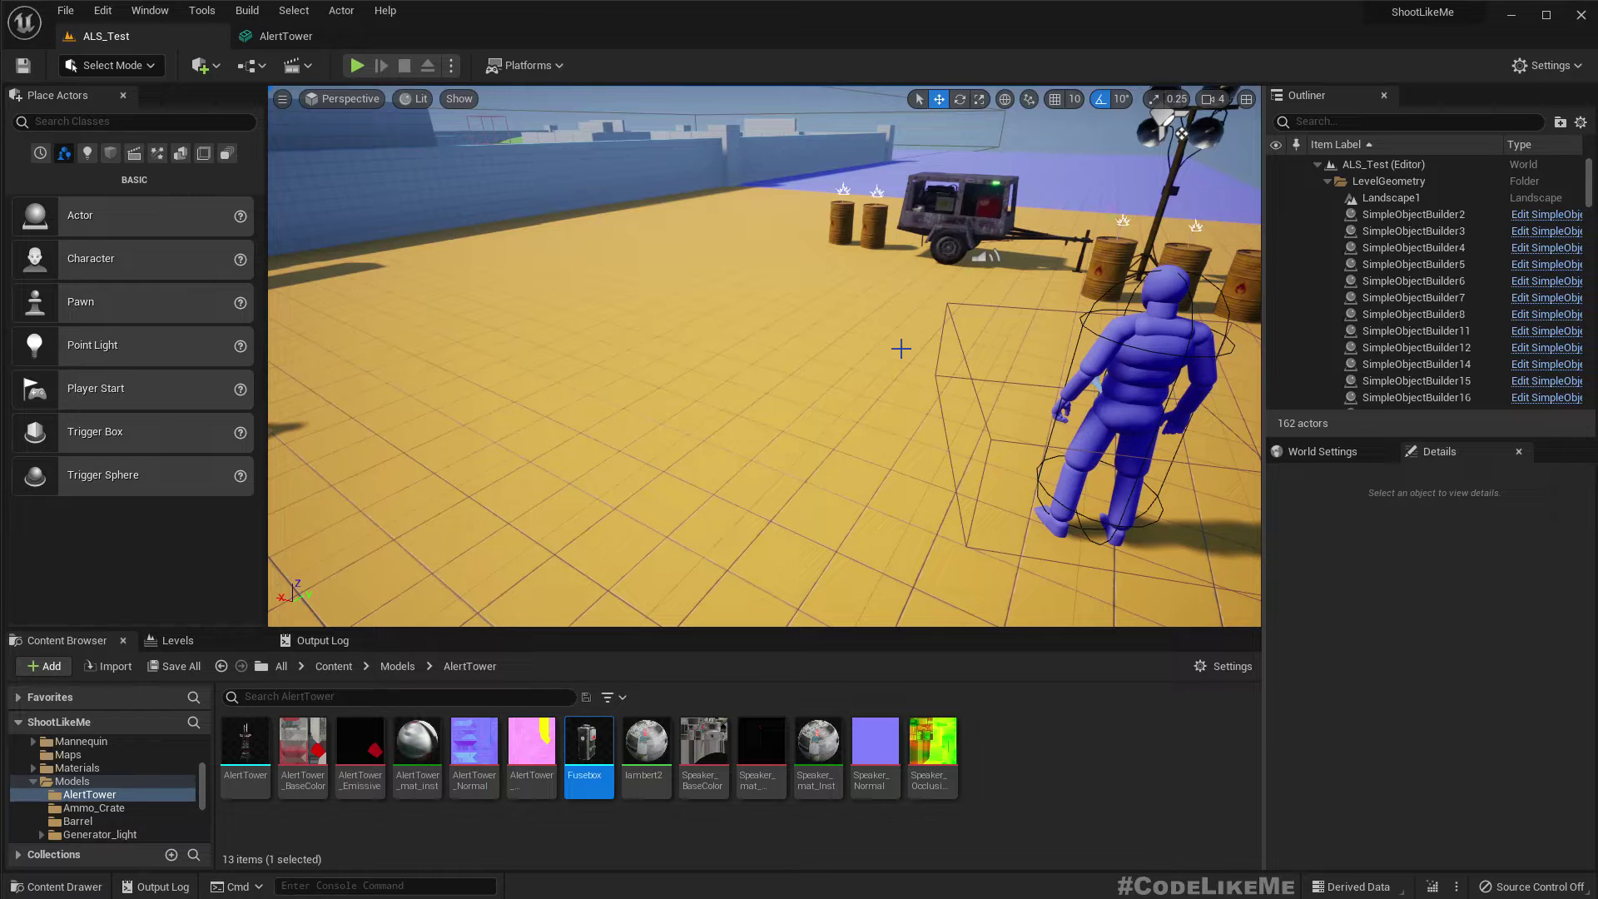
scroll(902, 348, down, 5)
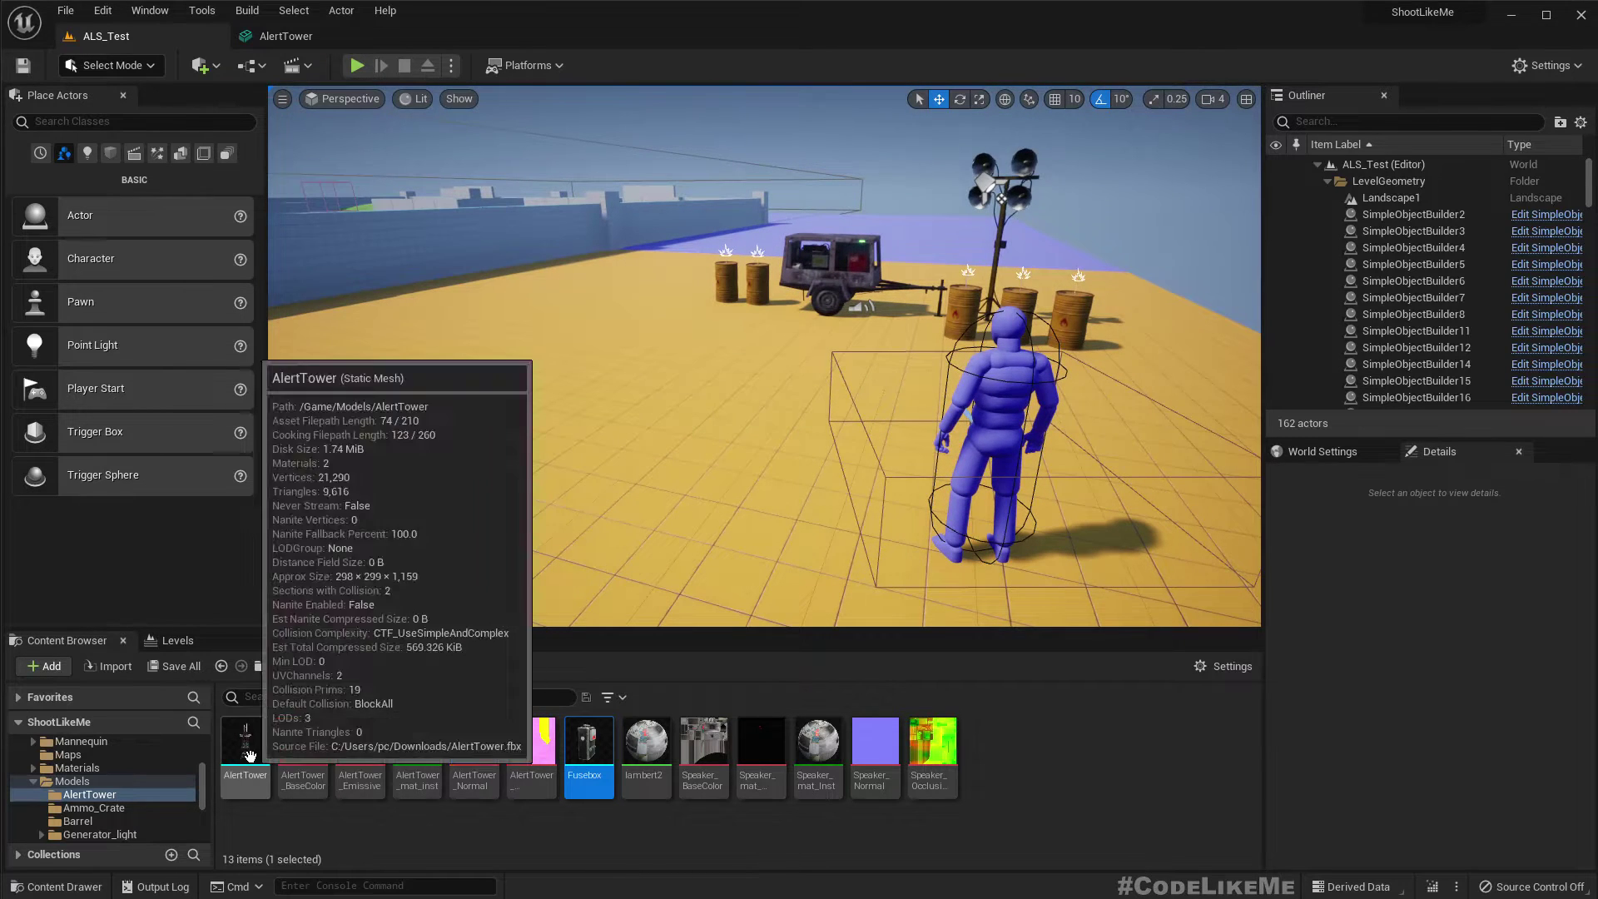
double_click(587, 750)
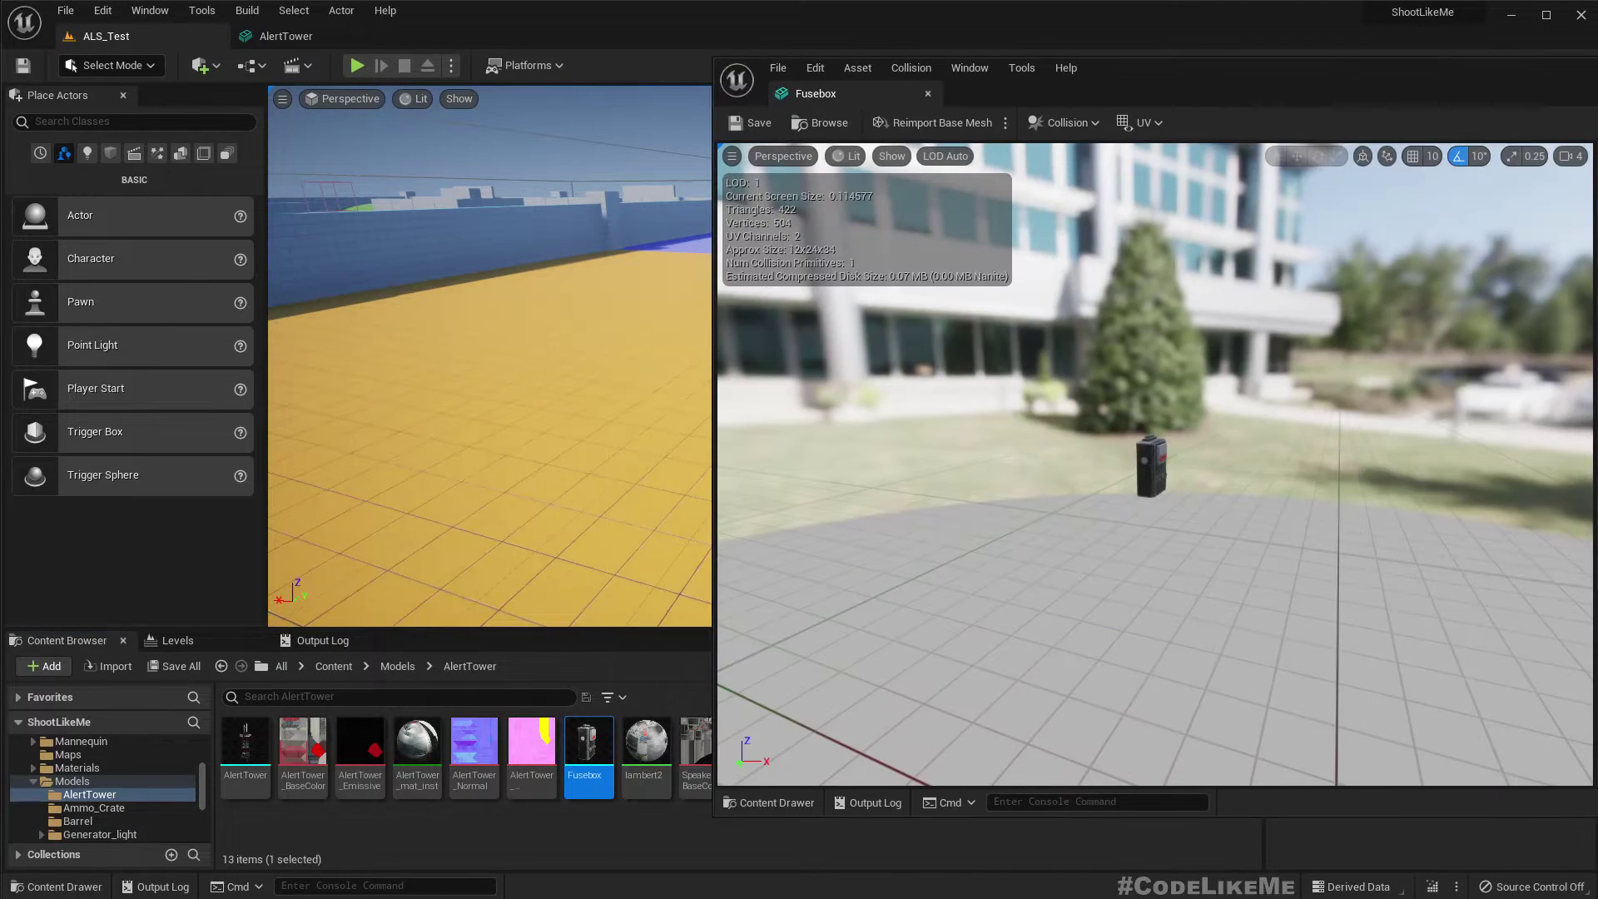
right_drag(1155, 463, 1122, 463)
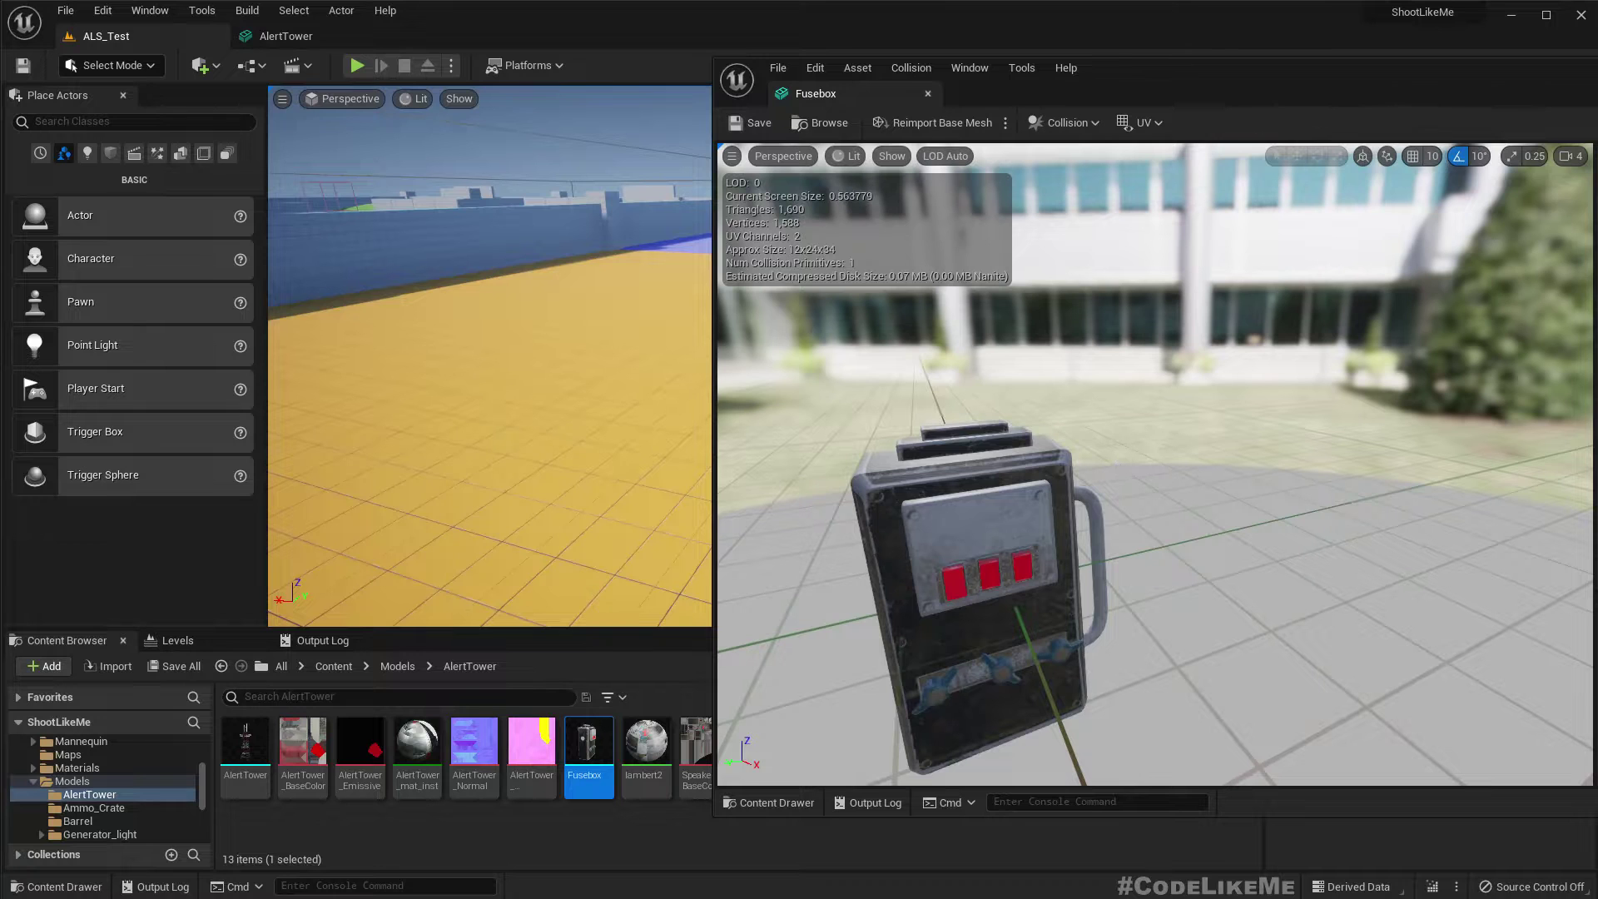
click(927, 93)
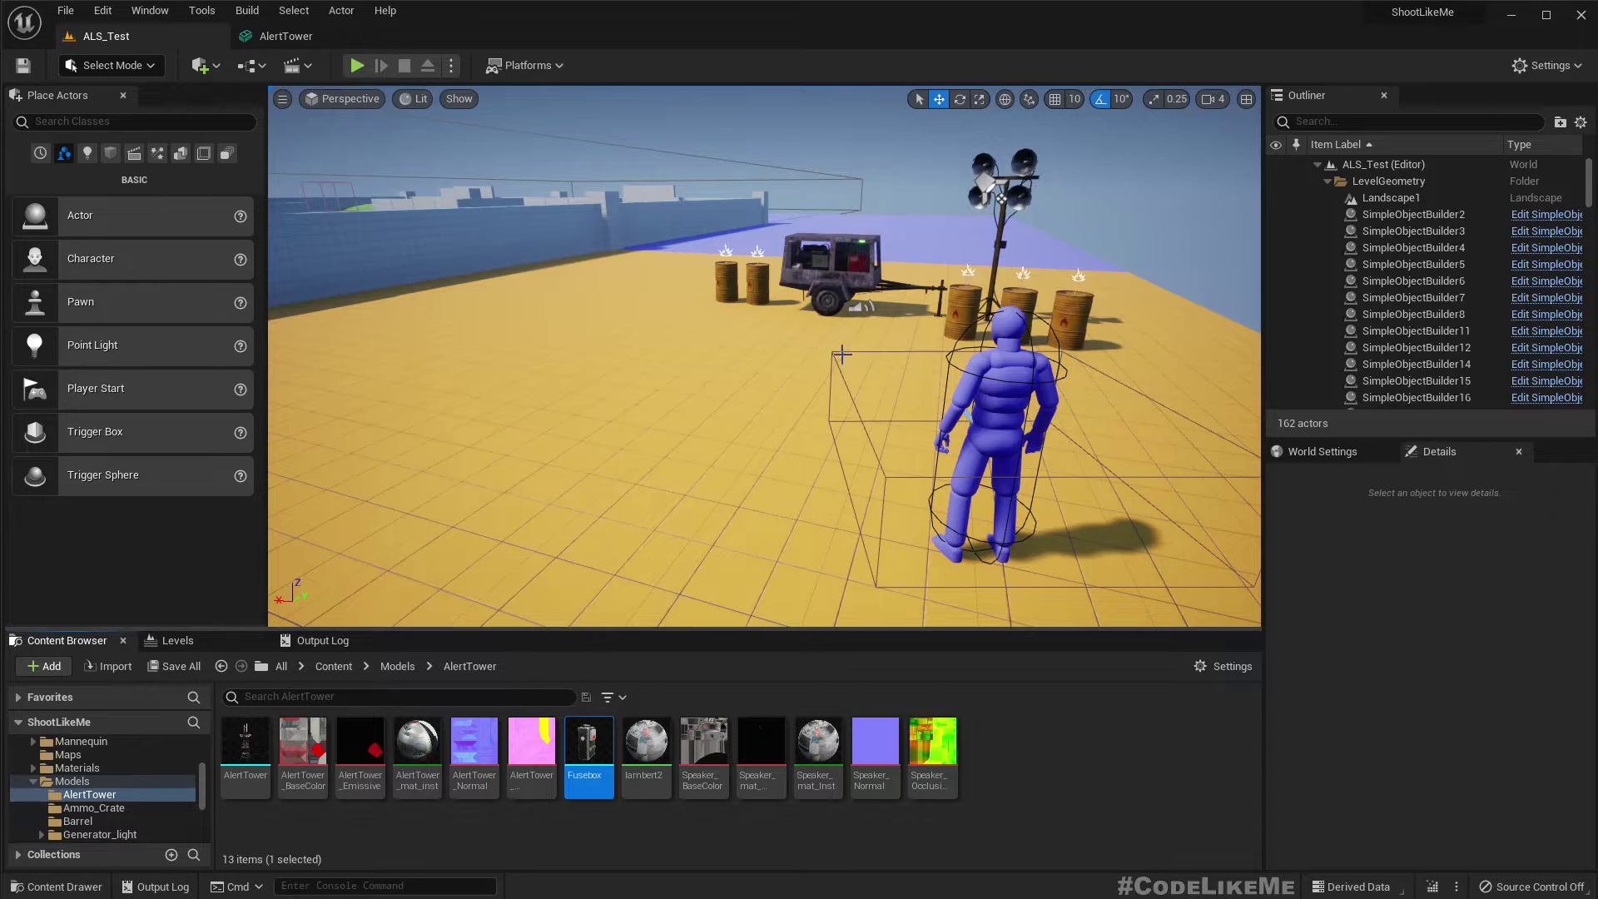
Examine the existing traps by selecting Trap_Light and the Trap_Generator beyond the walls
click(839, 275)
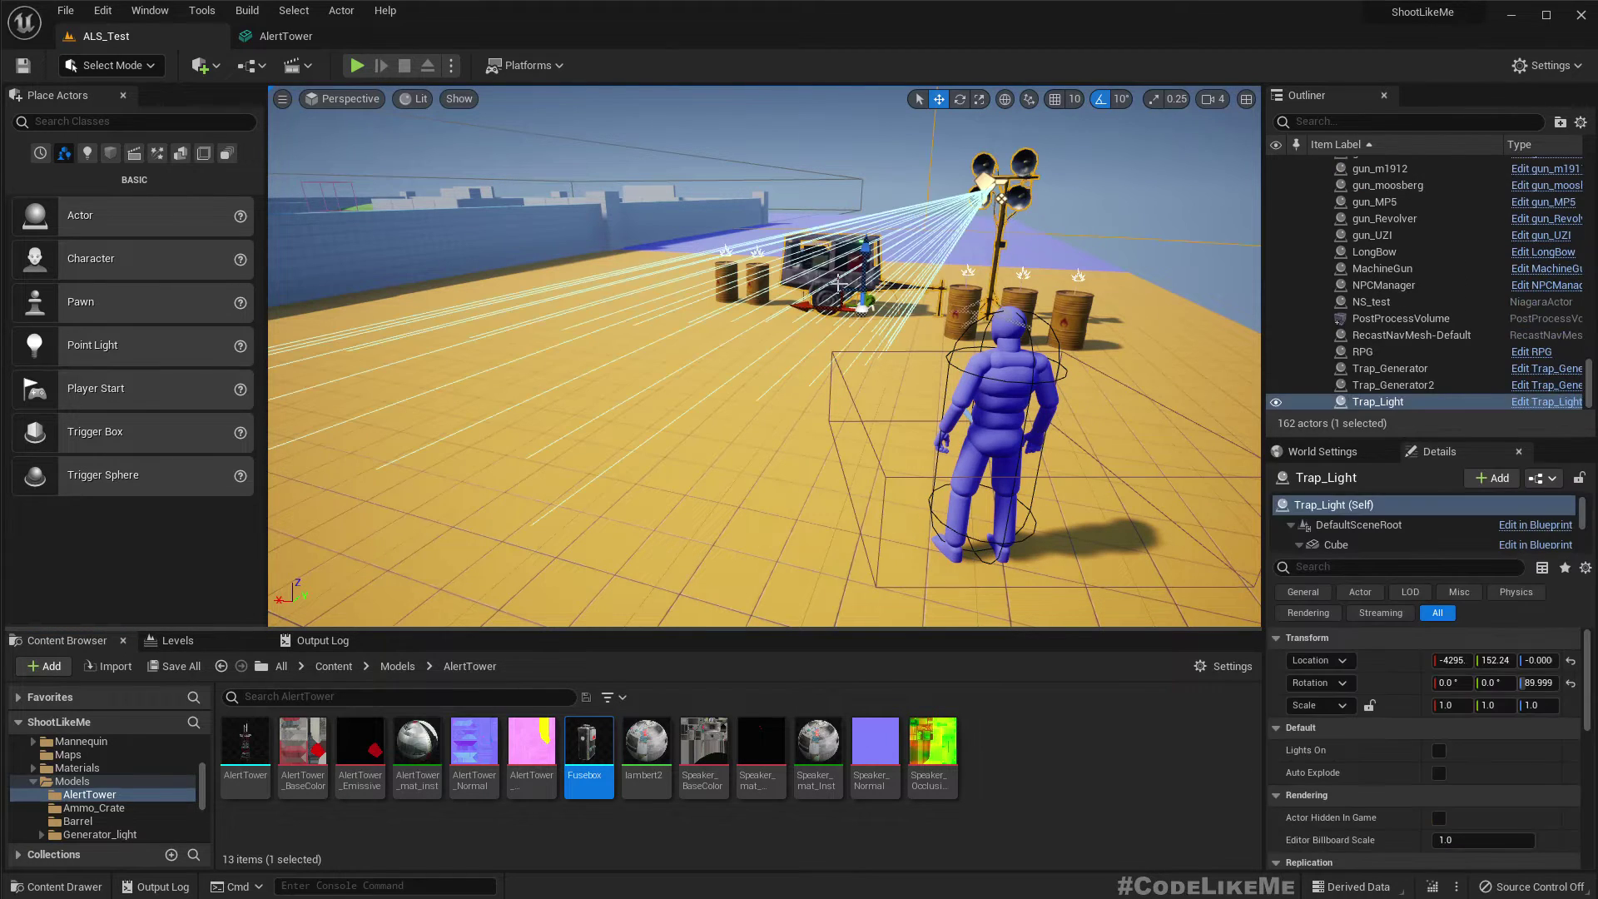
right_drag(1002, 199, 629, 171)
key(w)
key(d)
key(e)
key(s)
key(d)
key(w)
right_drag(843, 333, 828, 426)
click(828, 426)
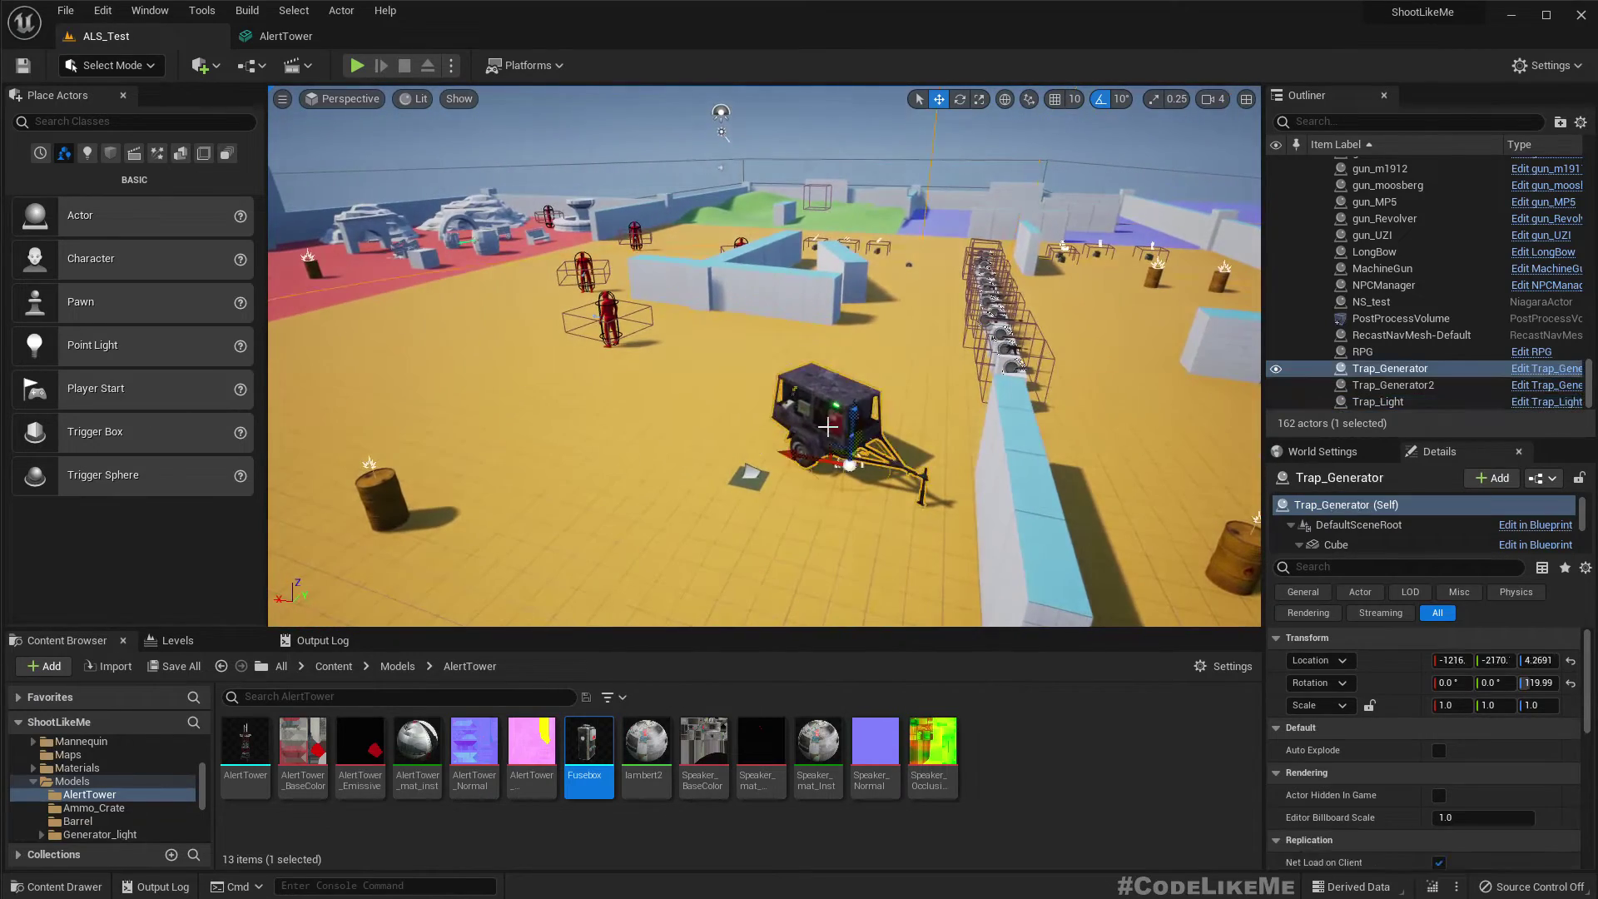
Place the Fusebox mesh on the open floor near the generator trailer and raise it to a Z location of about 19.7
right_drag(773, 473, 758, 387)
key(w)
key(d)
key(d)
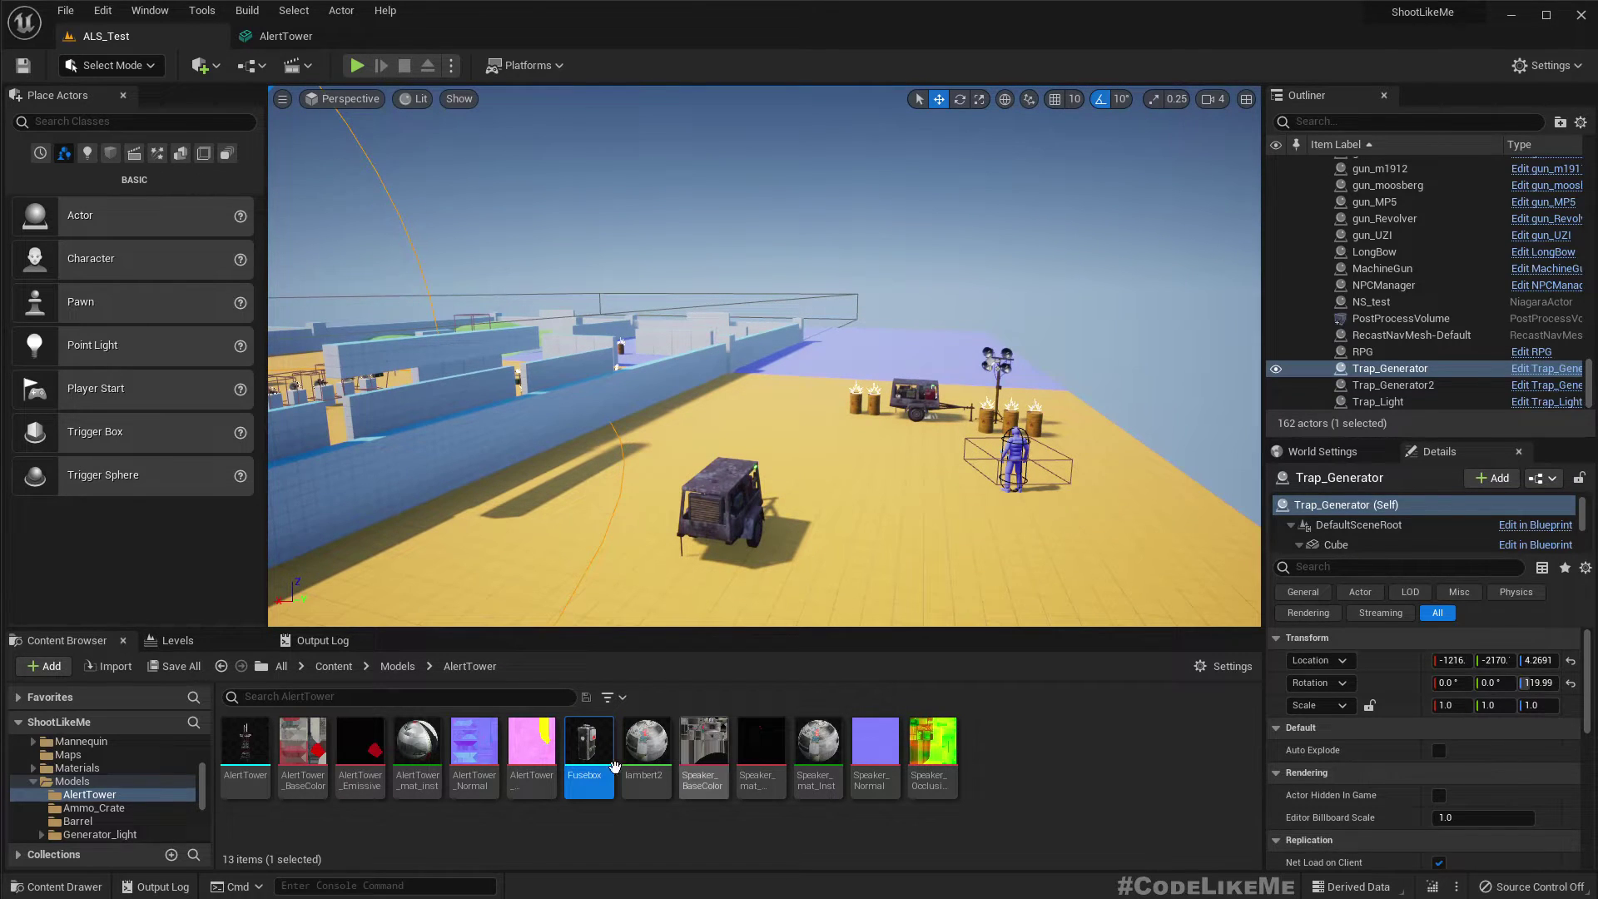
drag(614, 766, 932, 600)
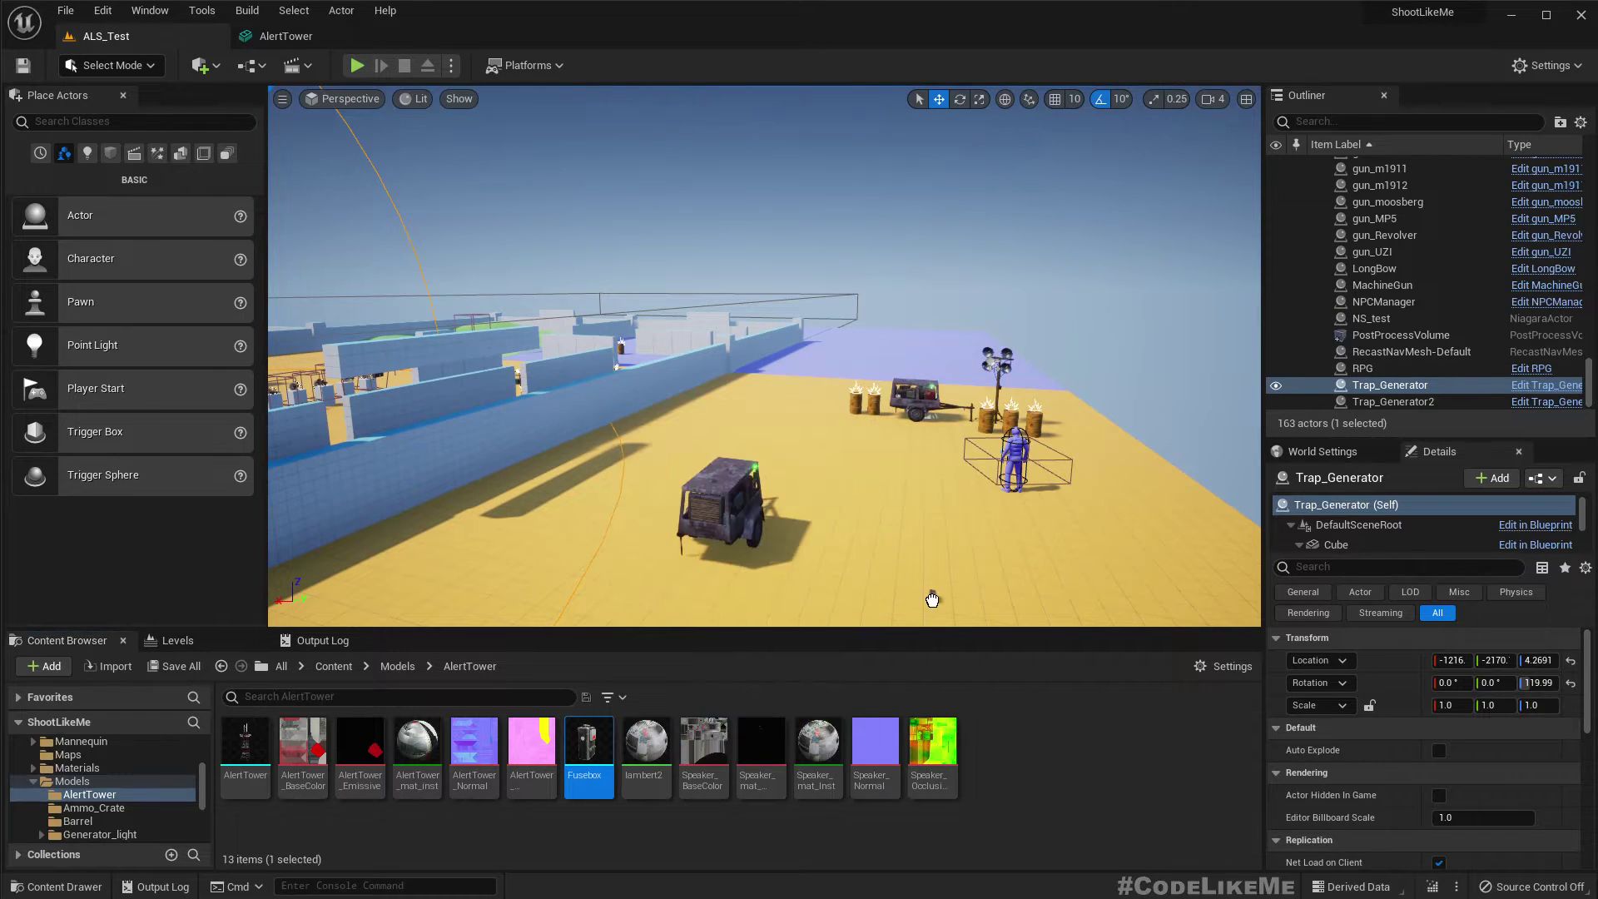
mouse_move(1056, 559)
right_down()
mouse_move(999, 562)
mouse_move(990, 633)
mouse_move(1091, 641)
mouse_move(1049, 551)
right_up()
key(w)
drag(863, 514, 871, 460)
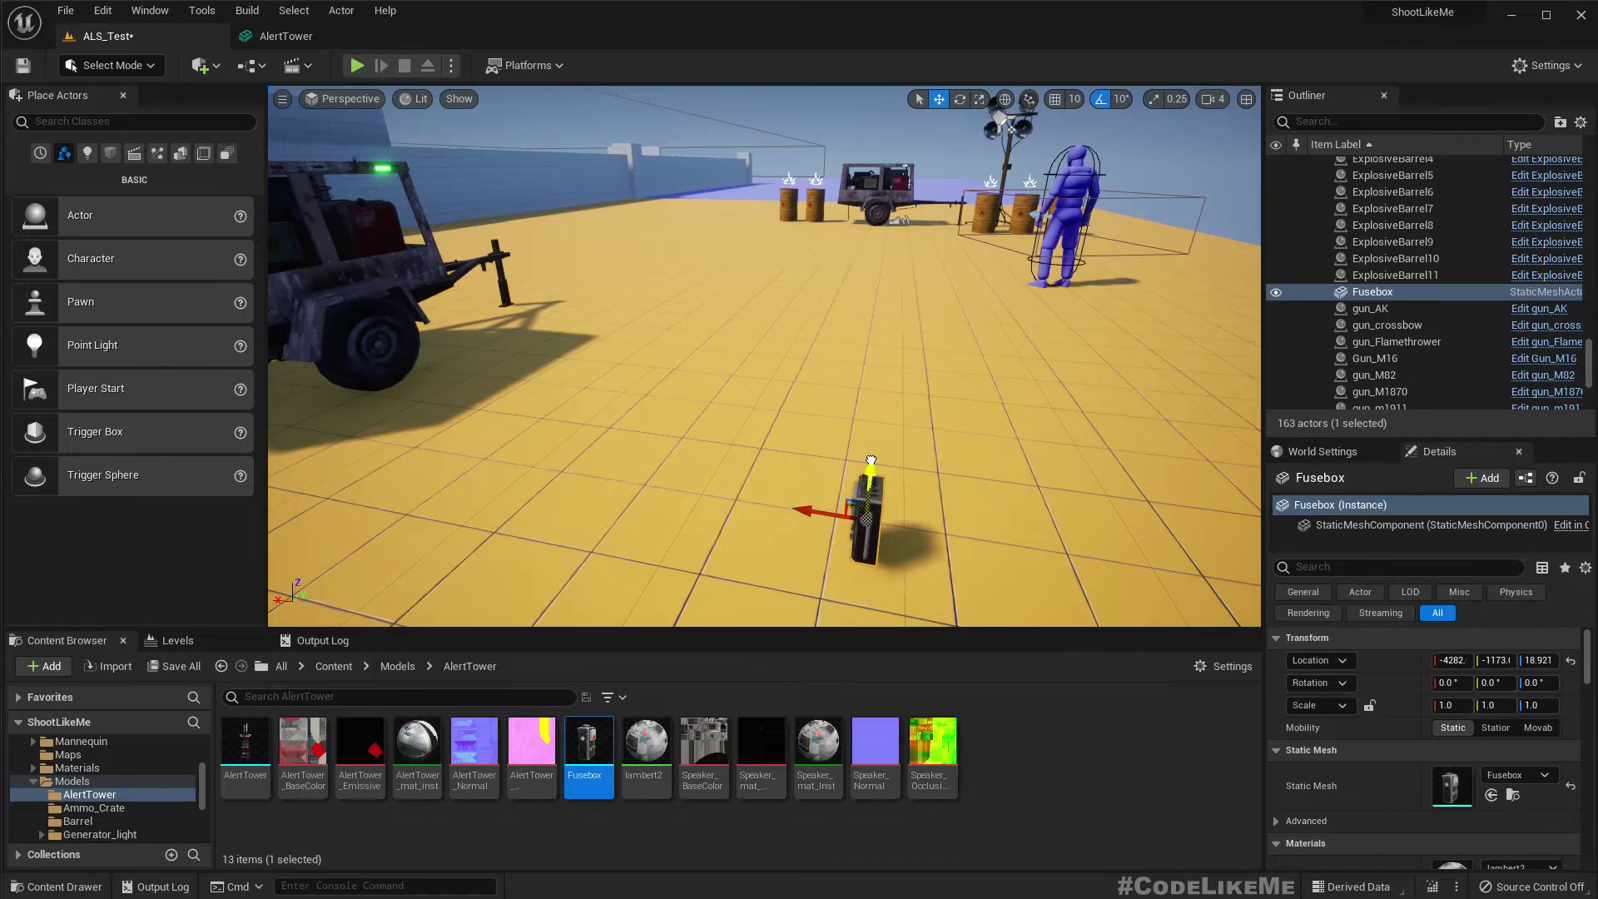
Examine the placed Fusebox in the level from the front, side and back
key(d)
right_drag(871, 460, 433, 395)
key(q)
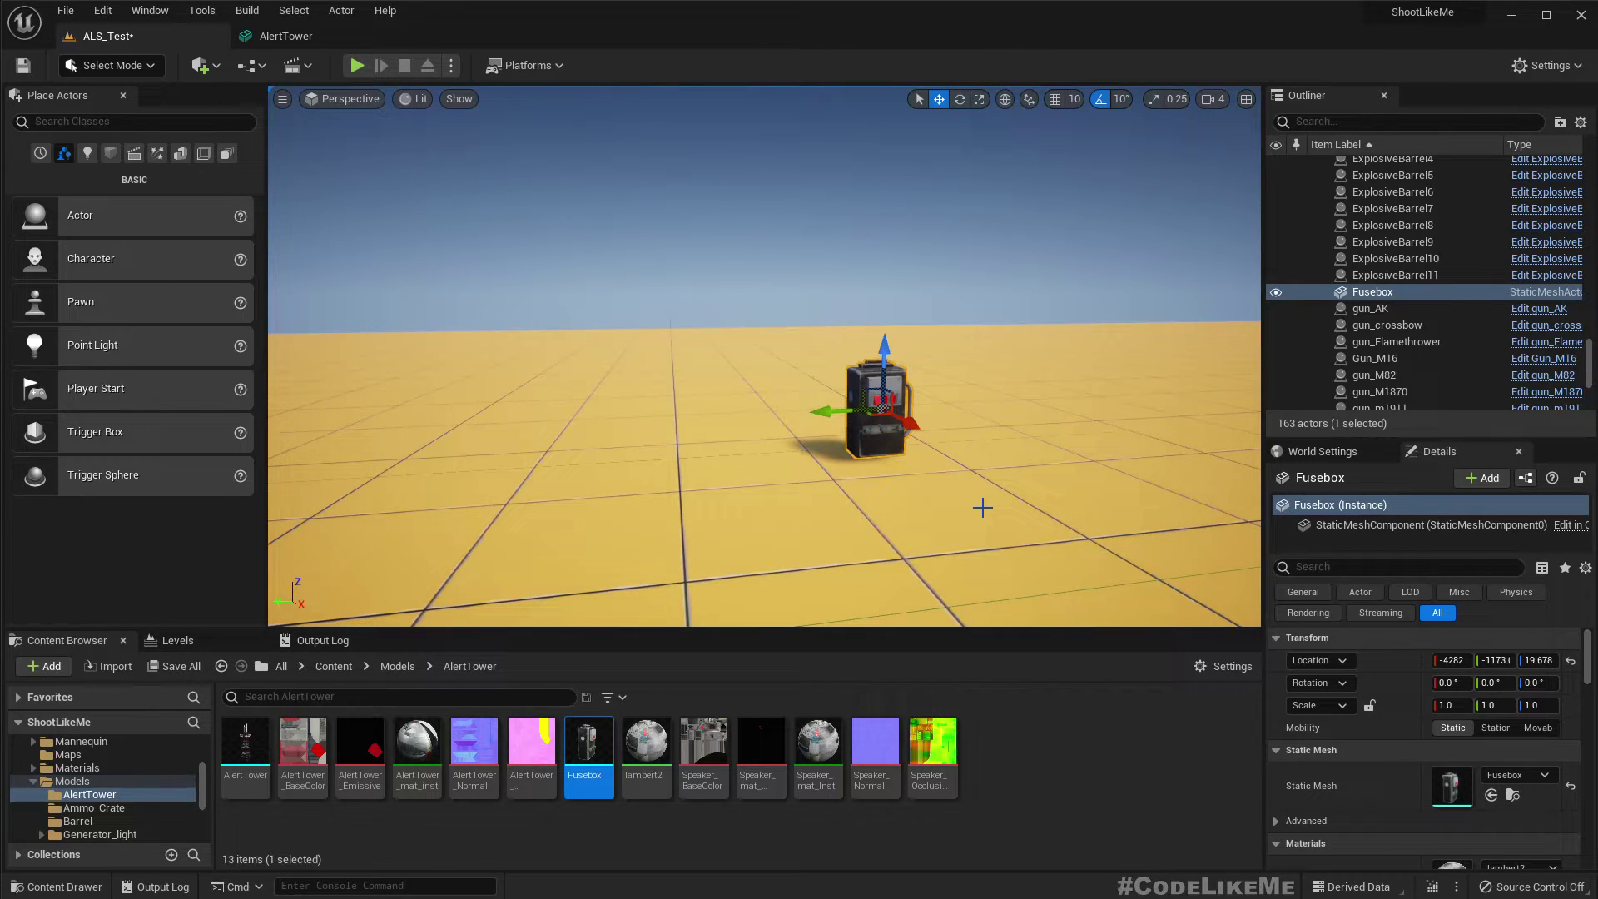
mouse_move(953, 480)
right_down()
mouse_move(1166, 491)
mouse_move(1219, 520)
mouse_move(1136, 516)
mouse_move(1156, 524)
mouse_move(958, 472)
right_up()
key(s)
key(w)
key(s)
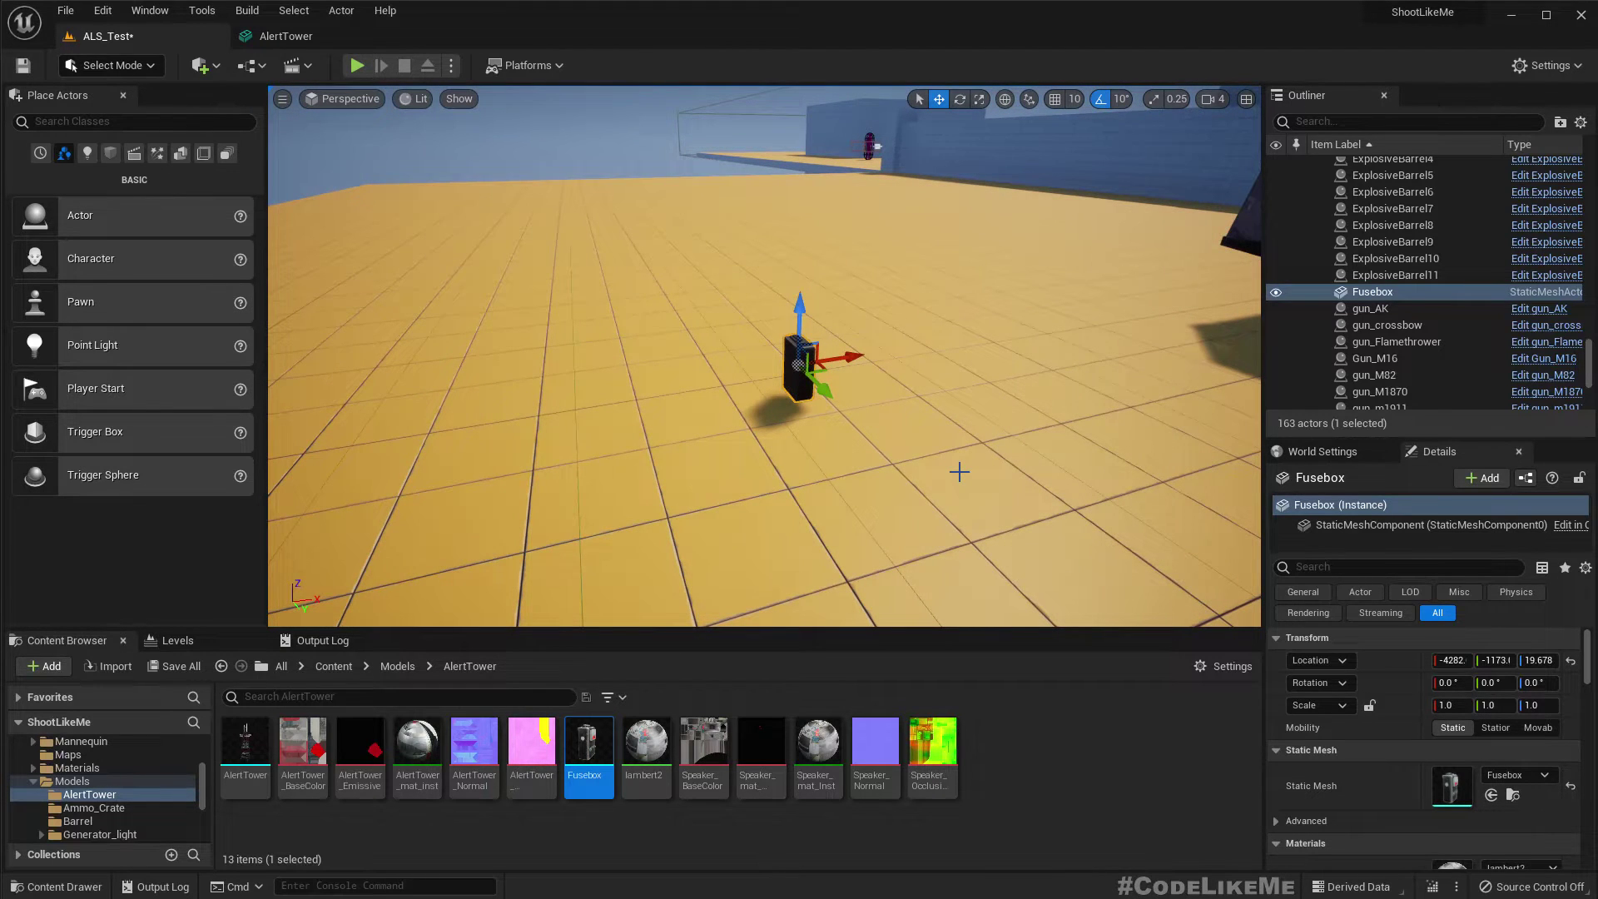
key(d)
right_drag(959, 472, 907, 474)
key(w)
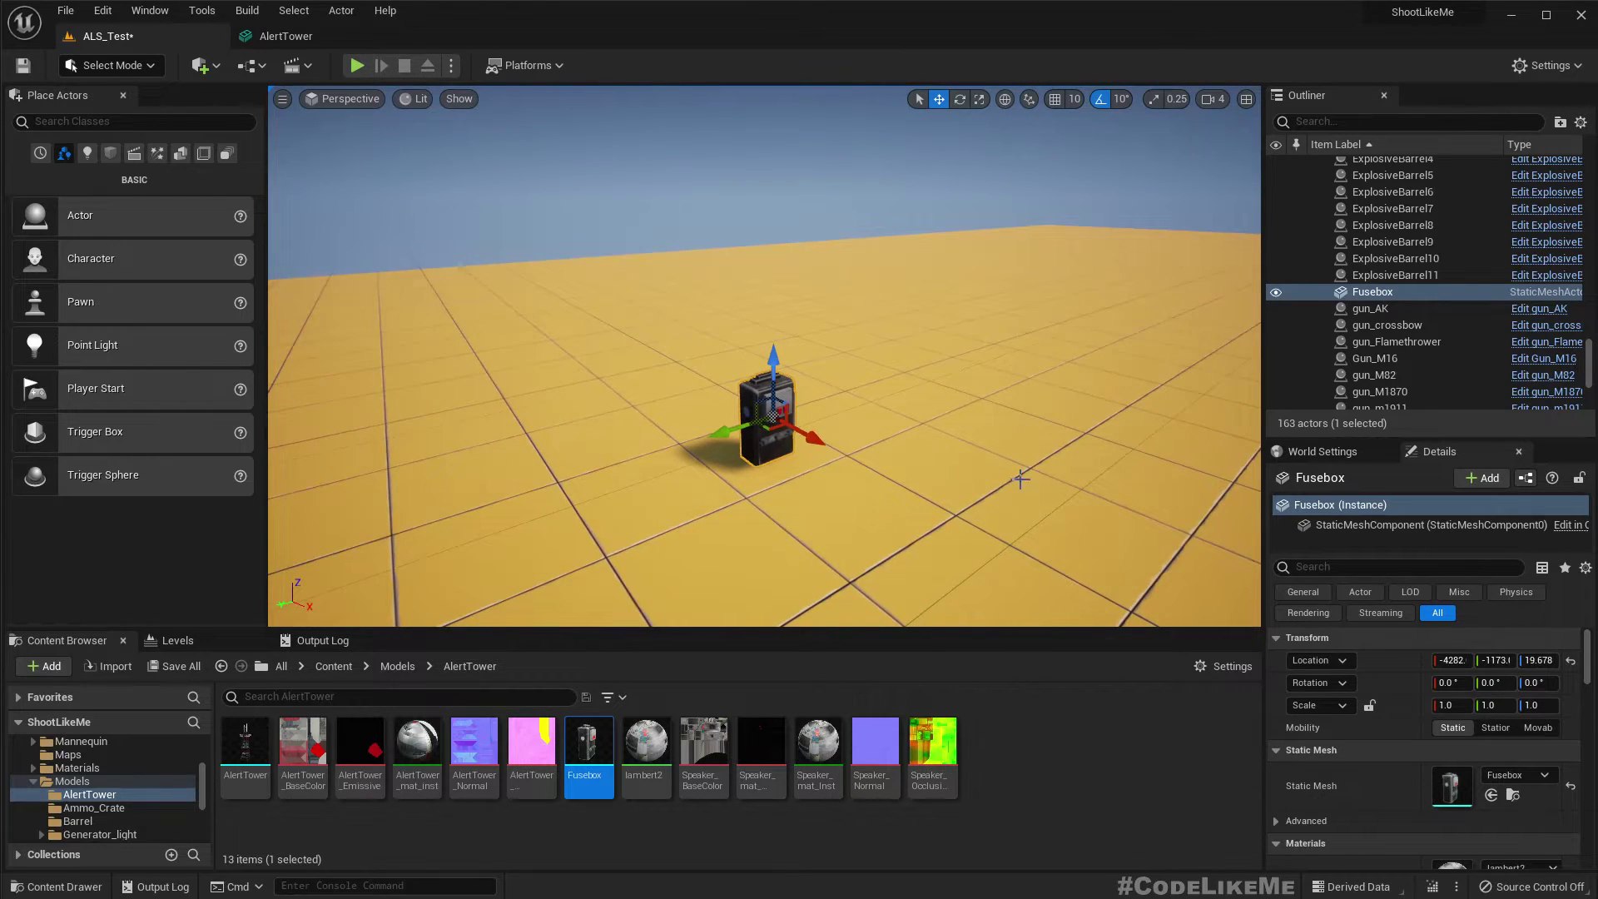
right_drag(1019, 478, 699, 454)
right_drag(882, 474, 1031, 474)
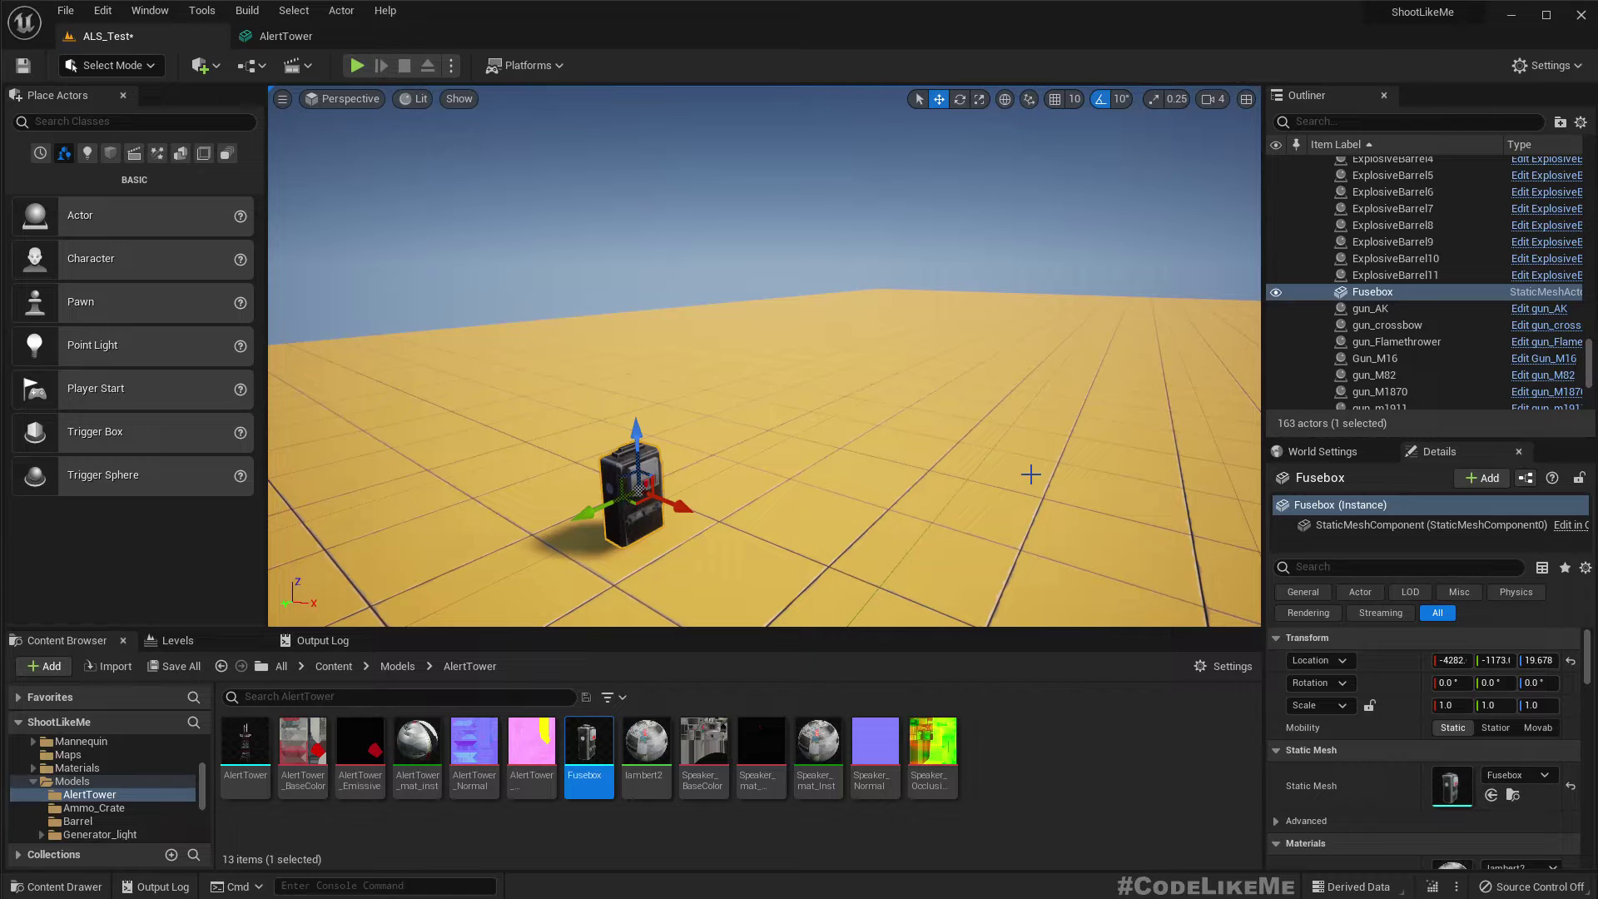
mouse_move(1044, 471)
right_down()
mouse_move(840, 471)
mouse_move(1017, 471)
mouse_move(861, 457)
mouse_move(1043, 472)
right_up()
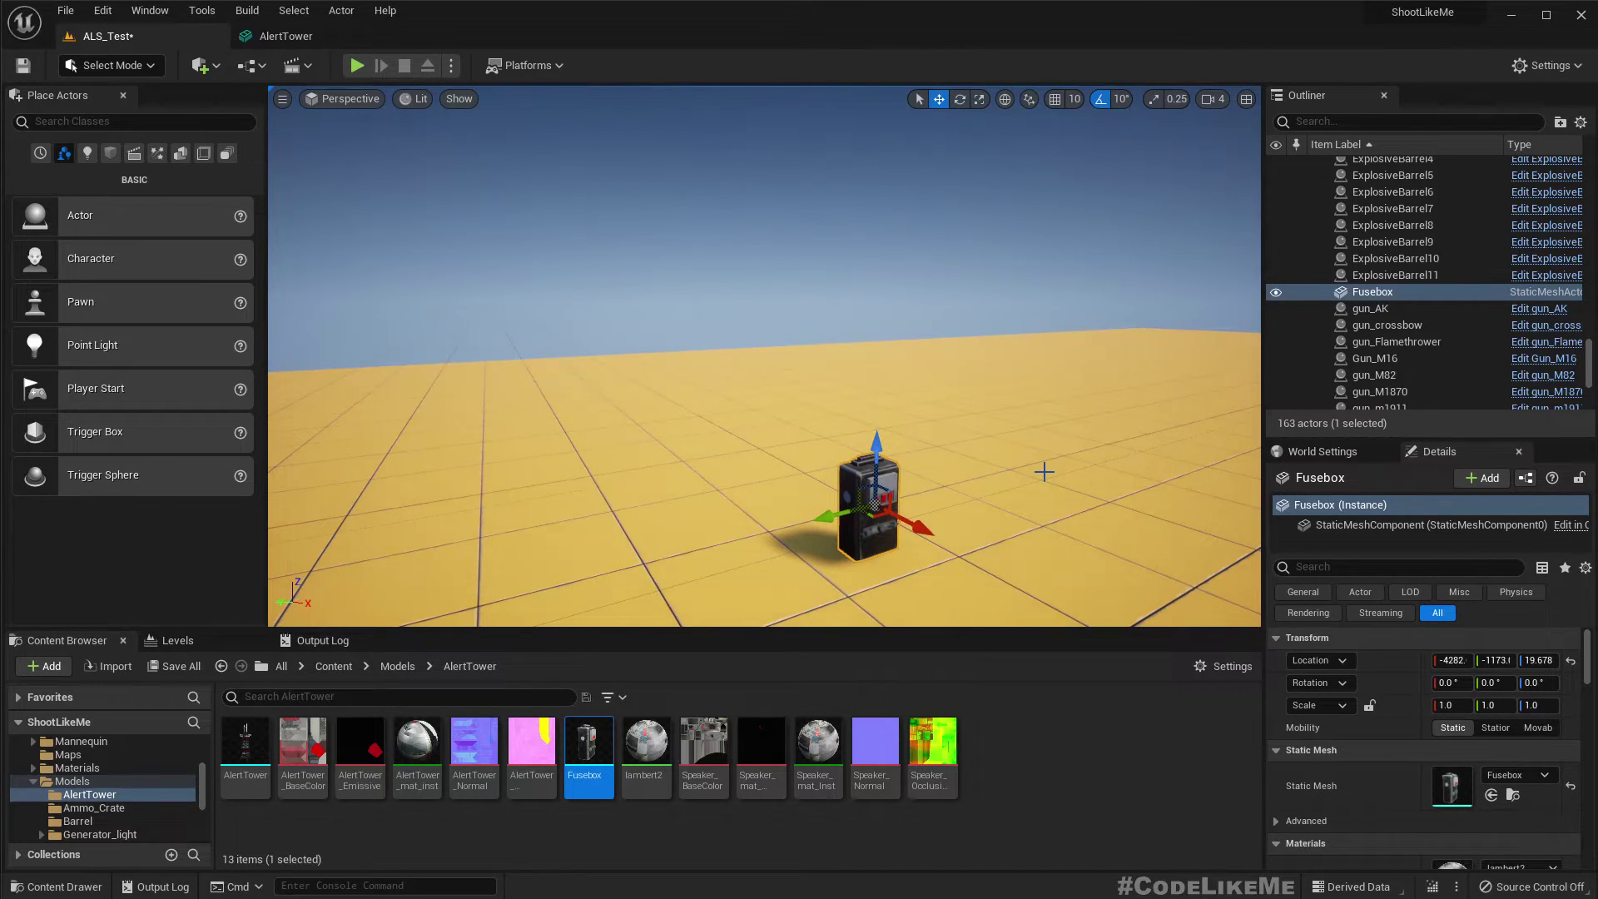
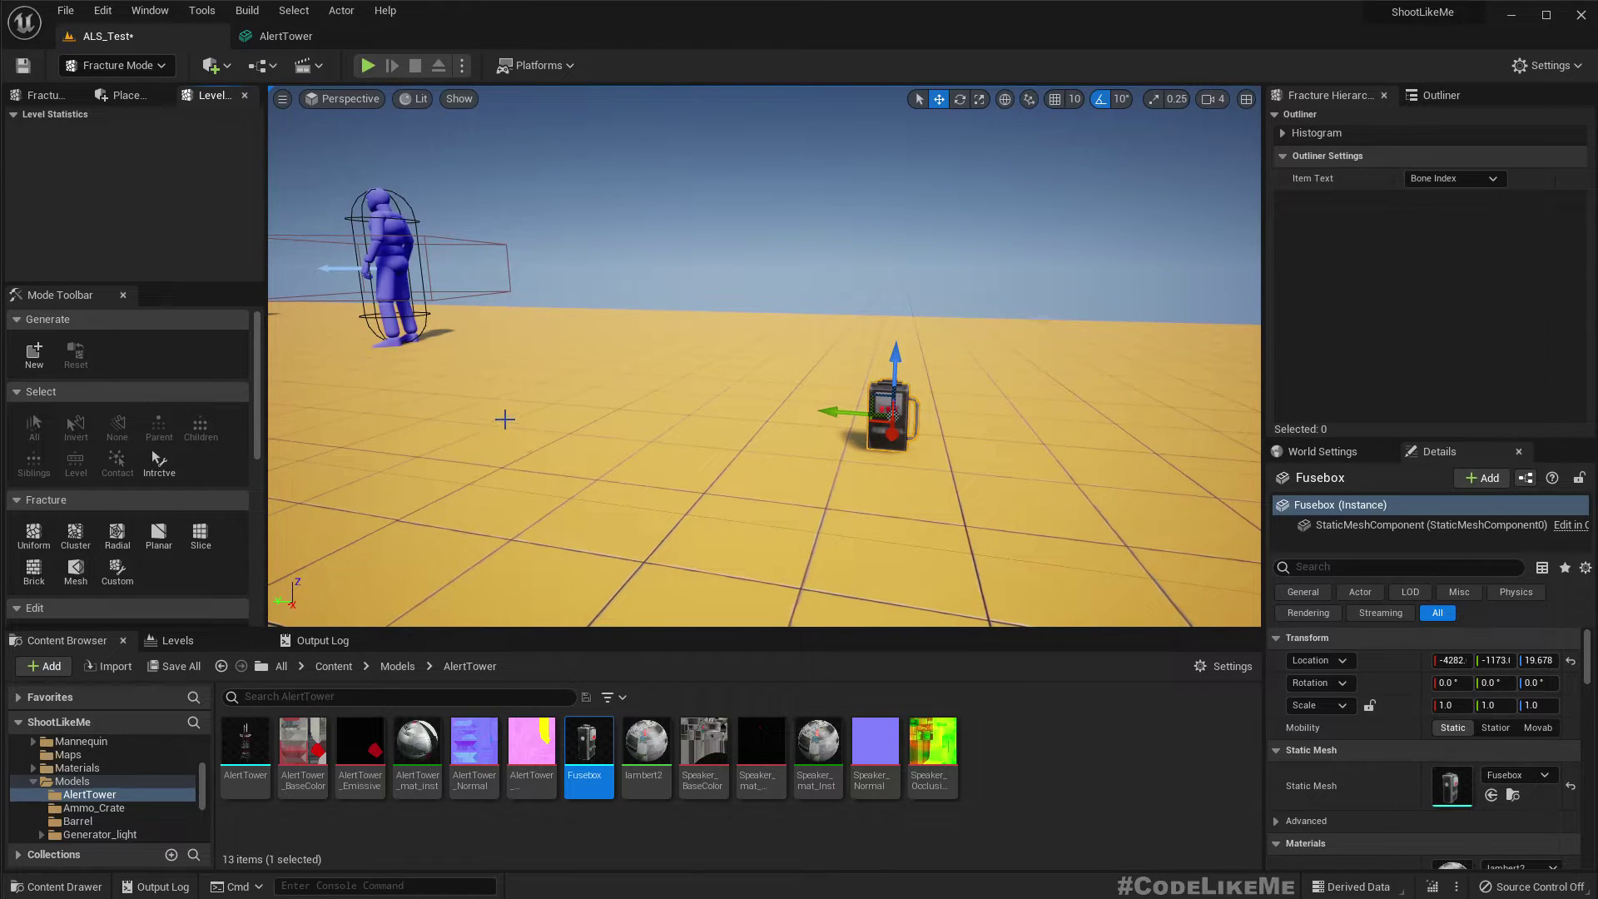
In Fracture mode, create a geometry collection named GC_Fusebox from the placed Fusebox in the Models/AlertTower folder
click(33, 353)
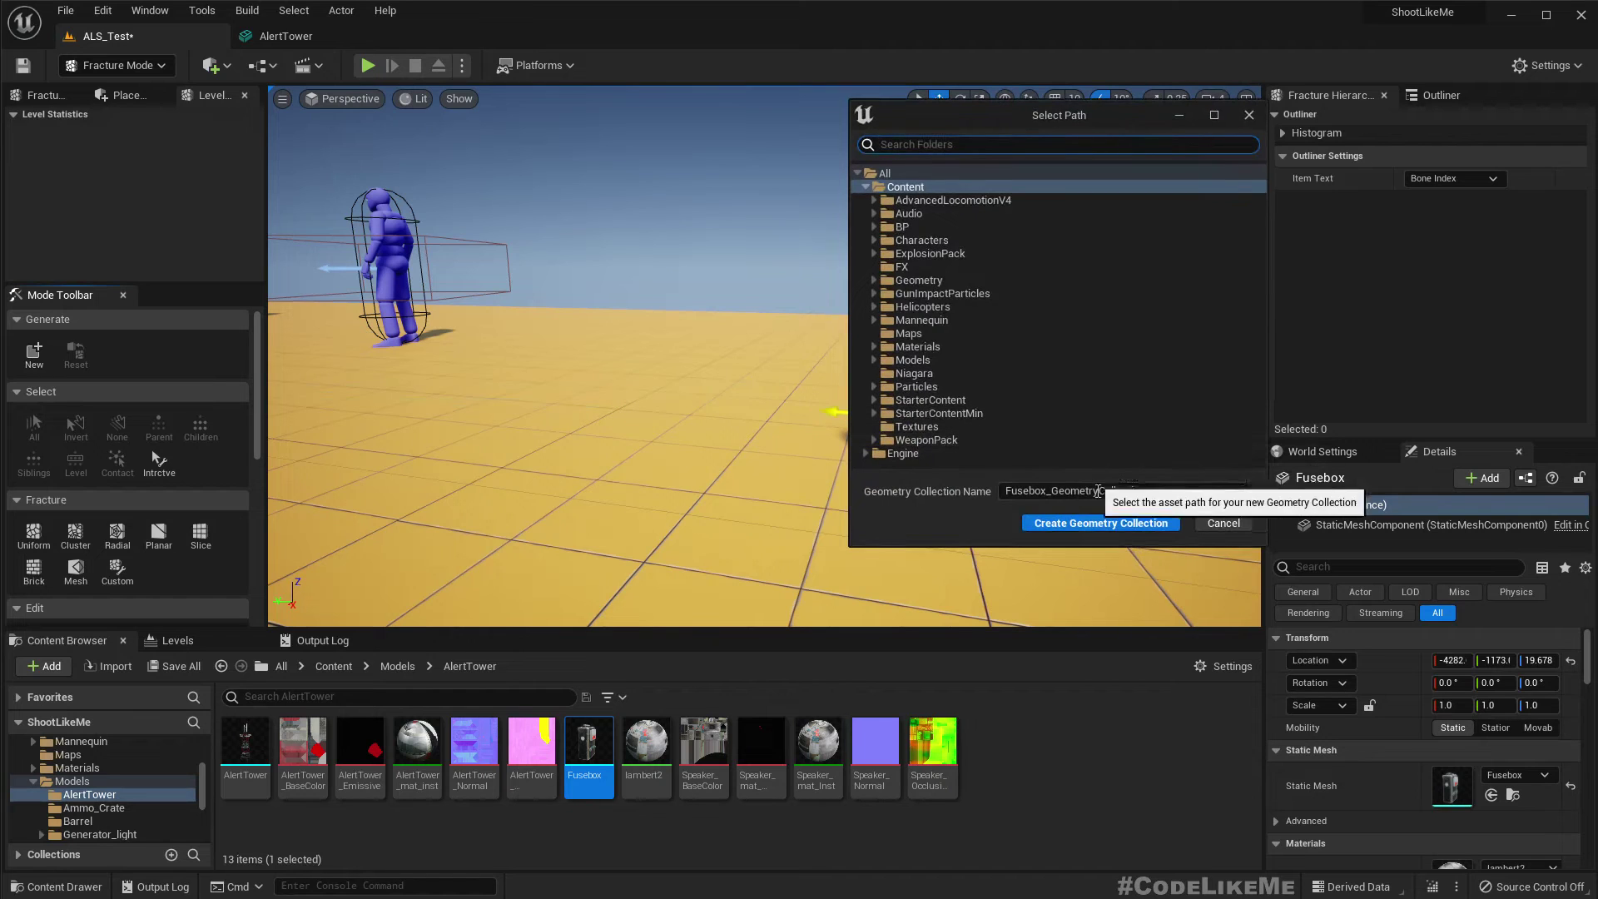
drag(1163, 489, 1046, 492)
key(BackSpace)
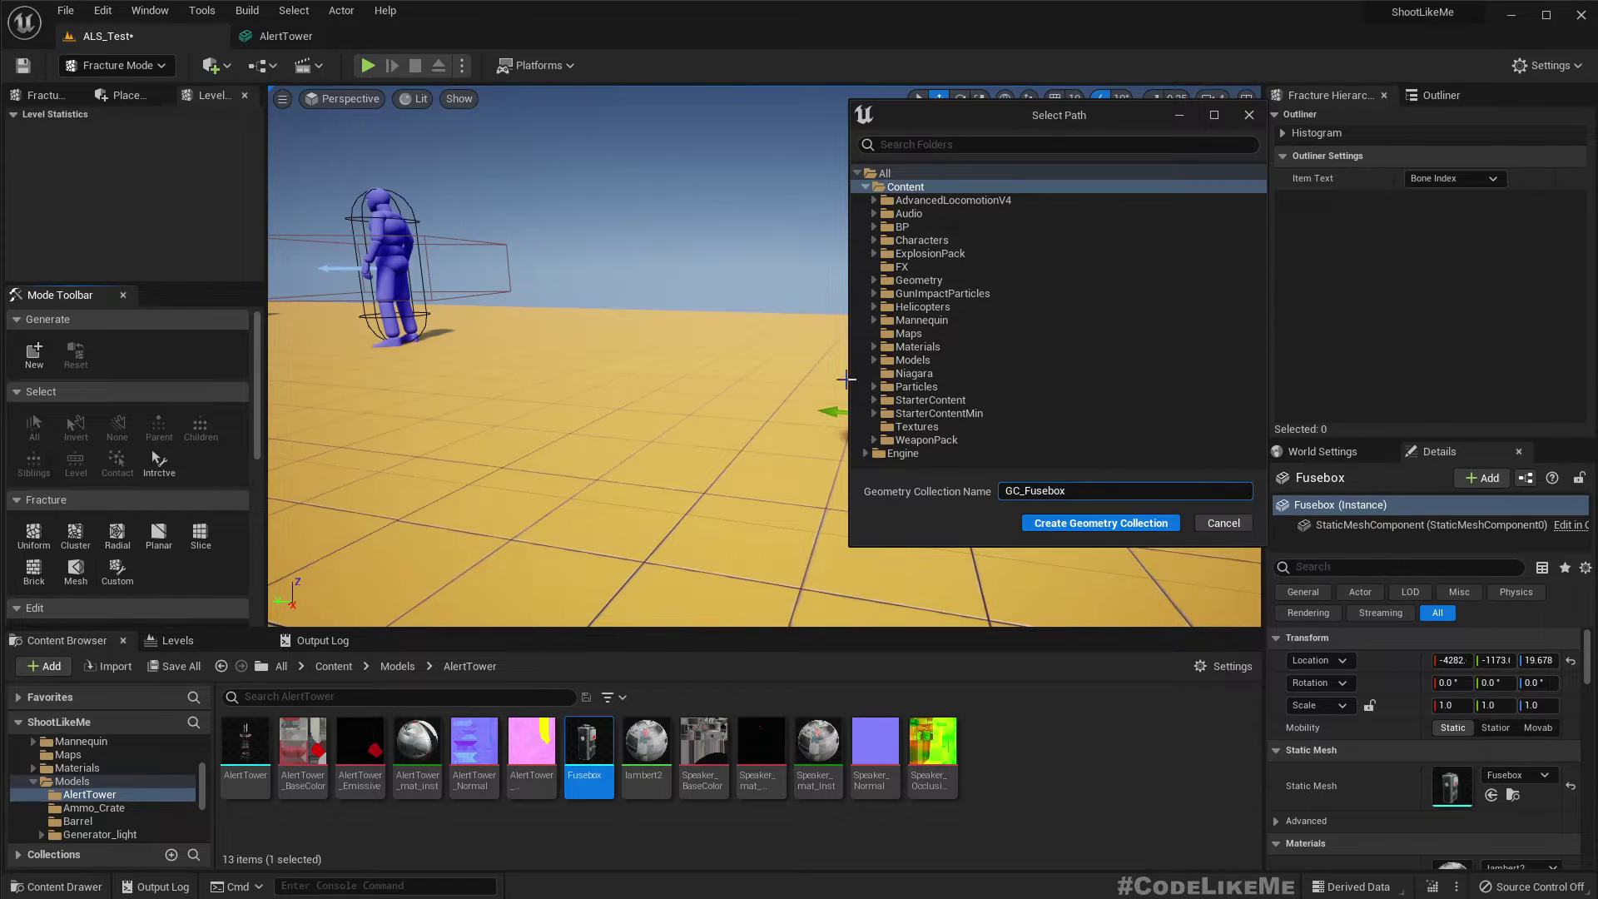
click(874, 360)
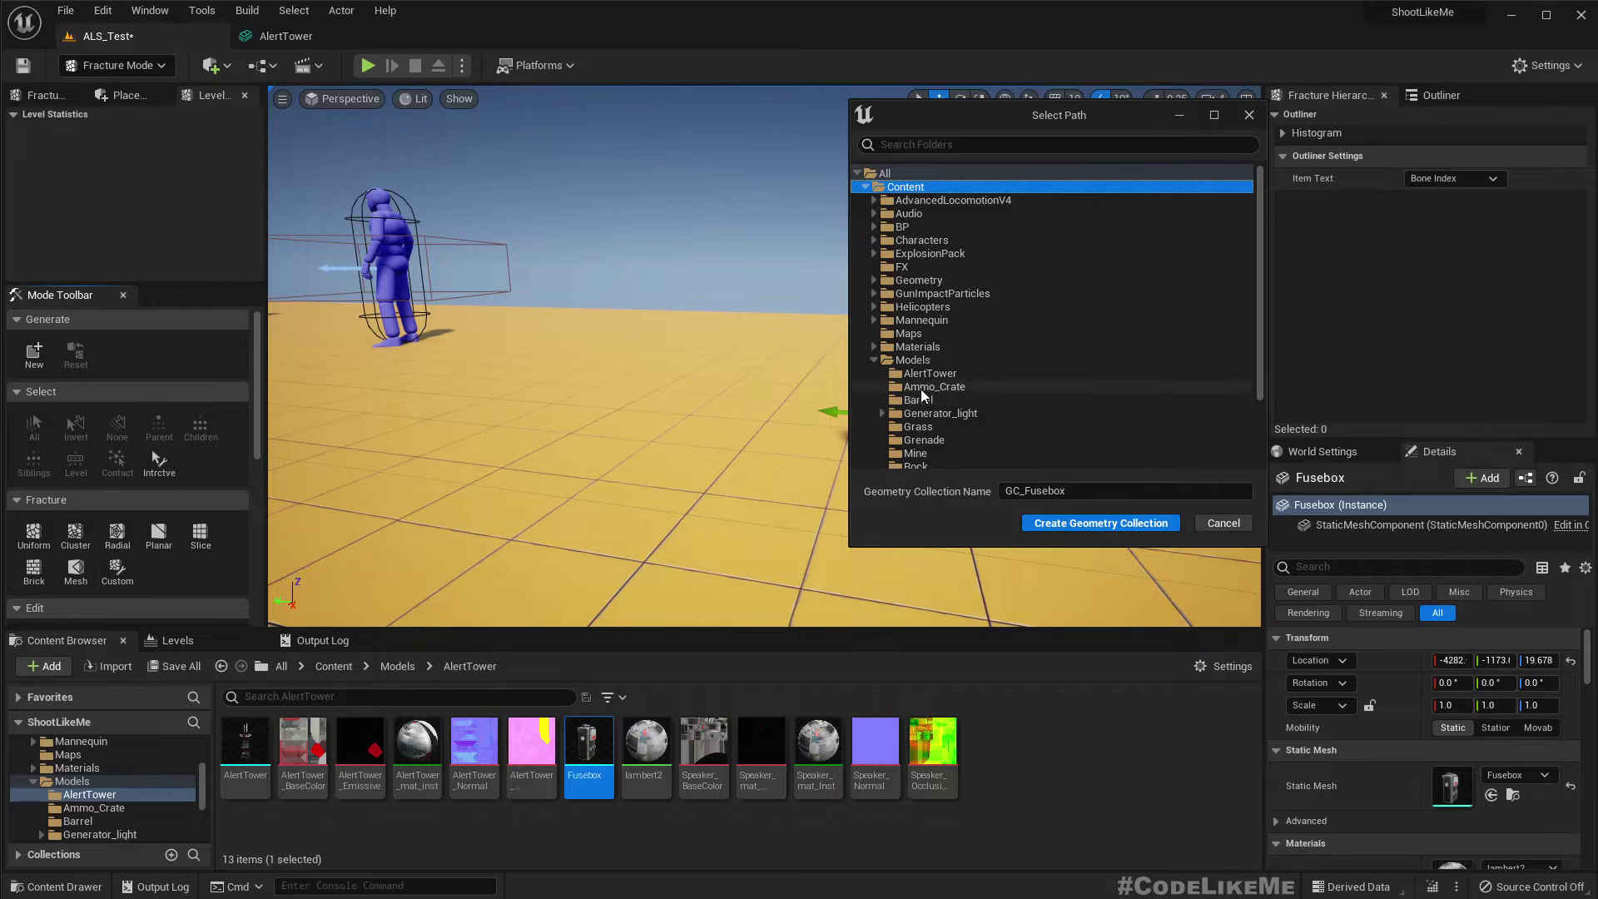
click(915, 374)
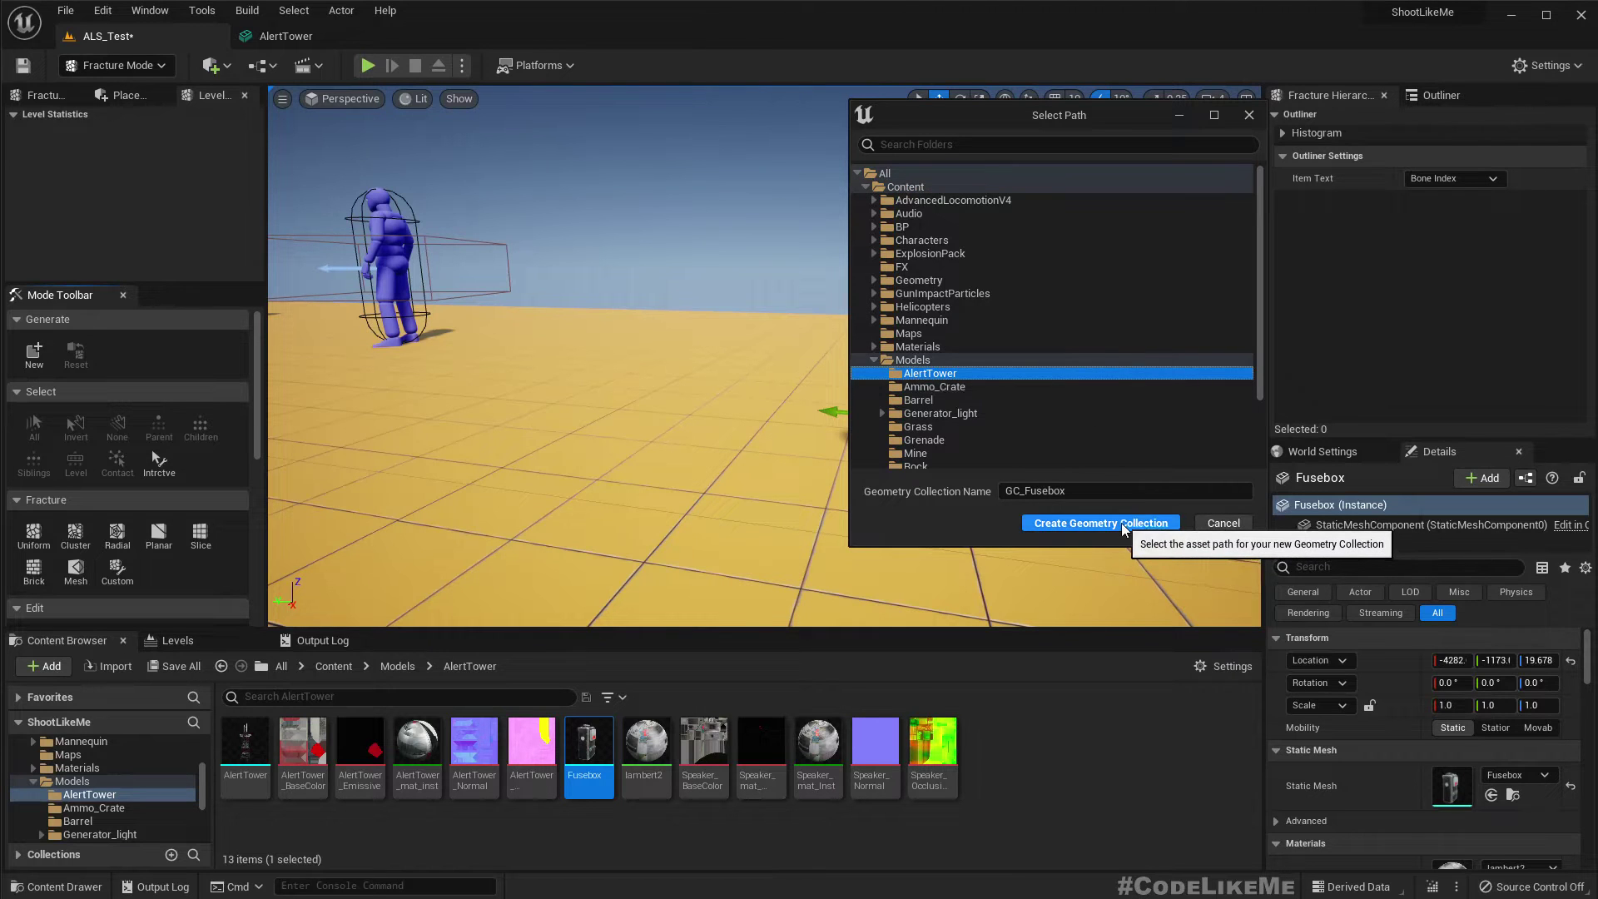
click(1124, 526)
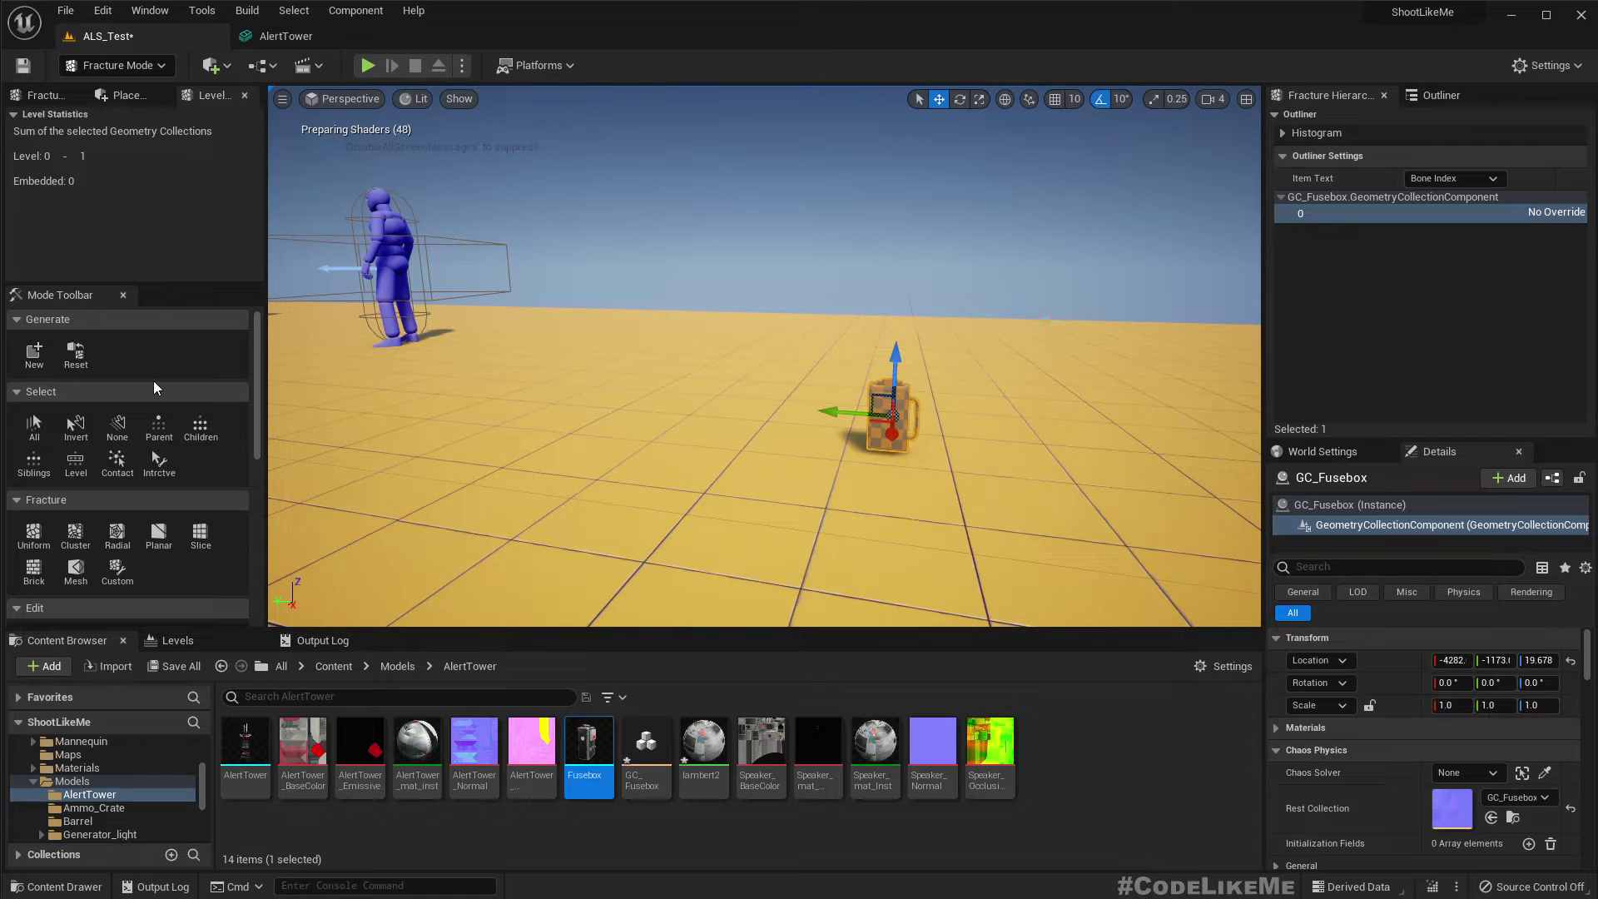
Fracture the GC_Fusebox geometry collection with Uniform Voronoi, using 20 minimum Voronoi sites
click(43, 95)
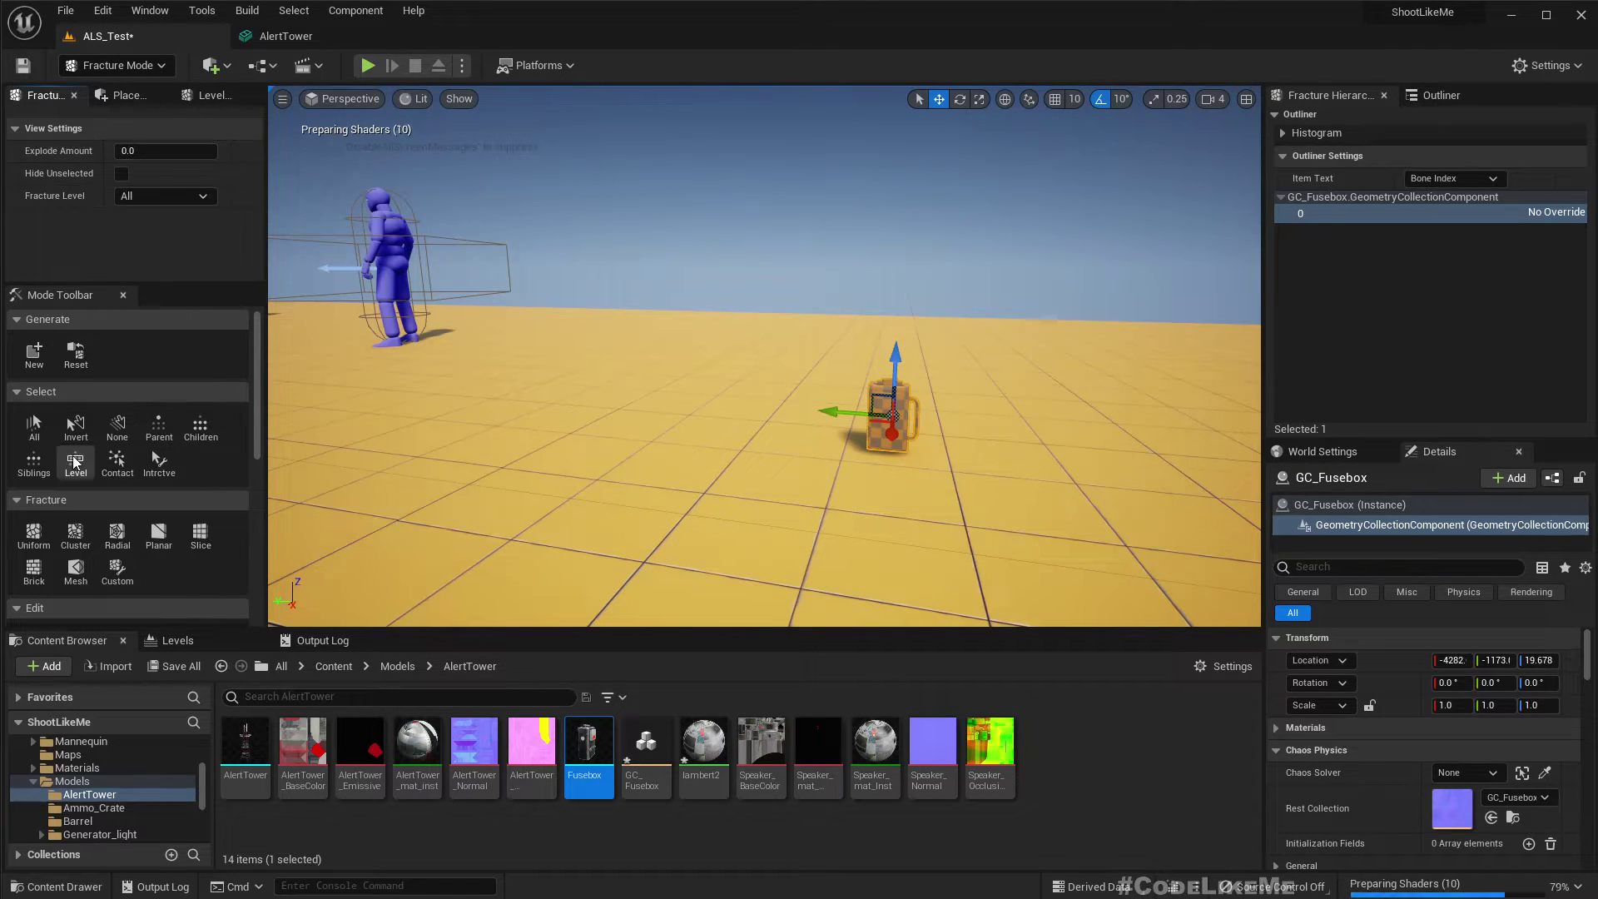
click(25, 539)
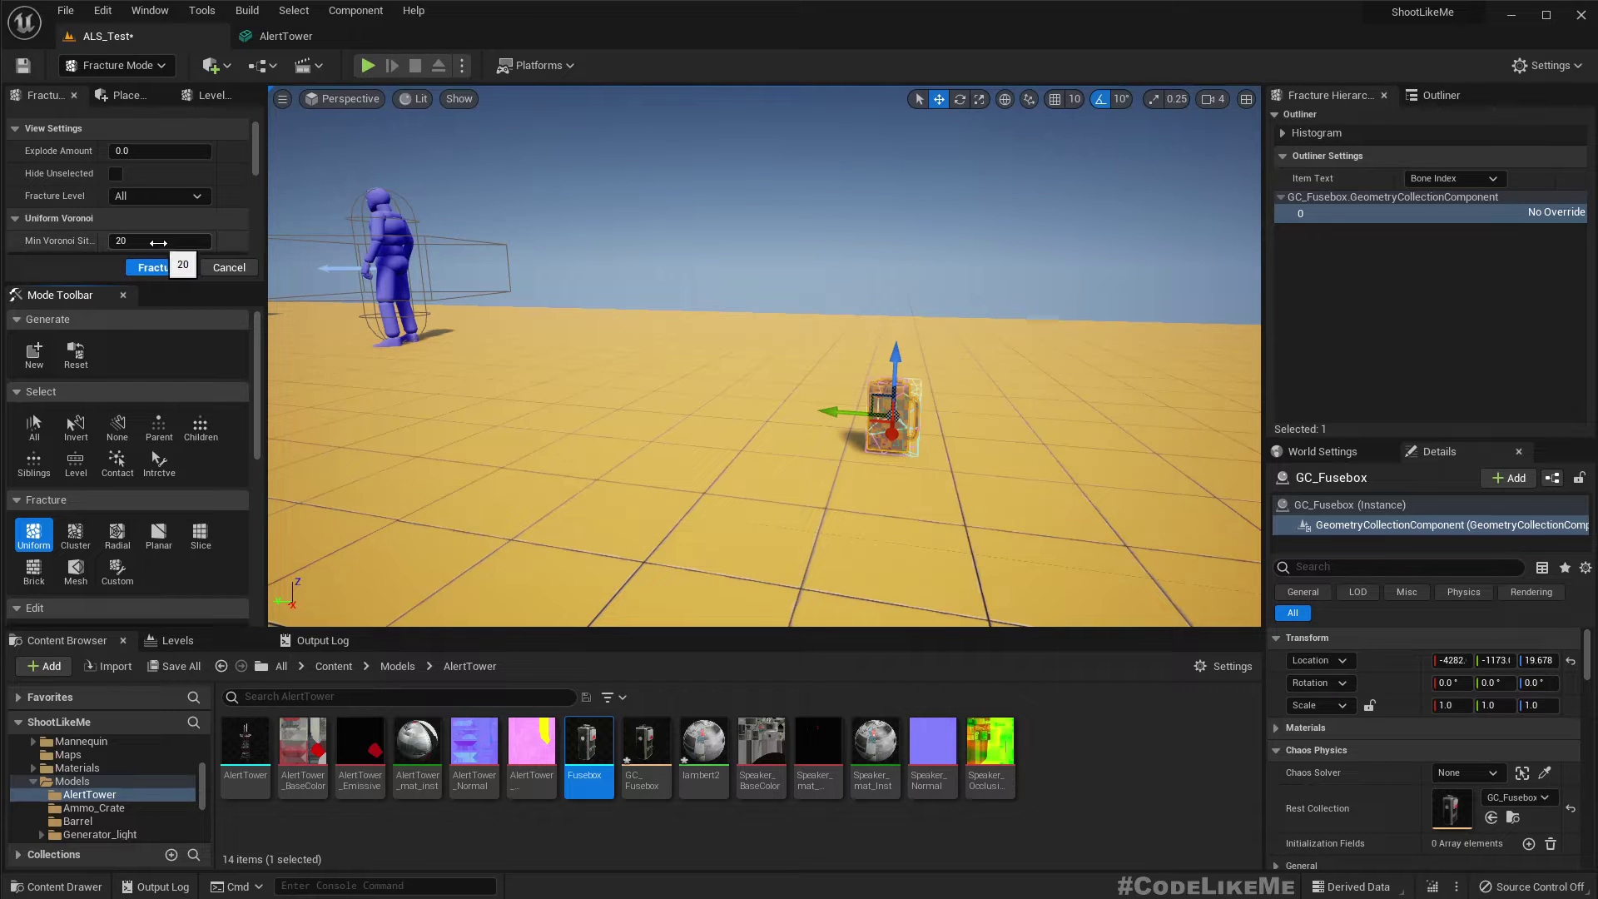
right_drag(874, 432, 575, 466)
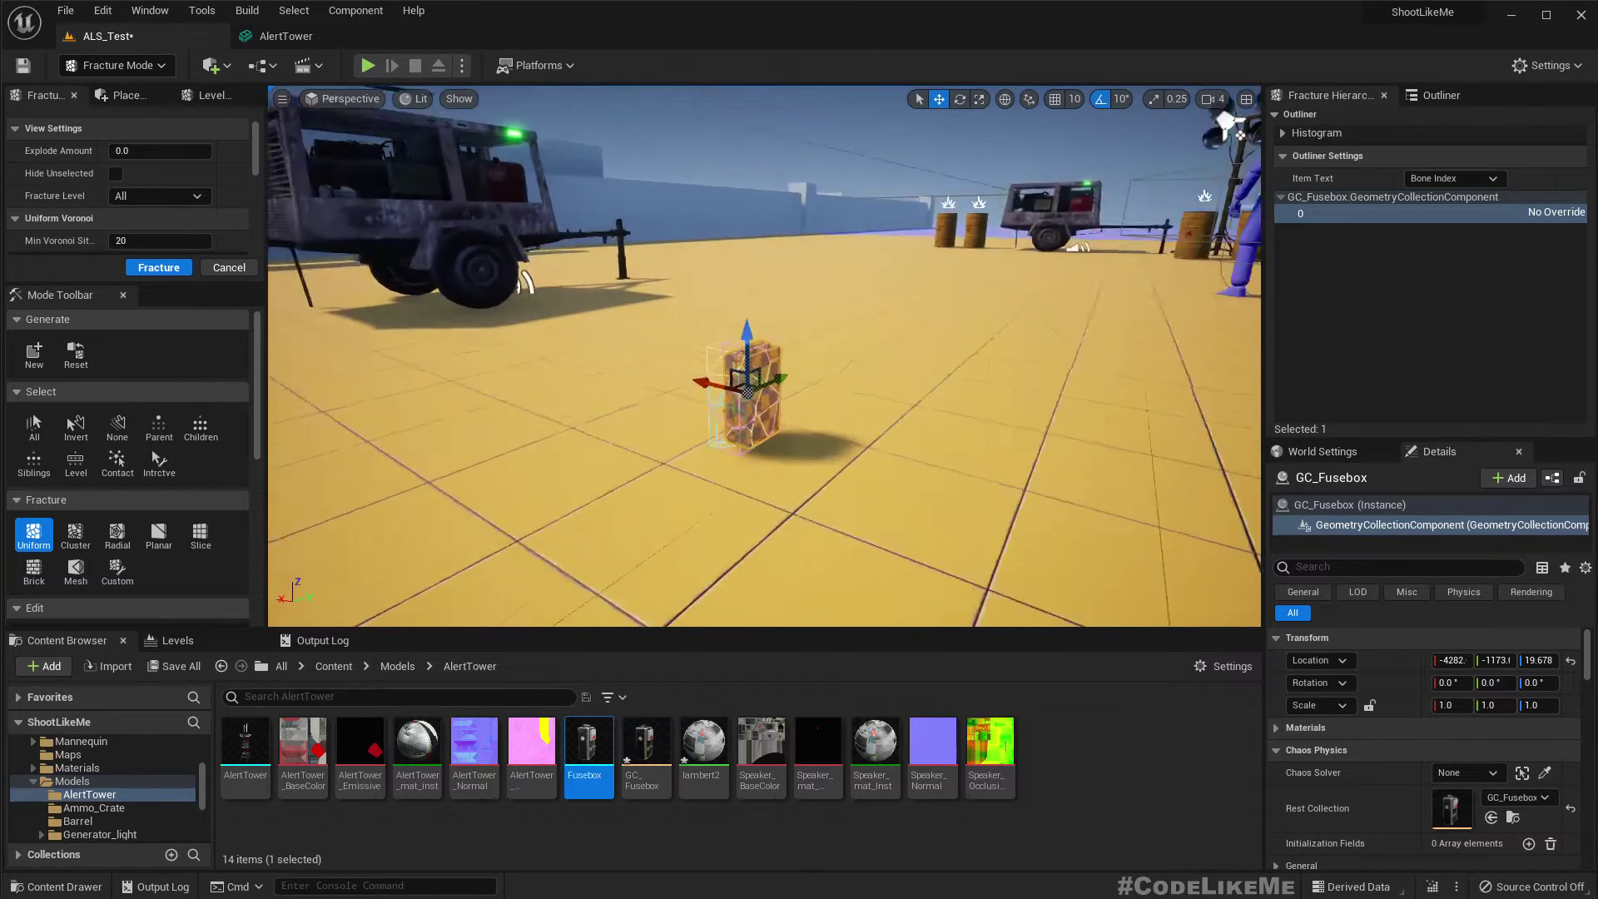
right_drag(649, 375, 956, 528)
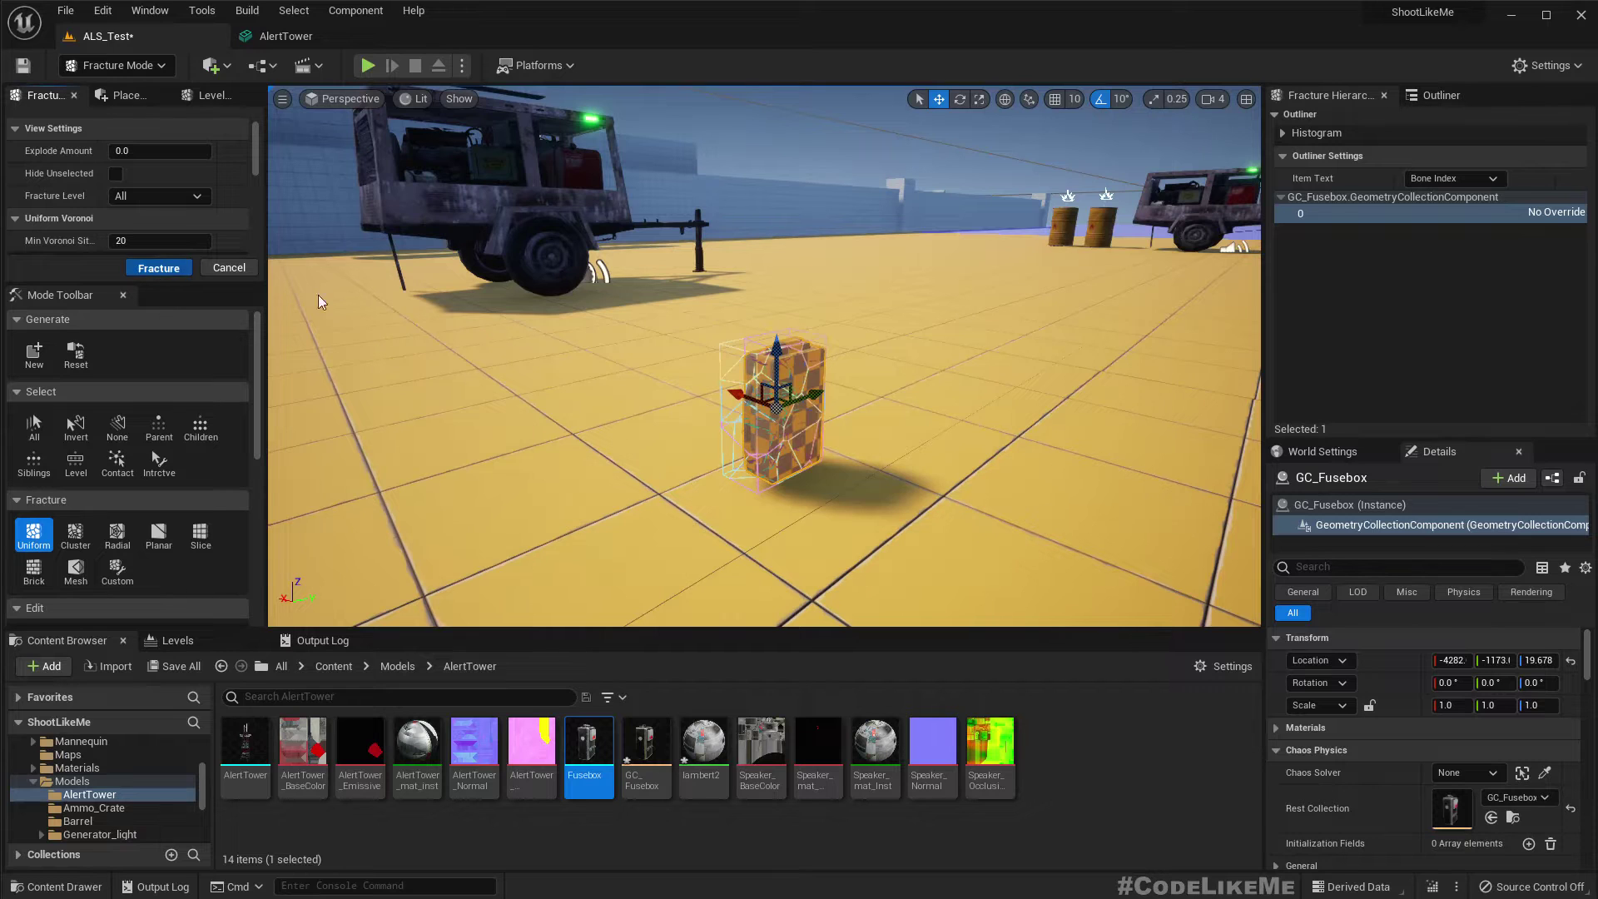
scroll(1458, 342, down, 5)
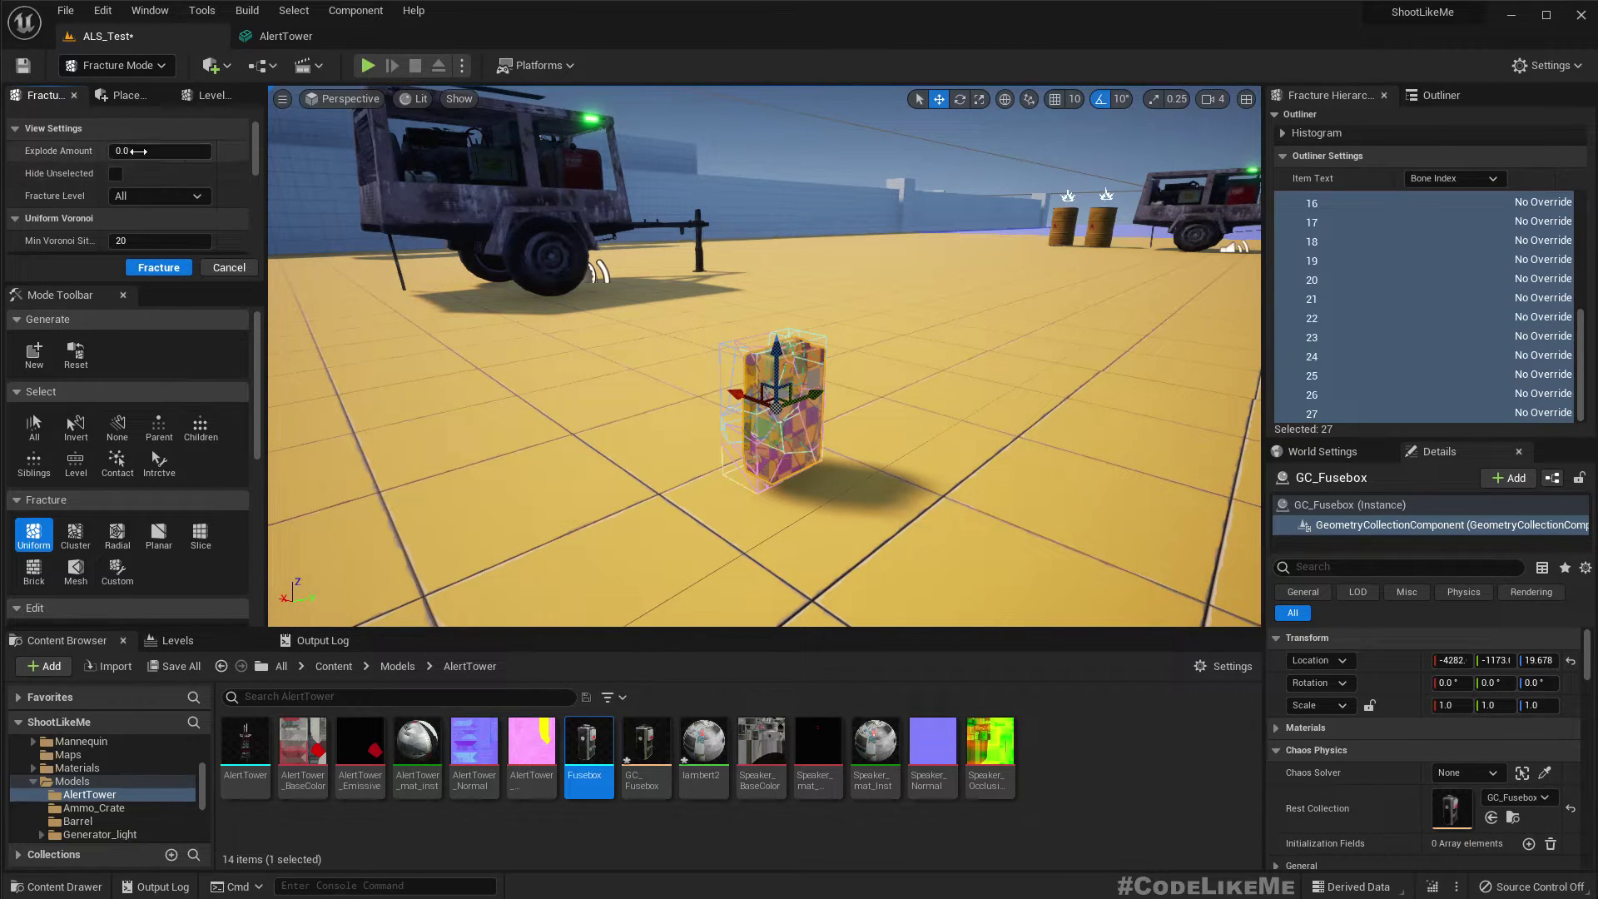
mouse_move(125, 150)
mouse_down()
mouse_move(210, 151)
mouse_move(109, 151)
mouse_up()
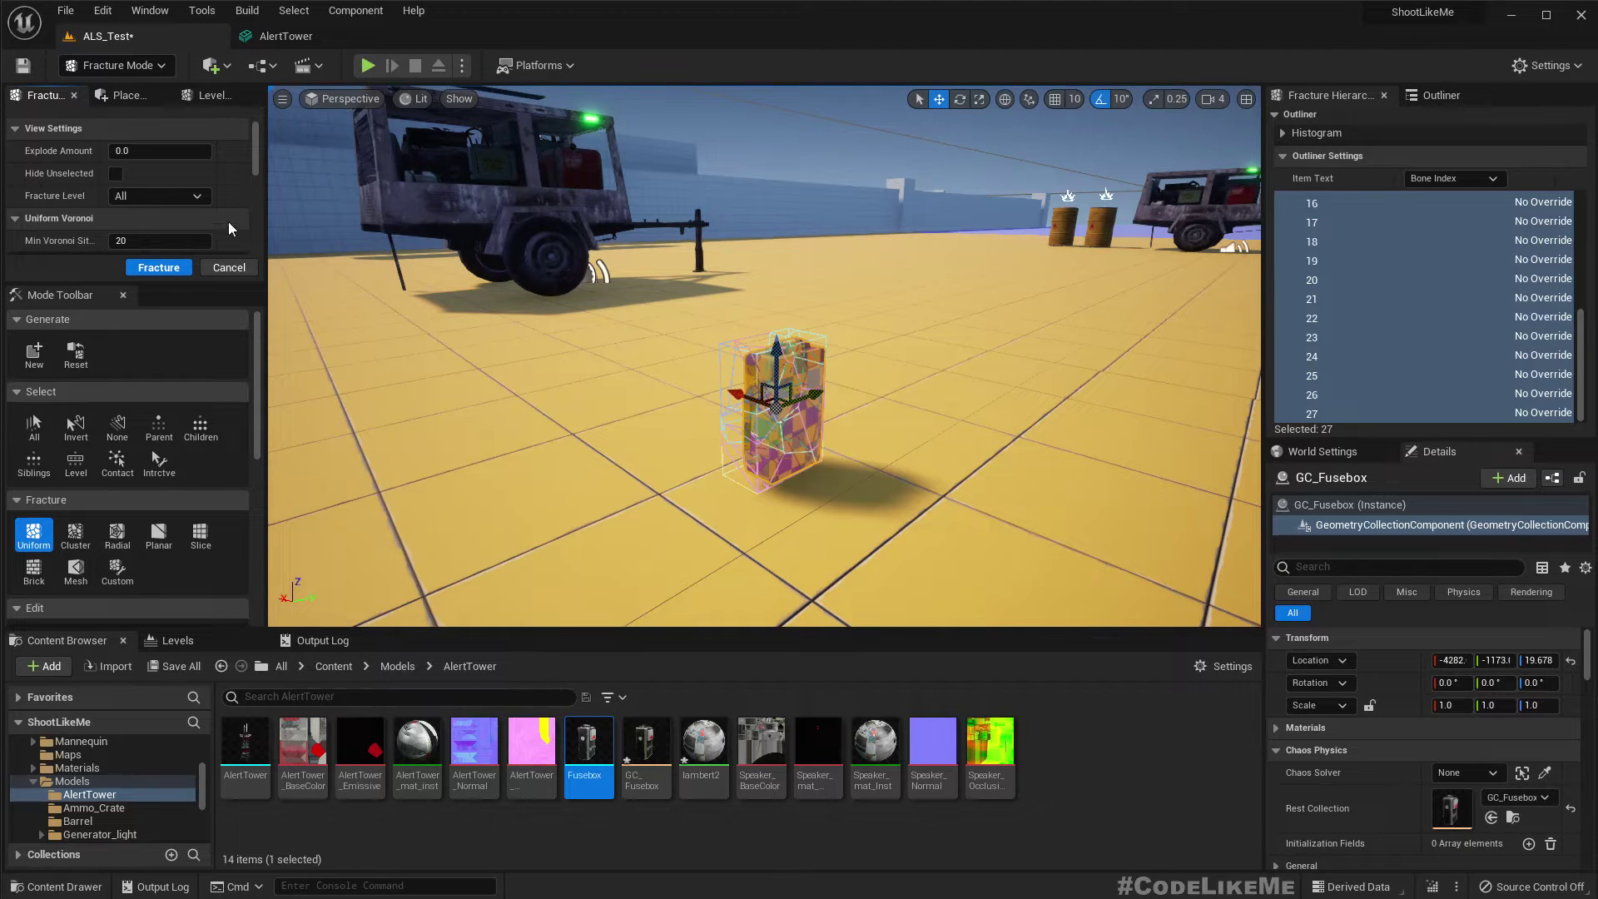
Return to Select mode and delete the GC_Fusebox actor from the level
click(133, 65)
click(118, 93)
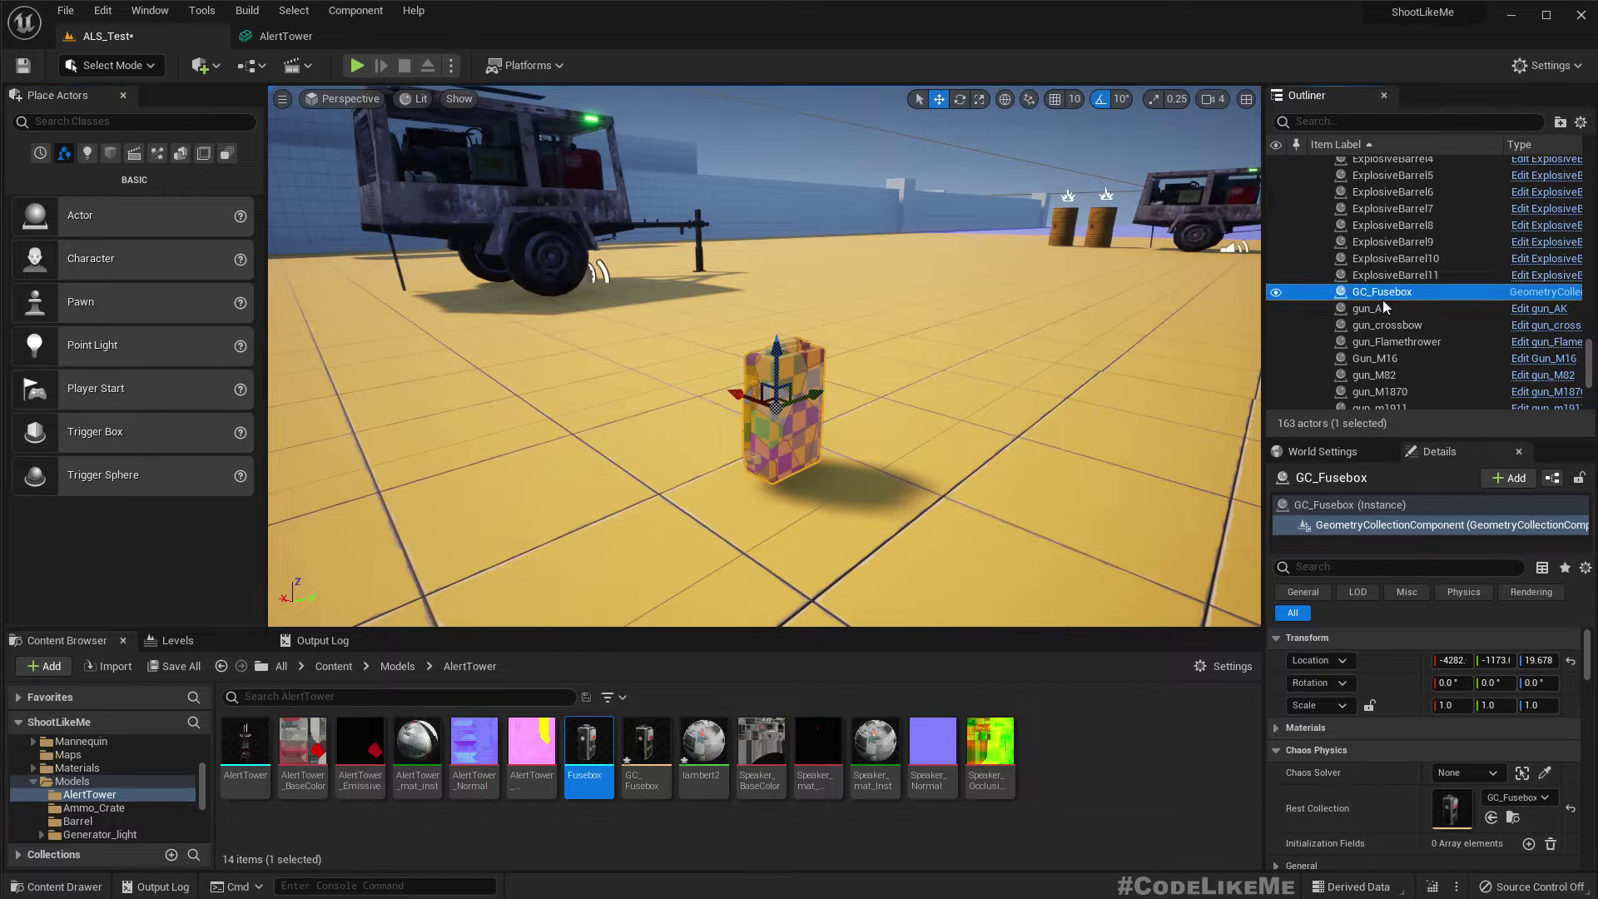
click(1379, 295)
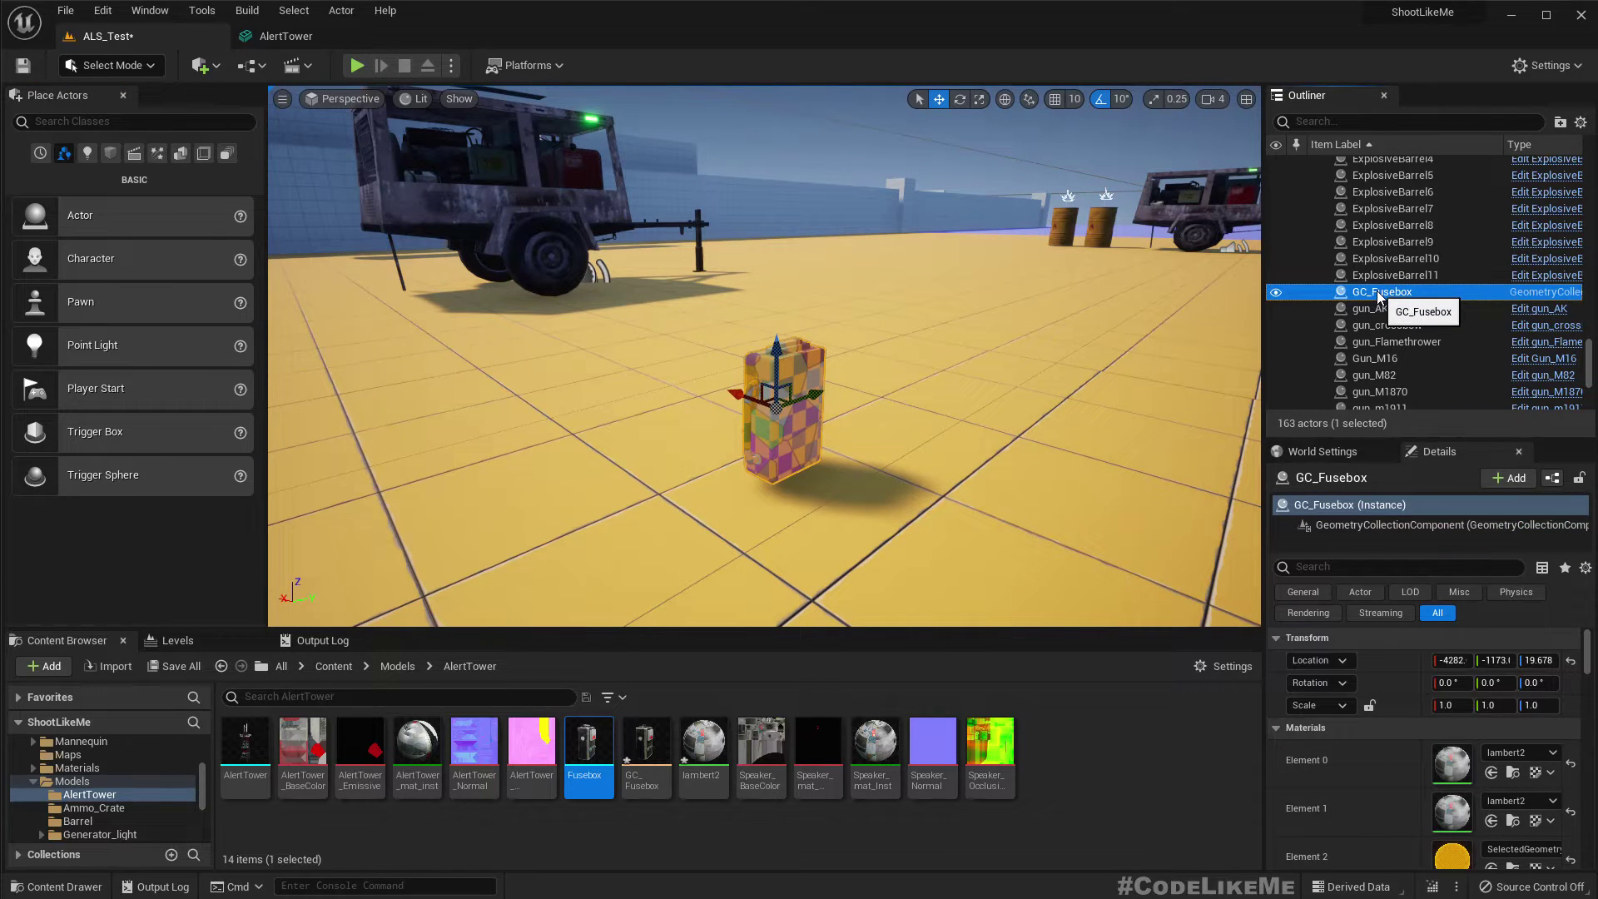
key(Delete)
right_click(1378, 295)
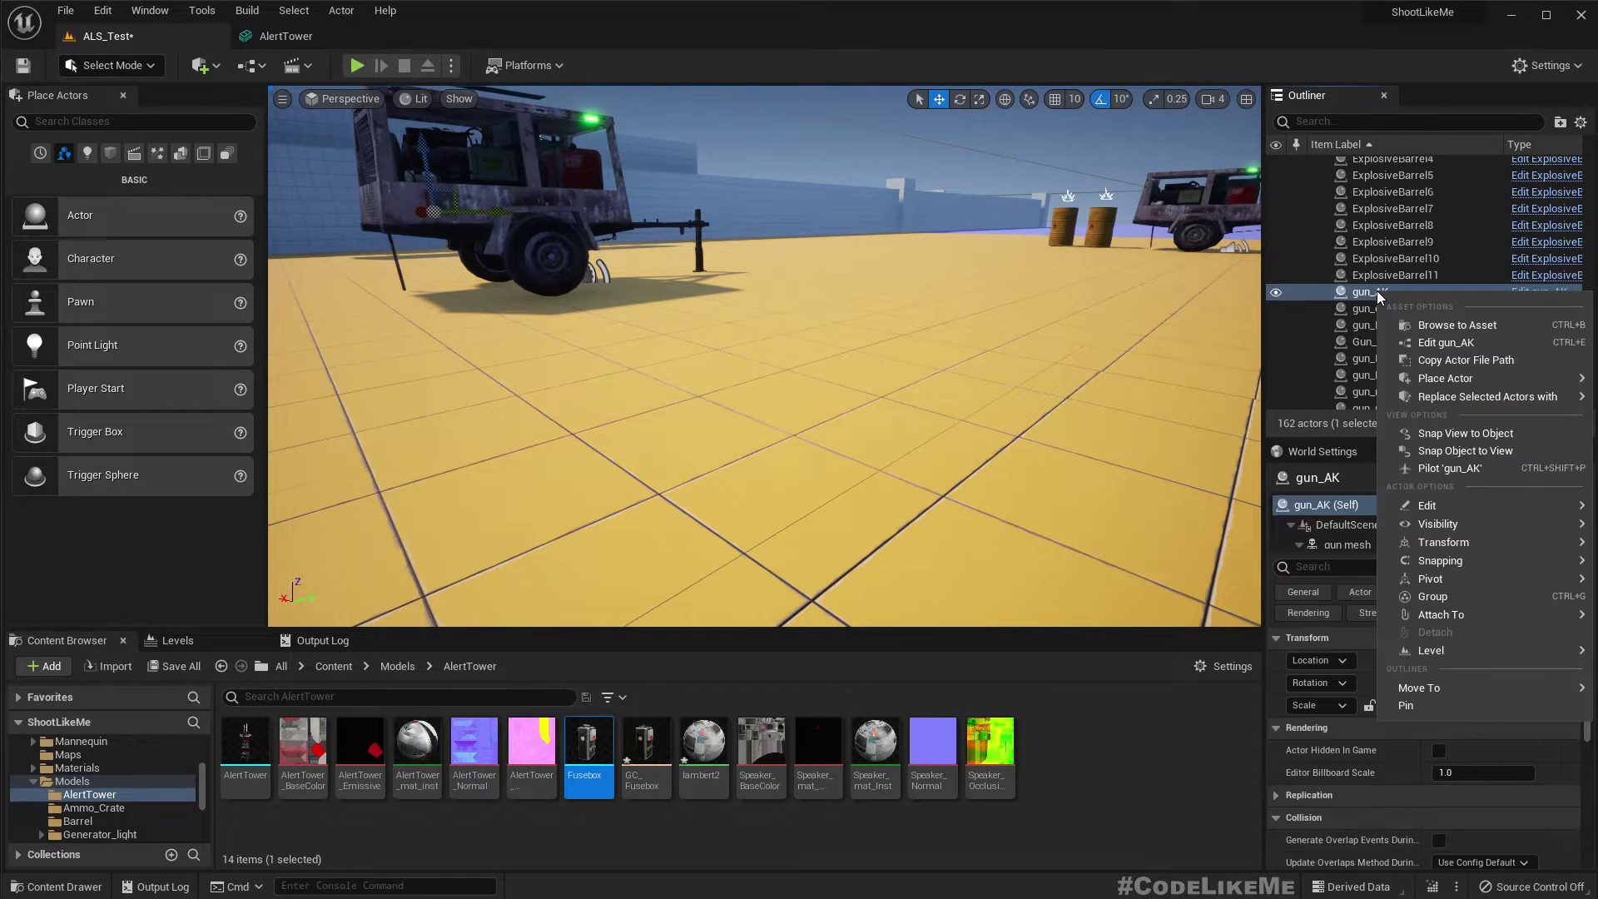
Save all modified assets and the level, making the lambert2 material writable
mouse_move(786, 286)
right_down()
mouse_move(943, 328)
mouse_move(775, 281)
right_up()
key(s)
key(a)
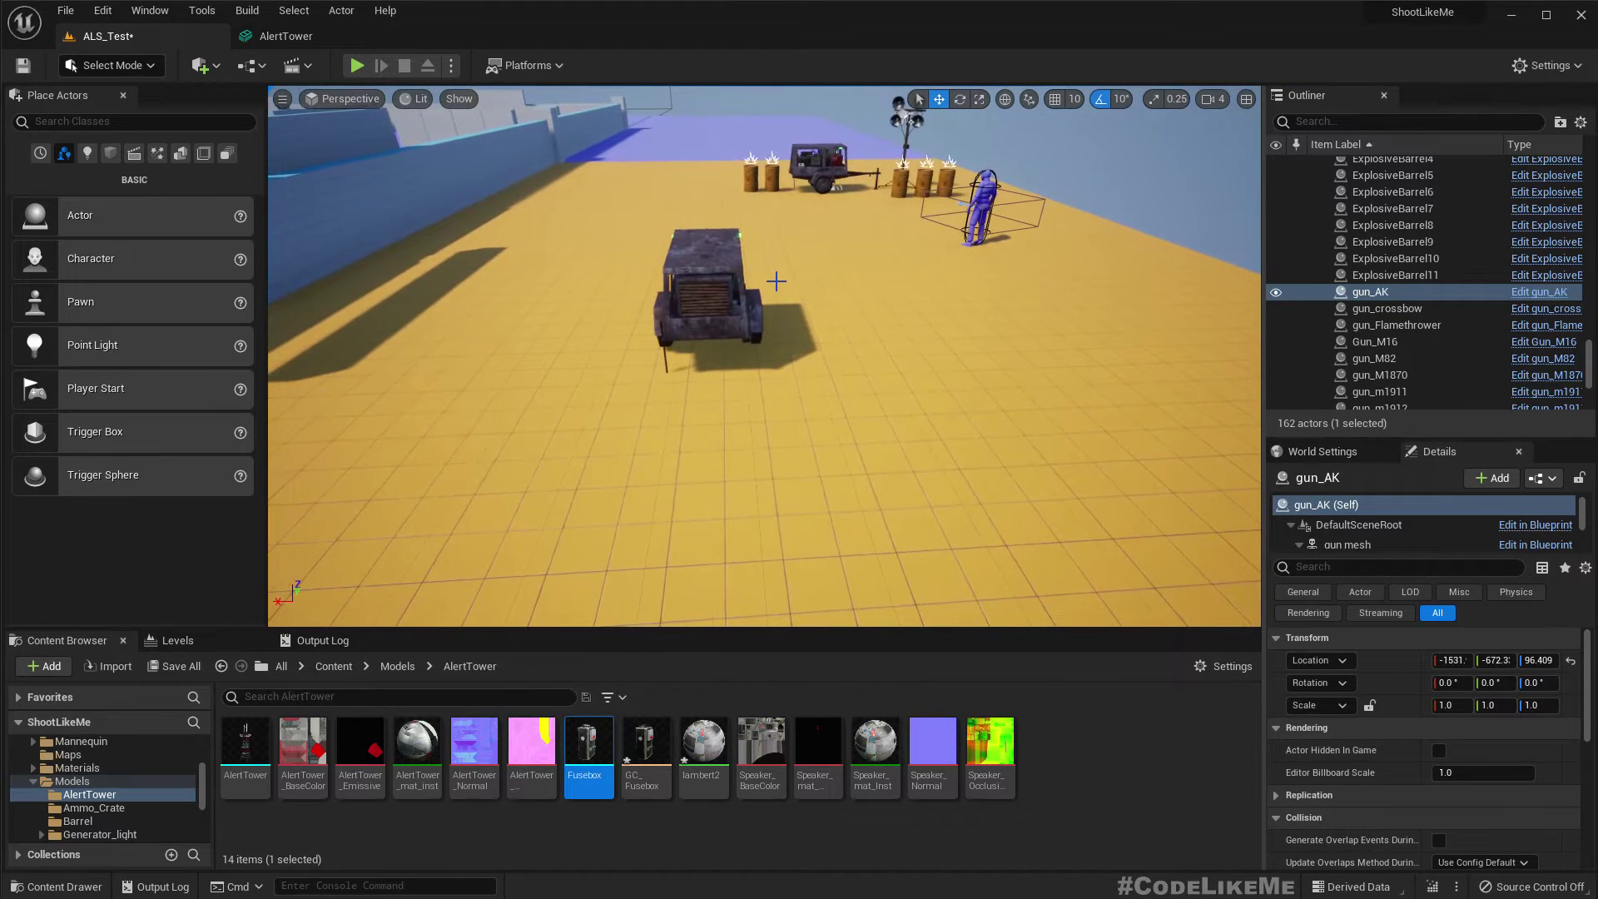
key(ctrl+shift+s)
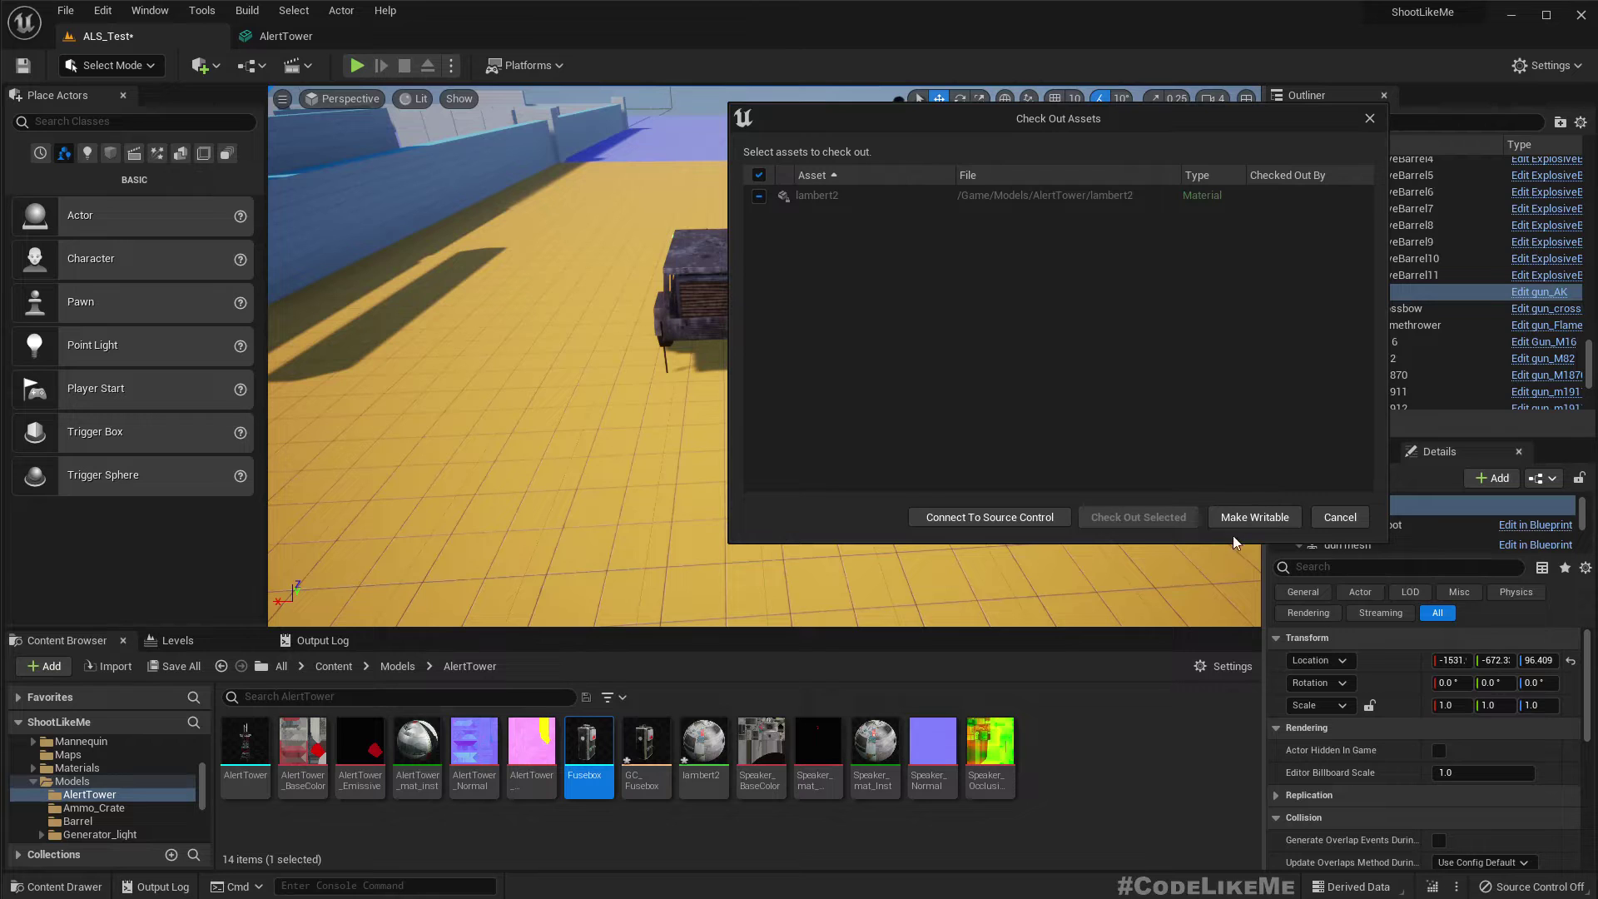
click(1232, 518)
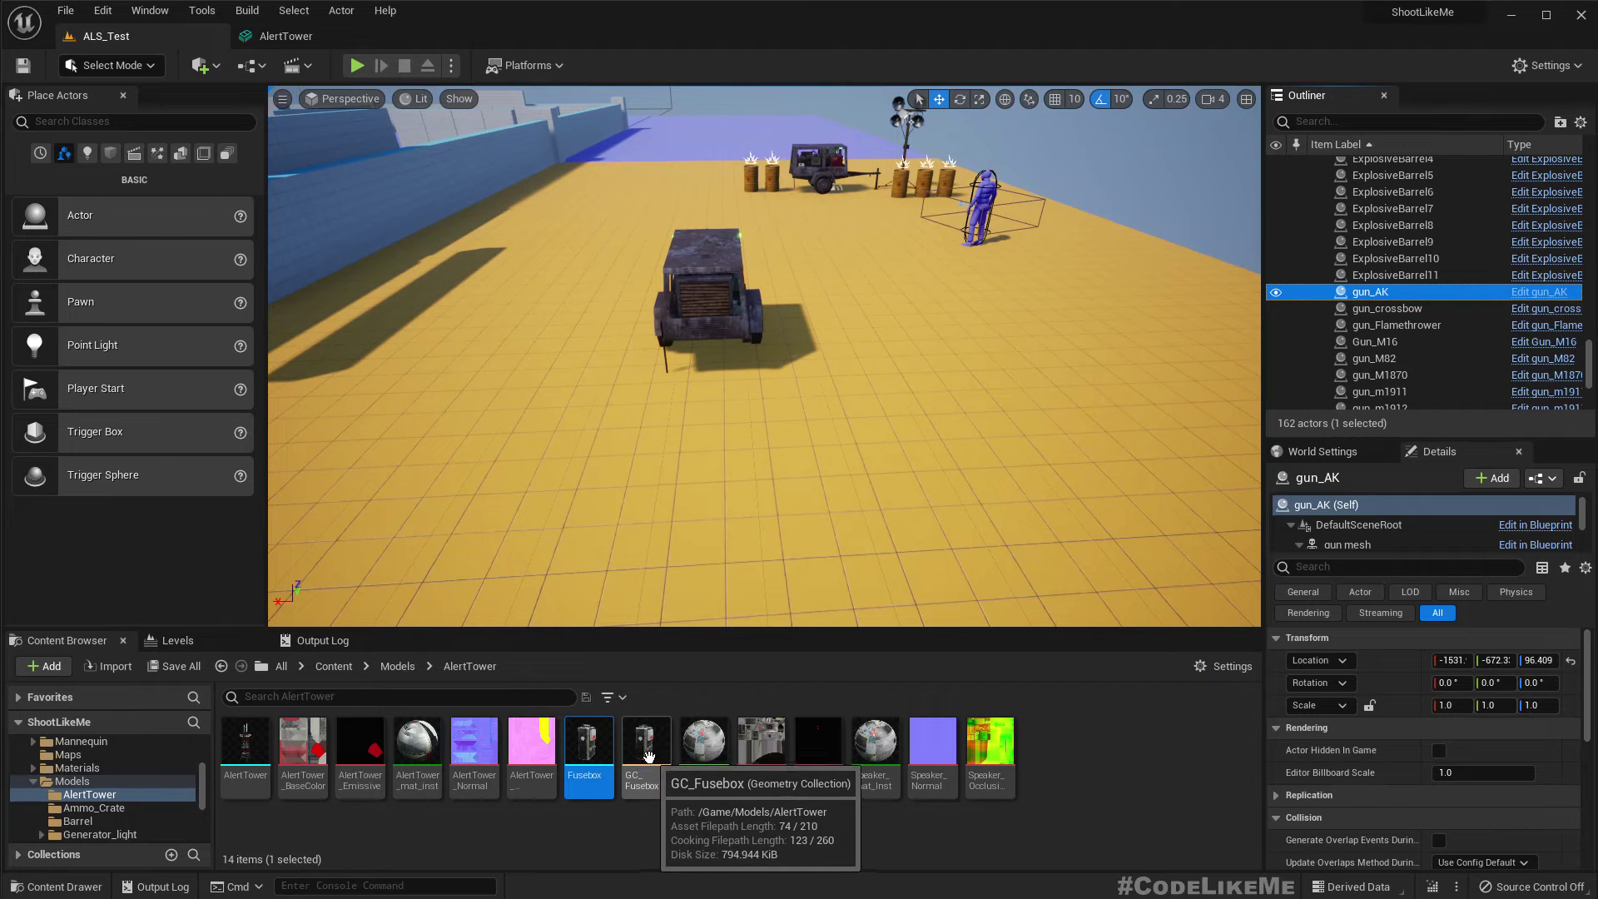
Place the fractured GC_Fusebox near the generator trailer at a Z location of about 170.6 and simulate the level to test its fall
drag(651, 755, 902, 314)
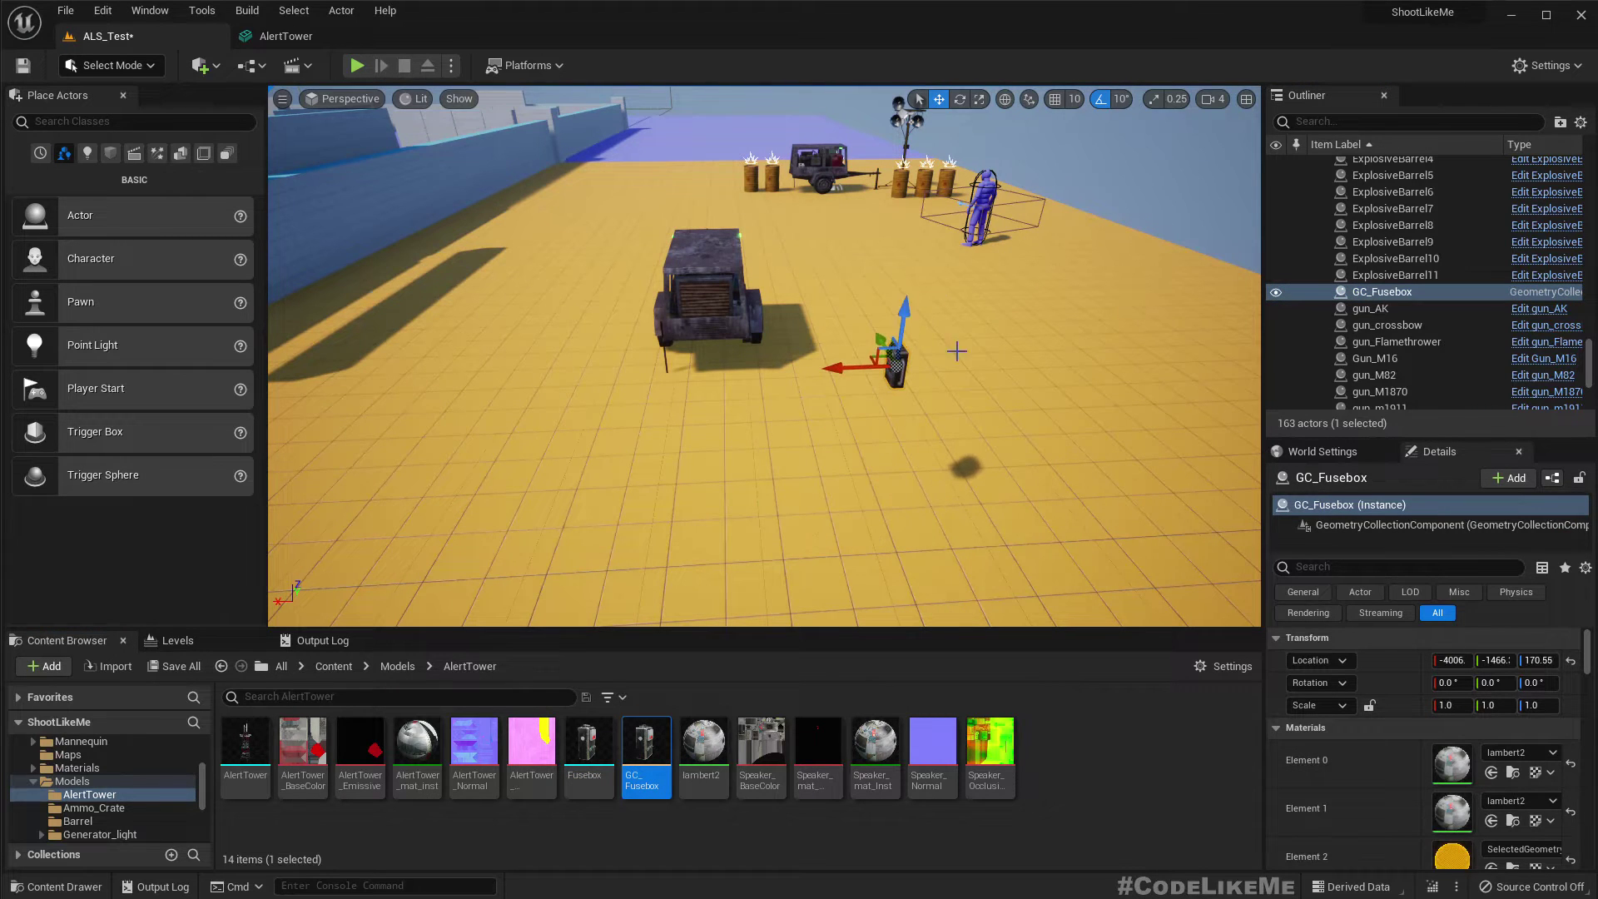
right_drag(956, 349, 980, 401)
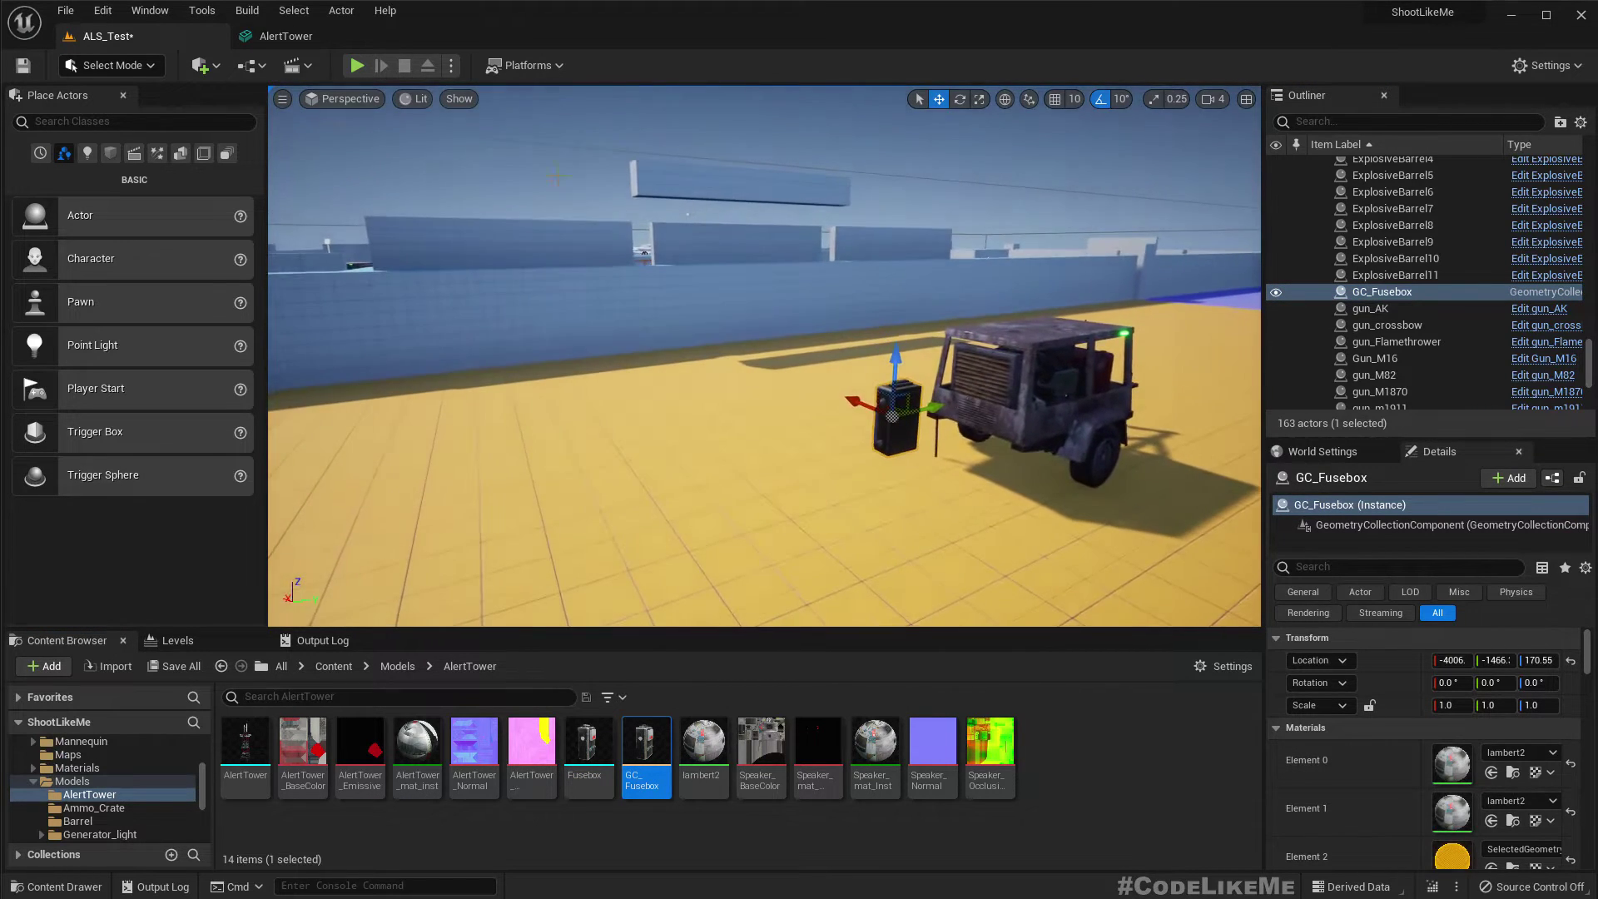
click(450, 66)
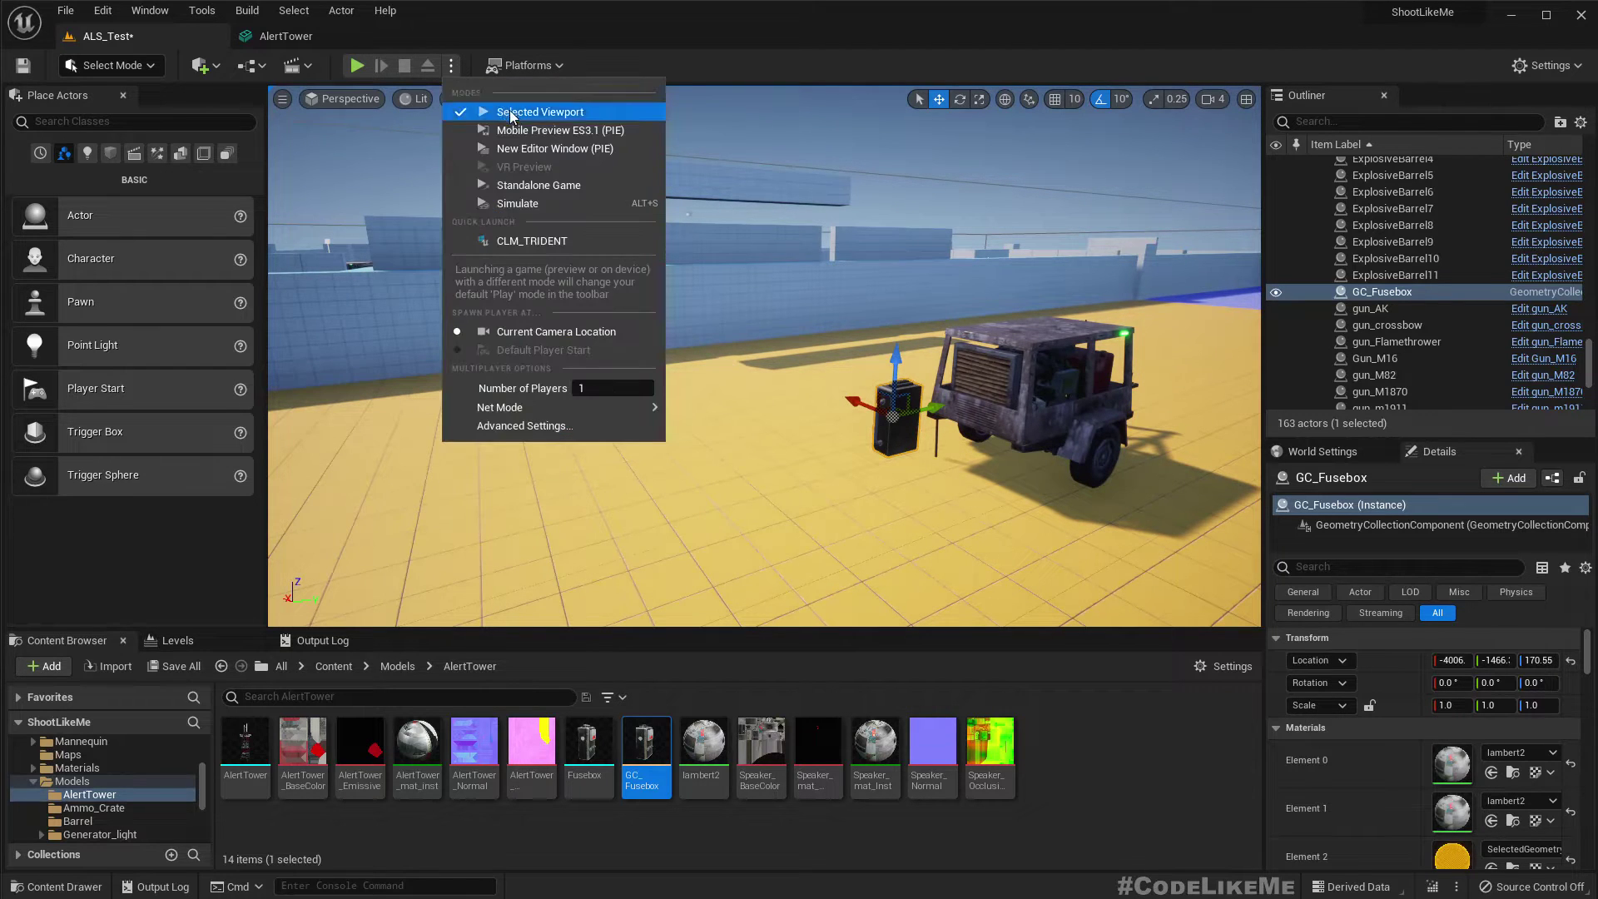
click(546, 203)
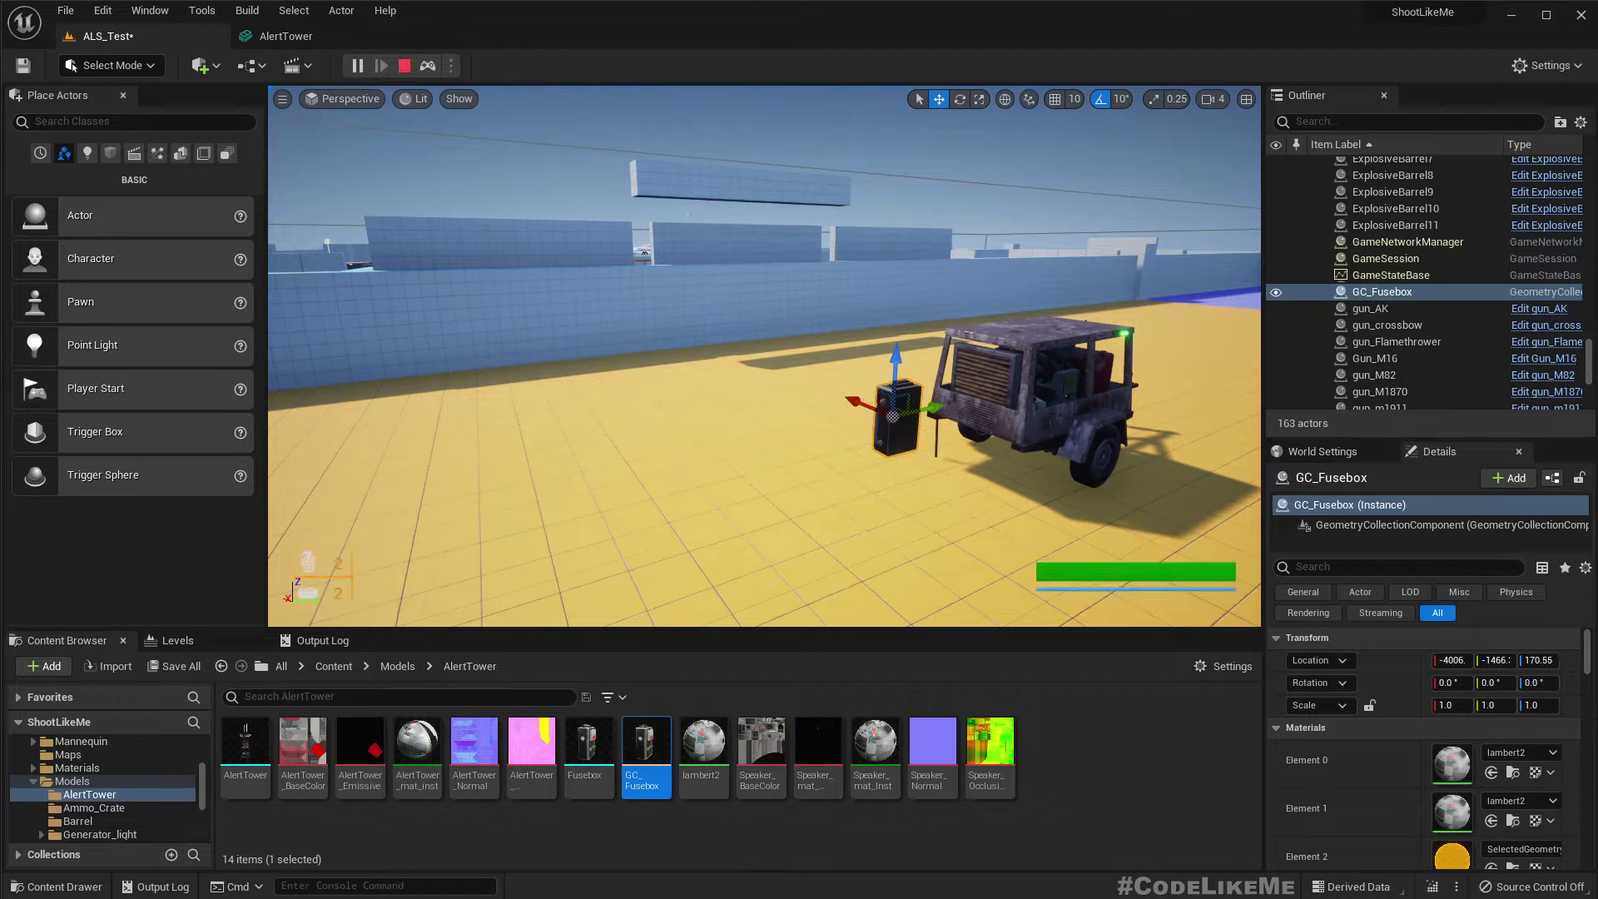
right_drag(611, 233, 725, 391)
key(w)
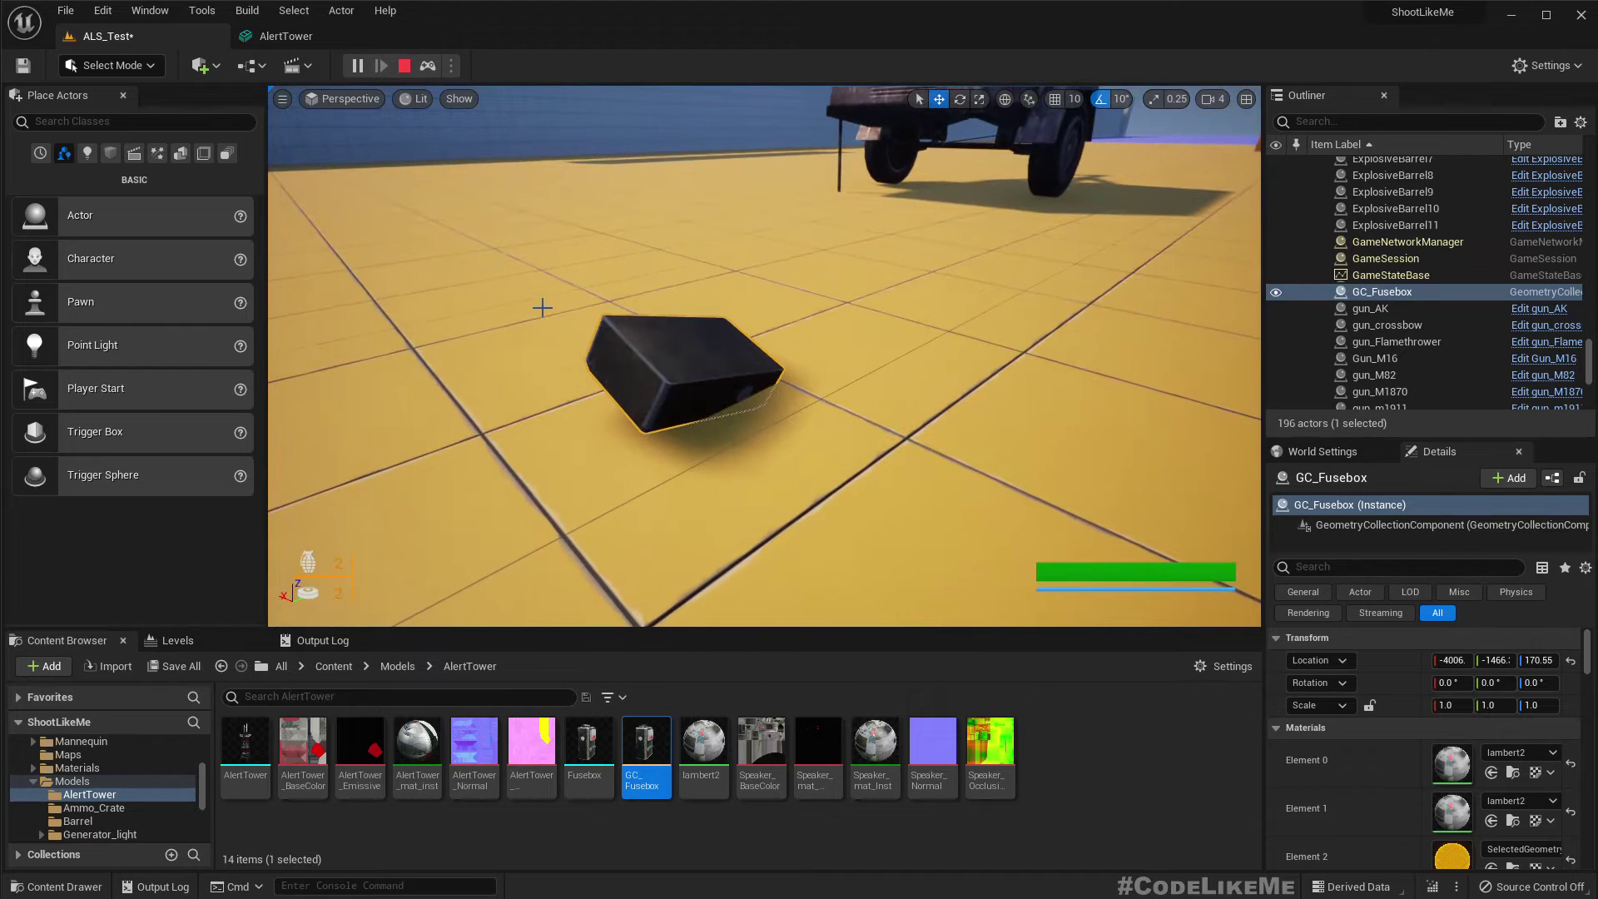
key(Escape)
Raise the GC_Fusebox actor high above the floor to a Z location of about 872 and simulate its fall again
right_drag(704, 341, 753, 283)
key(s)
key(e)
right_drag(735, 367, 753, 271)
key(s)
drag(715, 420, 714, 79)
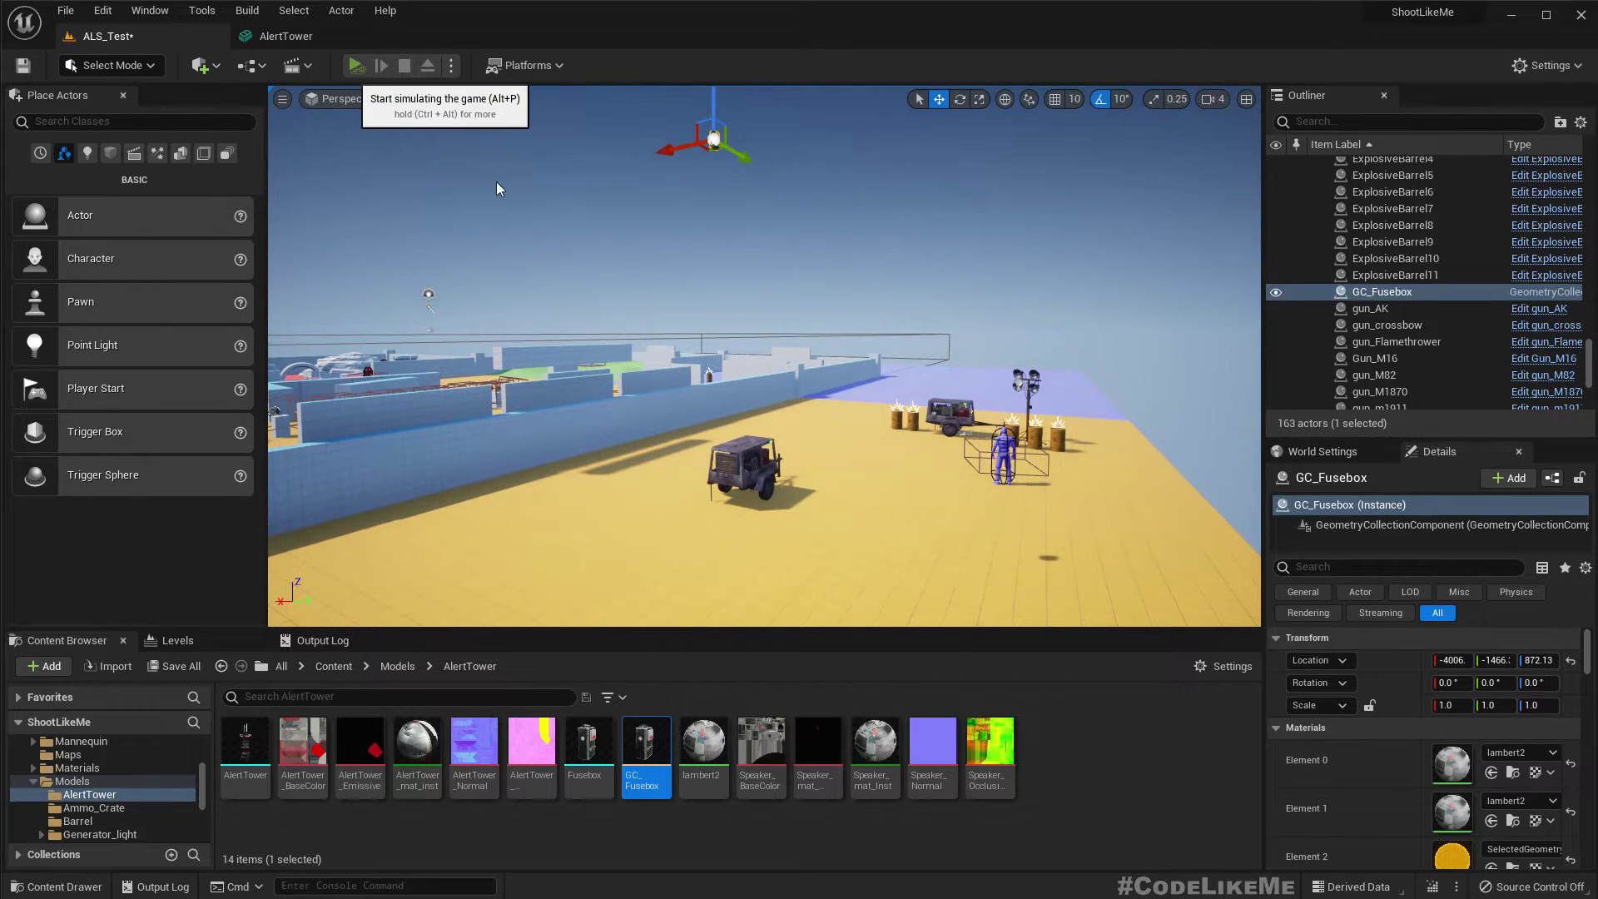
key(alt+p)
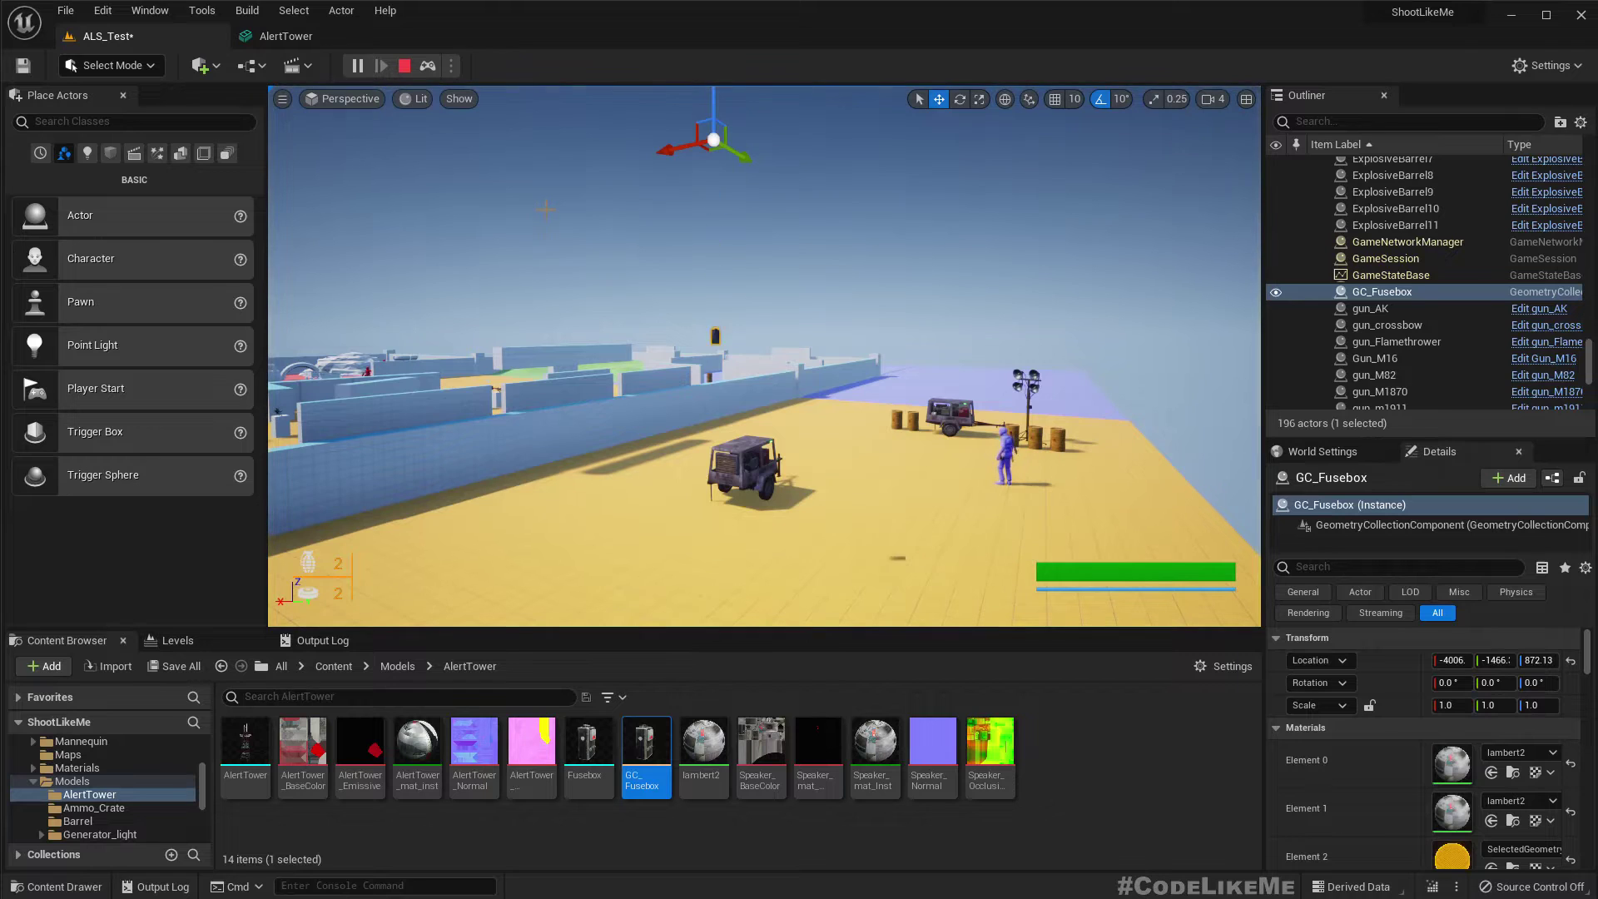
key(Escape)
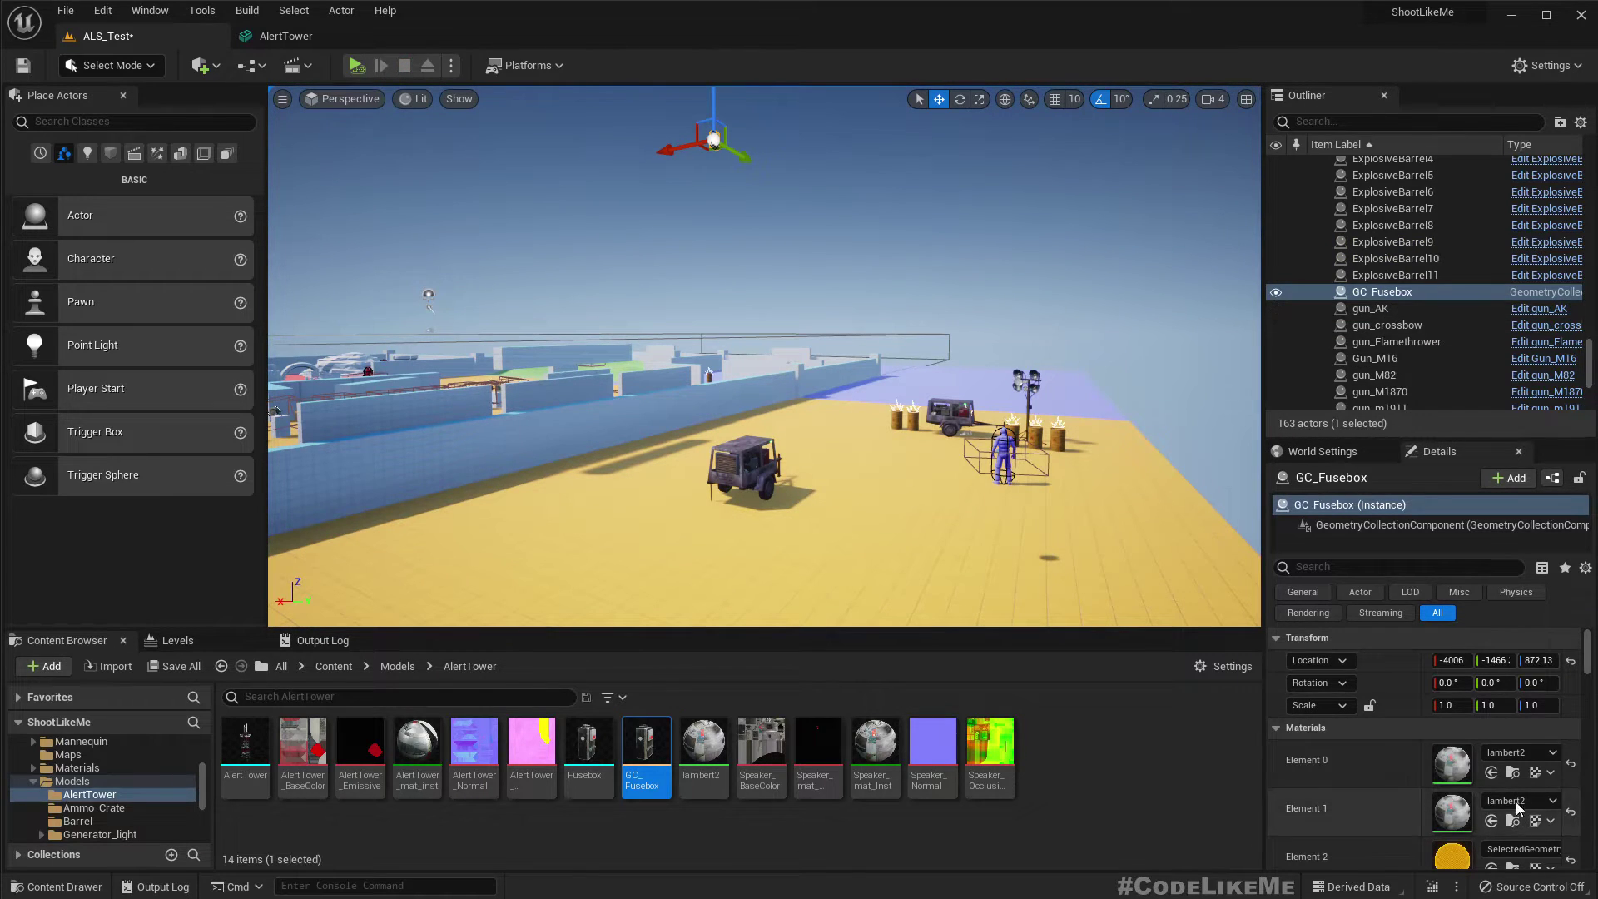
Set the first Damage Threshold element (index 0) of the GC_Fusebox actor to 50
scroll(1511, 784, down, 10)
scroll(1512, 784, down, 2)
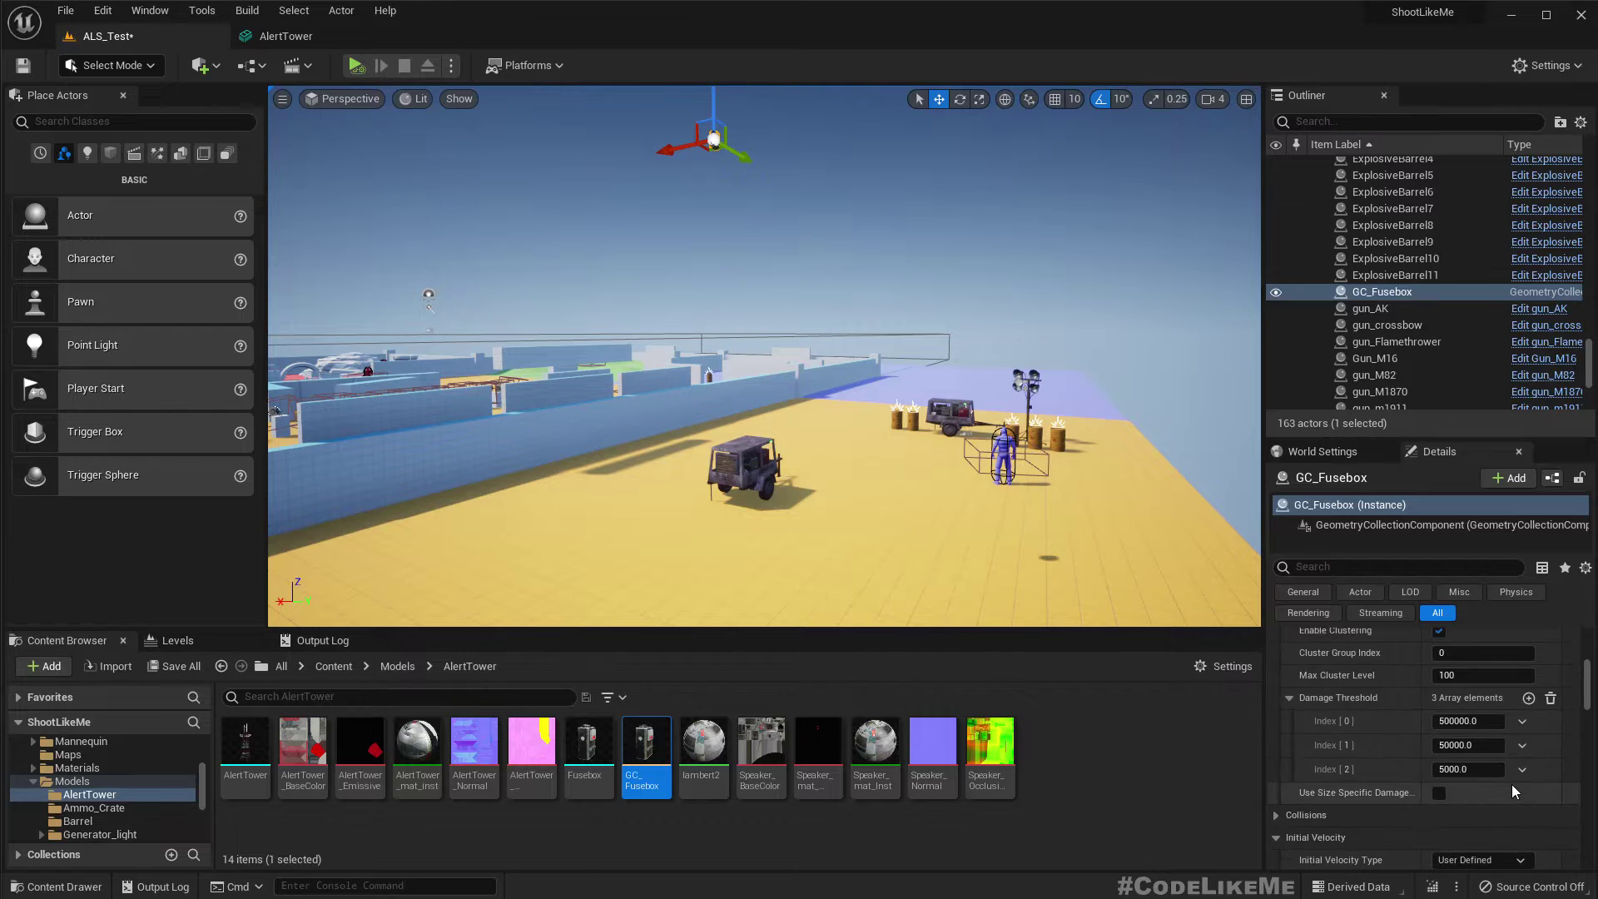
click(1489, 721)
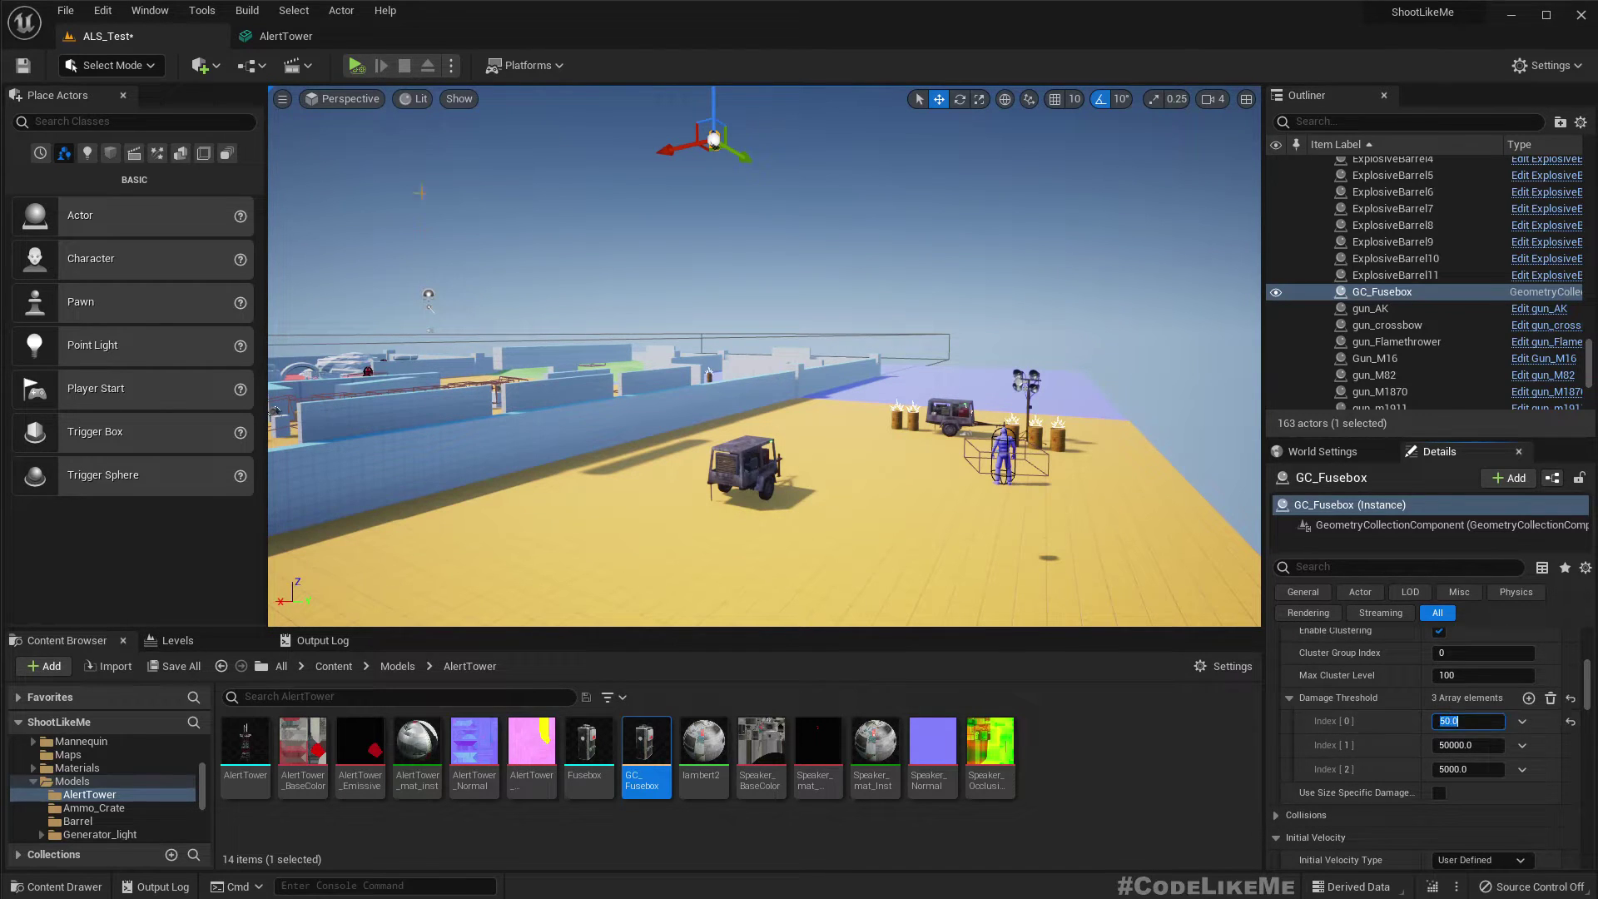
Simulate the level and examine how the GC_Fusebox breaks when it hits the floor, then stop the simulation
click(356, 68)
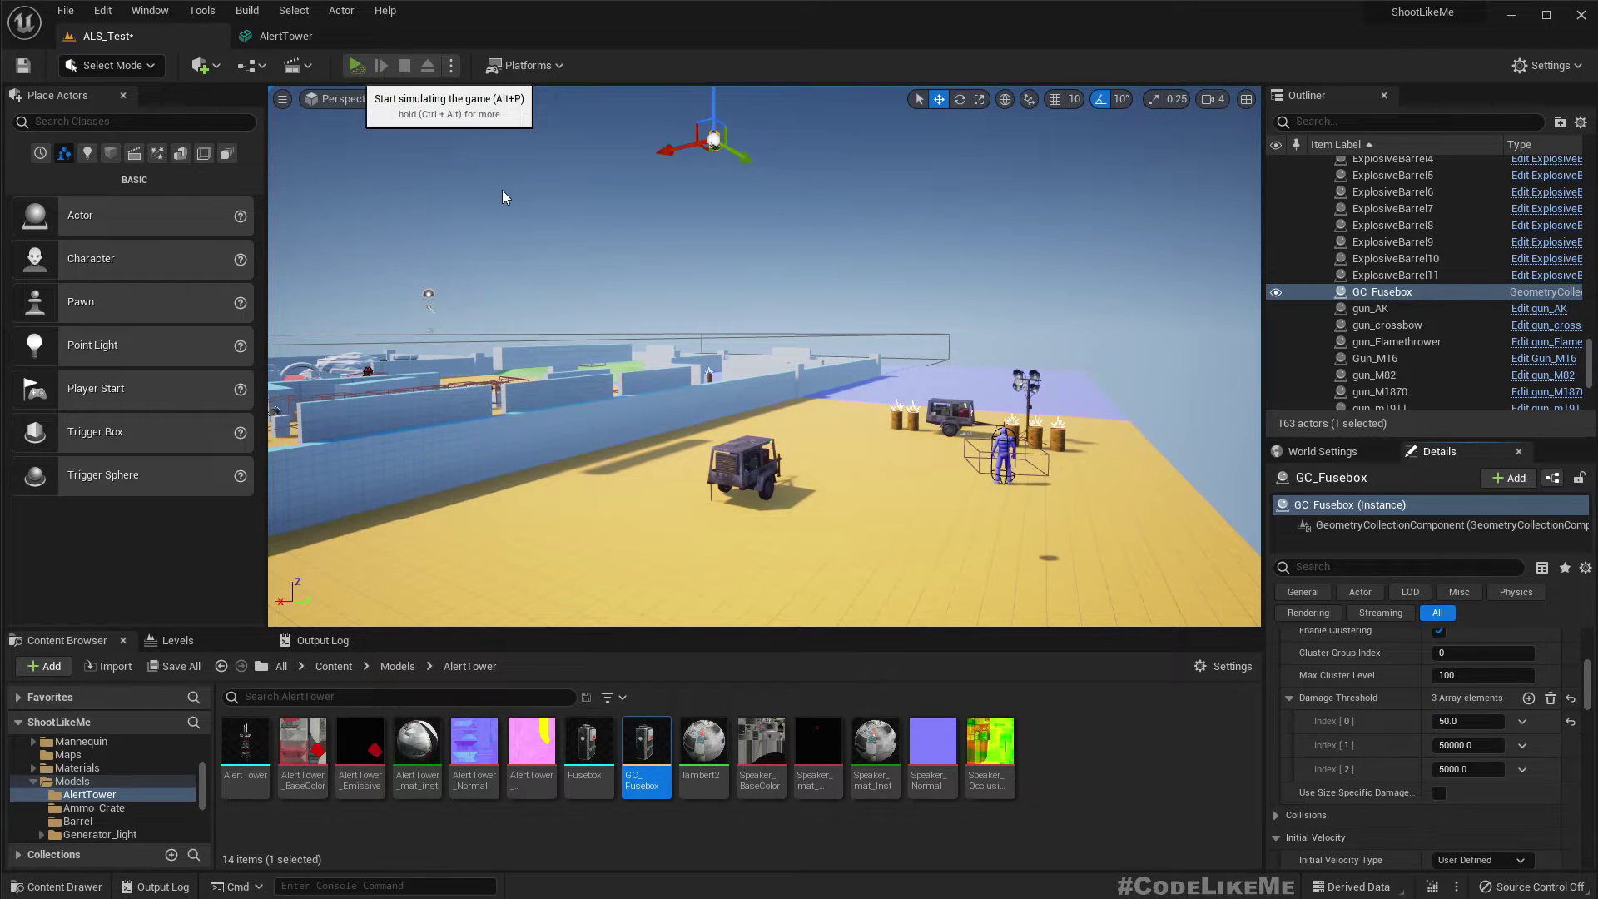
key(alt+p)
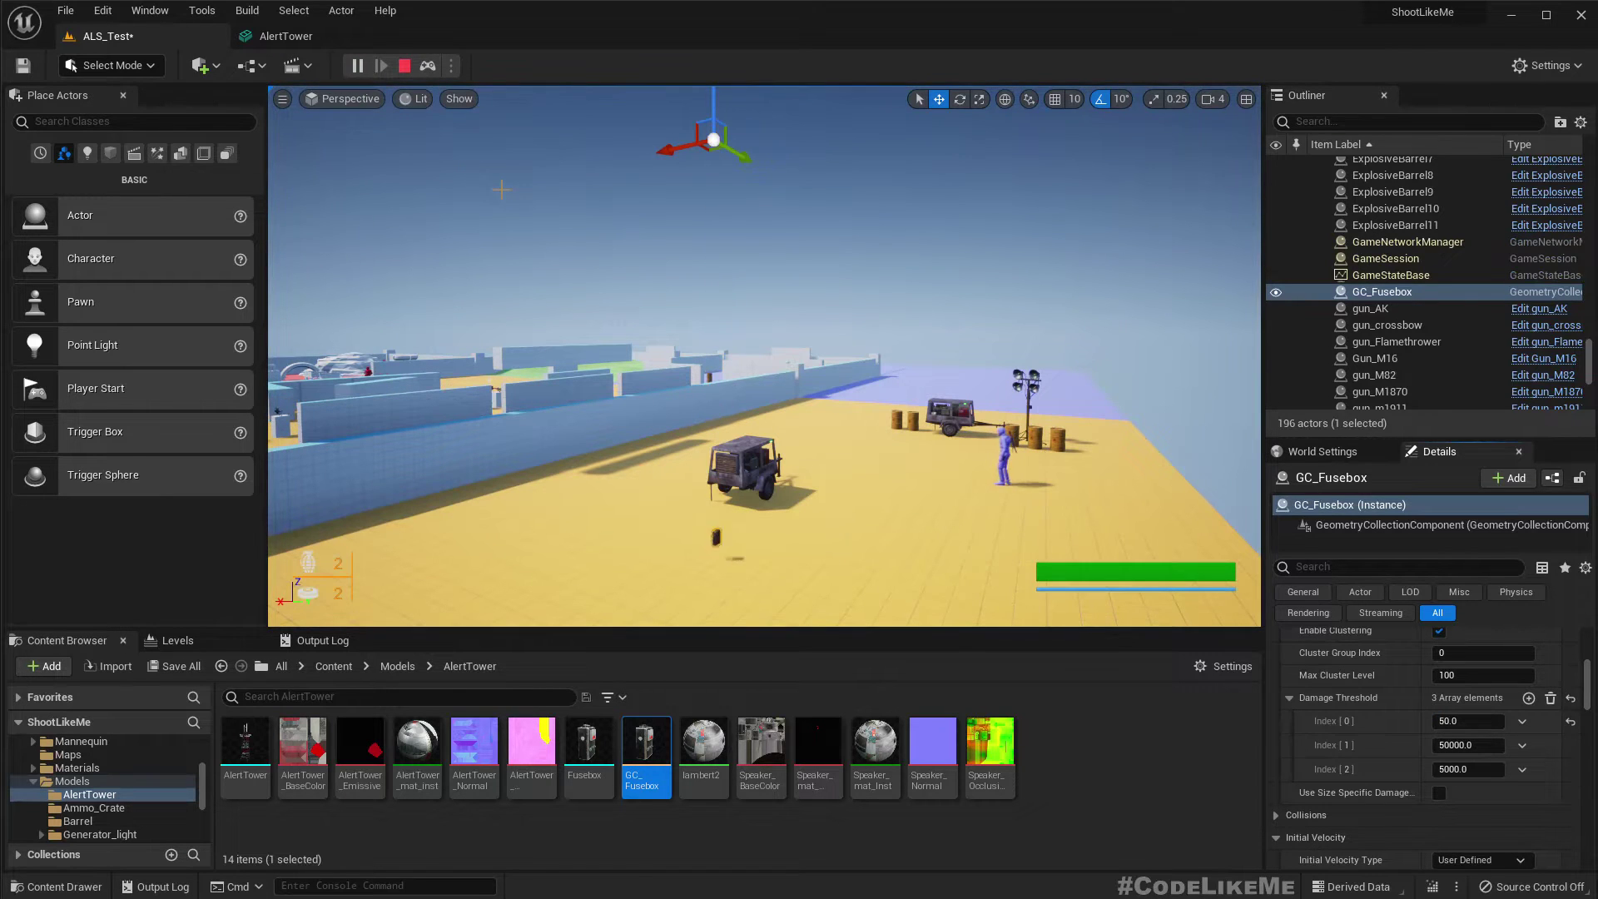
right_drag(567, 263, 545, 374)
key(w)
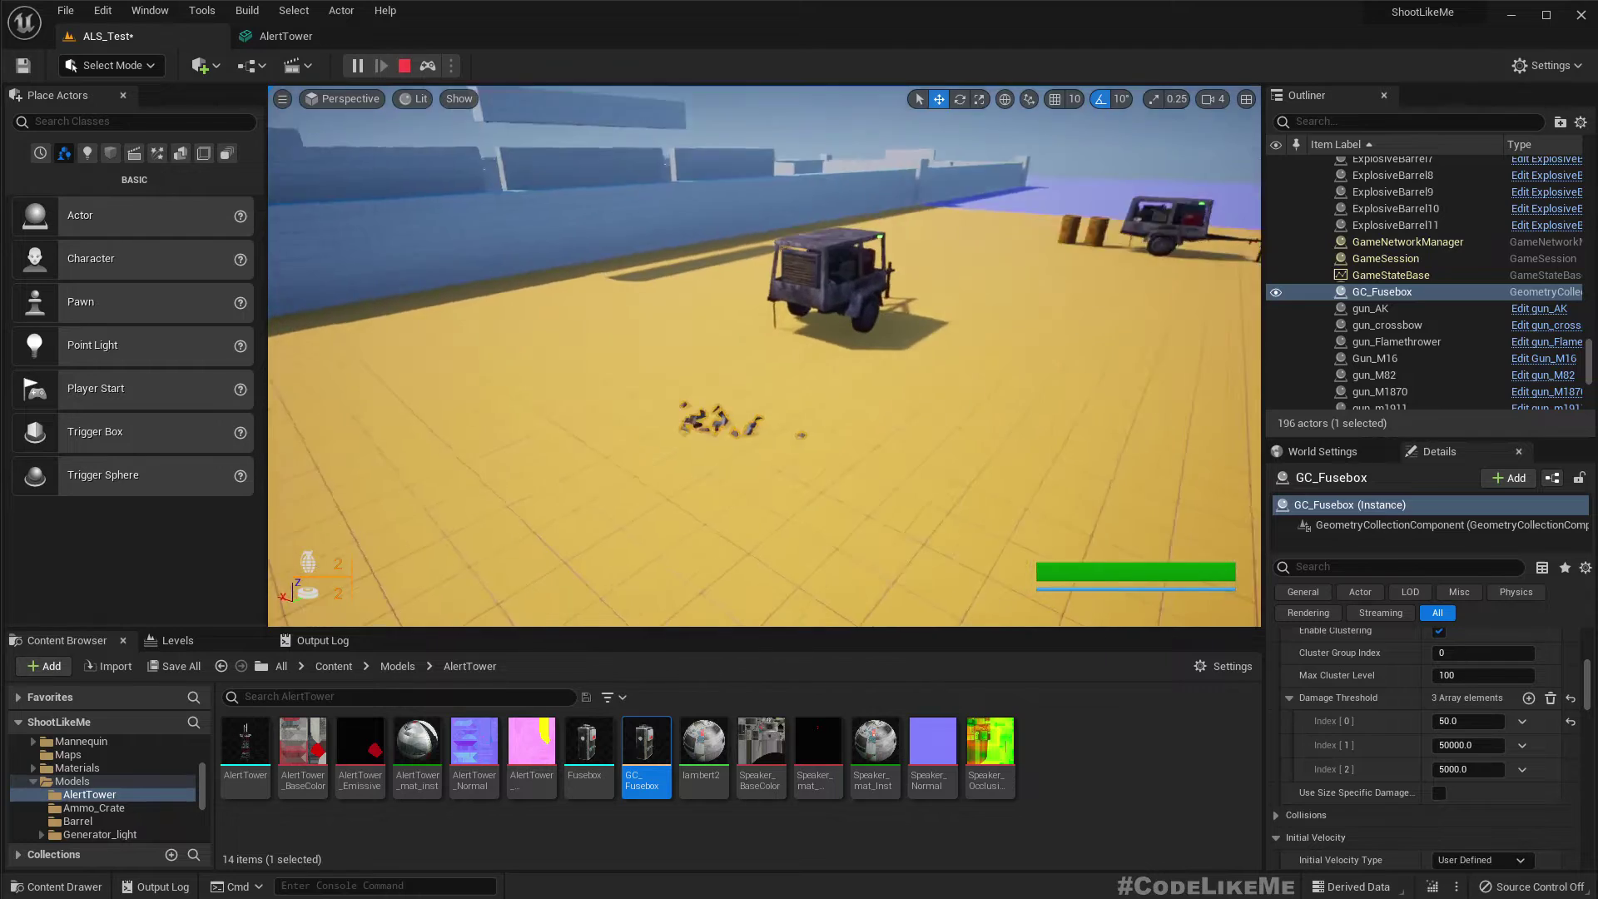
key(Escape)
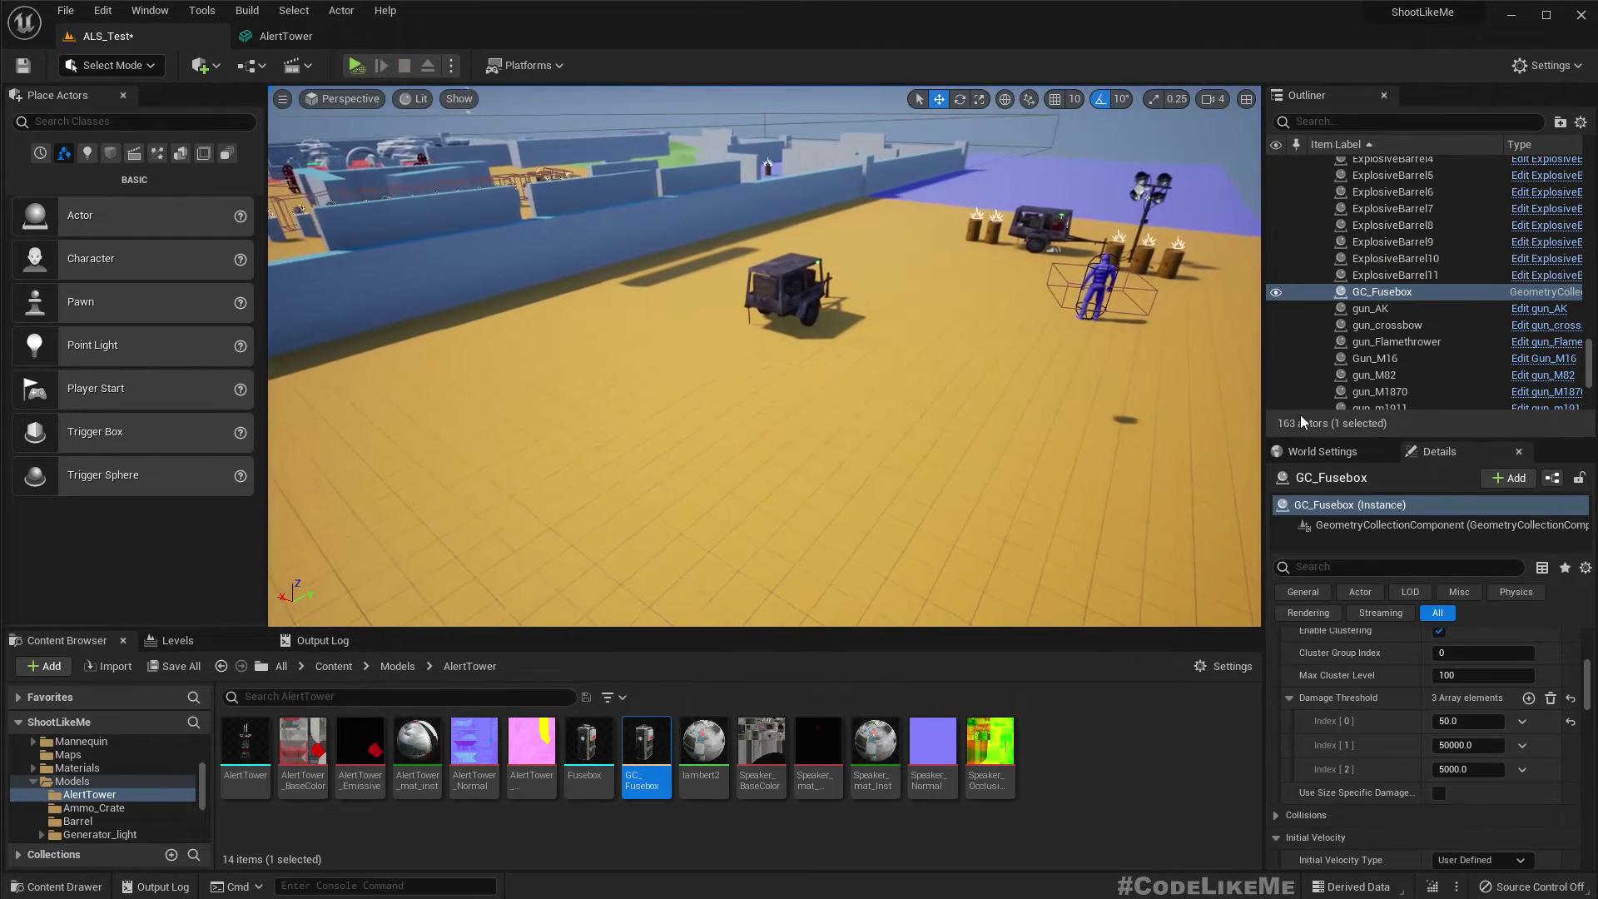
Delete the test GC_Fusebox actor from the level
click(1357, 309)
click(1353, 289)
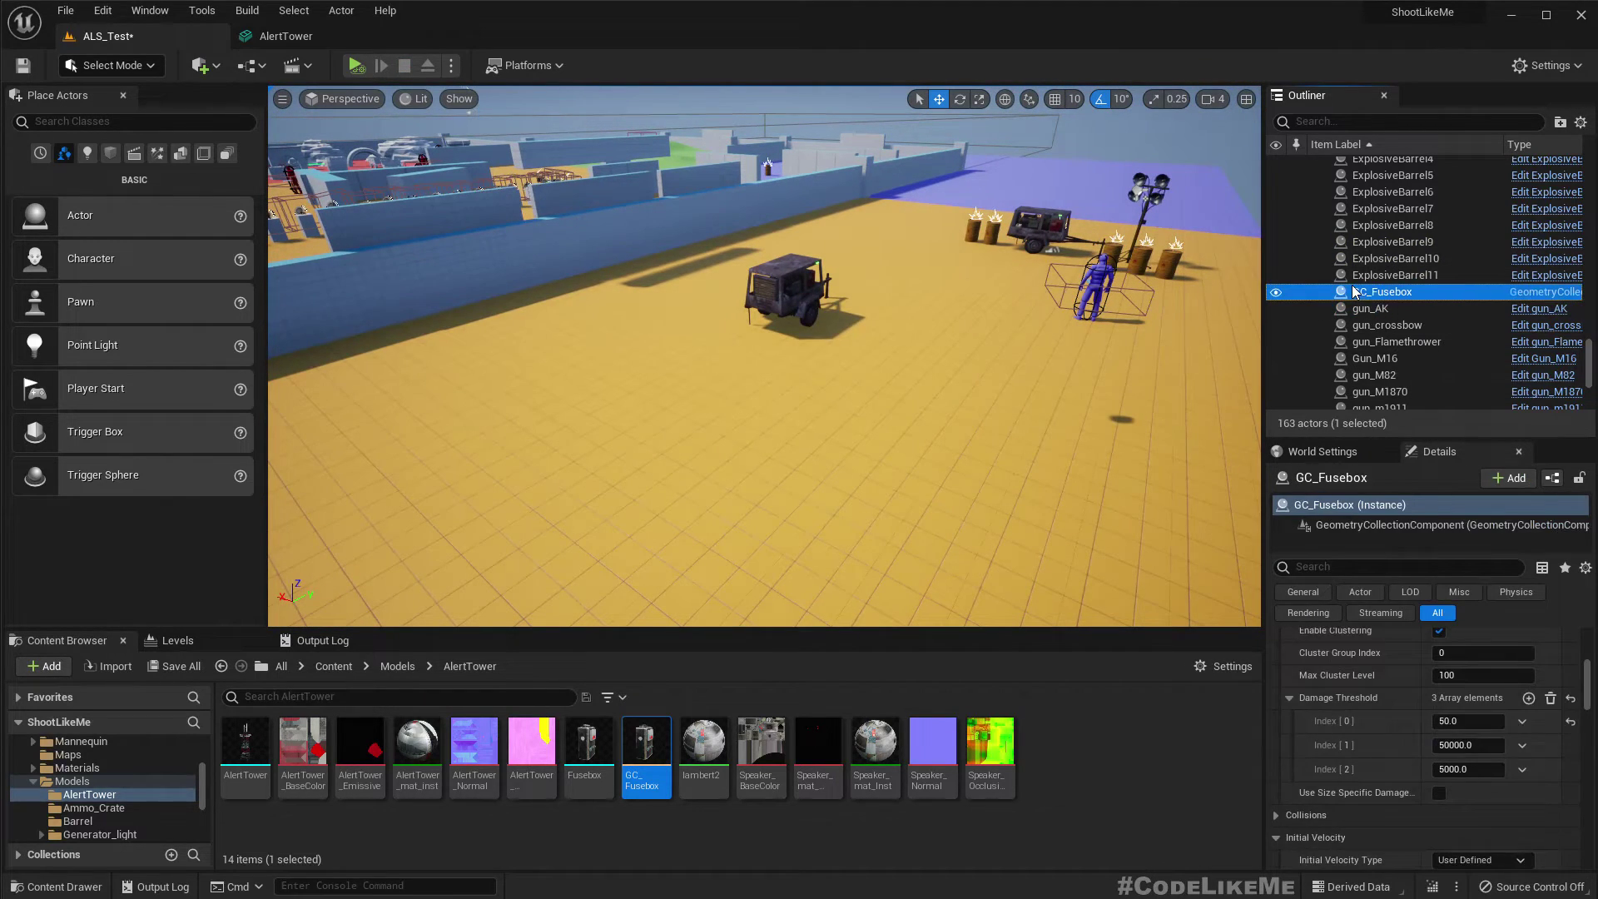
key(Delete)
Locate the Trap_Generator blueprint asset through Trap_Generator2 on the open floor, then delete that generator actor from the level
right_drag(1017, 480, 1016, 480)
click(872, 359)
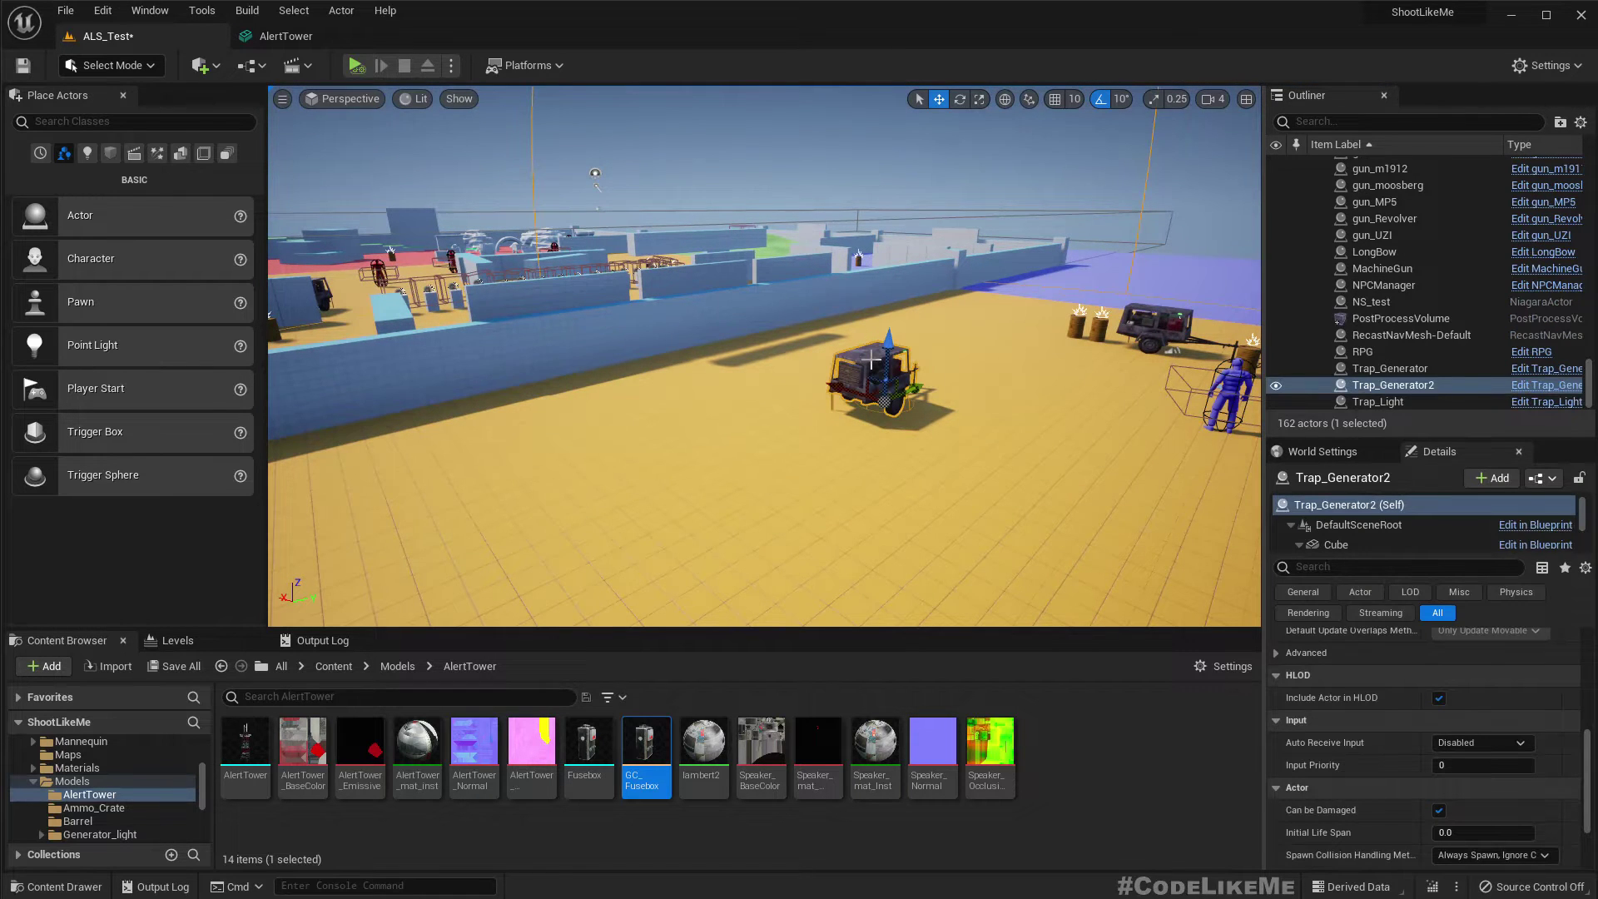
right_click(871, 360)
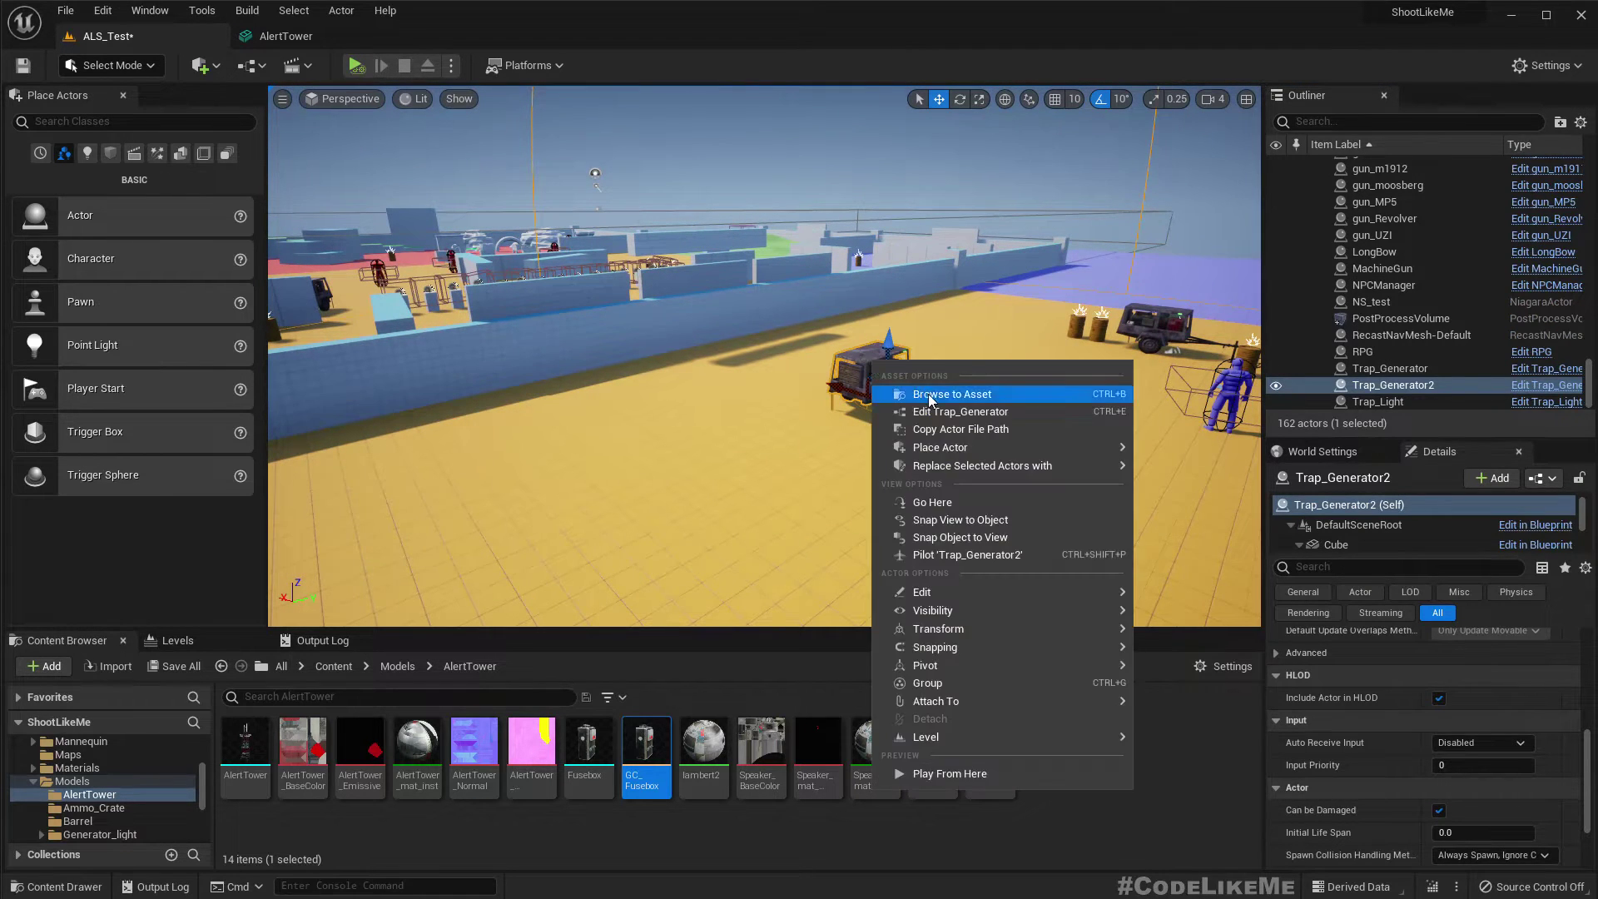
click(930, 399)
click(1383, 385)
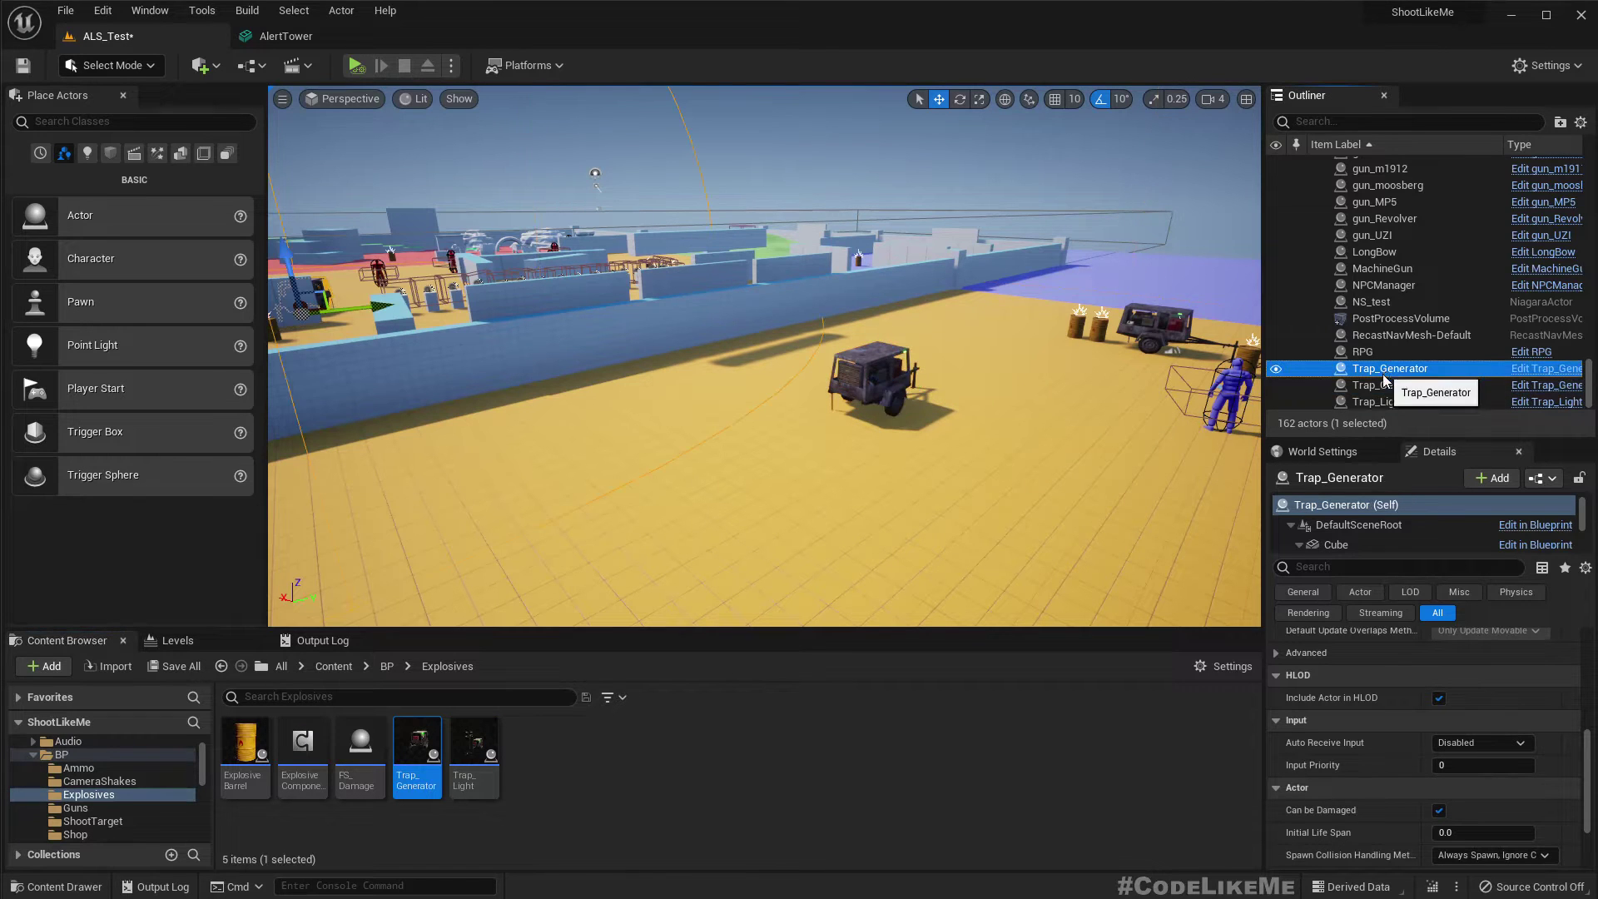
key(Delete)
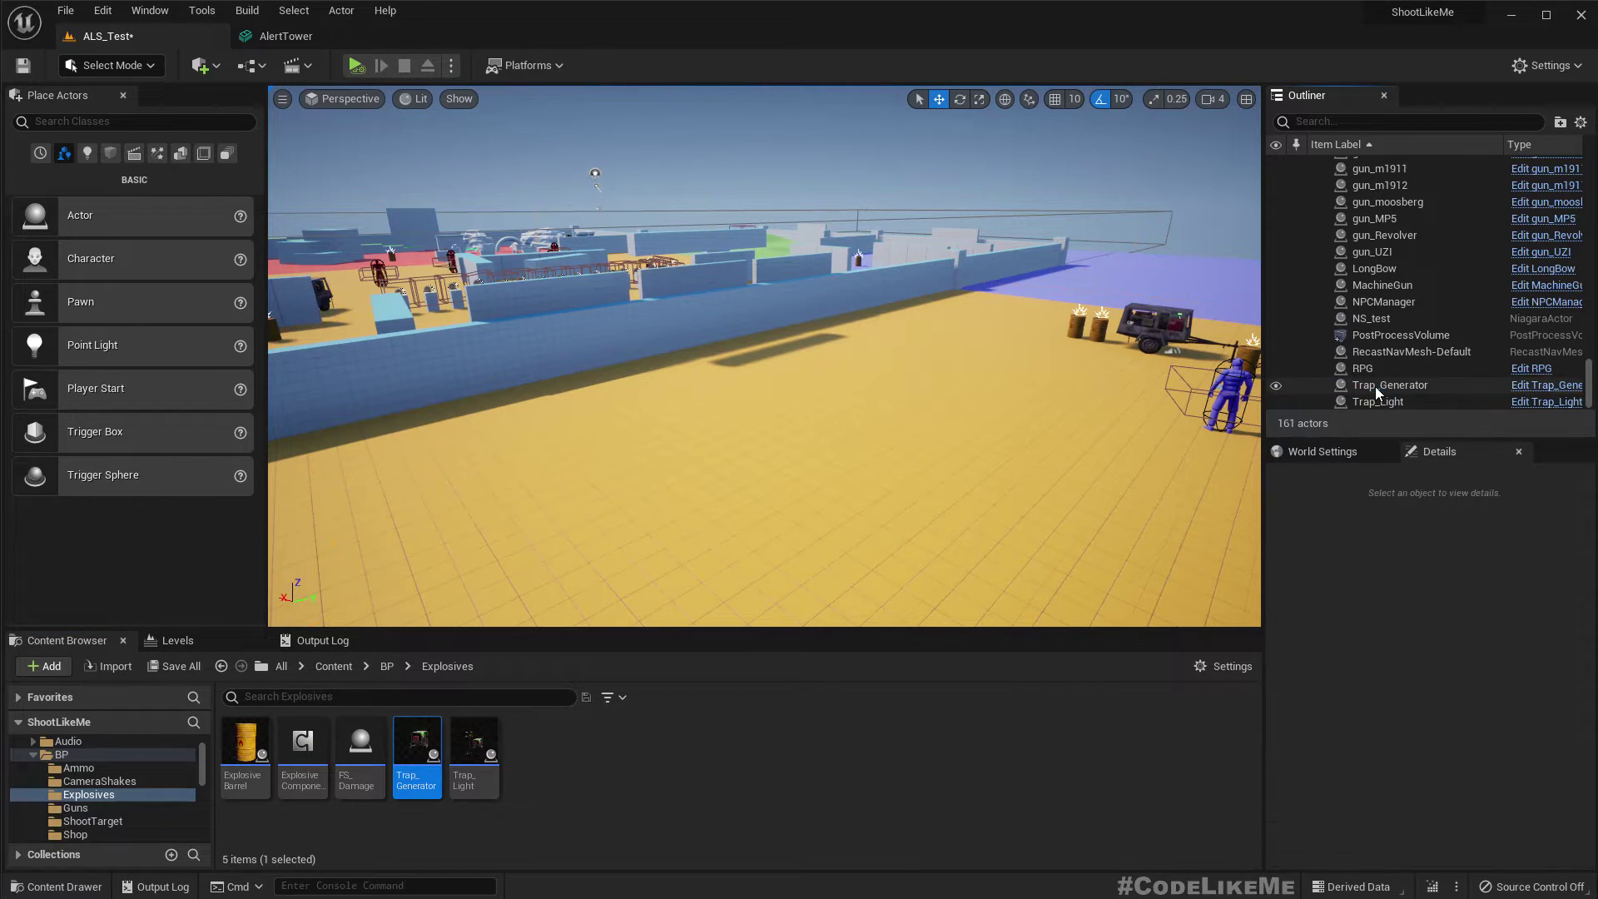
Create a child blueprint of Trap_Generator named BP_AlarmTower in the BP/Explosives folder
right_click(428, 752)
click(571, 376)
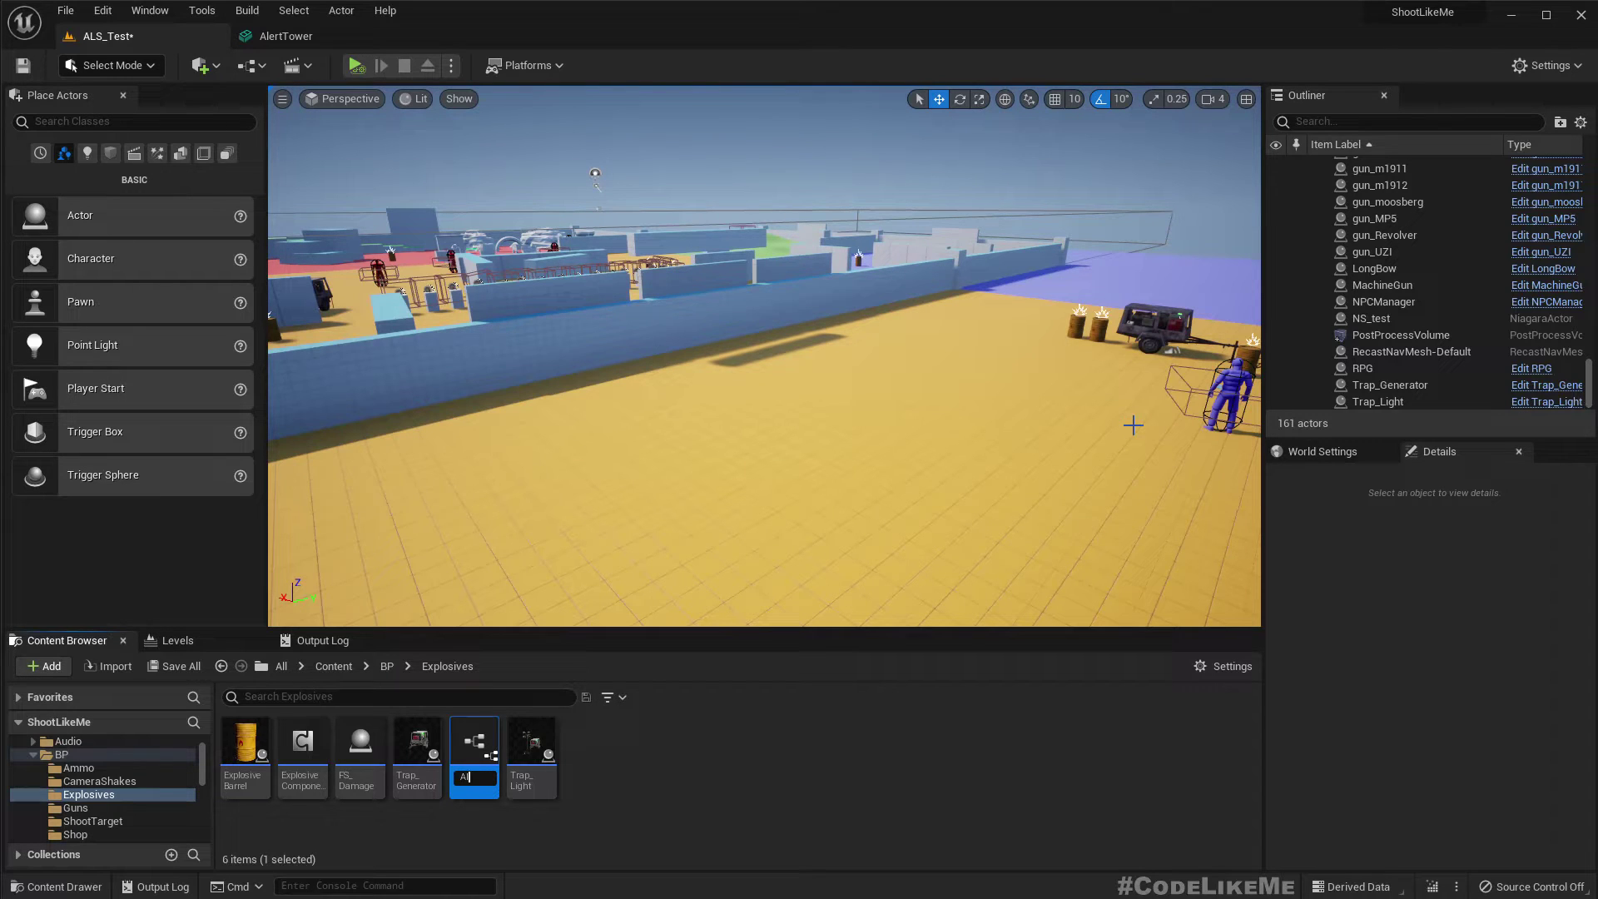
text(AI)
key(BackSpace)
key(BackSpace)
text(B)
text(Tower)
key(Return)
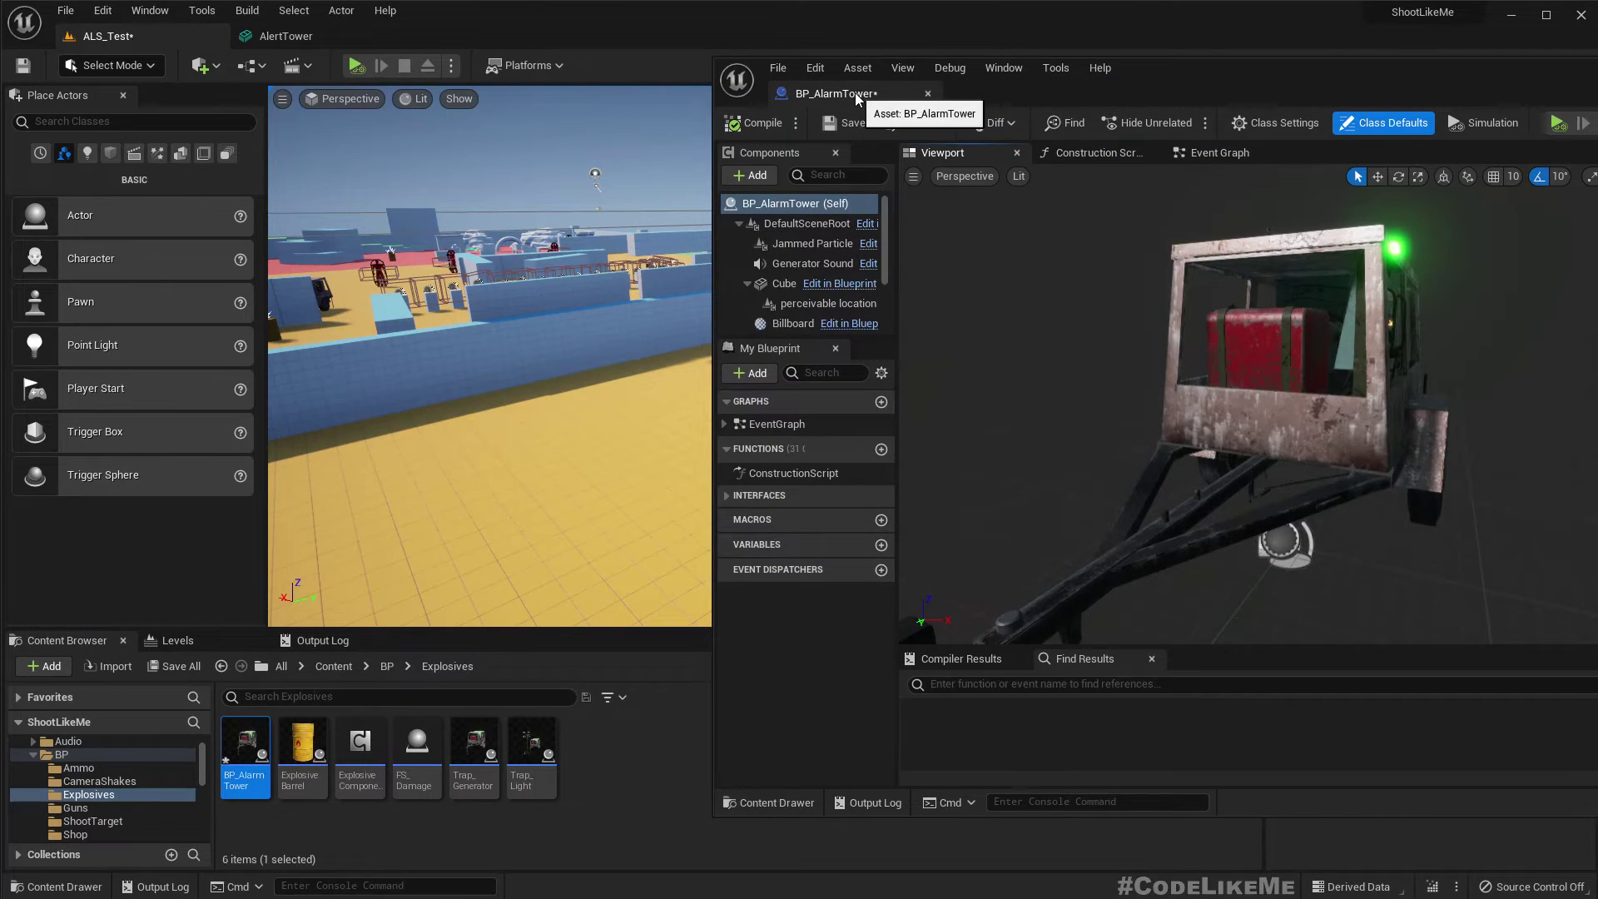
Dock the BP_AlarmTower editor with the main tabs and locate the AlertTower mesh asset in the content folders
drag(855, 93, 491, 37)
click(359, 33)
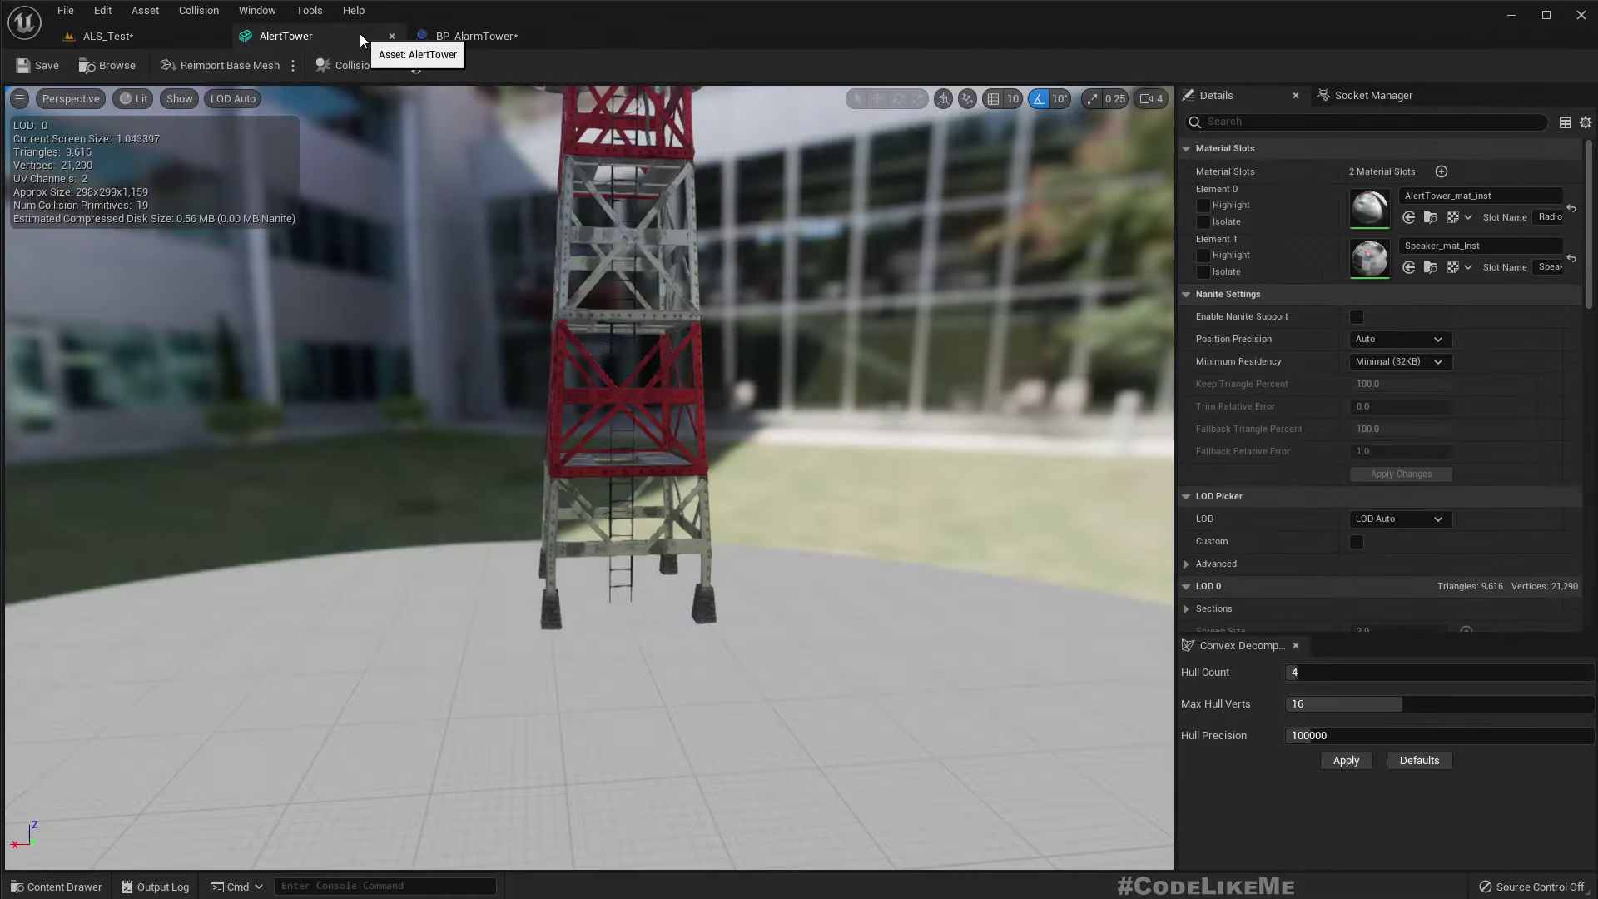
click(106, 64)
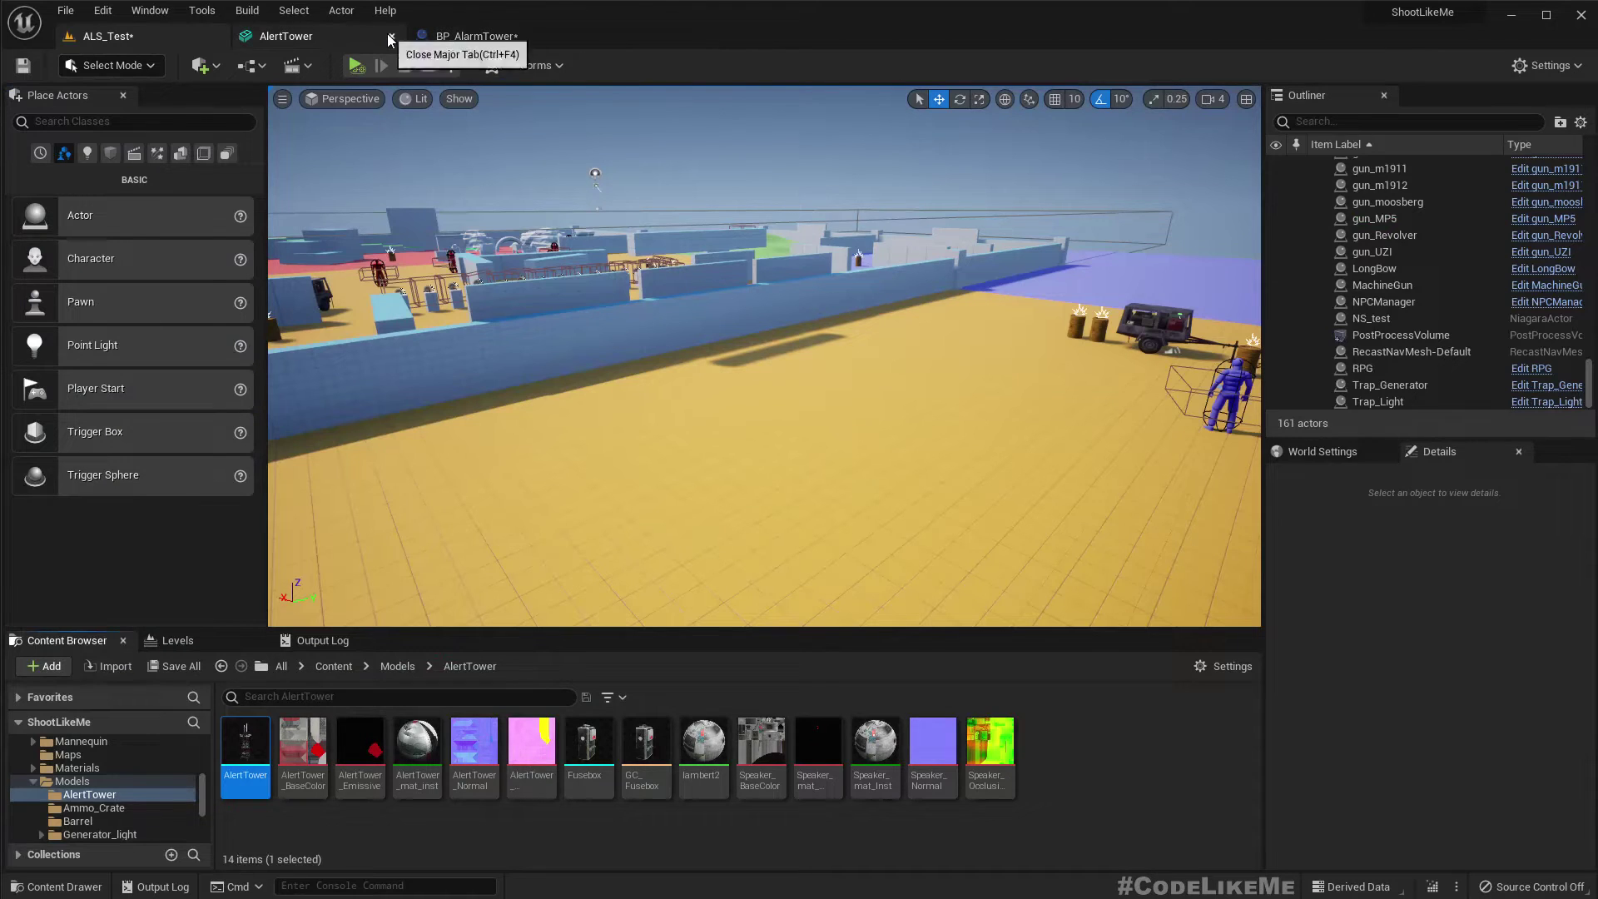
Close the AlertTower mesh editor and select the inherited generator mesh component SM_Object in BP_AlarmTower
click(388, 34)
click(395, 33)
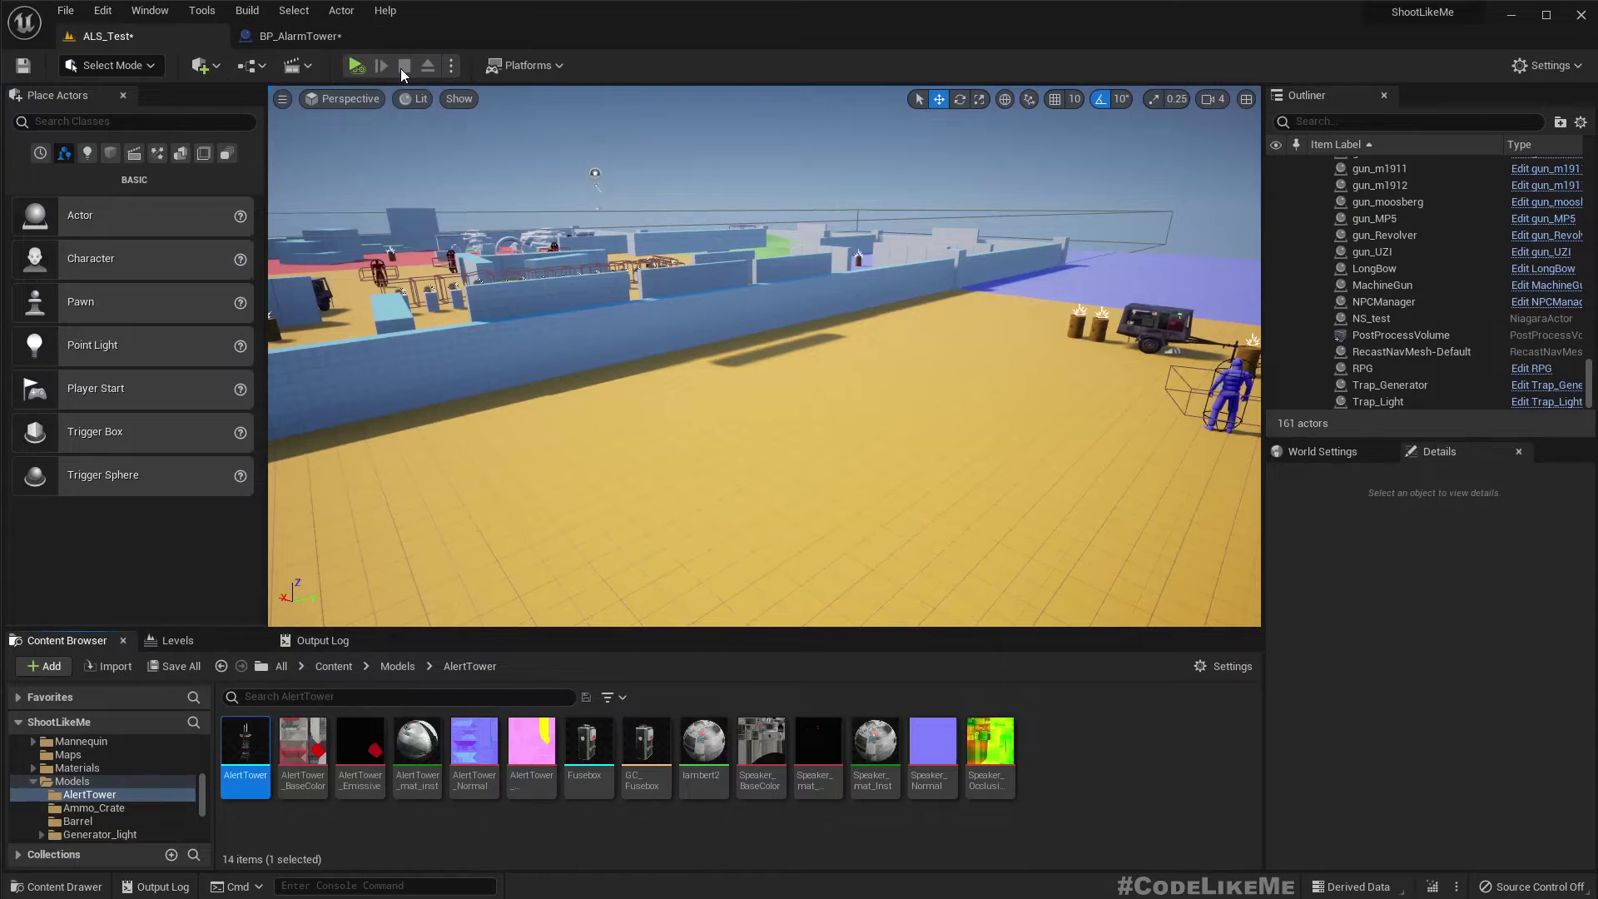
click(300, 36)
drag(799, 506, 545, 442)
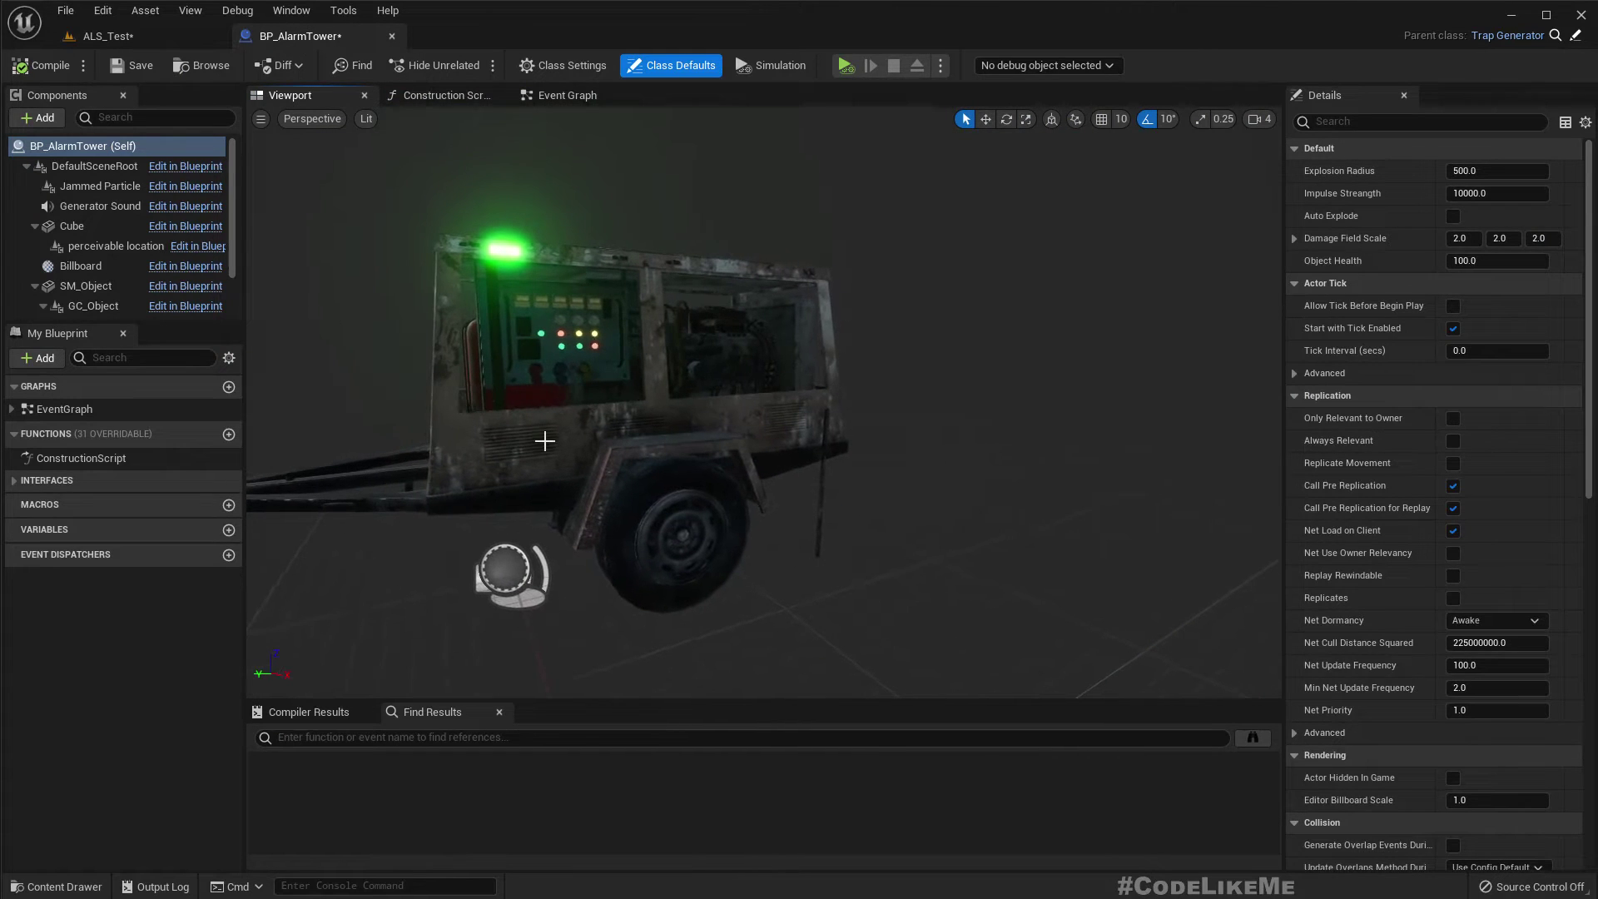
click(645, 460)
right_drag(645, 460, 645, 516)
key(s)
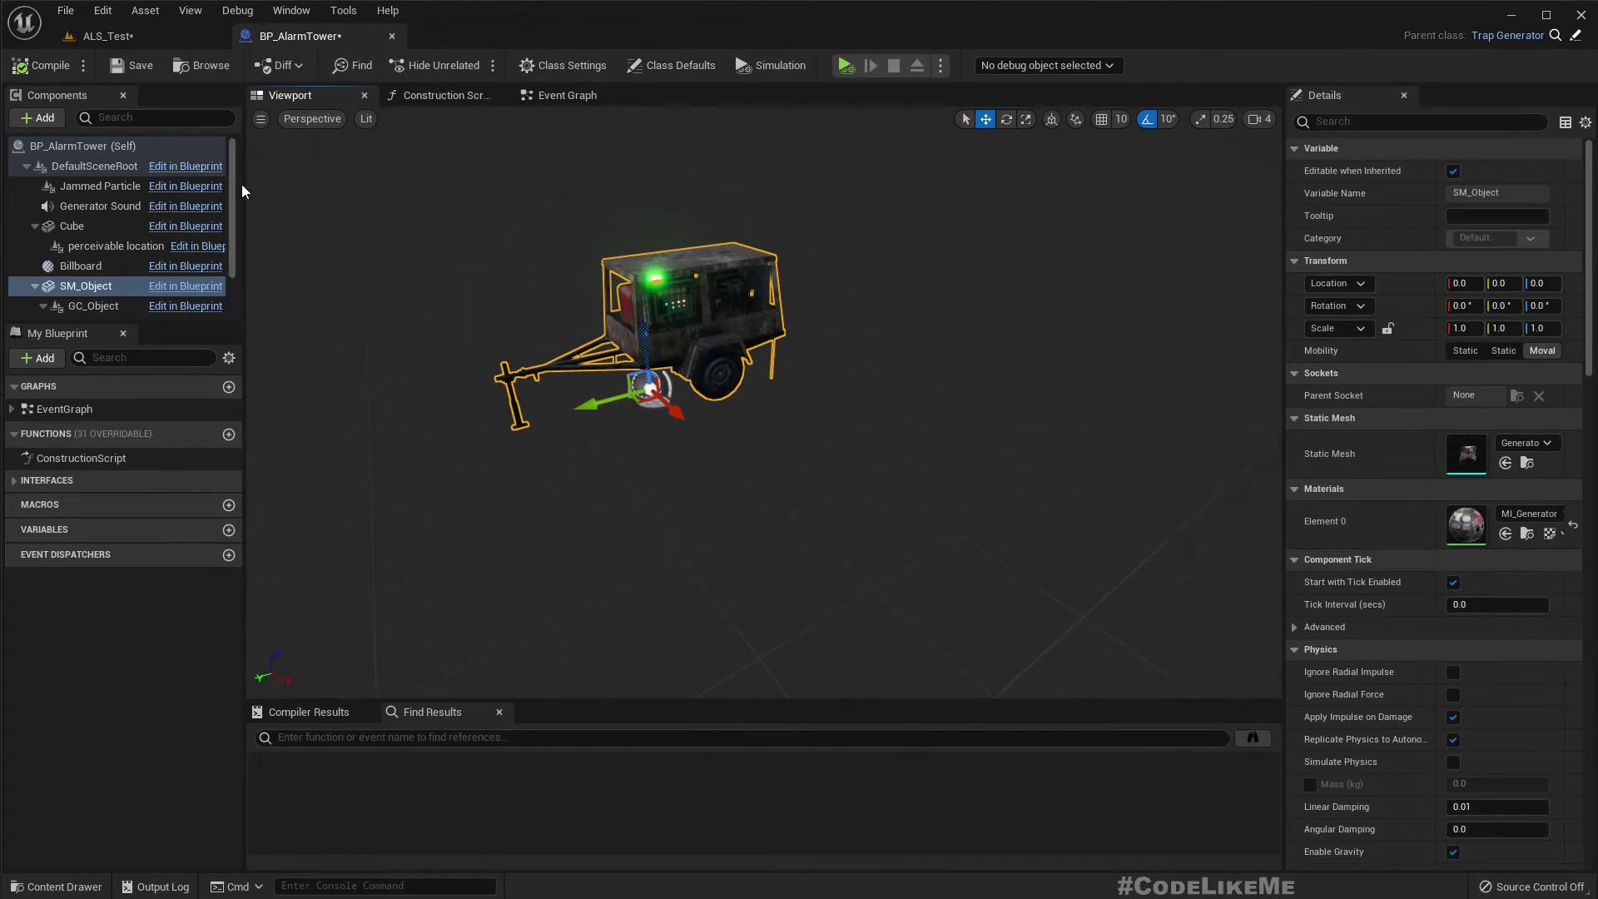
Set the rest collection of the GC_Object component in BP_AlarmTower to the GC_Fusebox asset
click(110, 37)
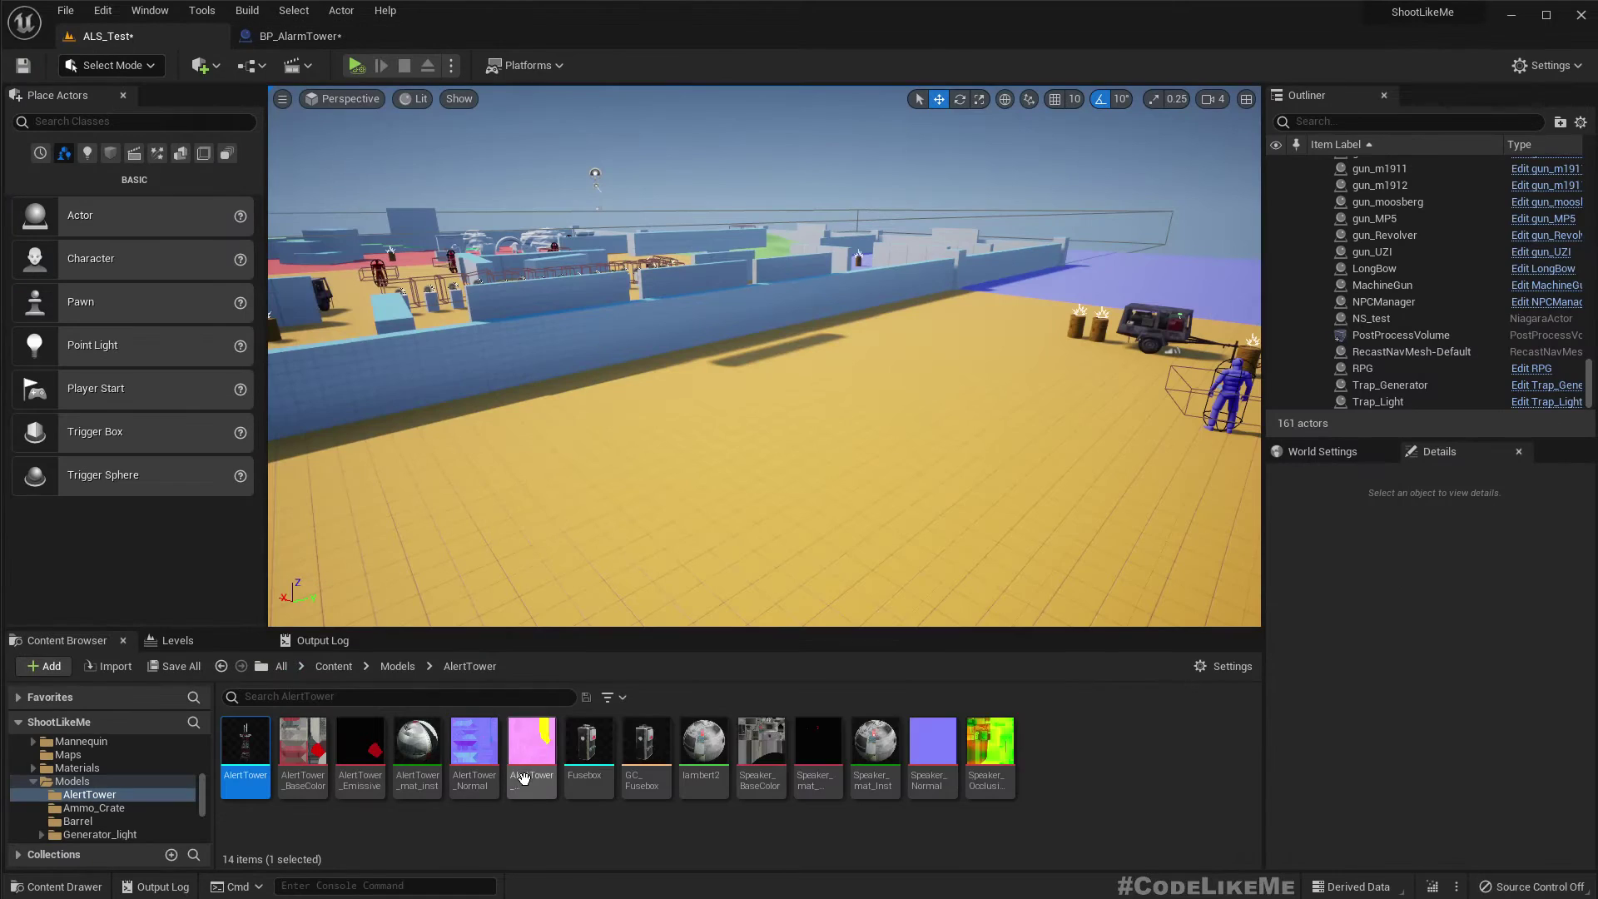
click(278, 46)
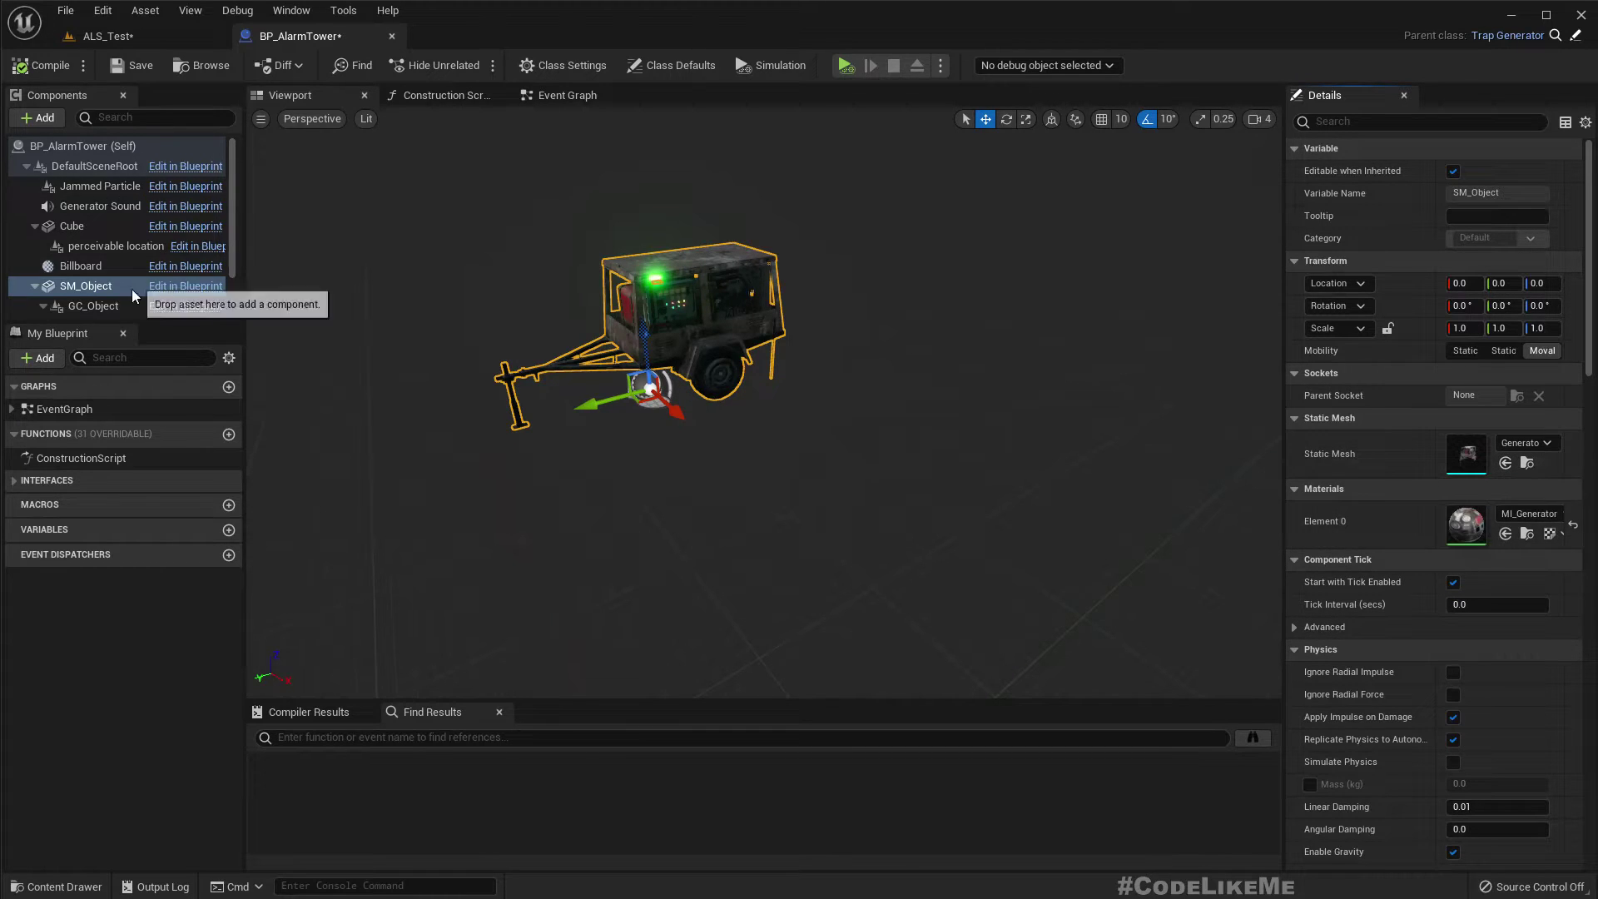
click(80, 307)
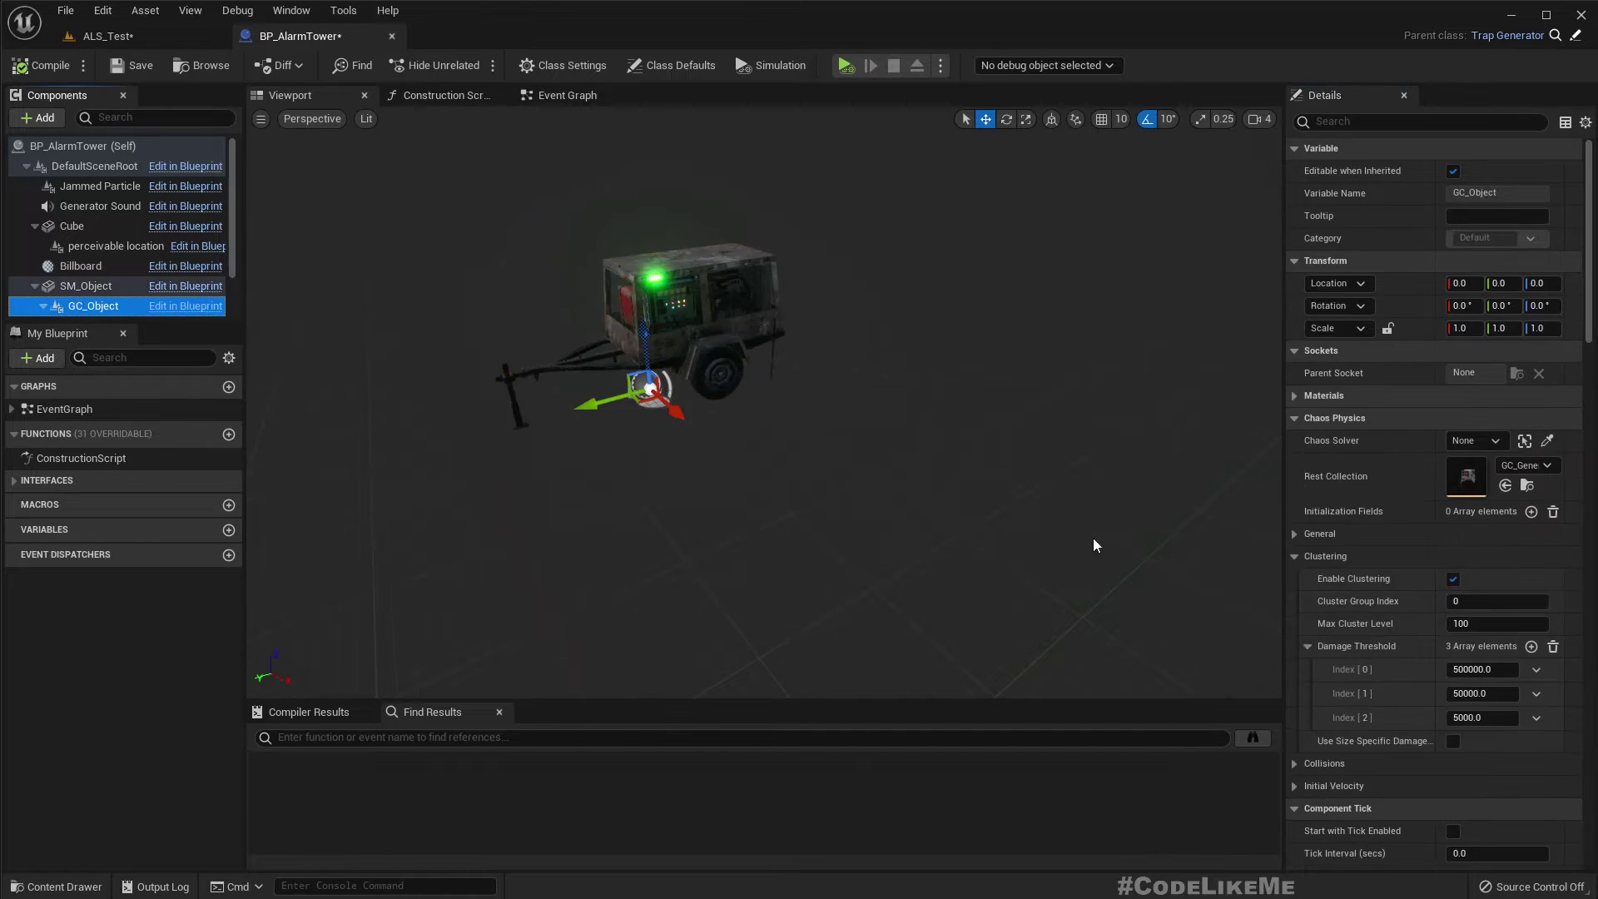
click(1505, 485)
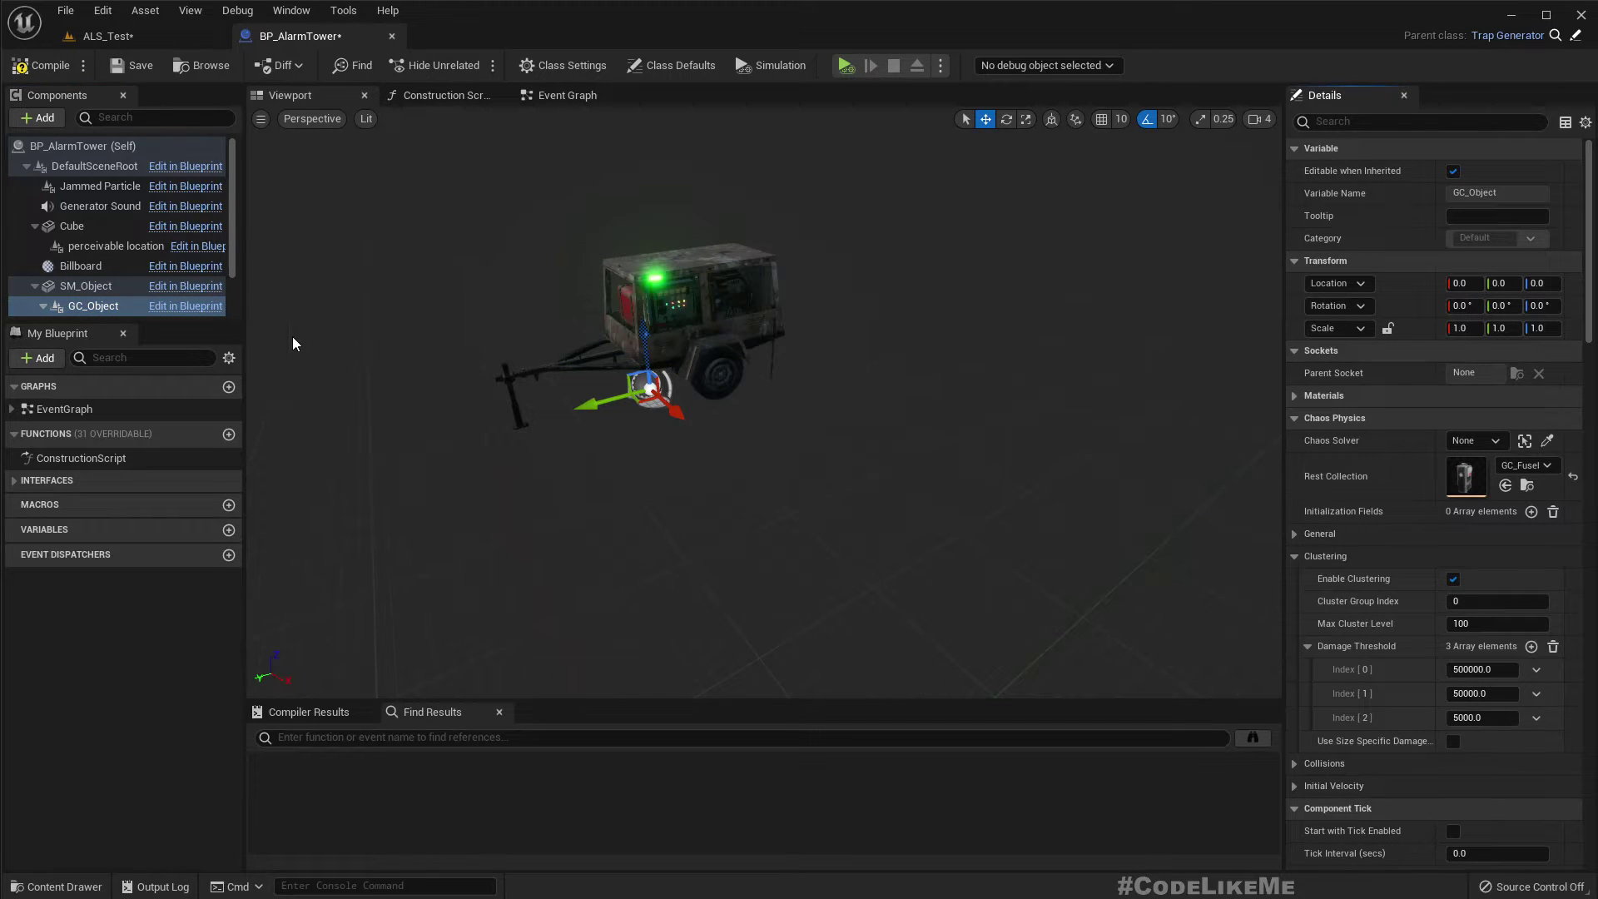
Replace the static mesh of the SM_Object component with the Fusebox mesh
click(90, 38)
click(588, 745)
click(287, 36)
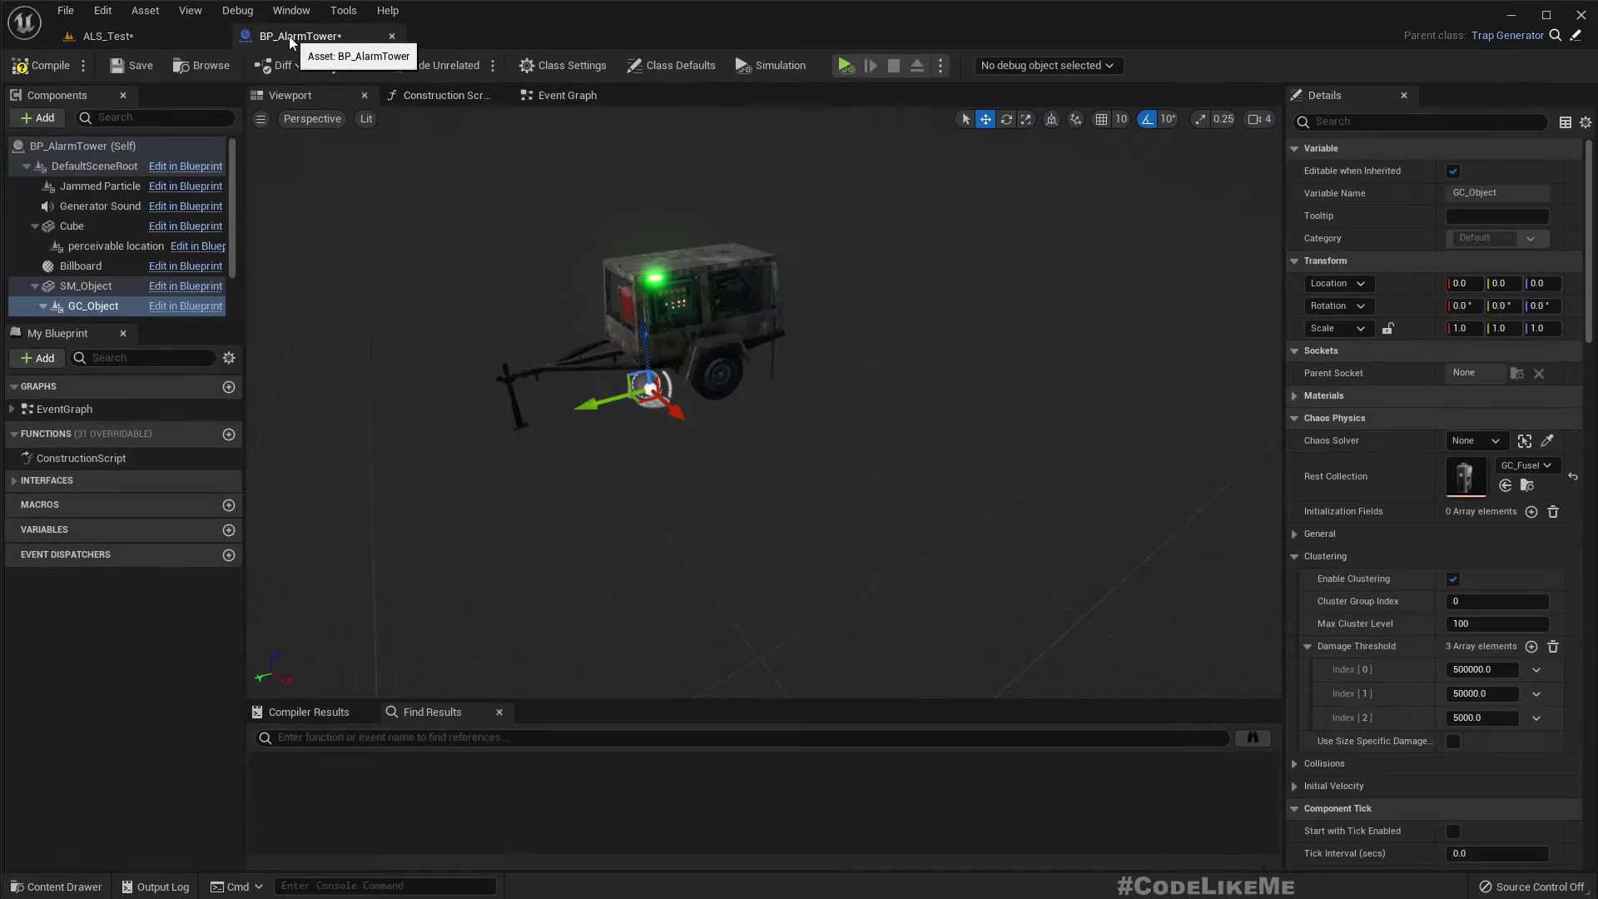
click(739, 314)
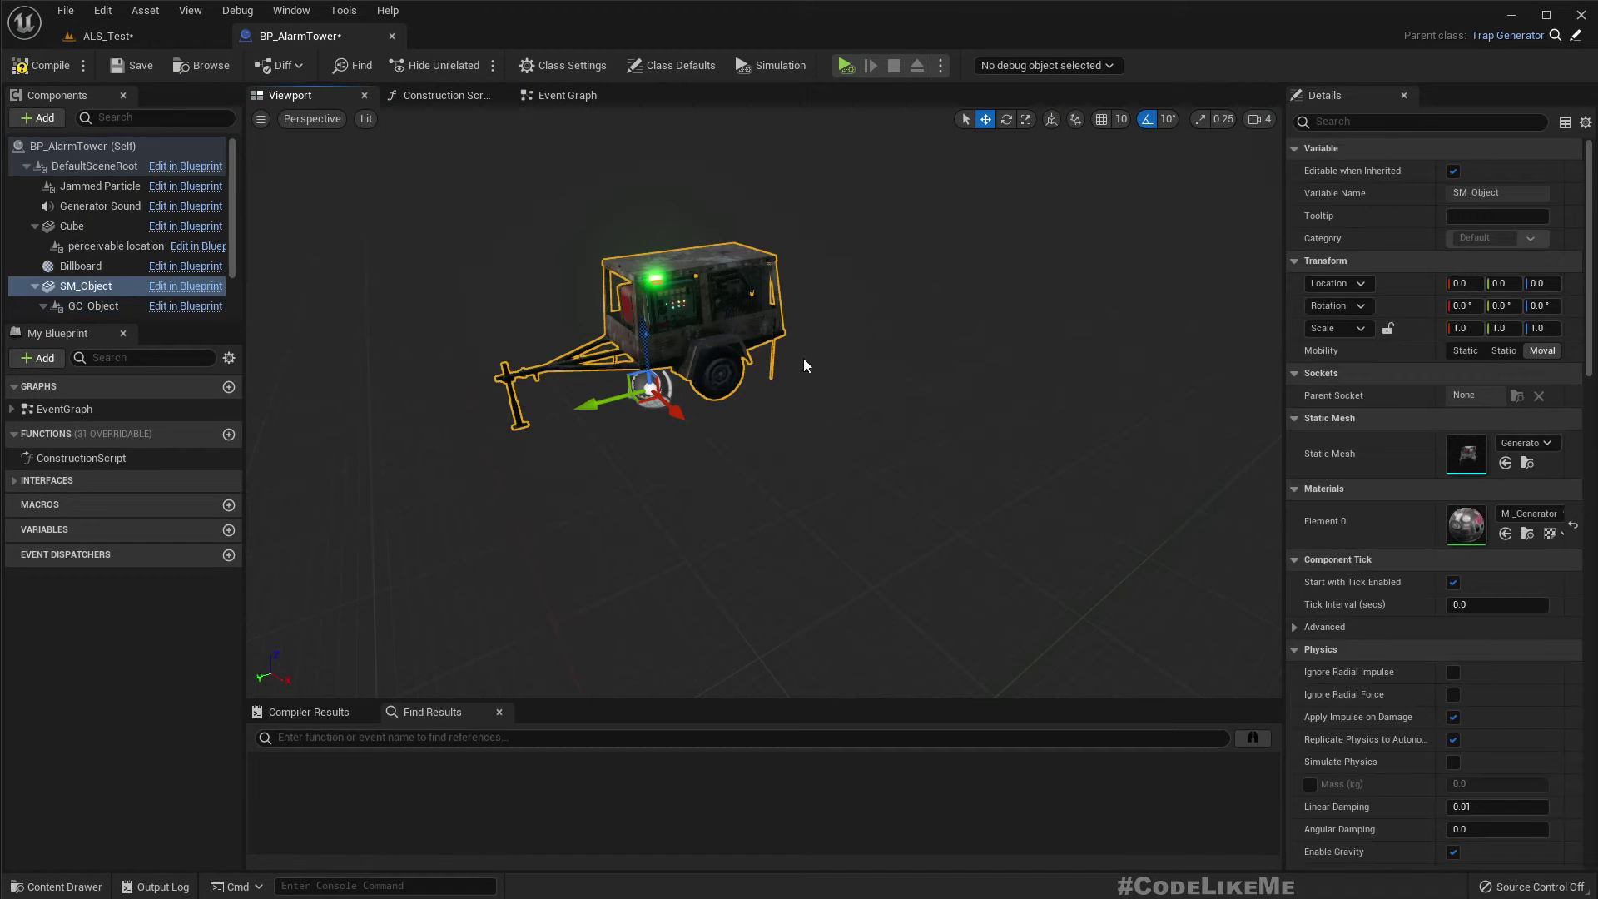
click(1506, 463)
Lower the Lights component from above onto the fusebox, to a Z location of about 5
right_drag(764, 402, 699, 533)
right_drag(702, 499, 583, 433)
key(s)
right_drag(702, 499, 753, 508)
key(e)
right_drag(584, 461, 649, 358)
scroll(148, 276, down, 2)
key(q)
key(q)
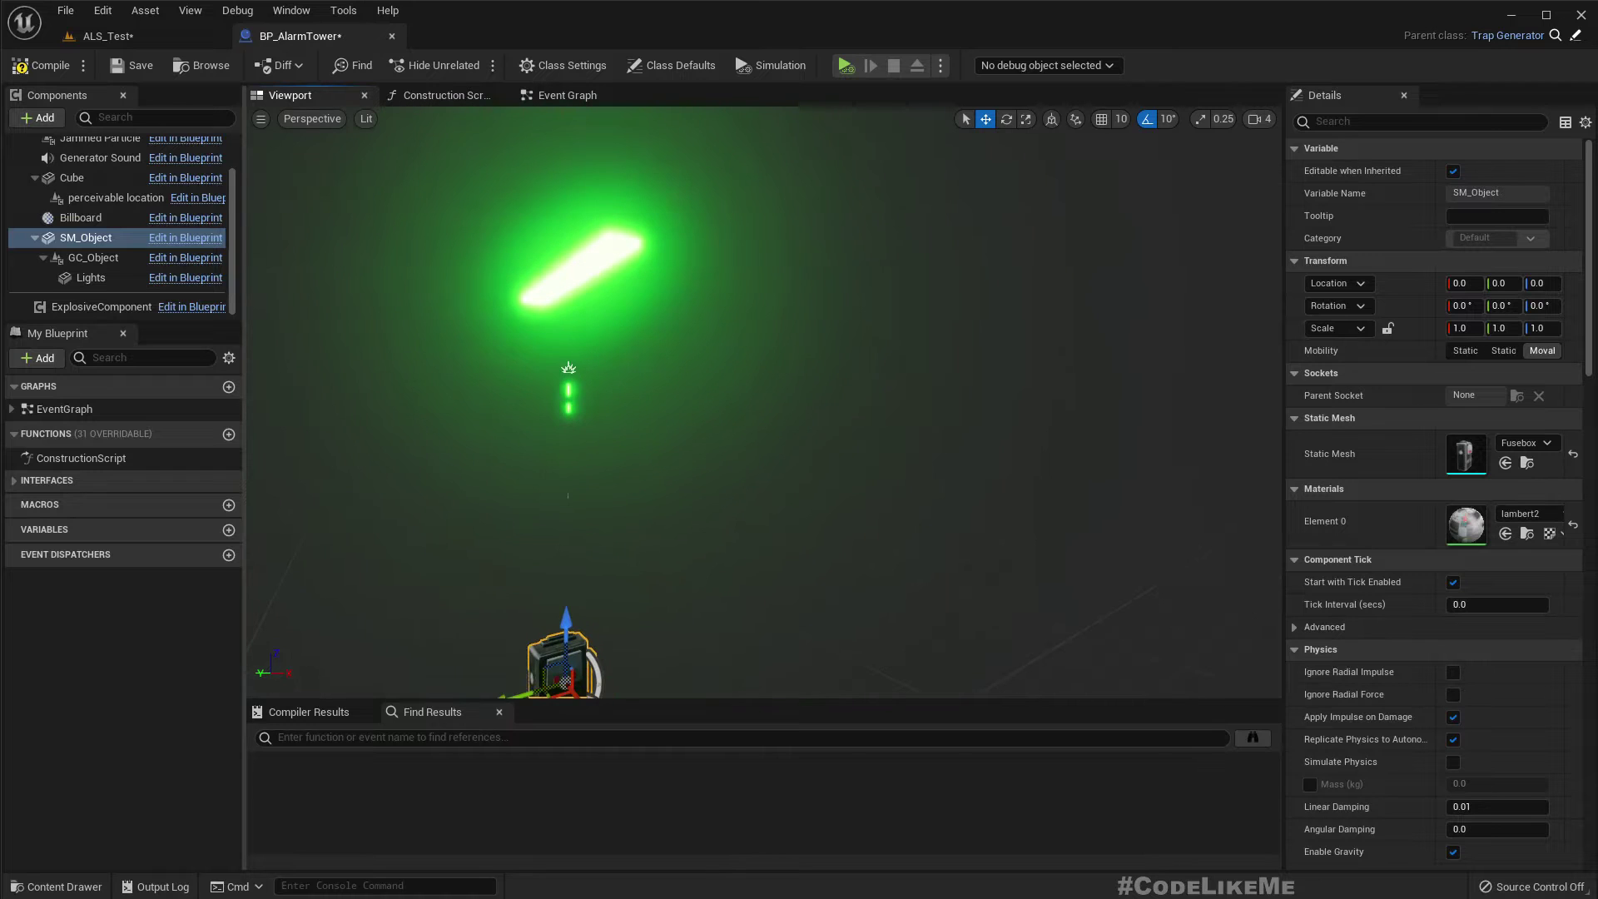
click(586, 271)
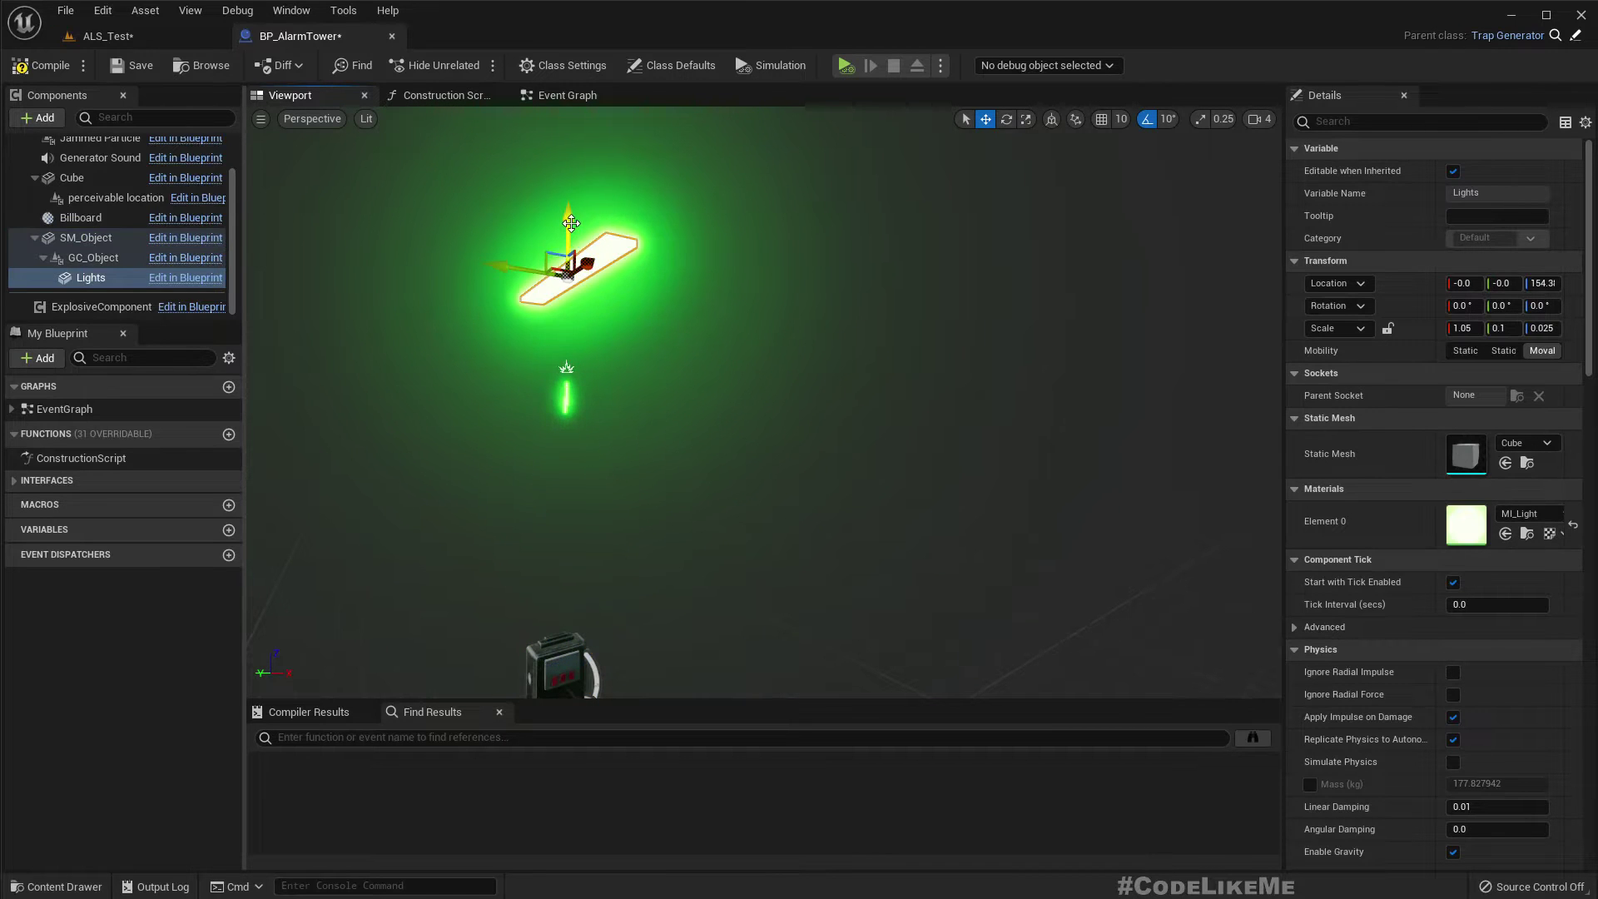
drag(571, 223, 556, 632)
right_drag(556, 633, 556, 633)
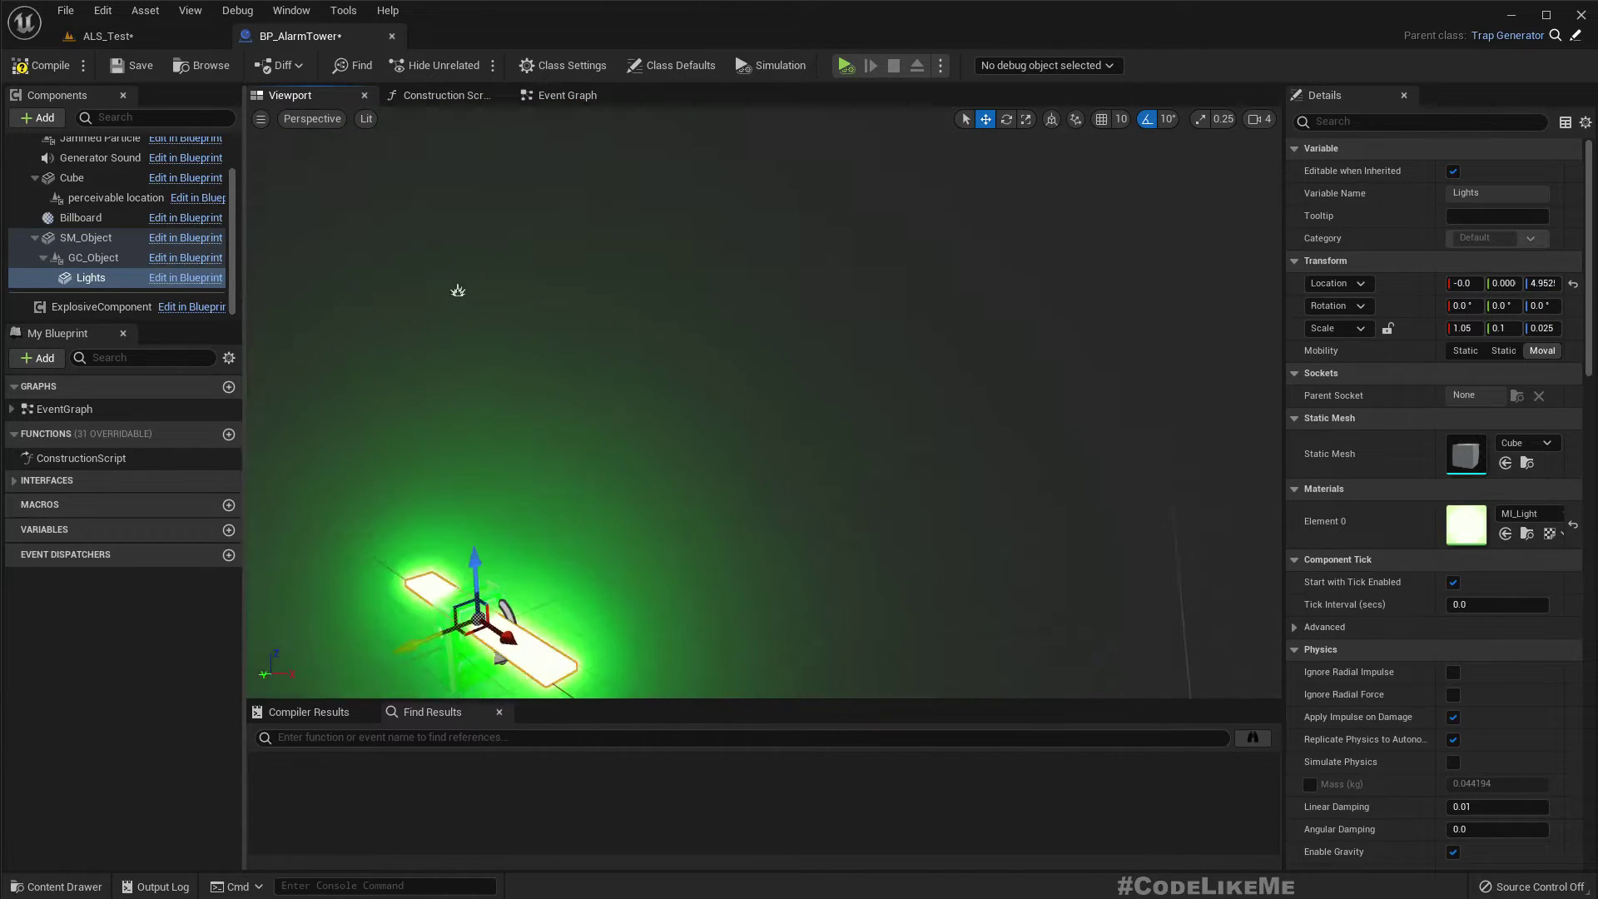
right_drag(457, 291, 458, 290)
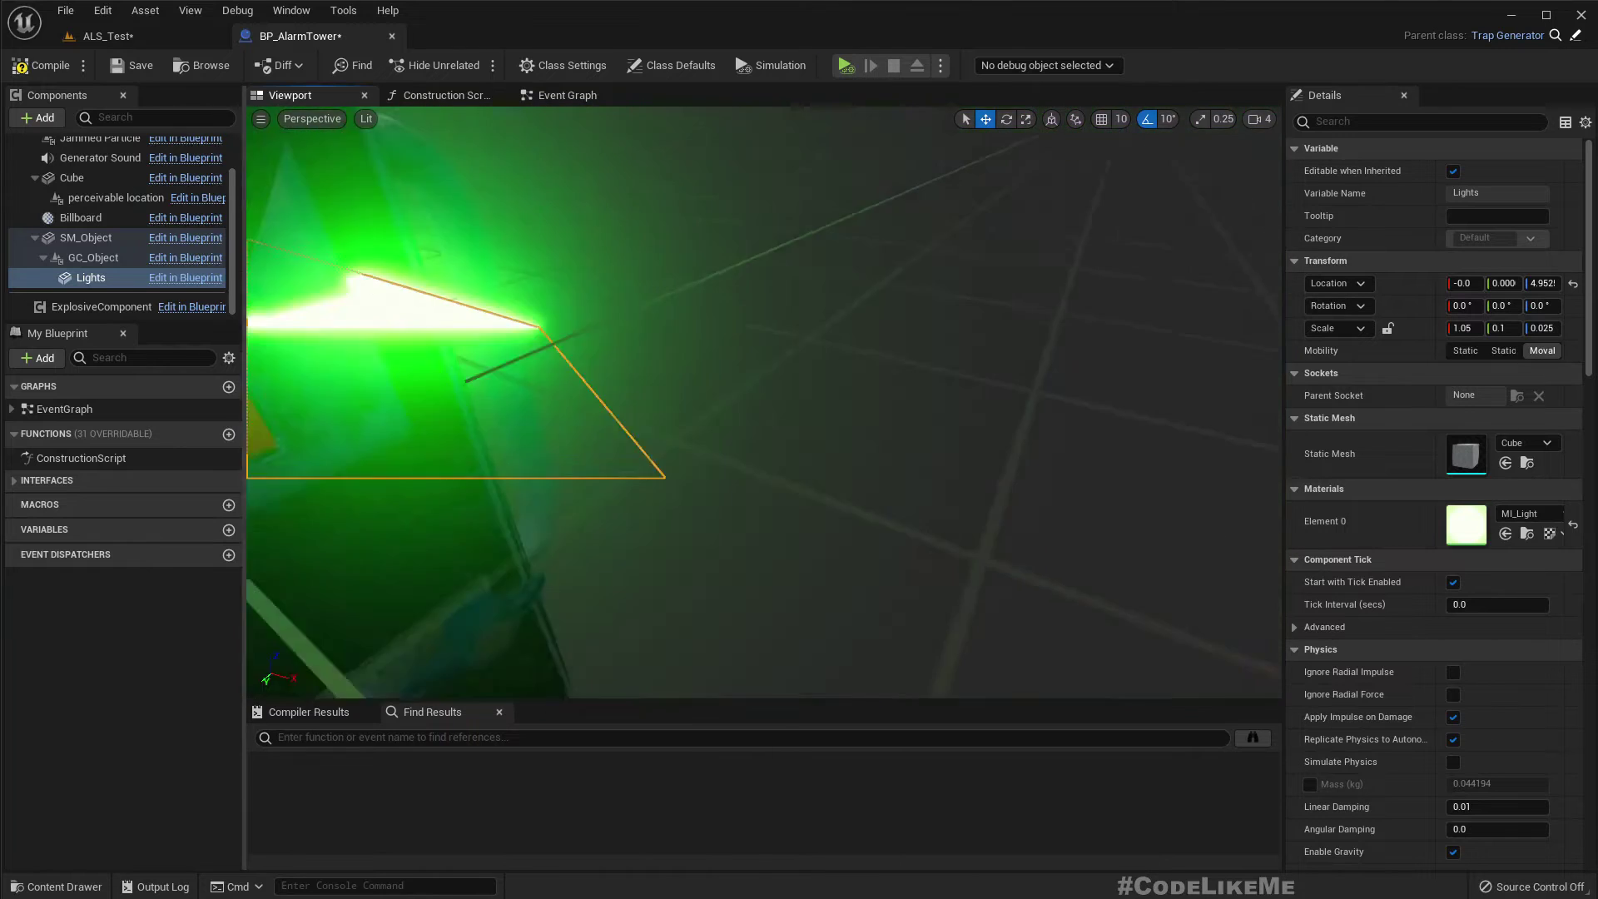
key(f)
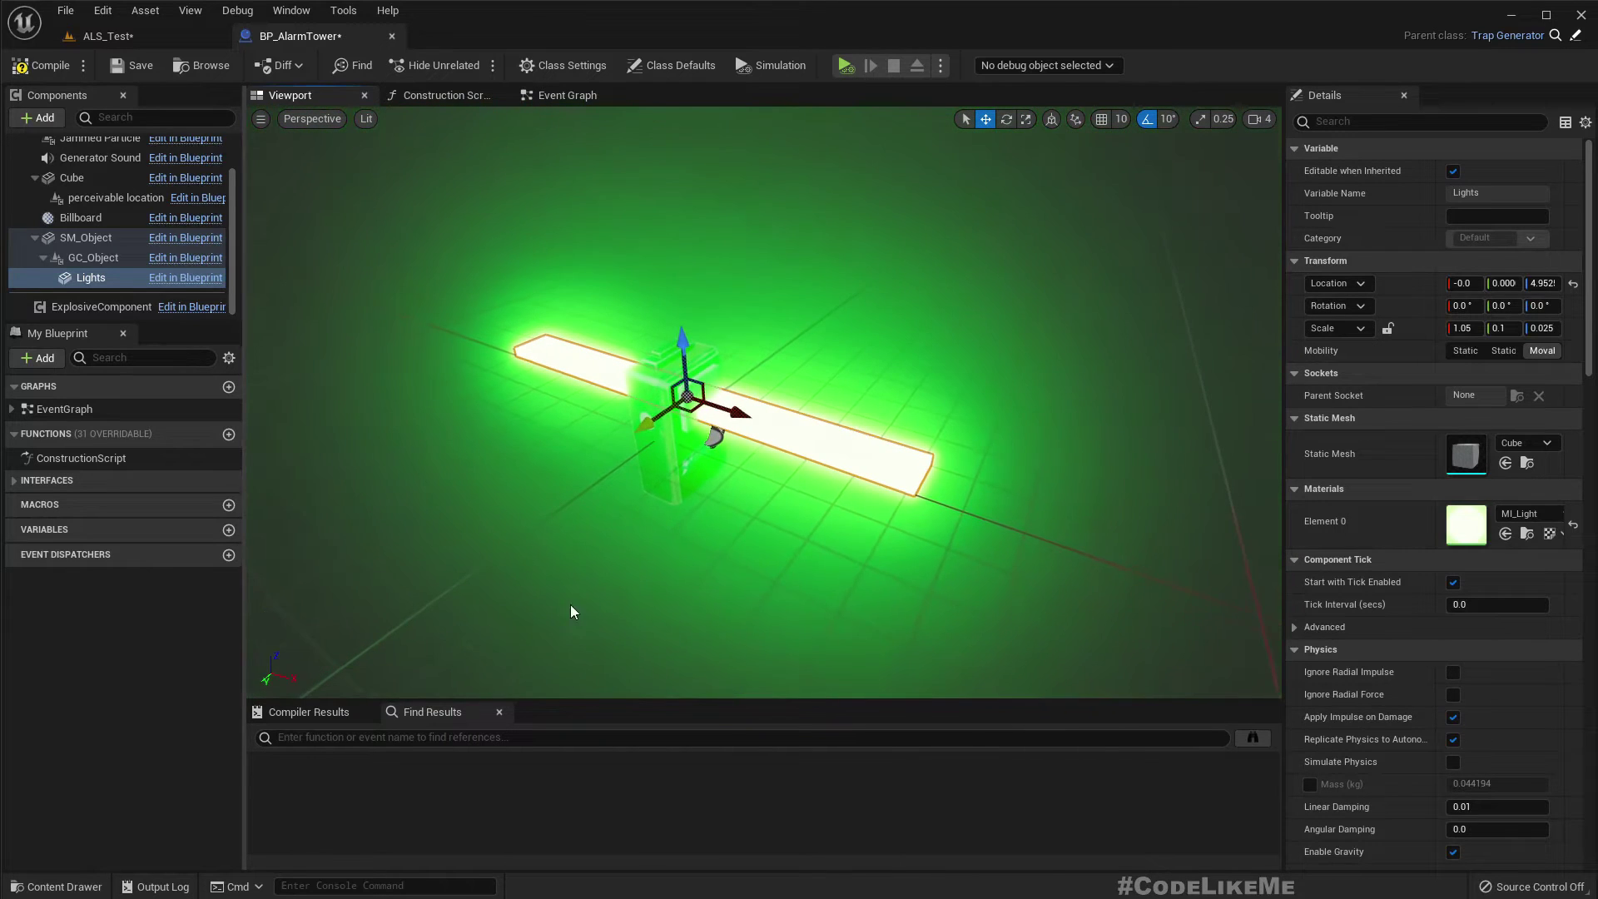
Set the Lights component's Z location to 0 and its X scale to 0.1
click(1541, 283)
key(Return)
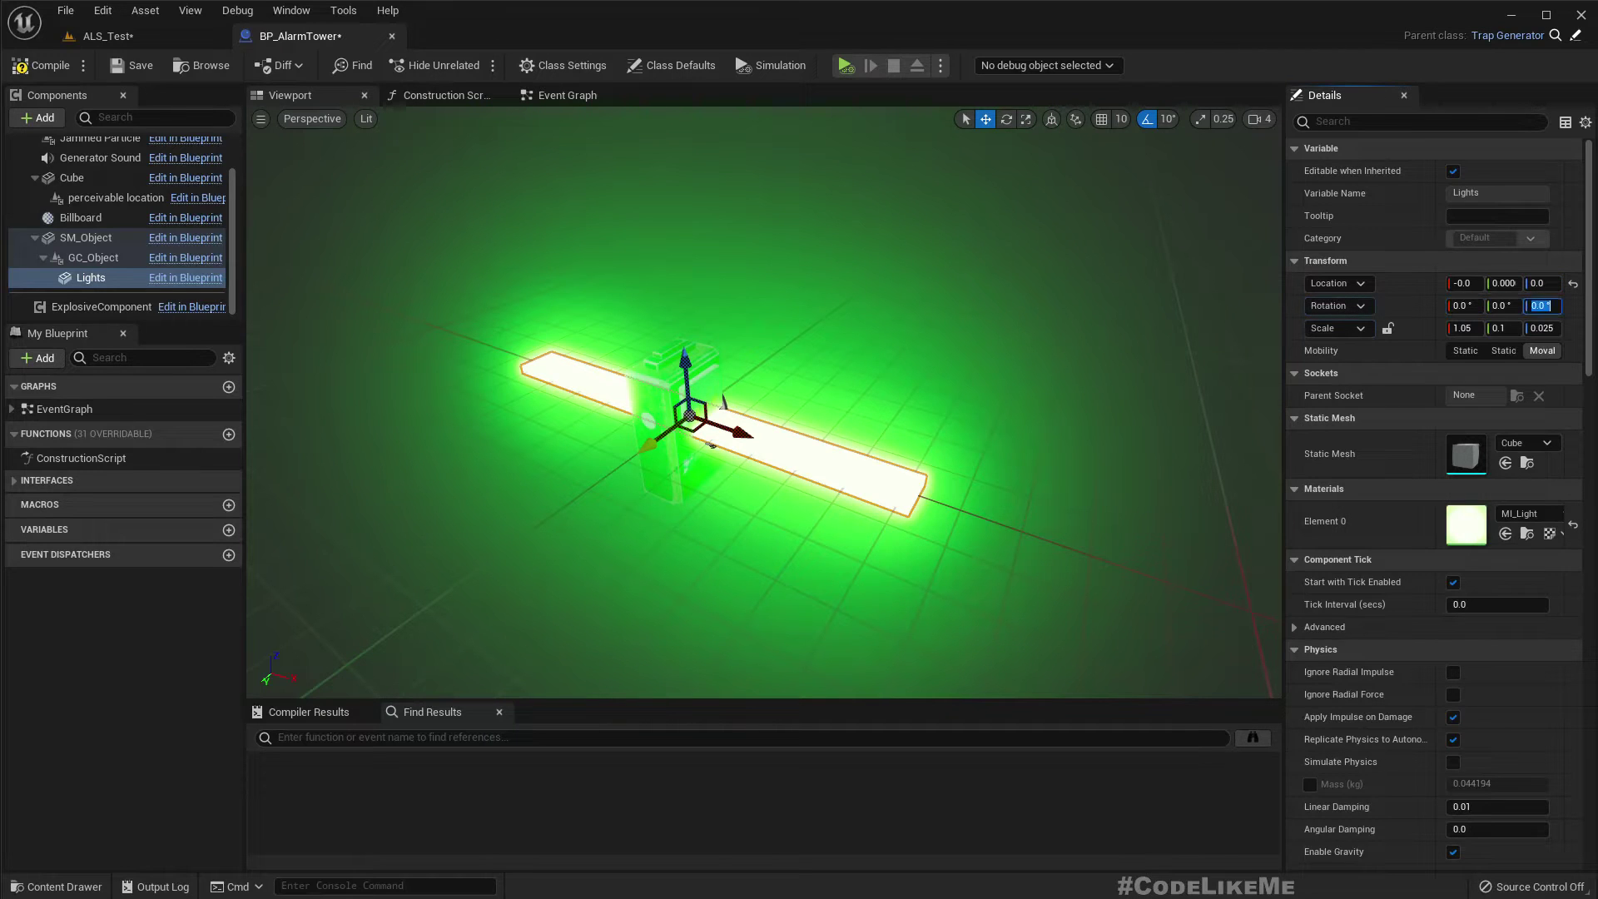
text(0.02)
key(Return)
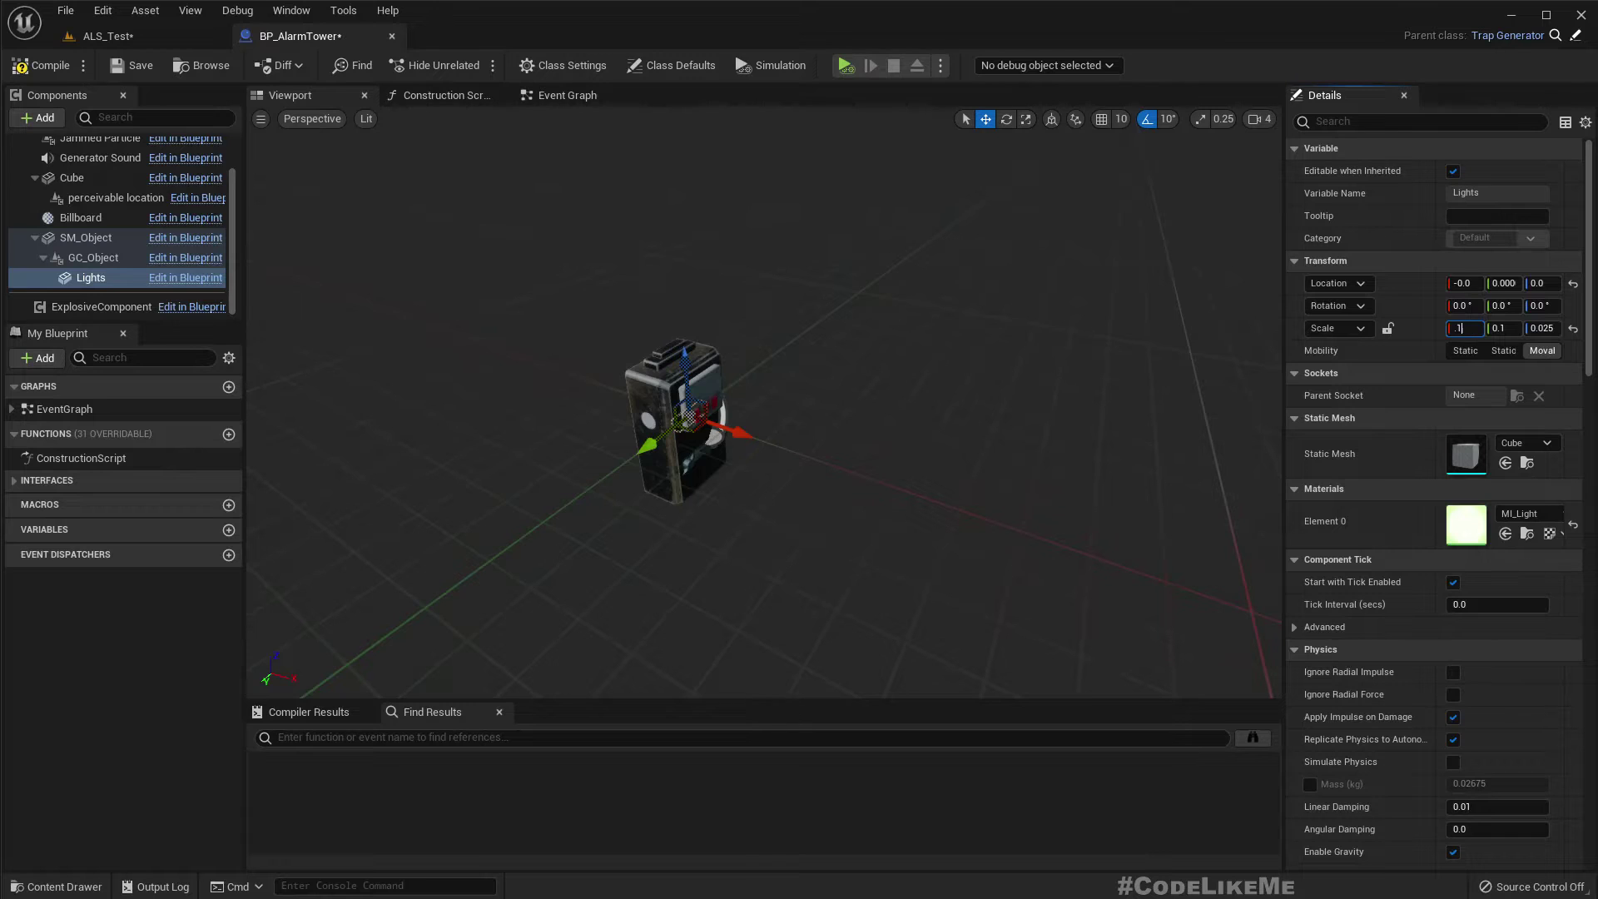
key(Return)
mouse_move(702, 371)
right_down()
mouse_move(583, 275)
mouse_move(701, 370)
right_up()
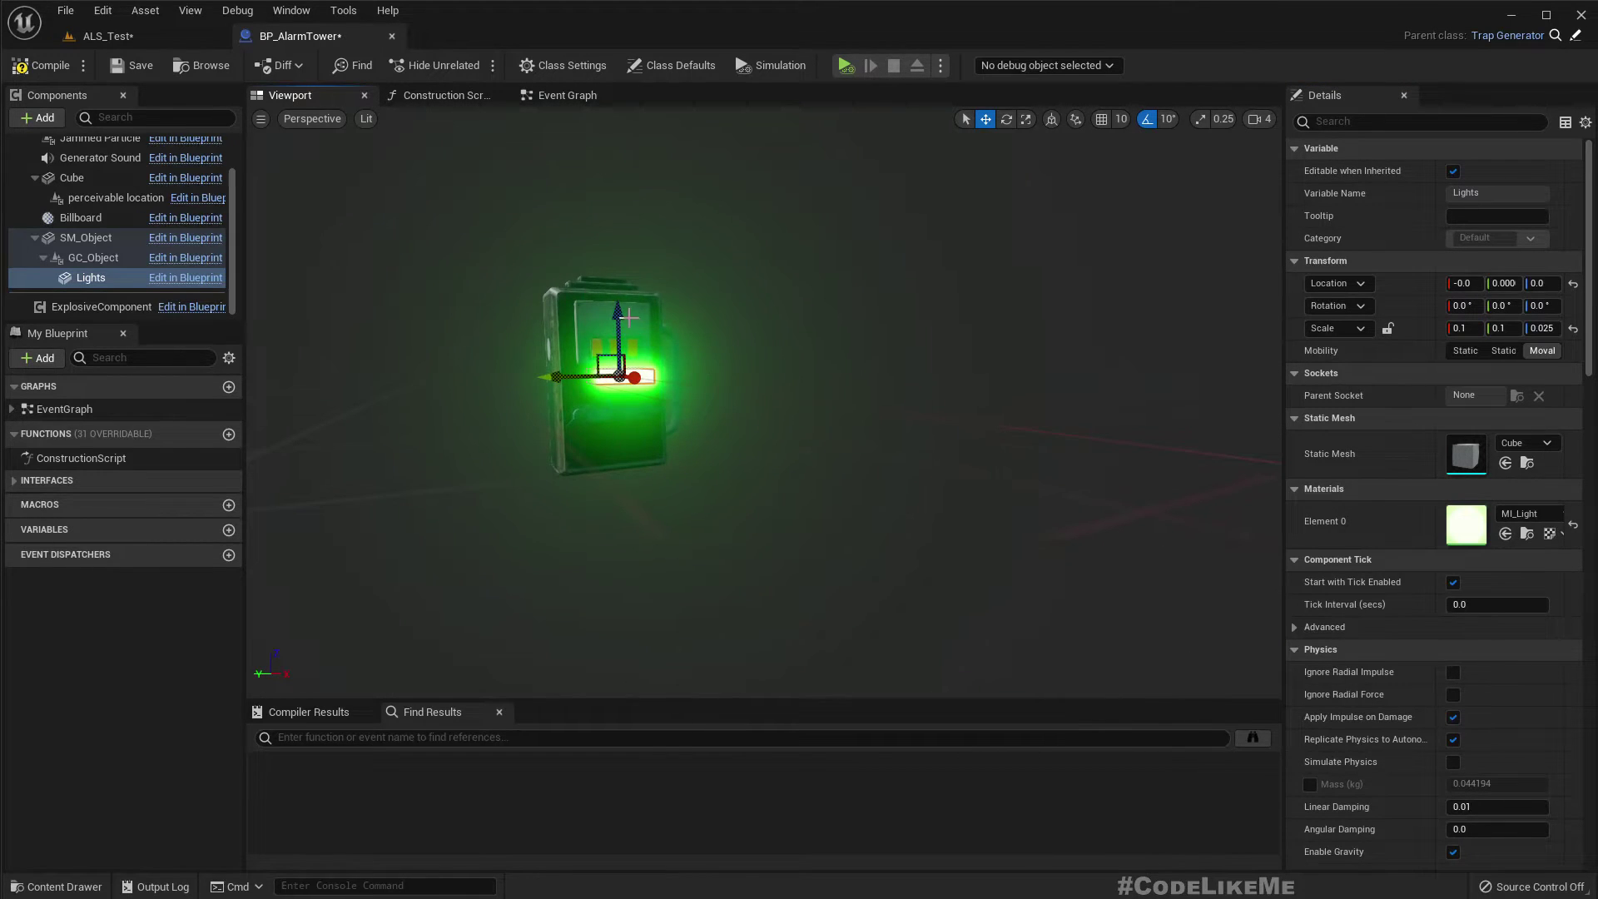
Position the Lights component at the upper front of the fusebox, at about X 1.7, Y 2.2, Z 8.8
drag(618, 320, 614, 279)
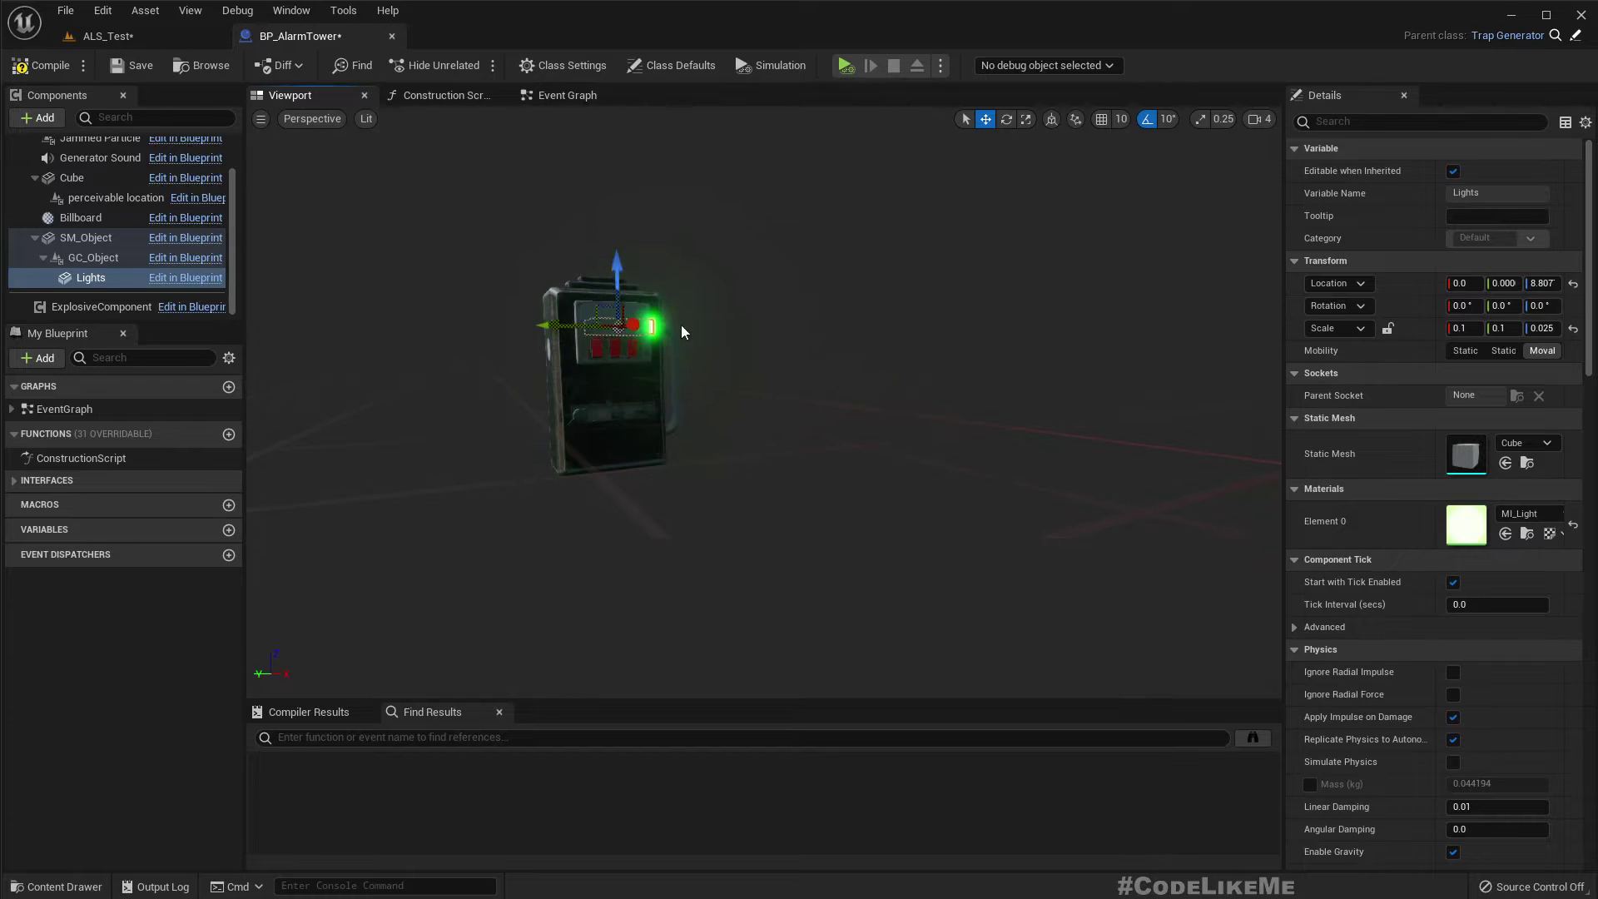
right_drag(682, 332, 707, 328)
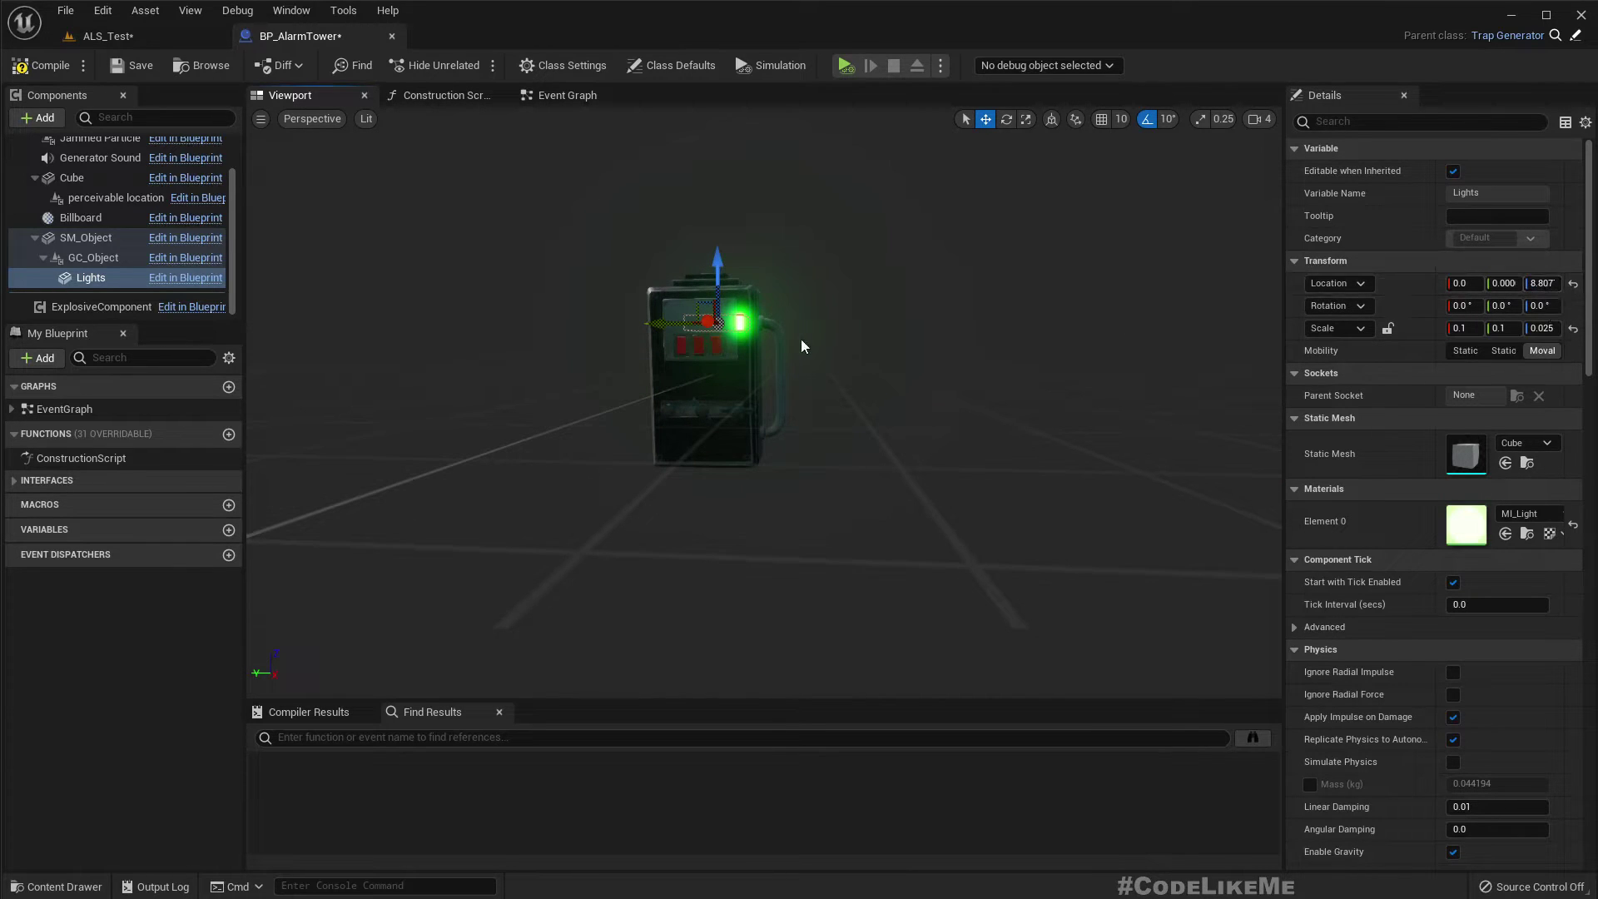
right_drag(801, 339, 804, 373)
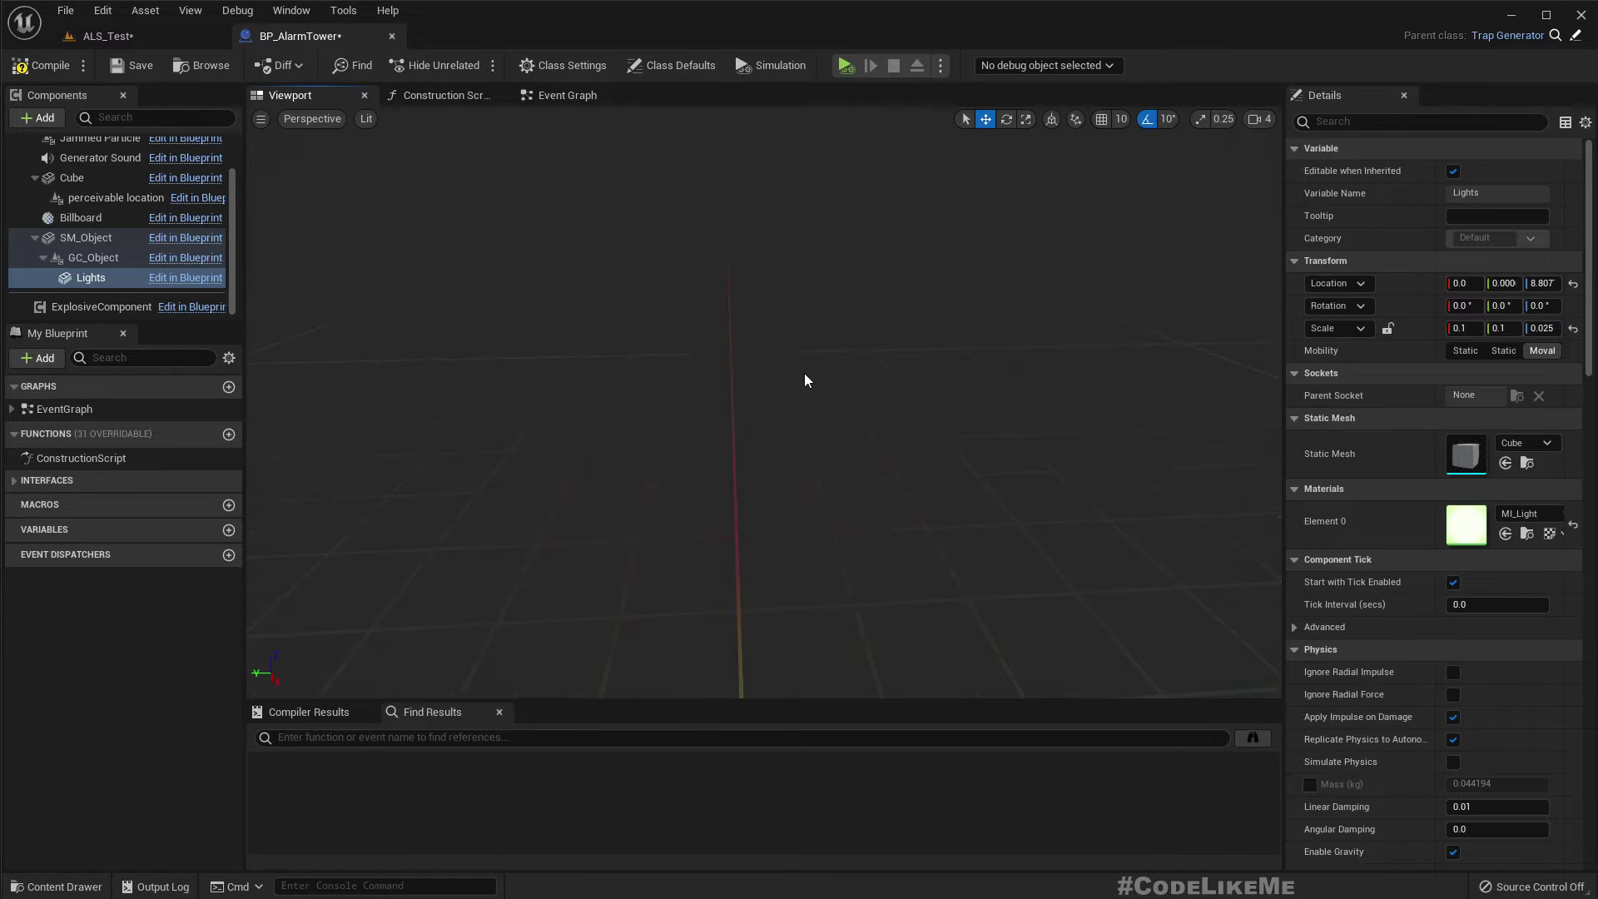
key(f)
drag(721, 505, 704, 505)
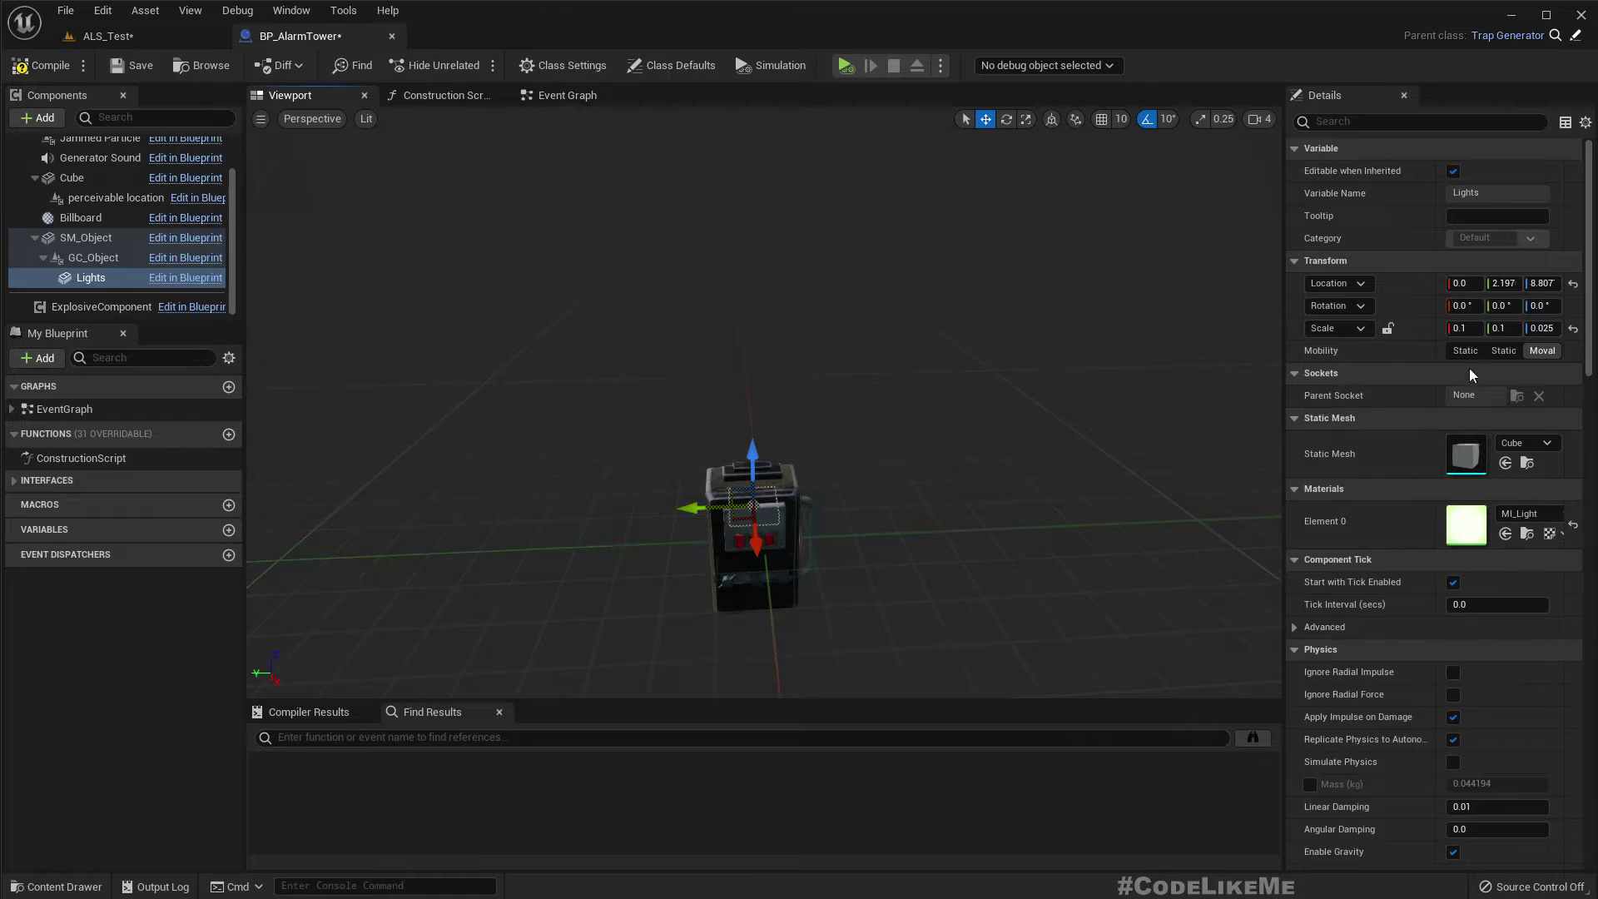
right_drag(848, 448, 1032, 491)
right_drag(774, 399, 888, 492)
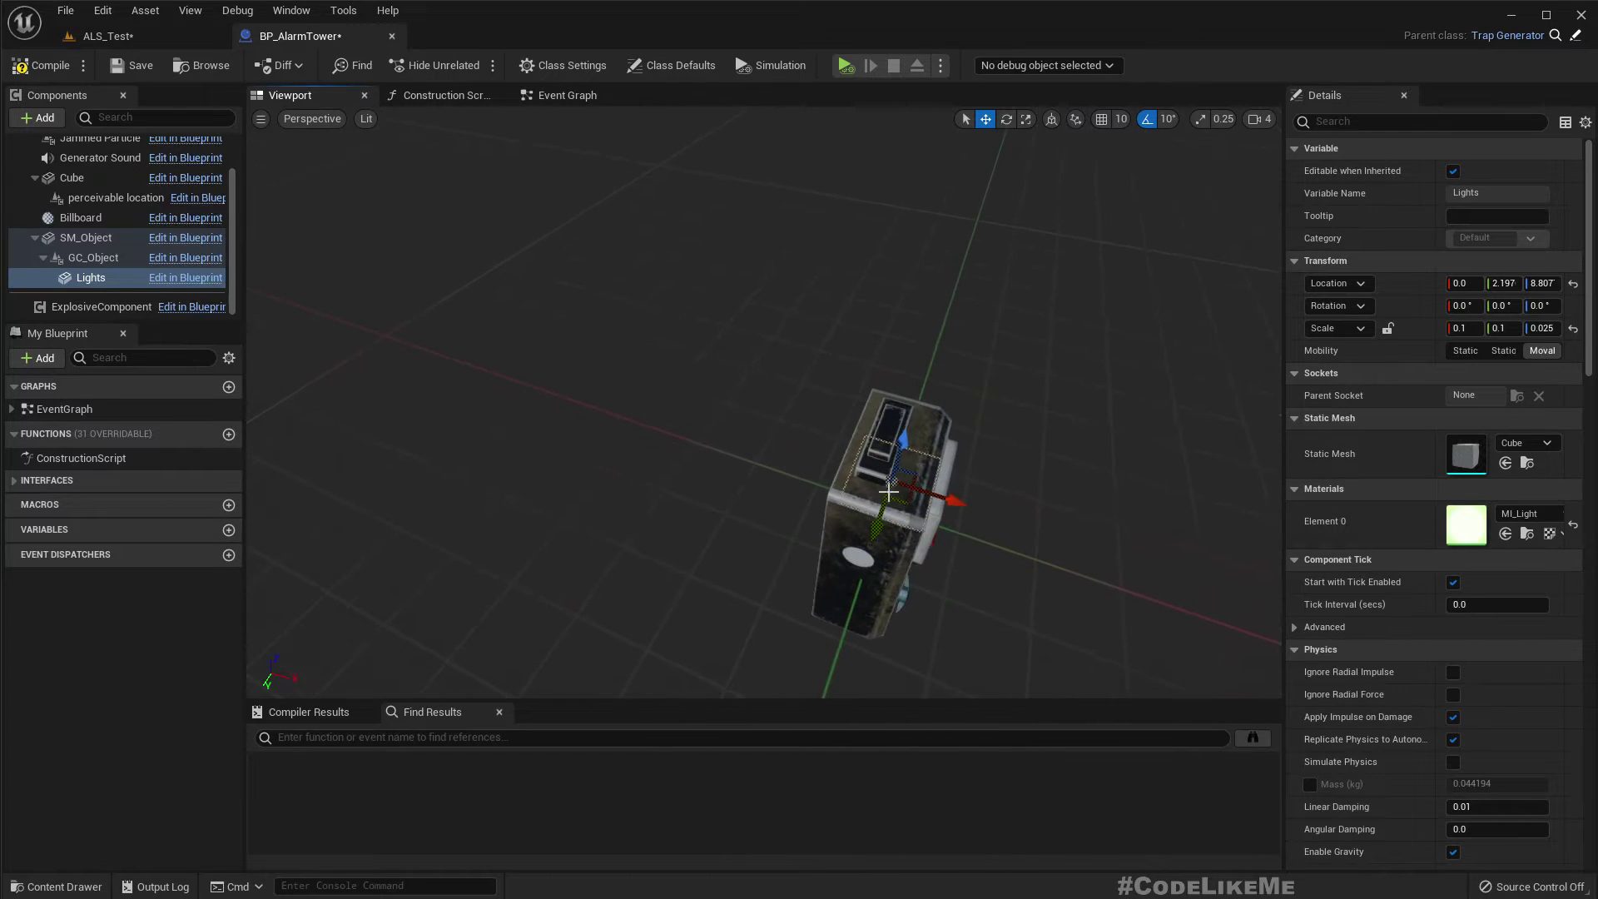
drag(955, 500, 963, 503)
key(f)
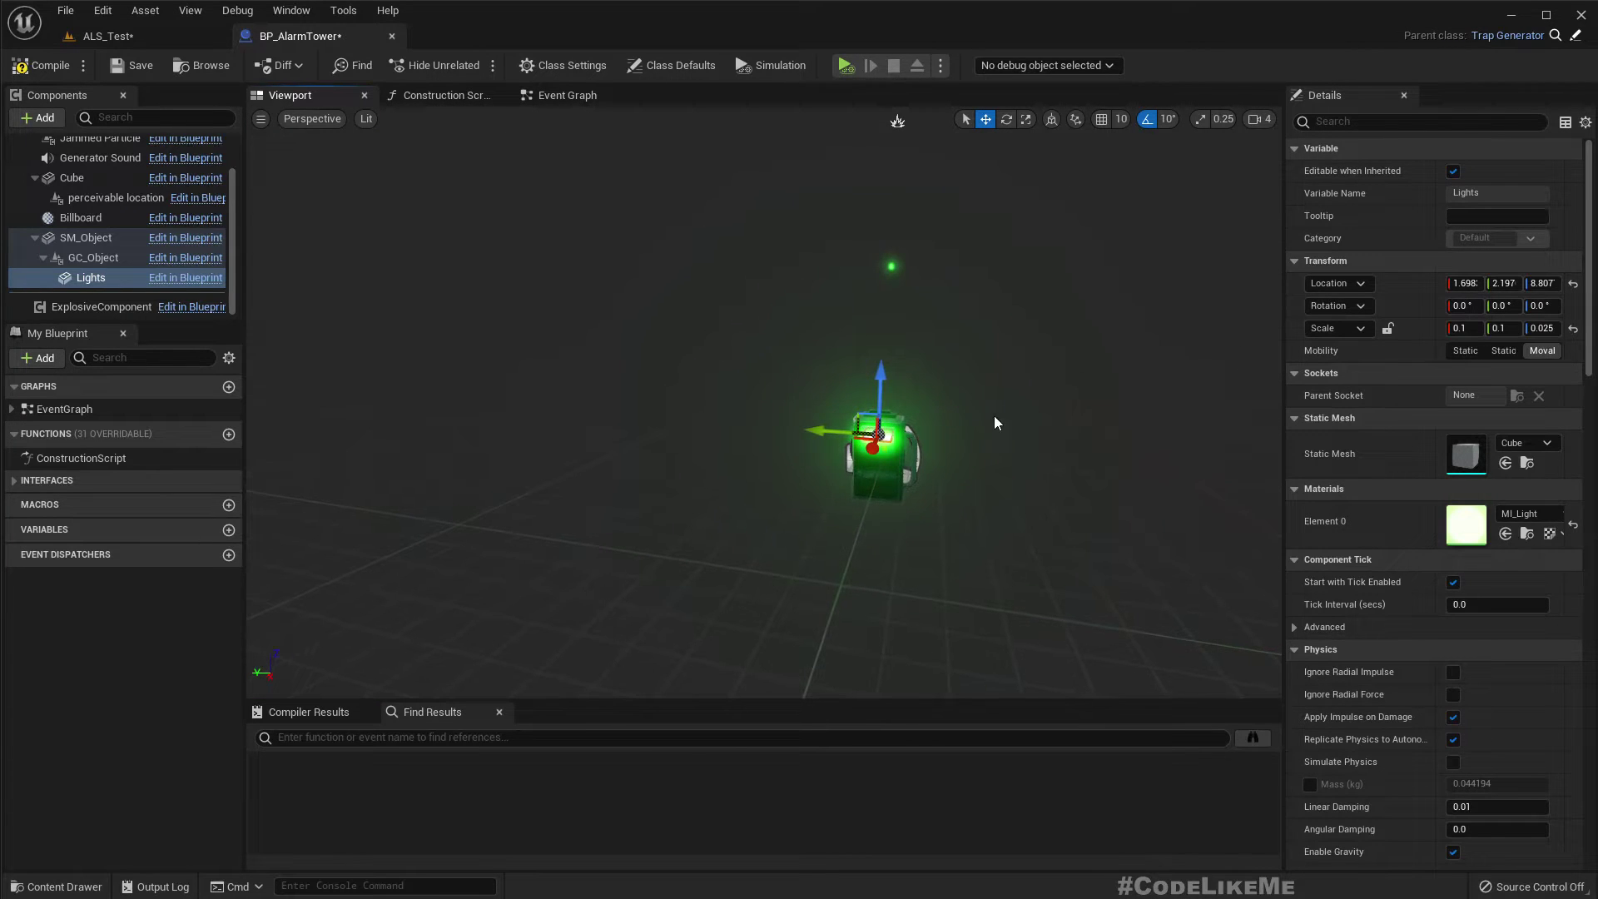
Examine where the perceivable location component sits relative to the fusebox, then collapse the Cube component
click(91, 238)
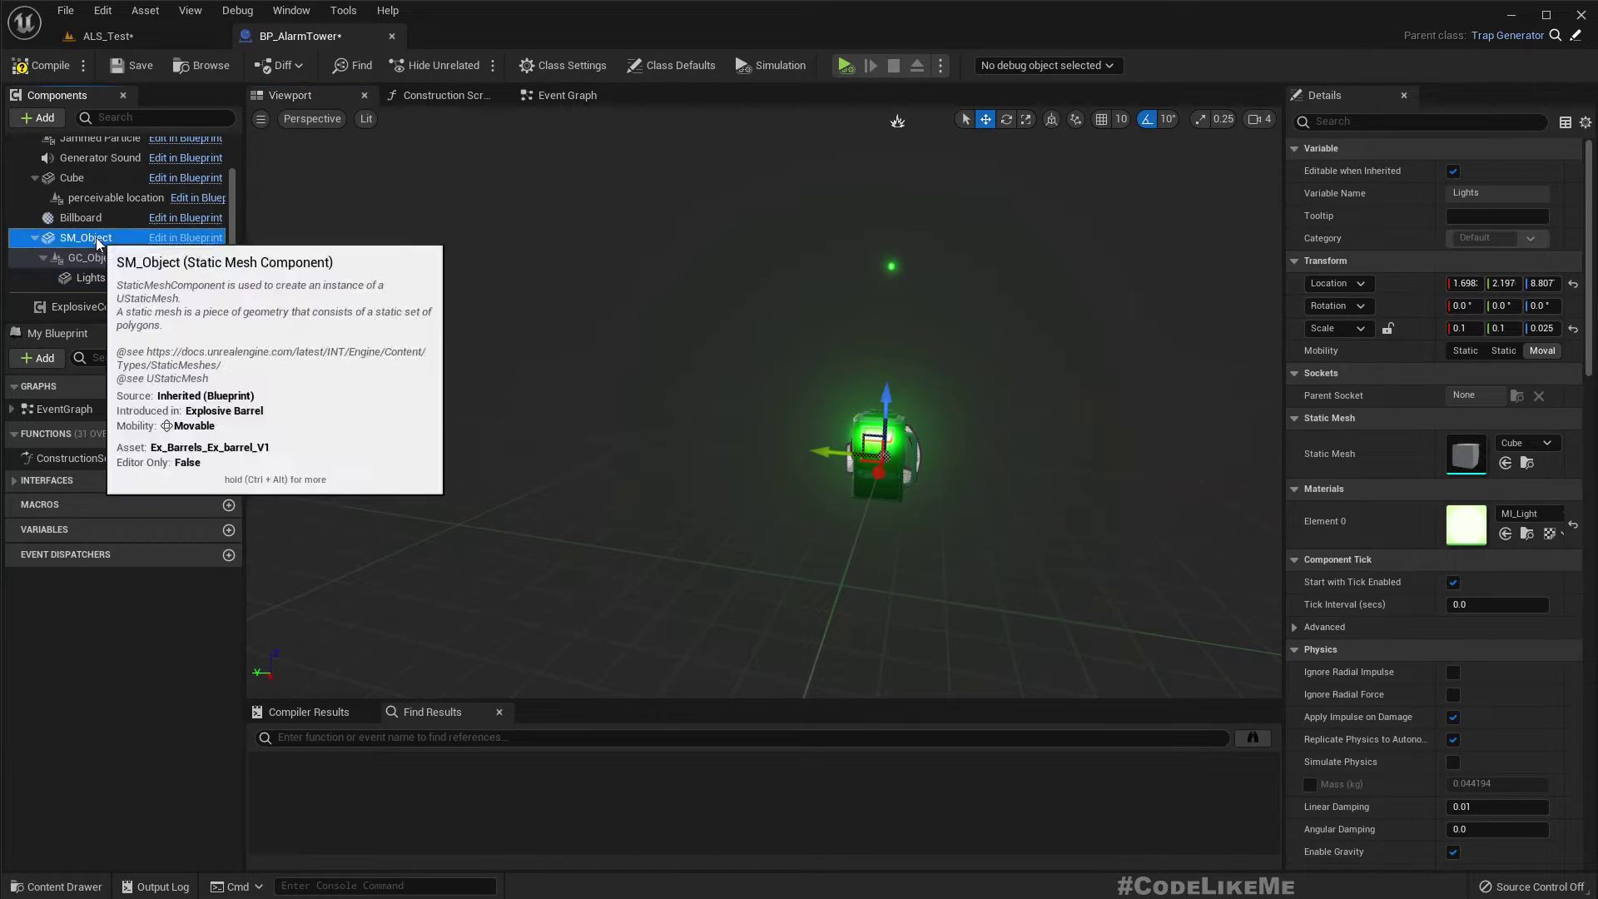
click(91, 196)
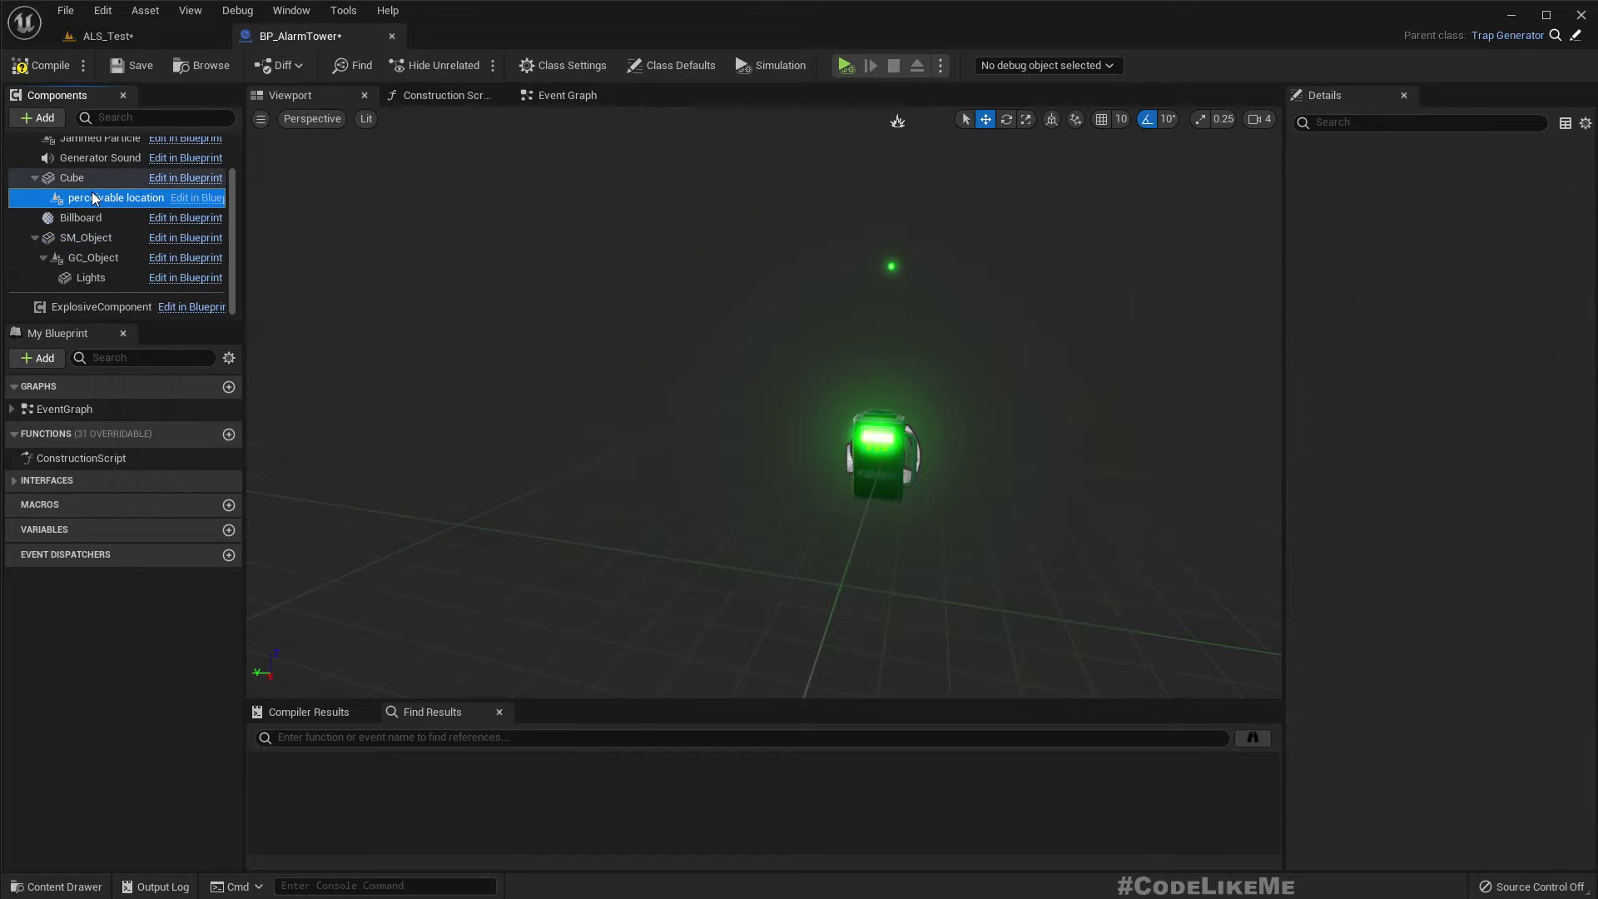
key(f)
mouse_move(789, 470)
right_down()
mouse_move(953, 466)
mouse_move(840, 533)
mouse_move(813, 474)
right_up()
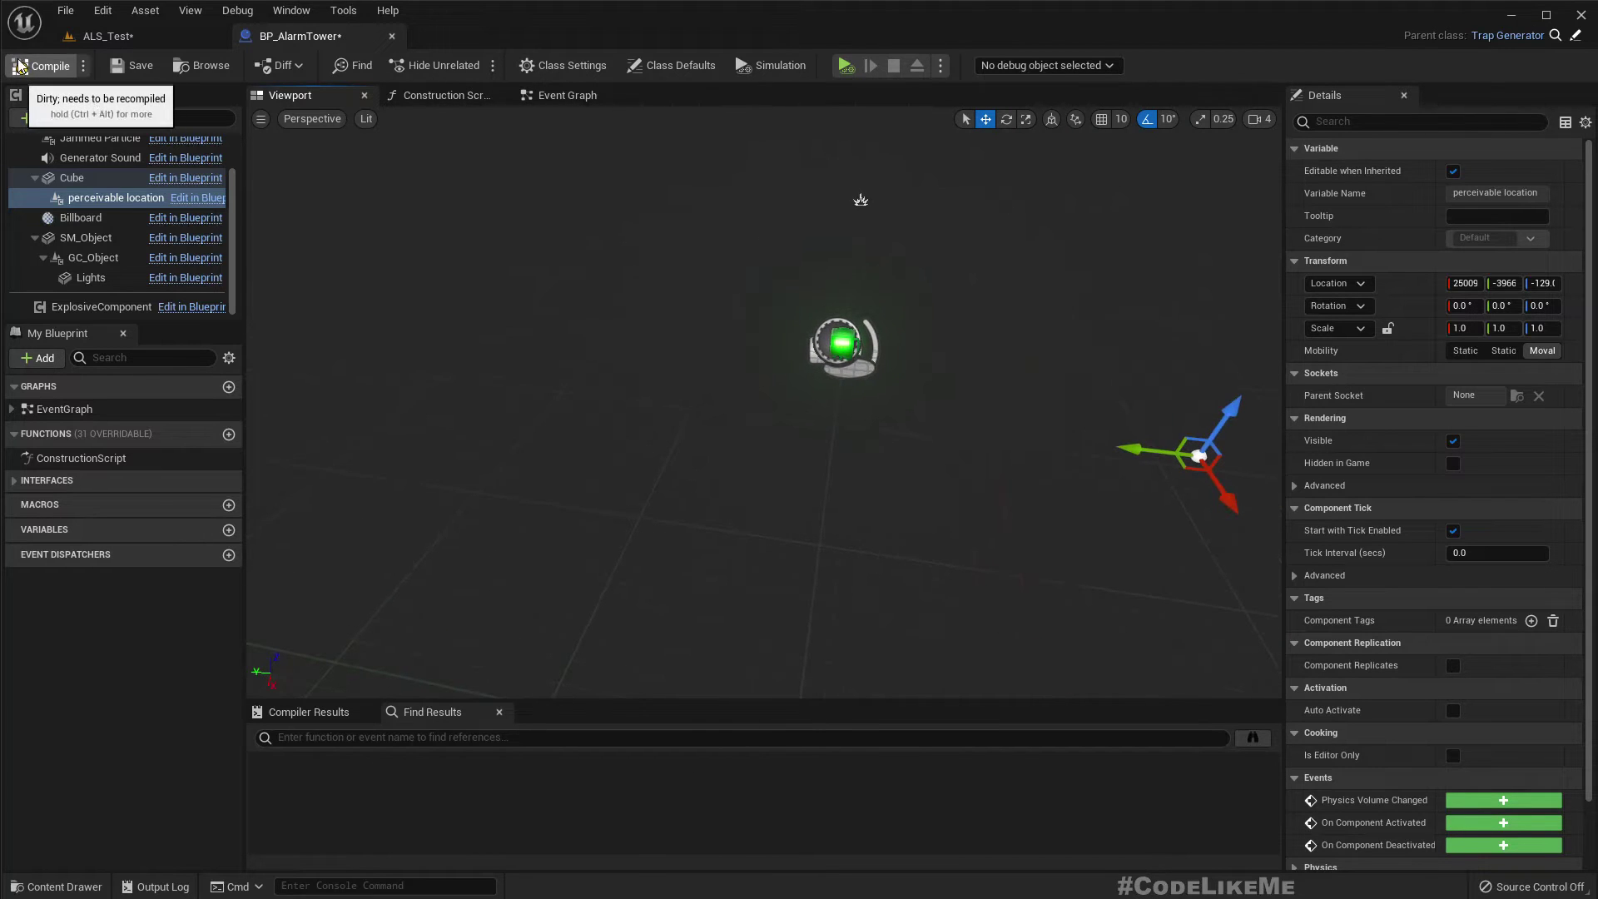
scroll(92, 193, up, 2)
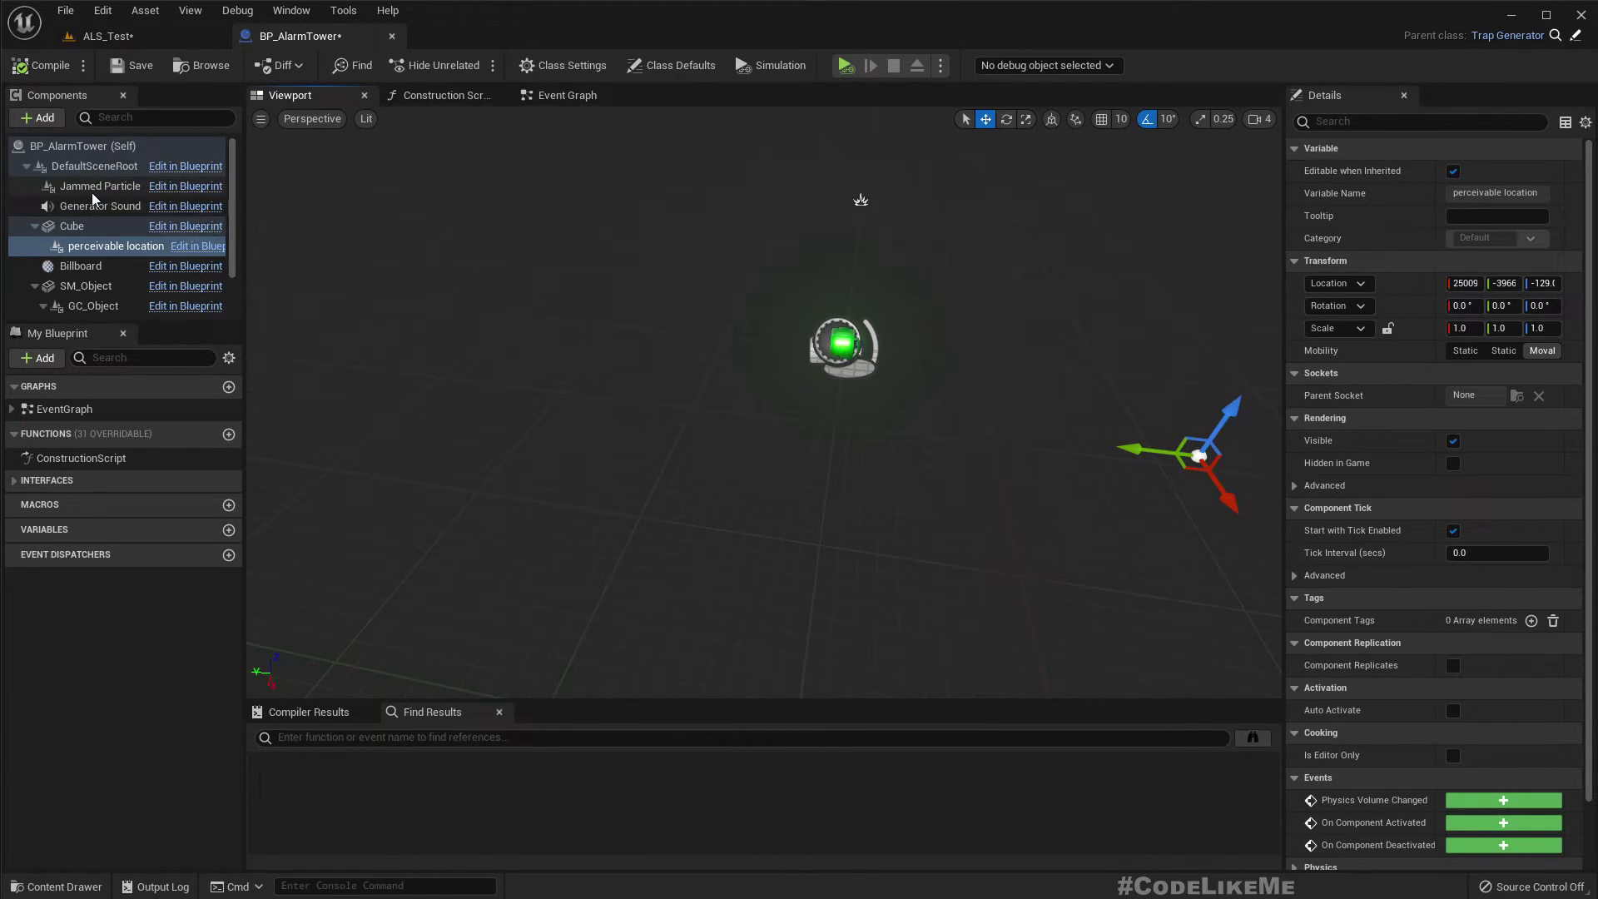
click(34, 225)
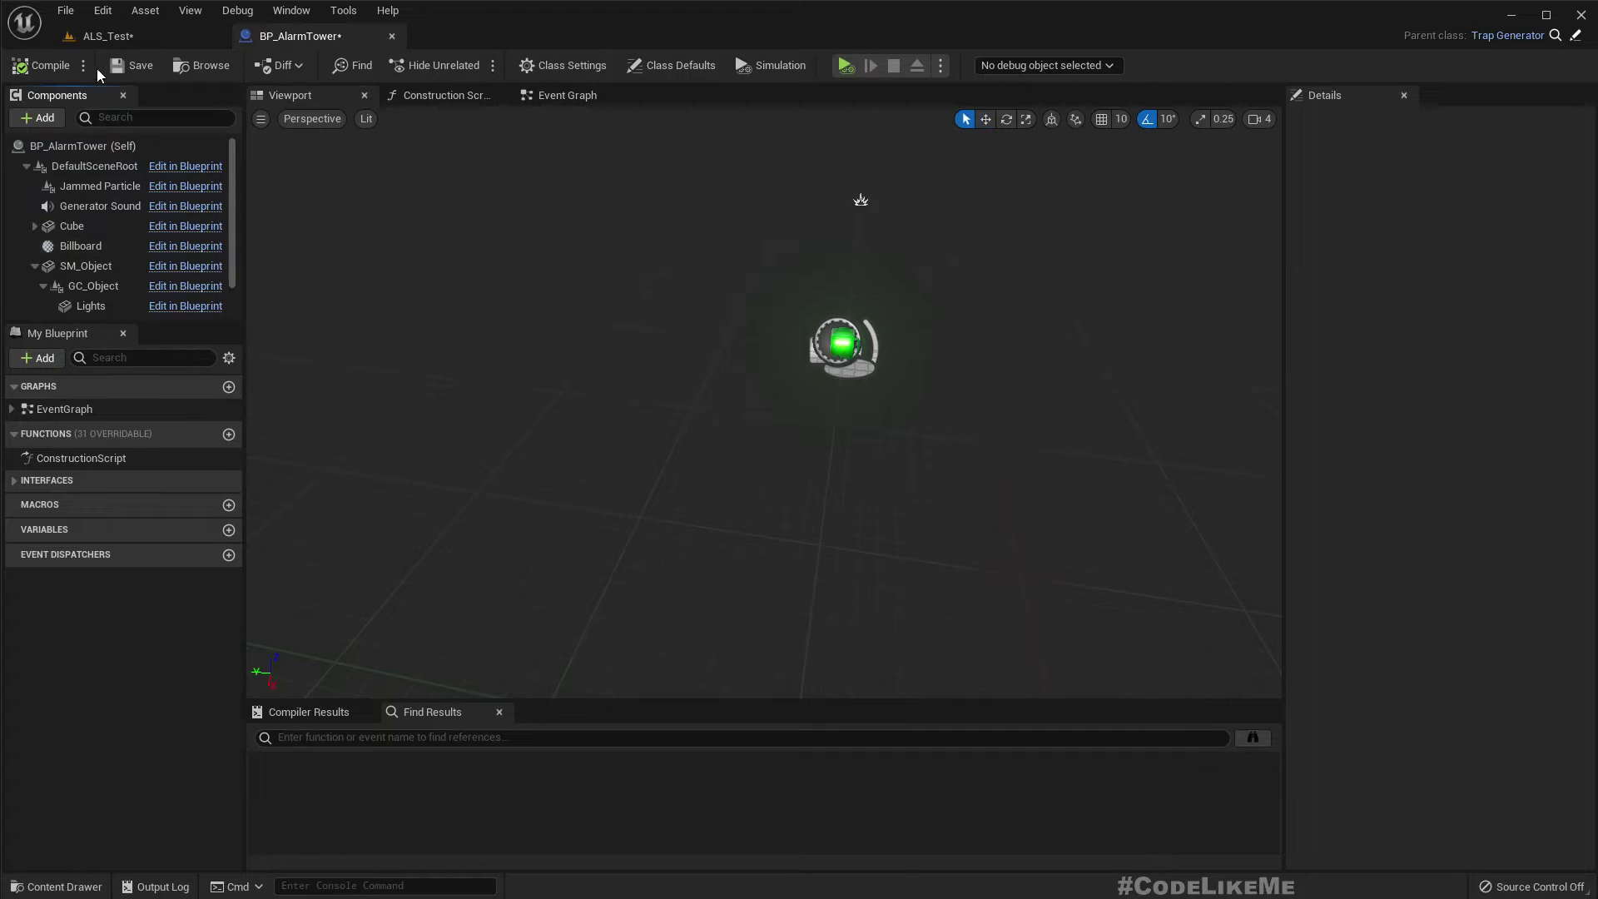
Add the AlertTower static mesh as a new component under DefaultSceneRoot in BP_AlarmTower
click(93, 36)
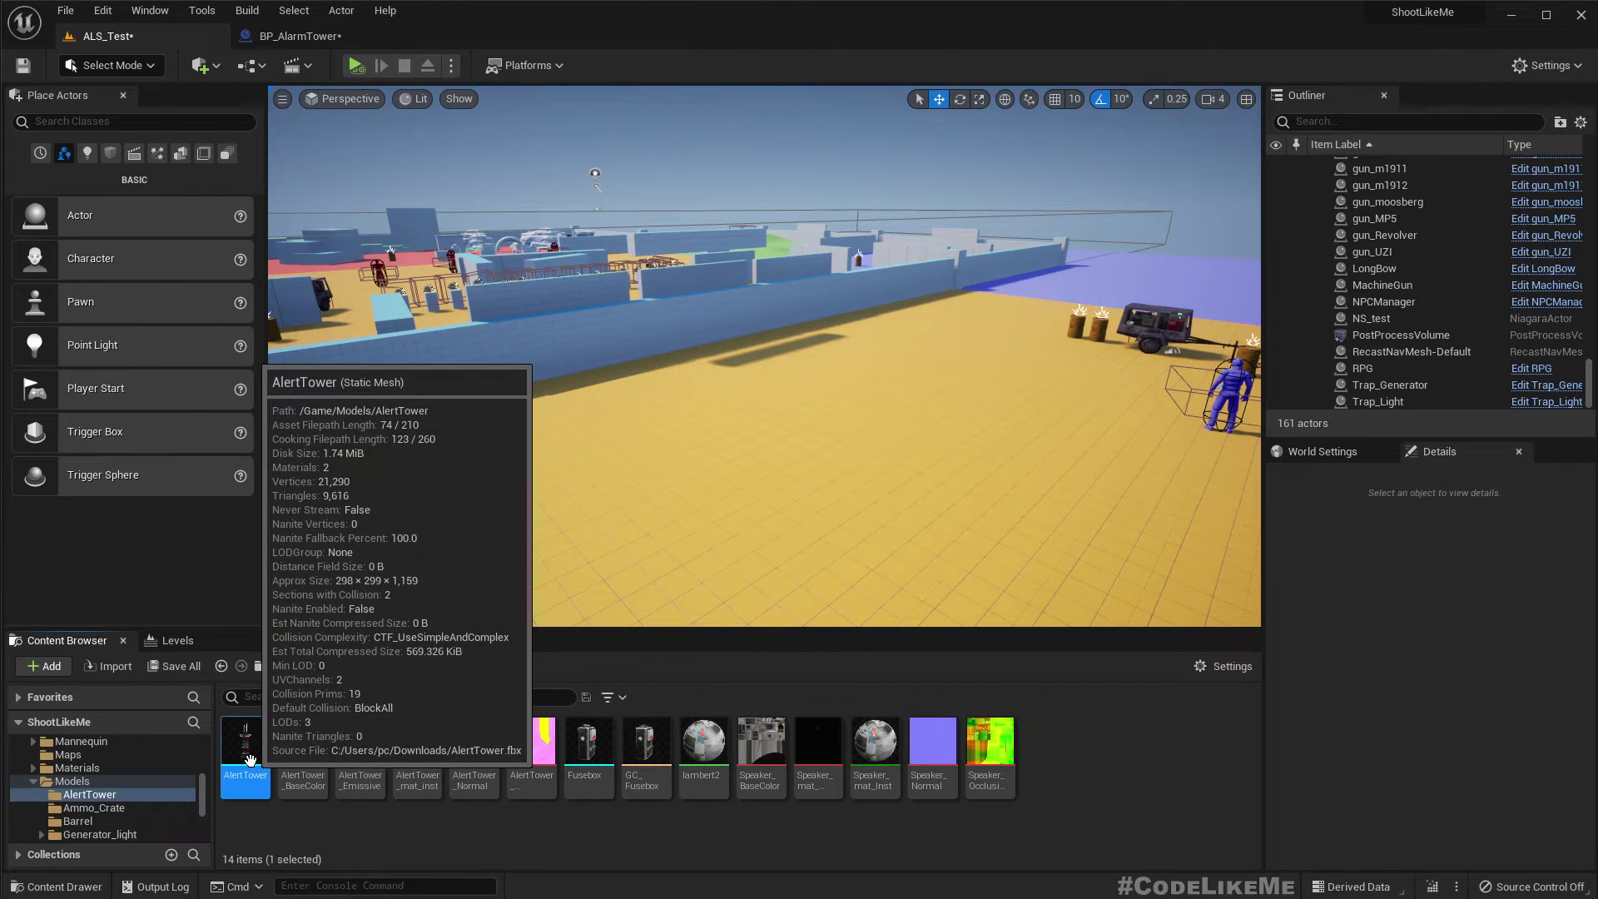
drag(258, 763, 108, 148)
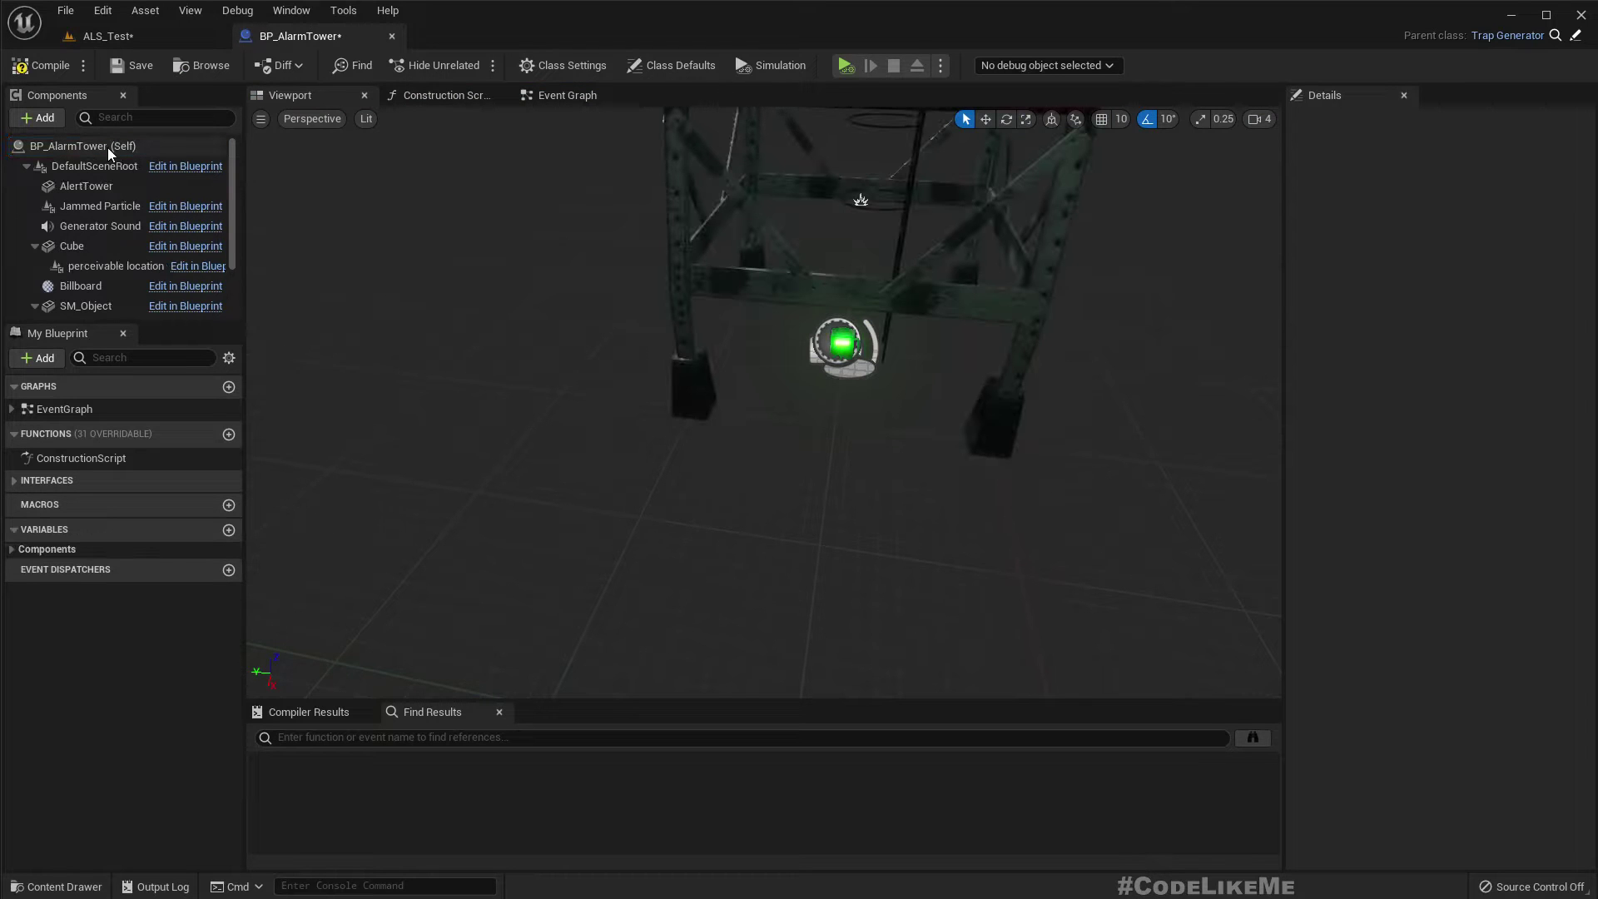
right_drag(764, 402, 890, 517)
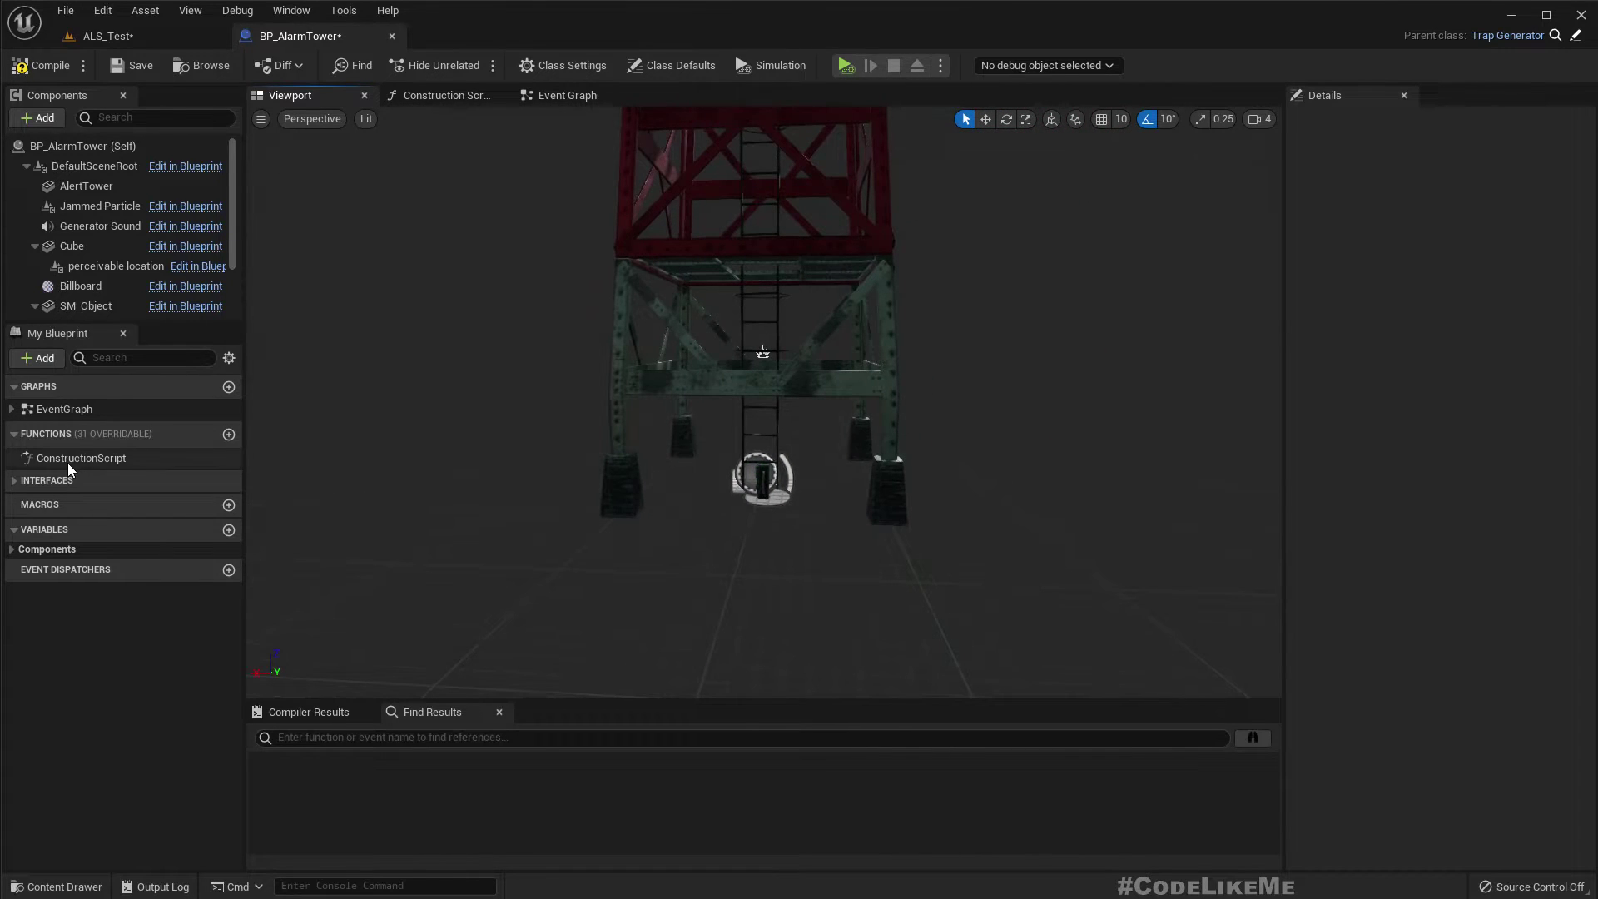
Move the SM_Object fusebox horizontally from the tower's centre to a corner leg, at about X 107.1, Y -85.4
click(86, 306)
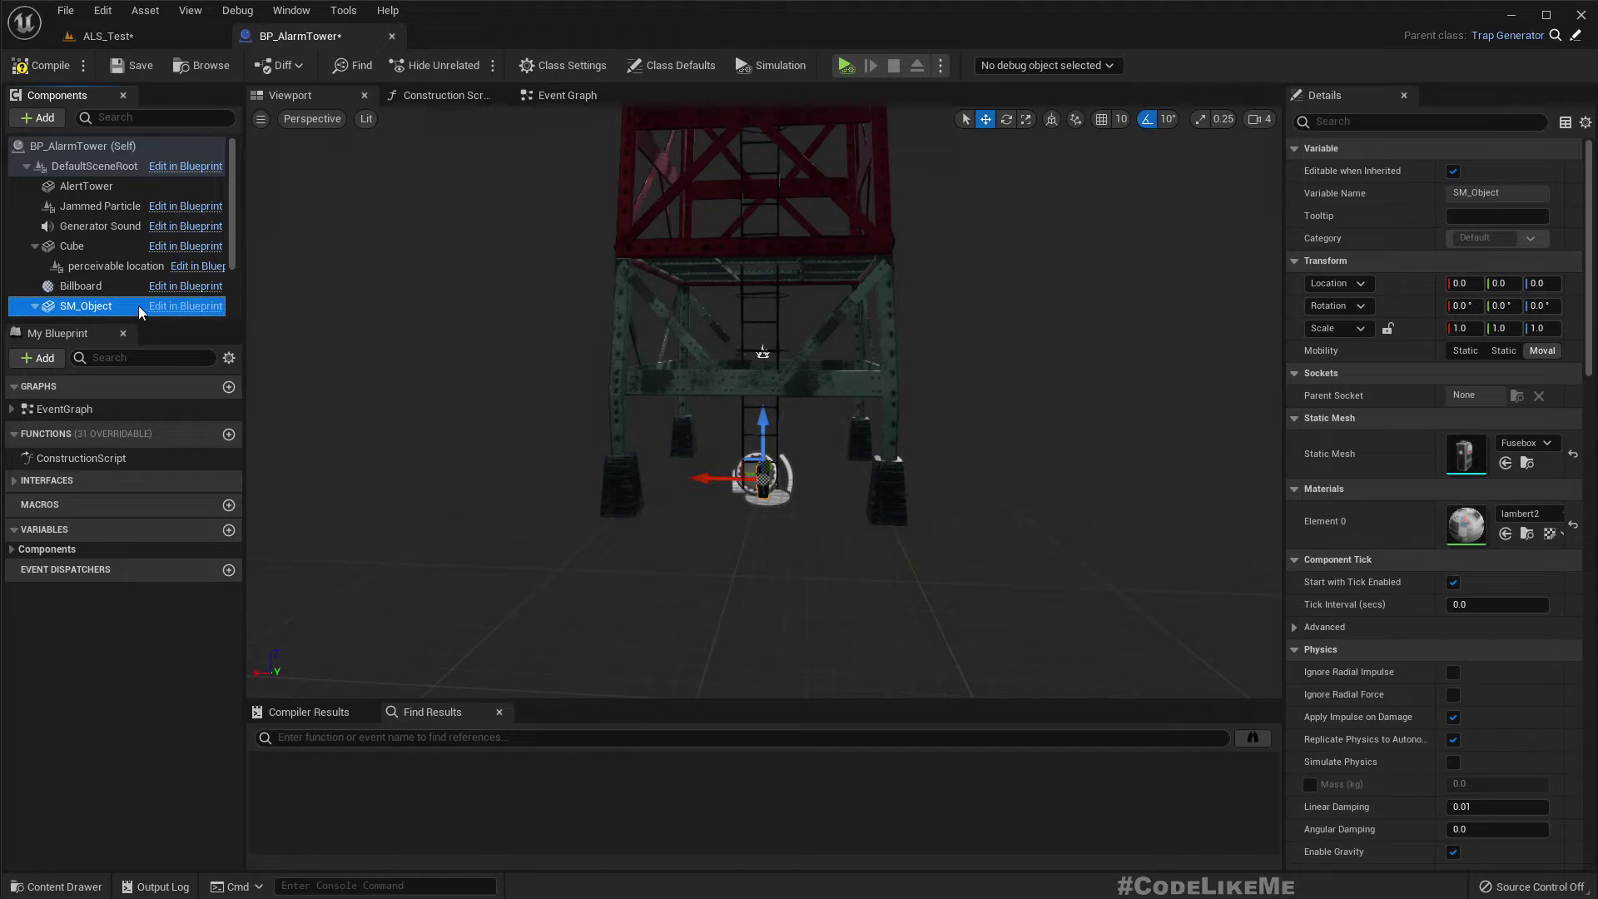
click(82, 286)
right_drag(583, 333, 366, 333)
mouse_move(655, 331)
right_down()
mouse_move(769, 331)
mouse_move(654, 331)
right_up()
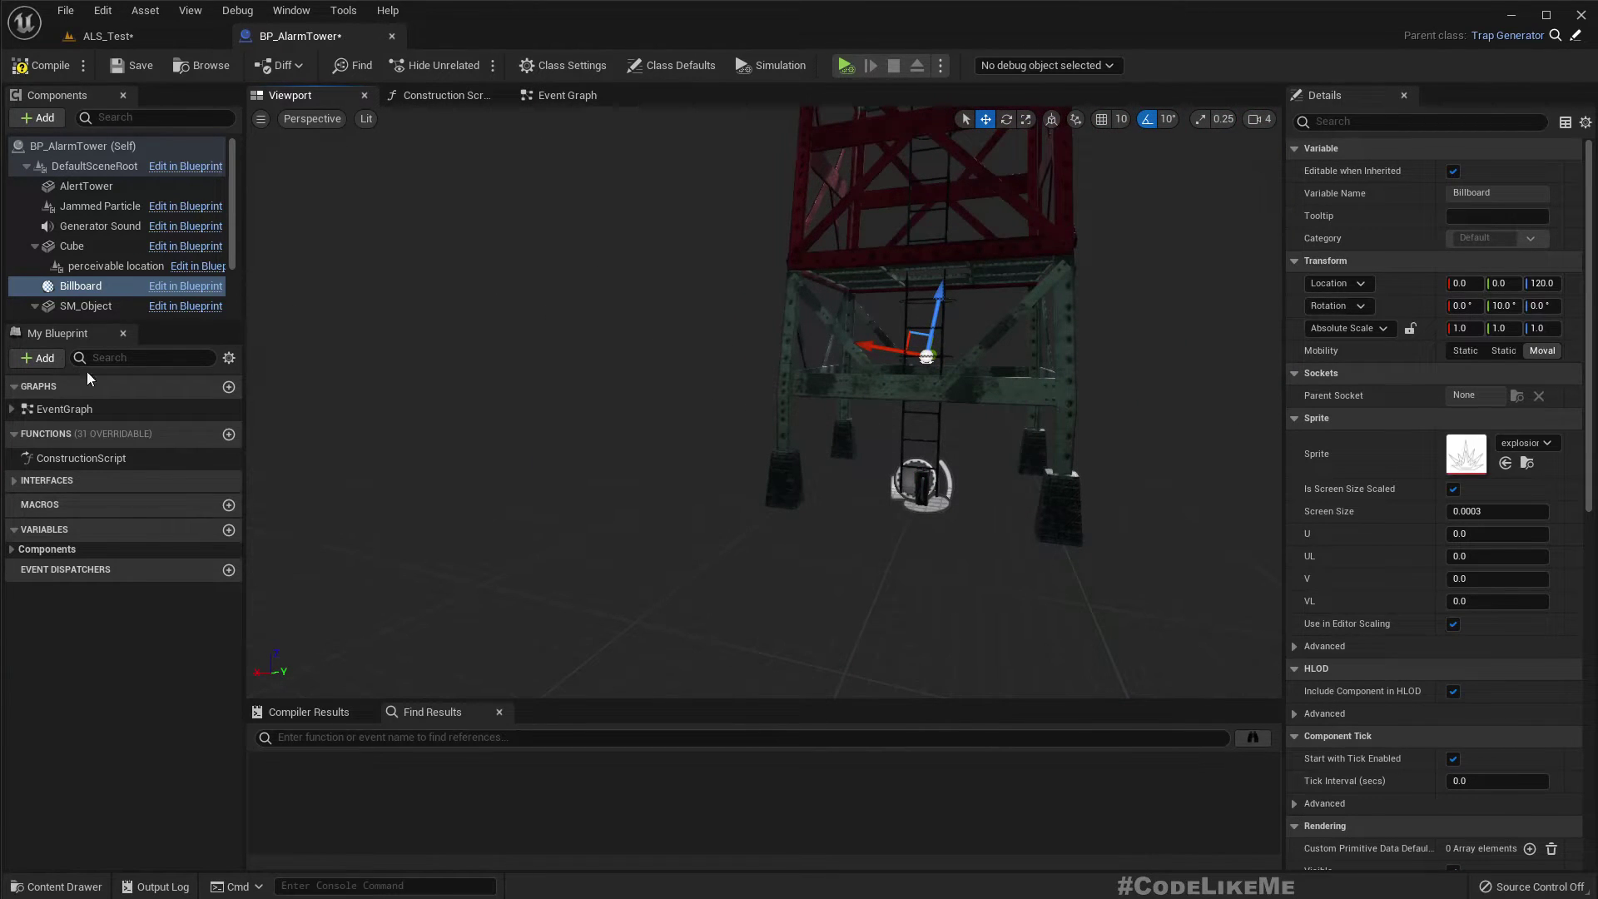
scroll(109, 275, down, 2)
double_click(86, 254)
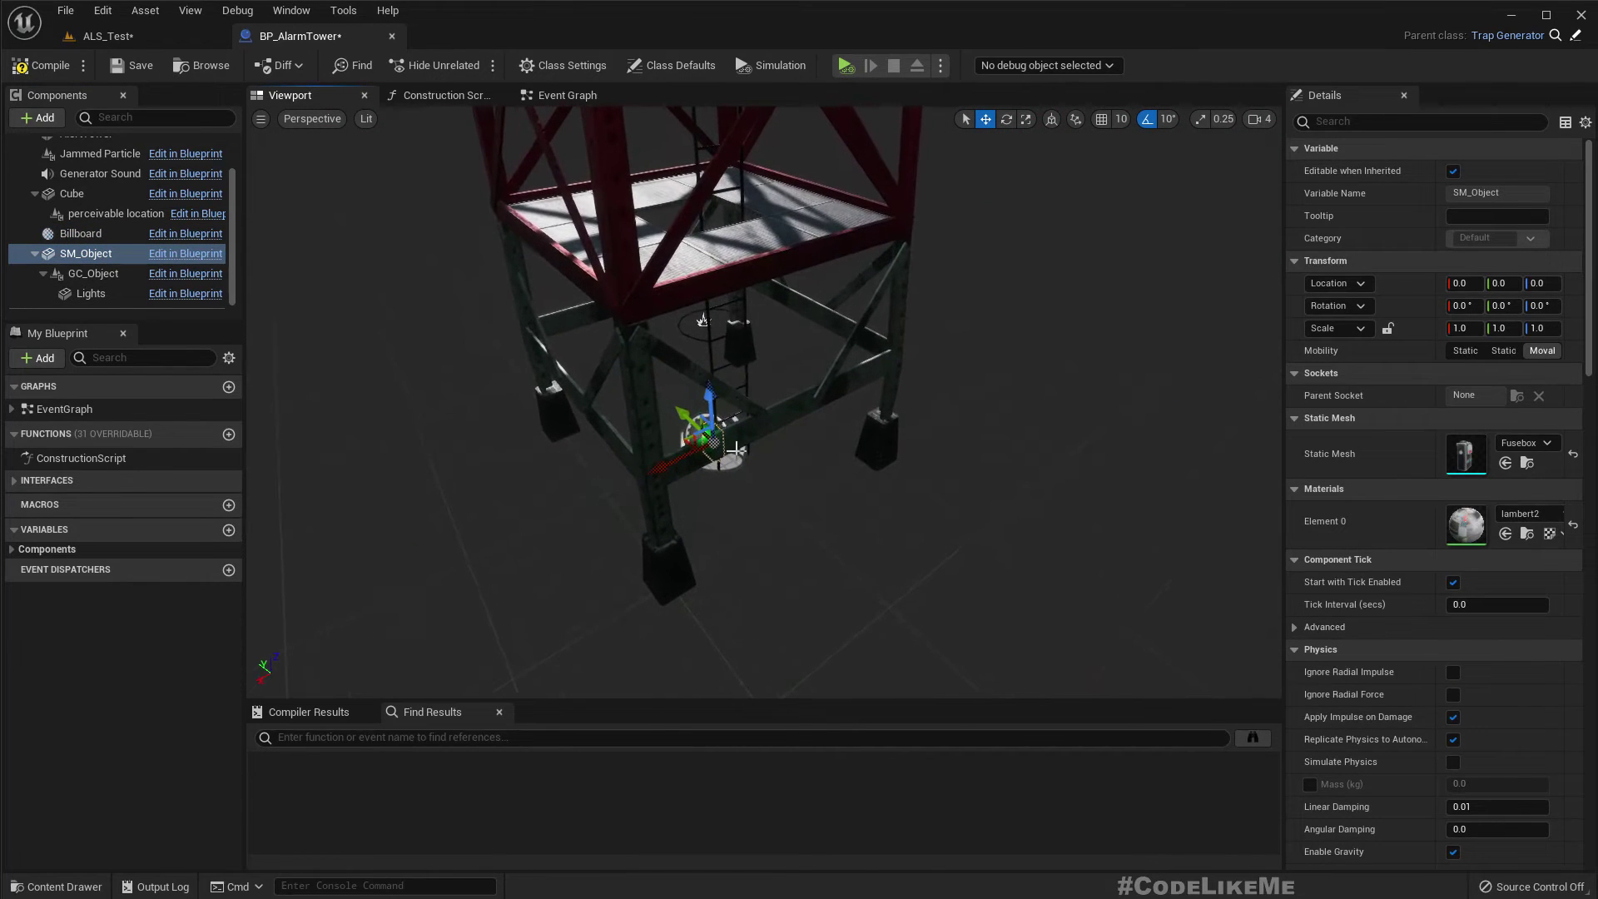
drag(680, 414, 596, 577)
right_drag(599, 574, 708, 500)
right_drag(336, 181, 331, 177)
In the right orthographic view, raise SM_Object to about Z 94.4 and shift it outward to about X 111.1
click(317, 125)
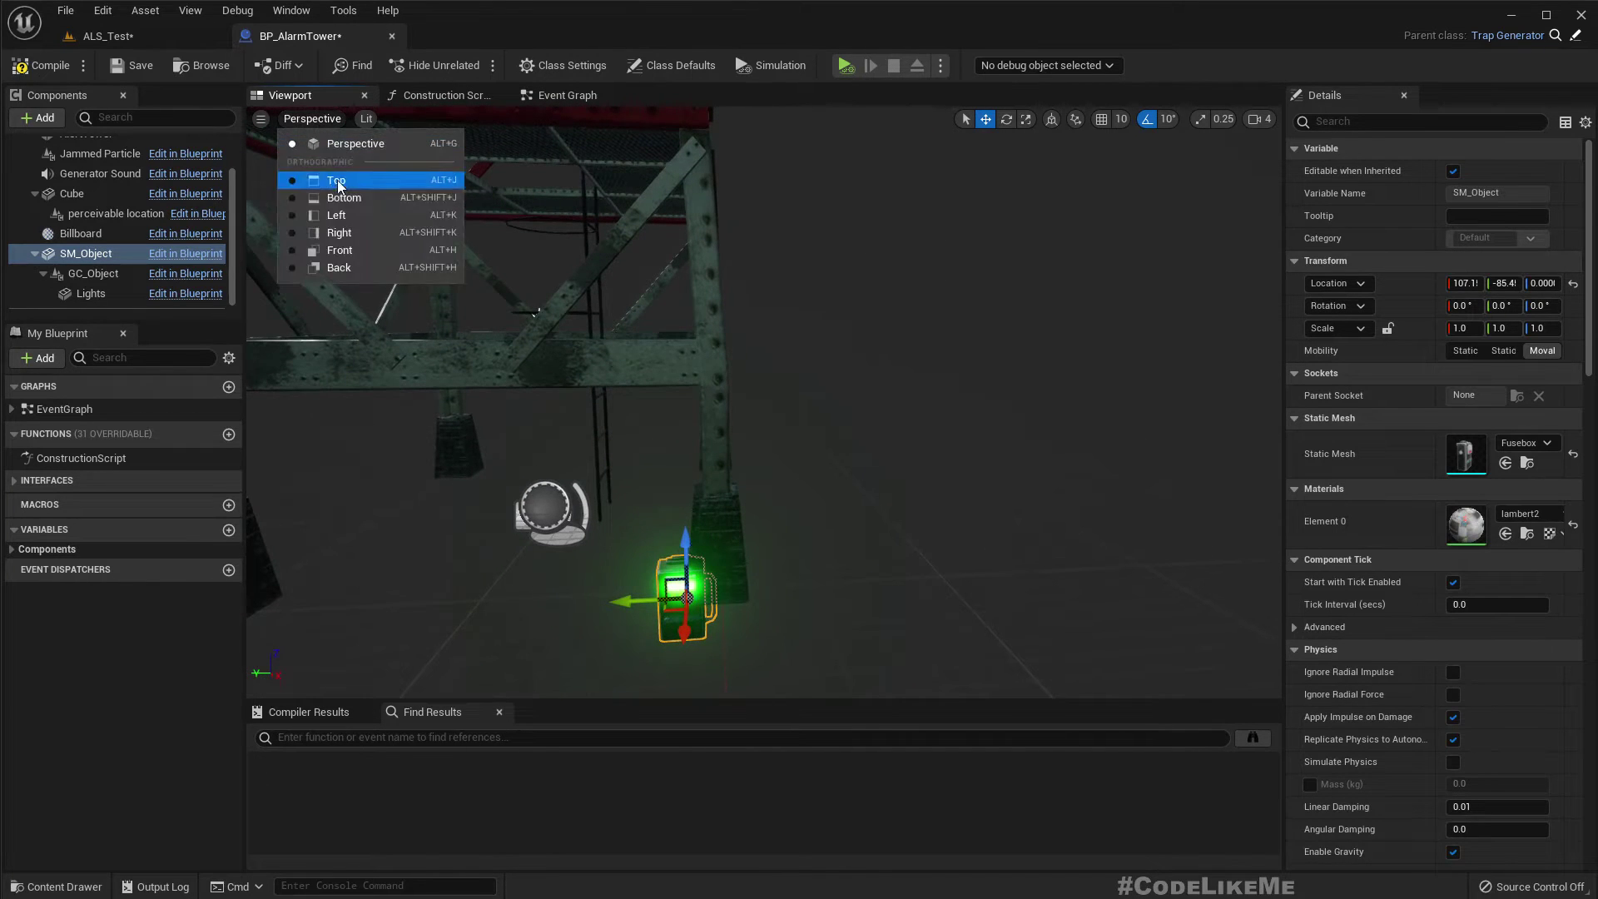
click(350, 236)
scroll(885, 391, up, 3)
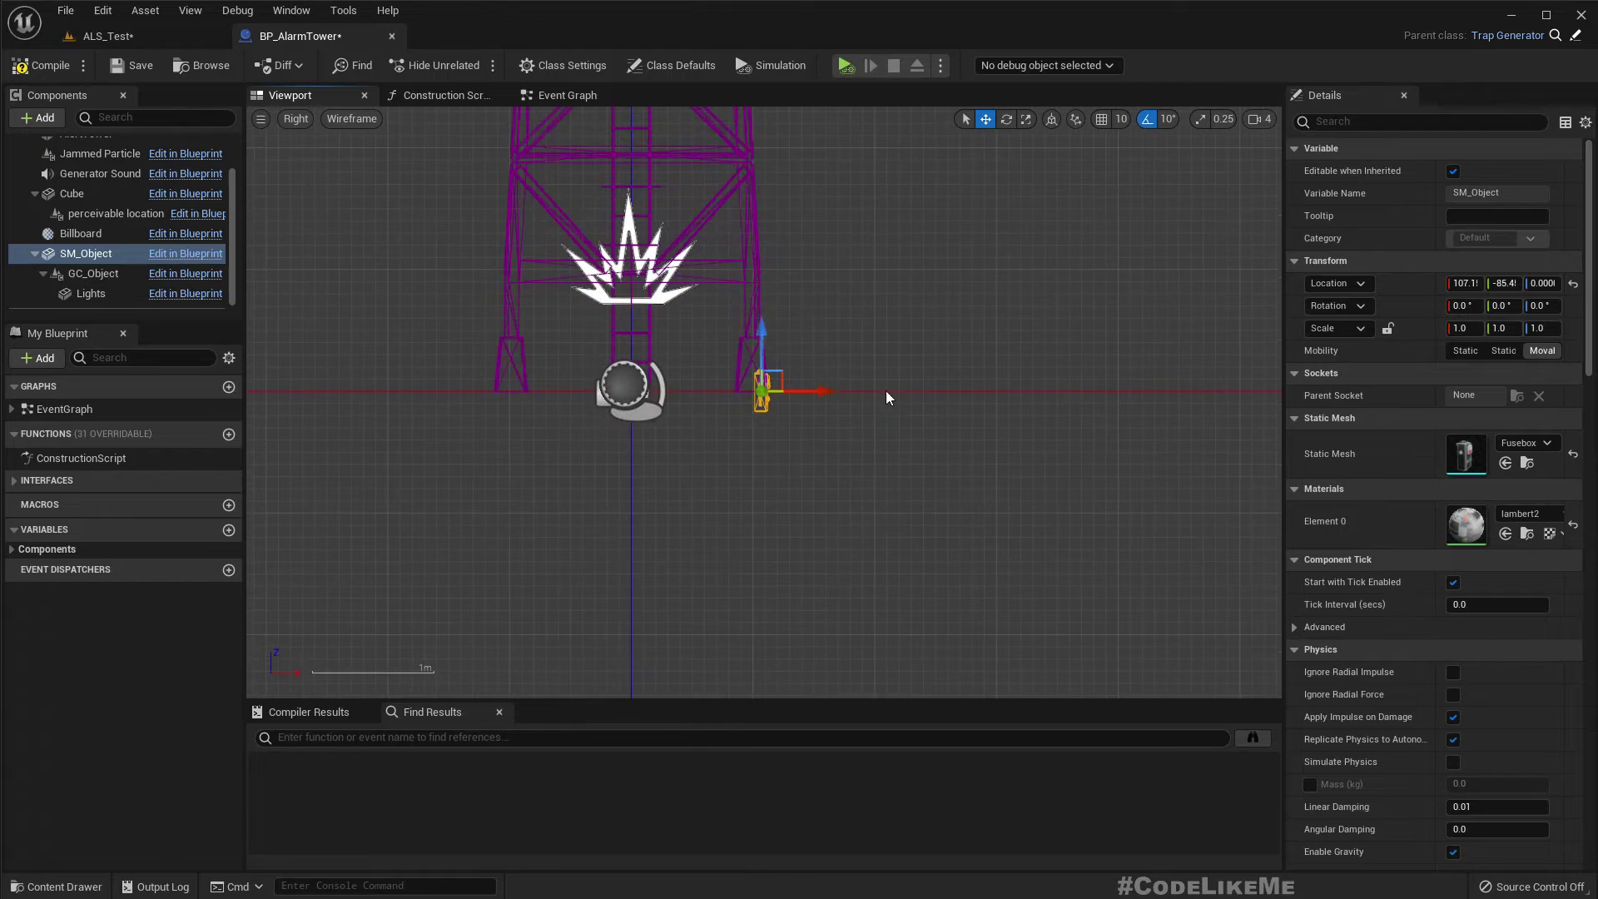
right_drag(842, 282, 813, 405)
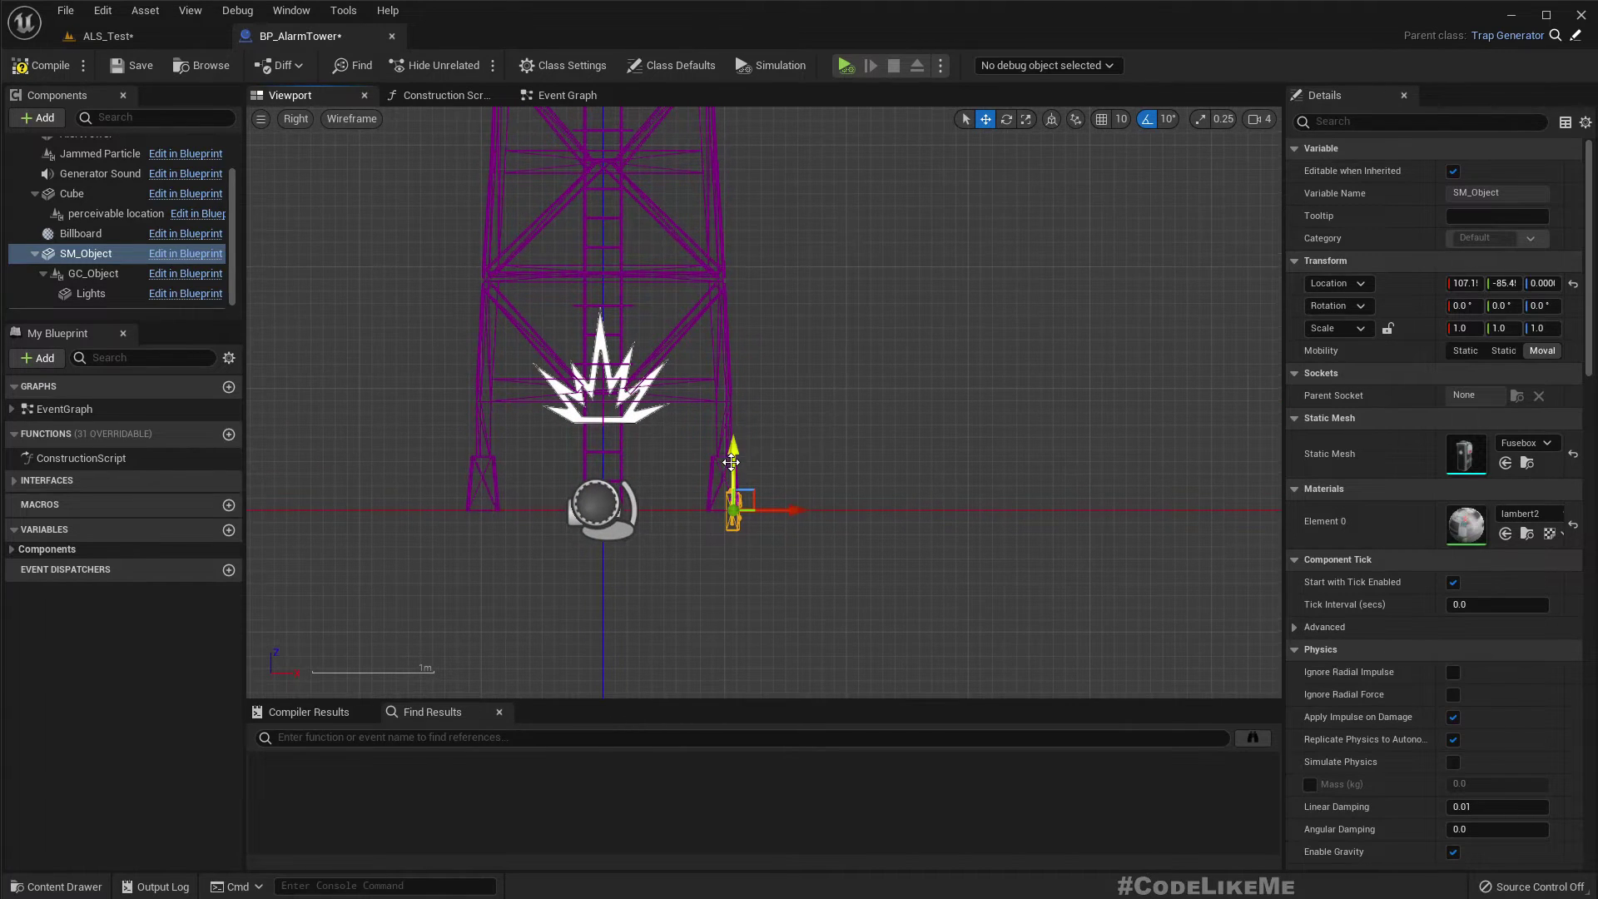
drag(731, 462, 746, 330)
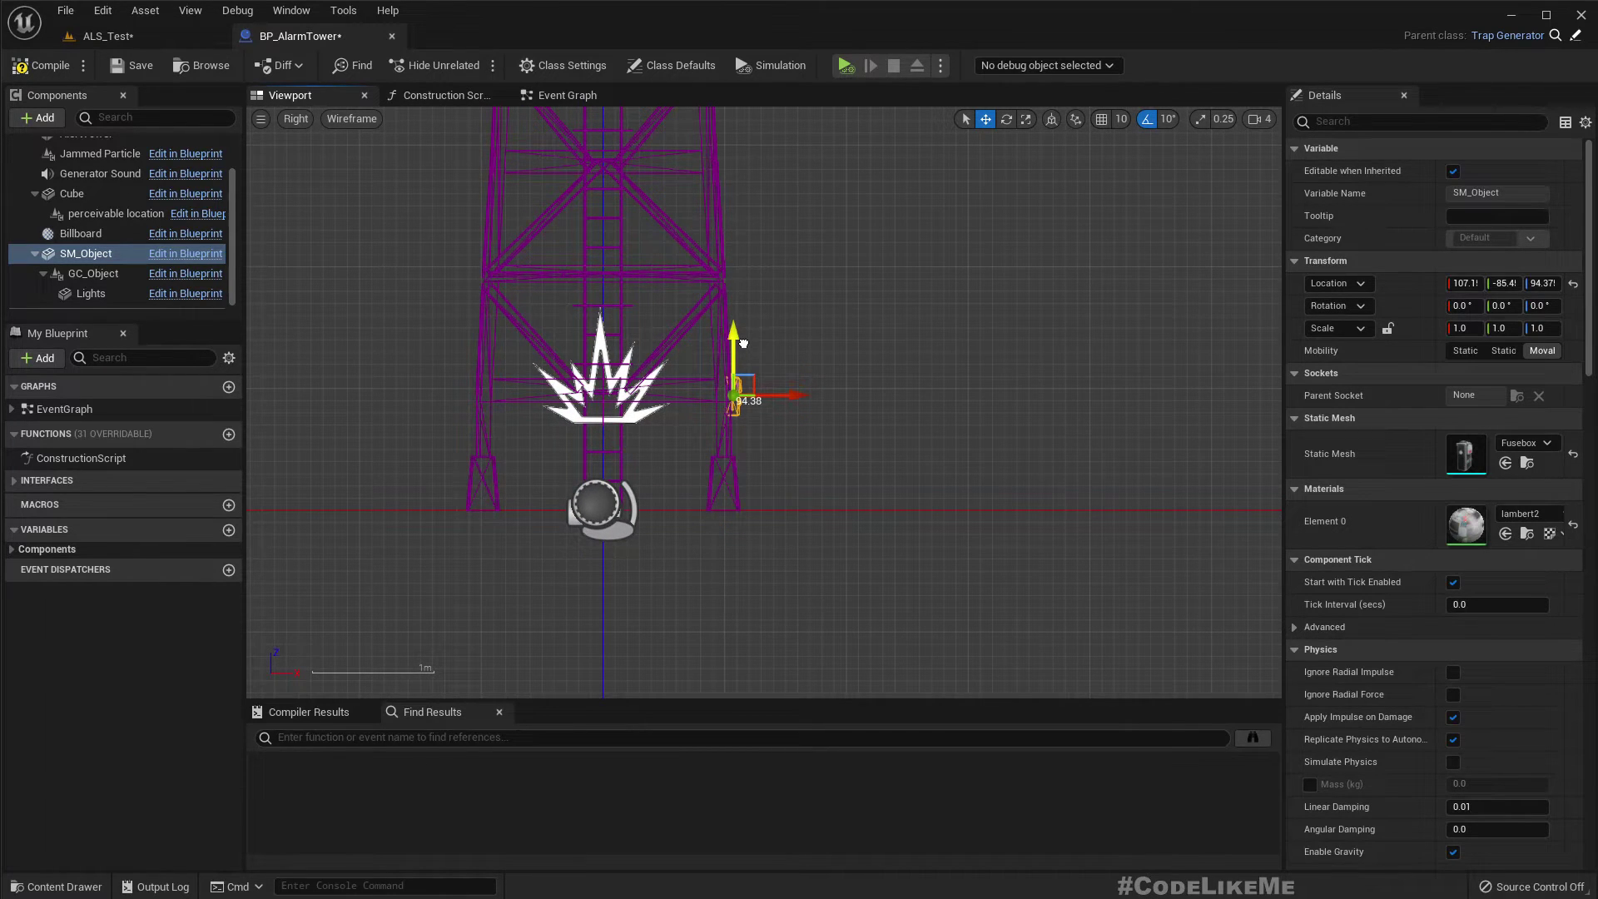
scroll(809, 408, up, 2)
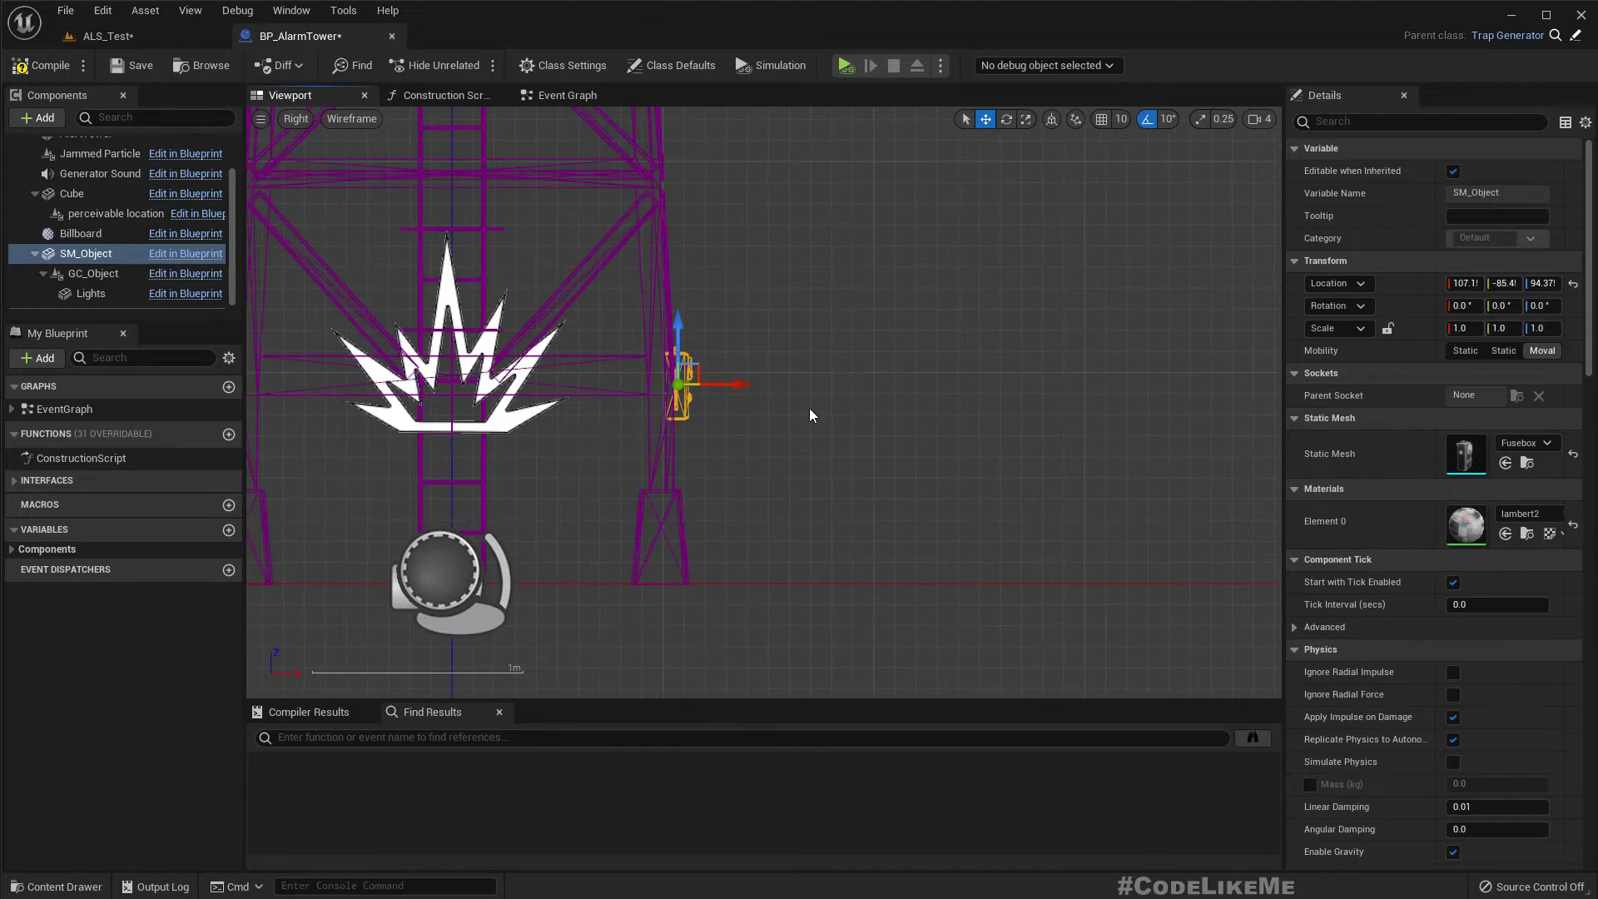
drag(736, 383, 745, 381)
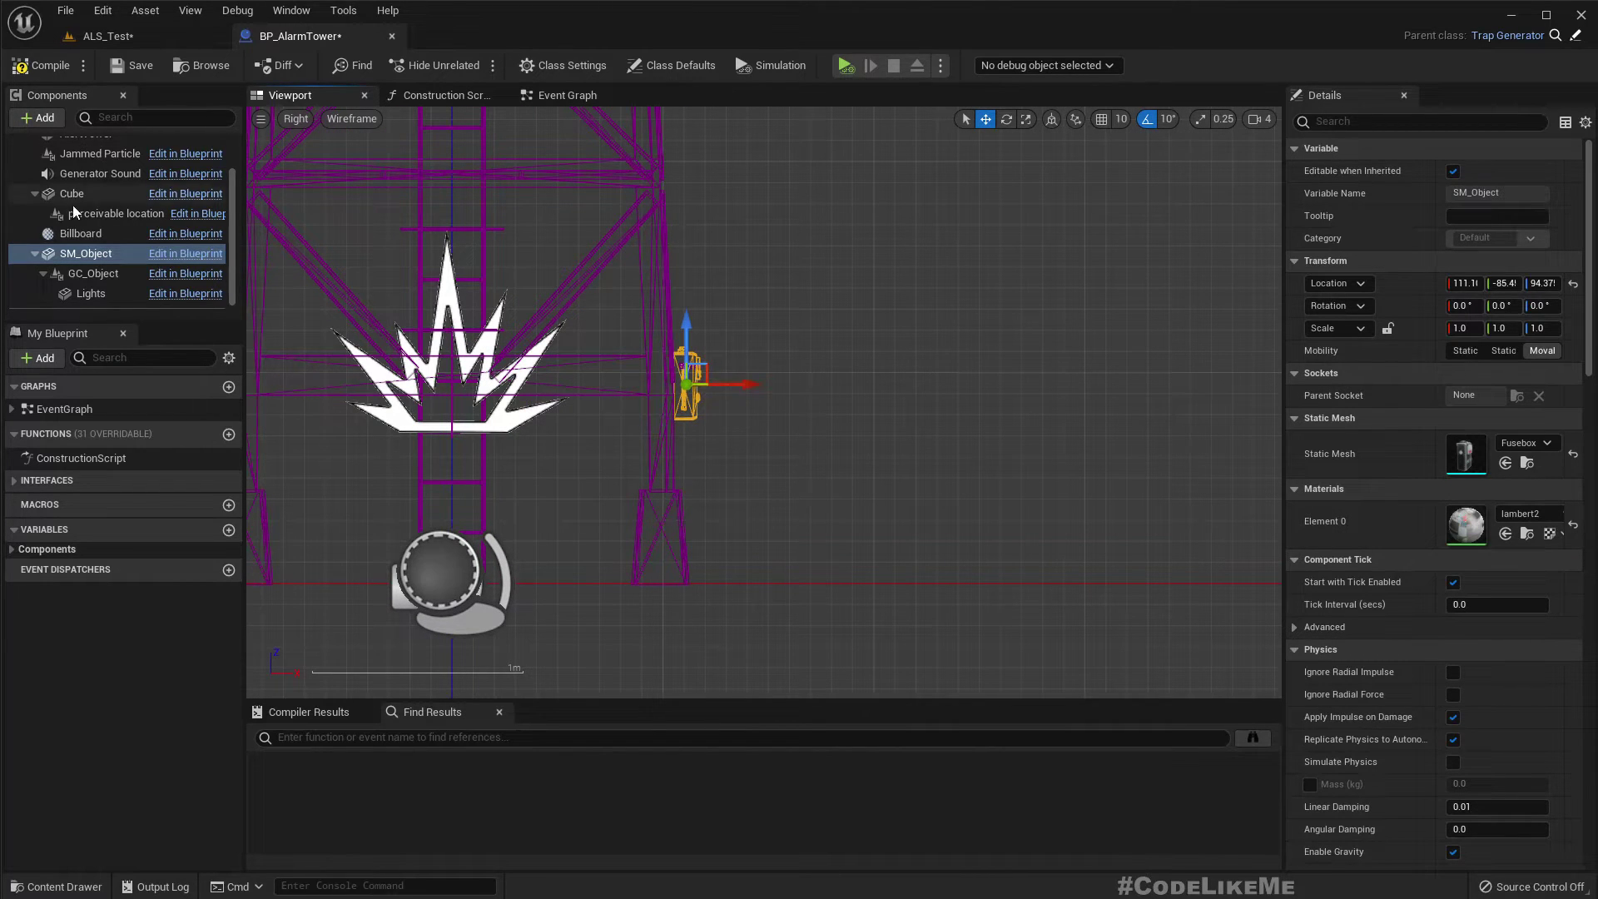
In the front orthographic view, align SM_Object with the tower leg at about Y -98.1, Z 99.7
click(298, 118)
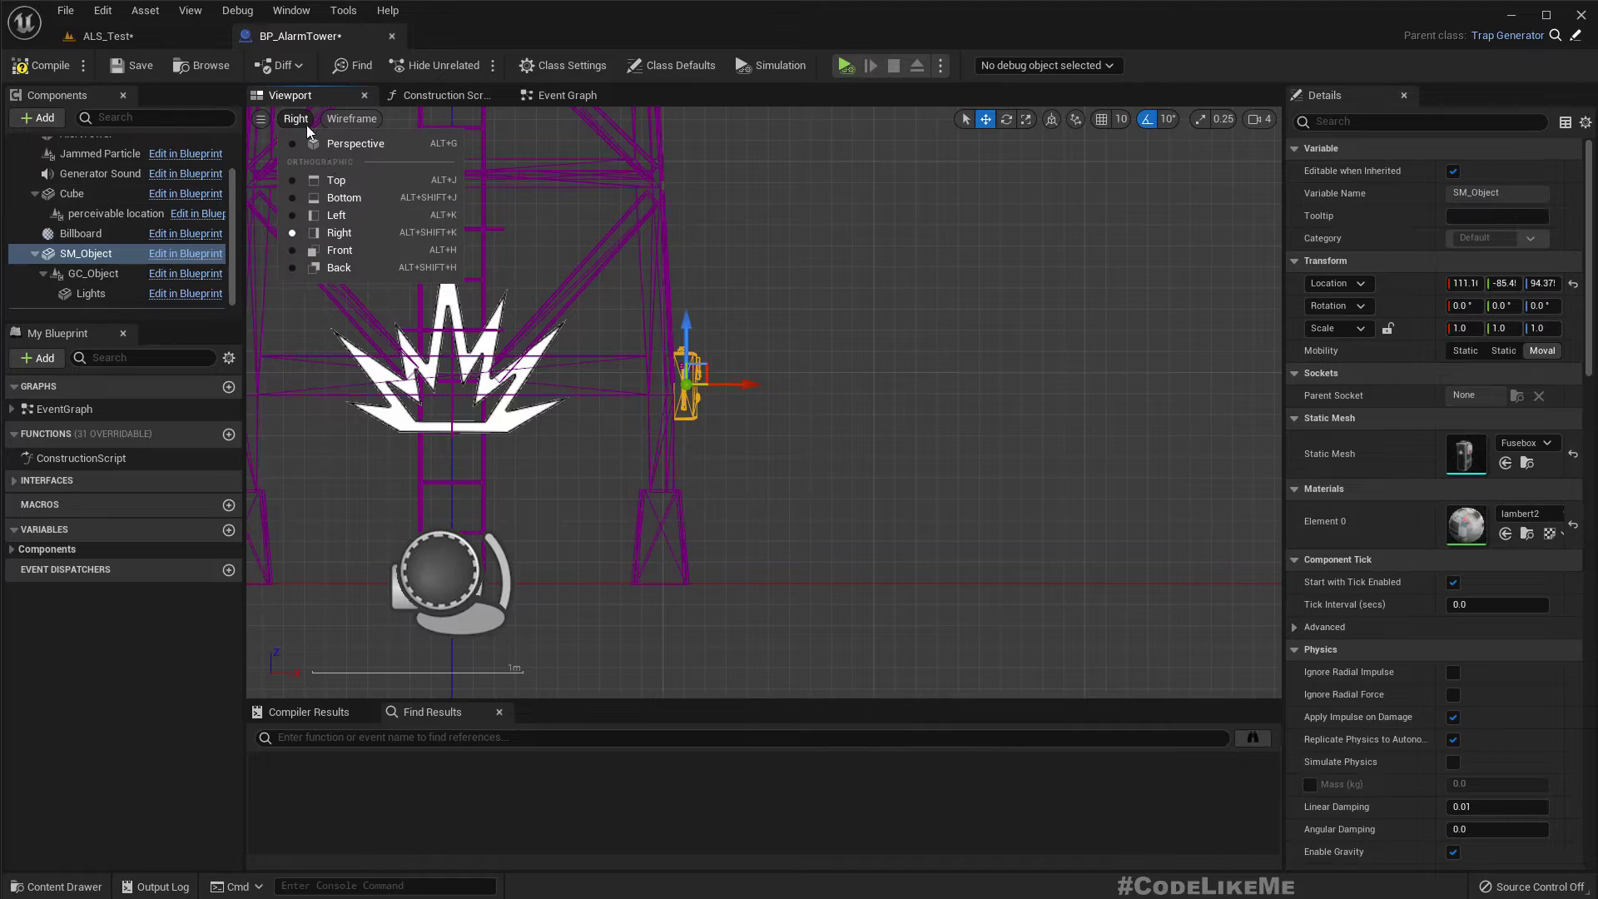
click(362, 253)
scroll(1029, 476, up, 3)
right_drag(1028, 476, 930, 506)
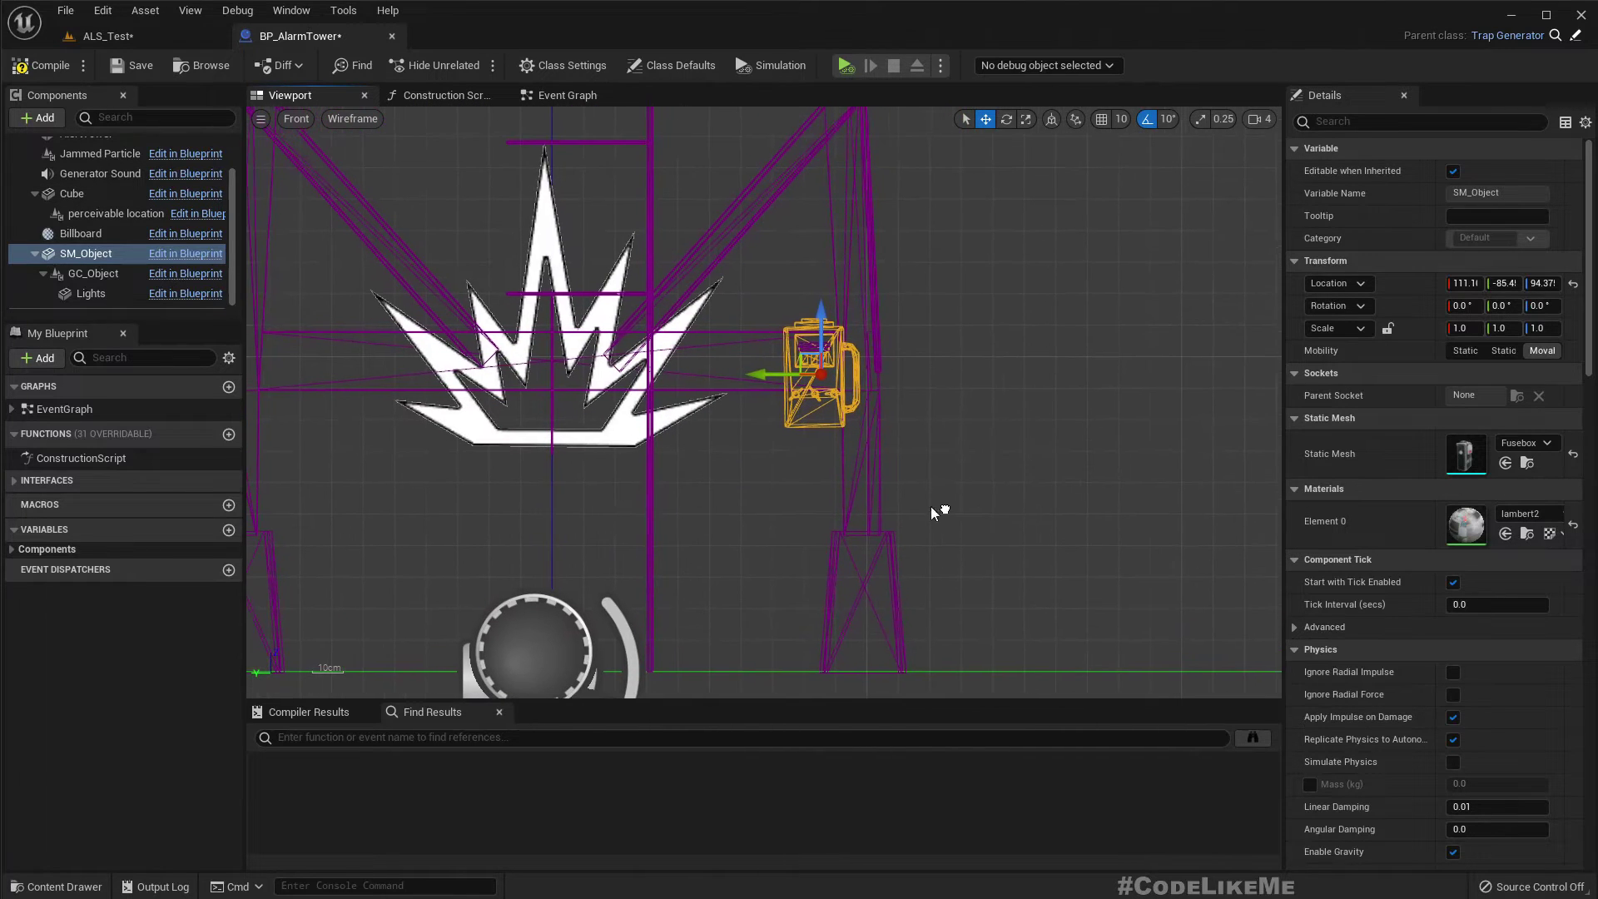
drag(755, 377, 791, 379)
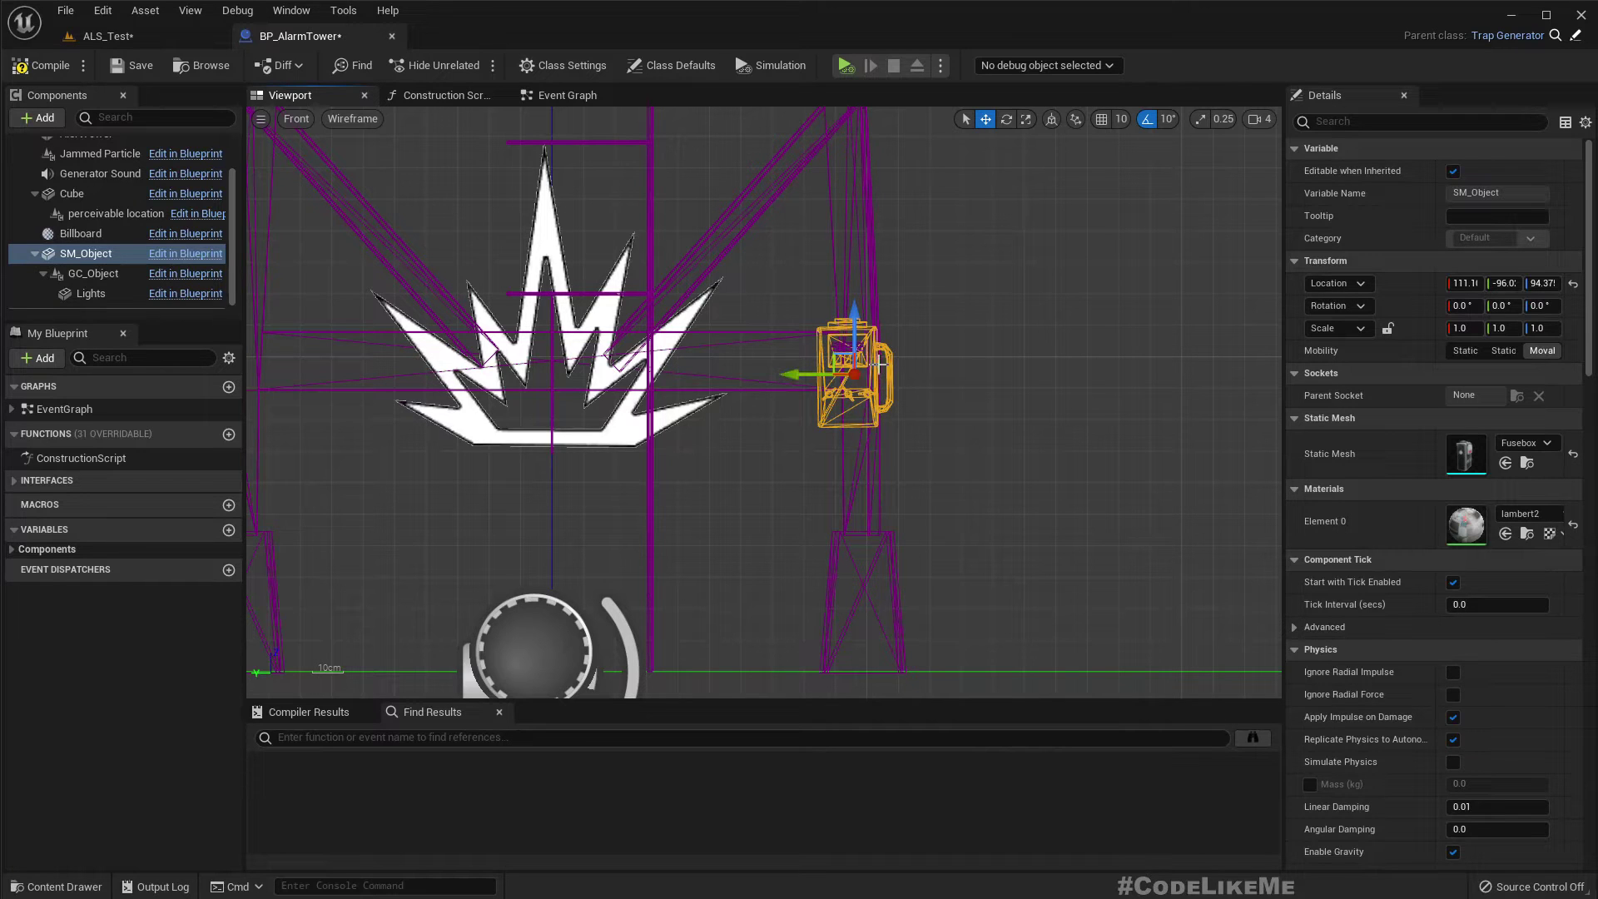
drag(857, 338, 858, 308)
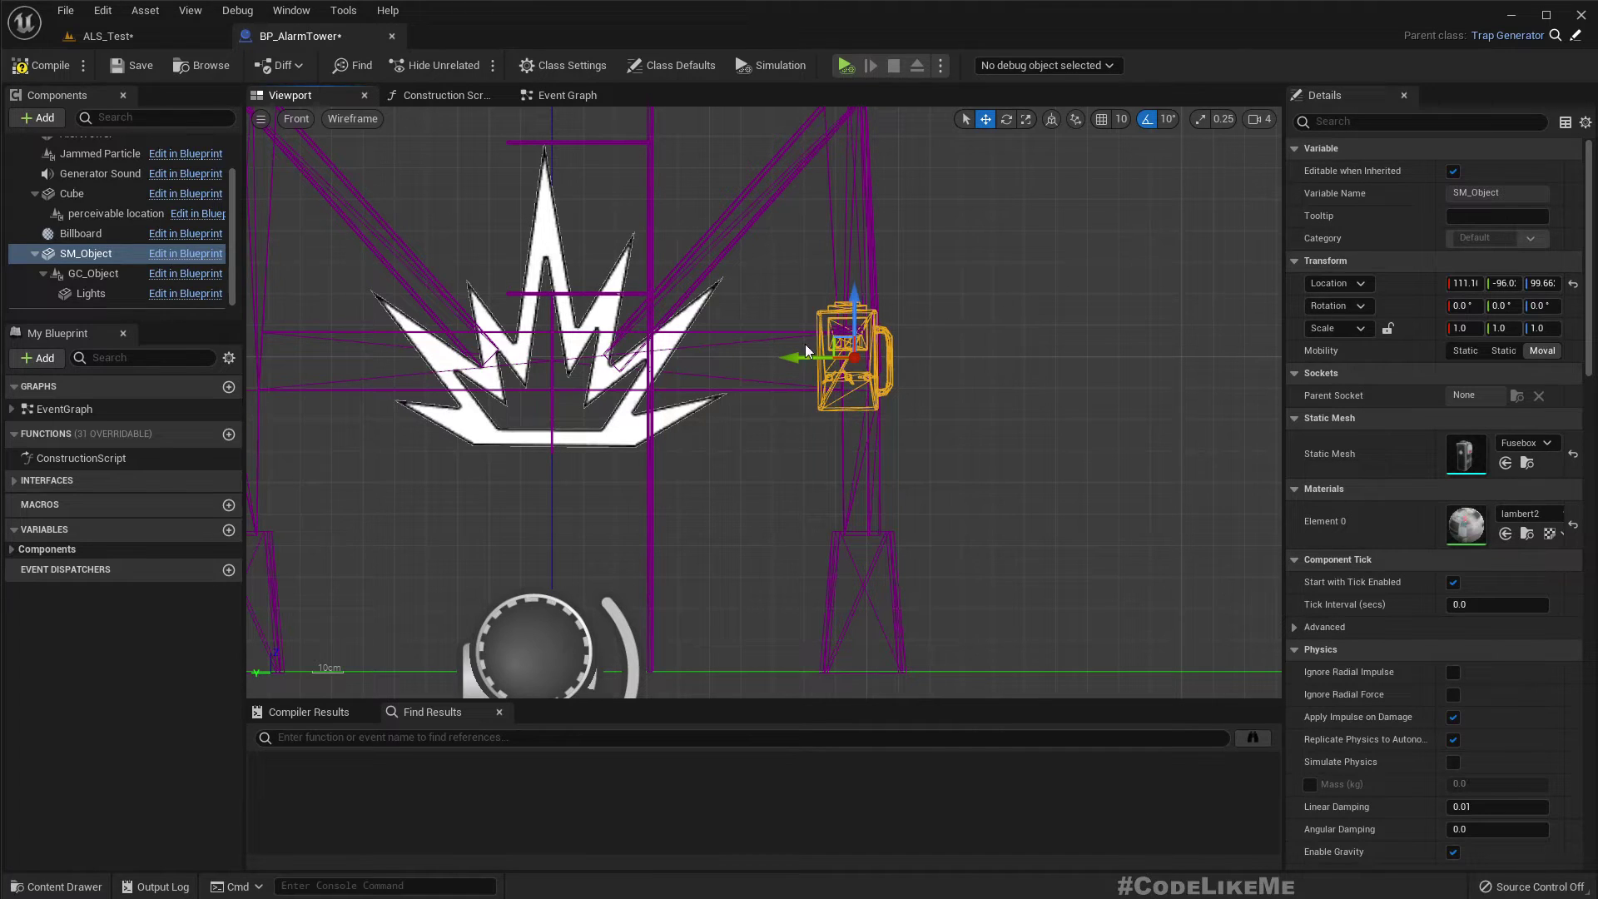
drag(785, 358, 799, 359)
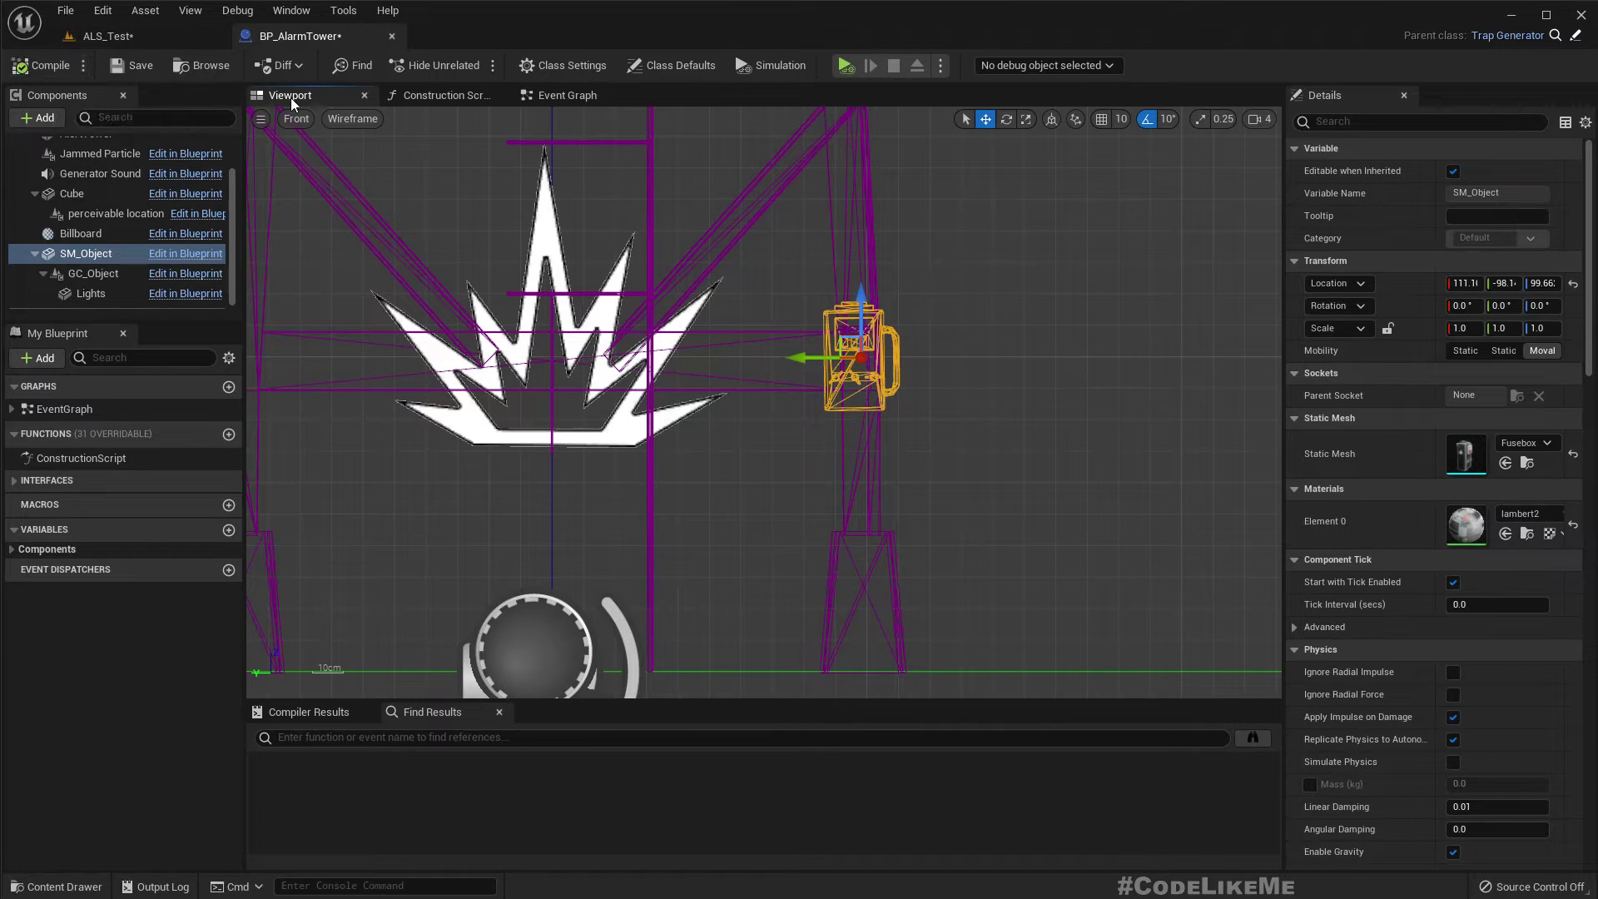
Return to the perspective view and move the Cube component horizontally over to the fusebox, at about Y -95.3
click(304, 122)
click(309, 143)
right_drag(569, 279, 350, 291)
right_drag(1099, 300, 626, 325)
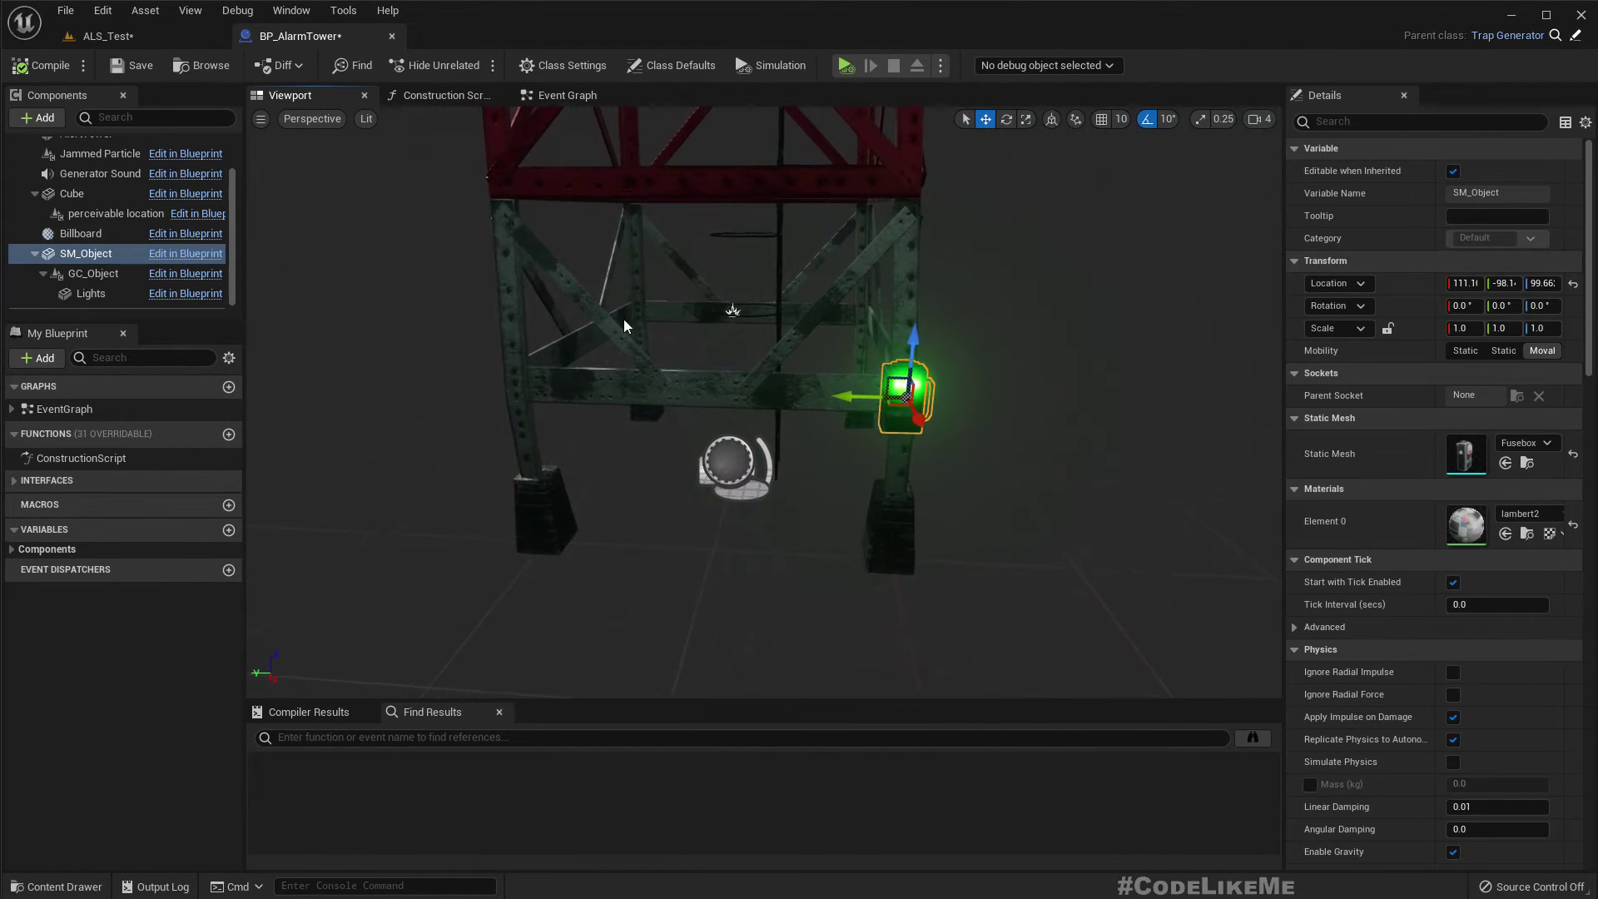
click(631, 400)
right_drag(634, 399, 744, 457)
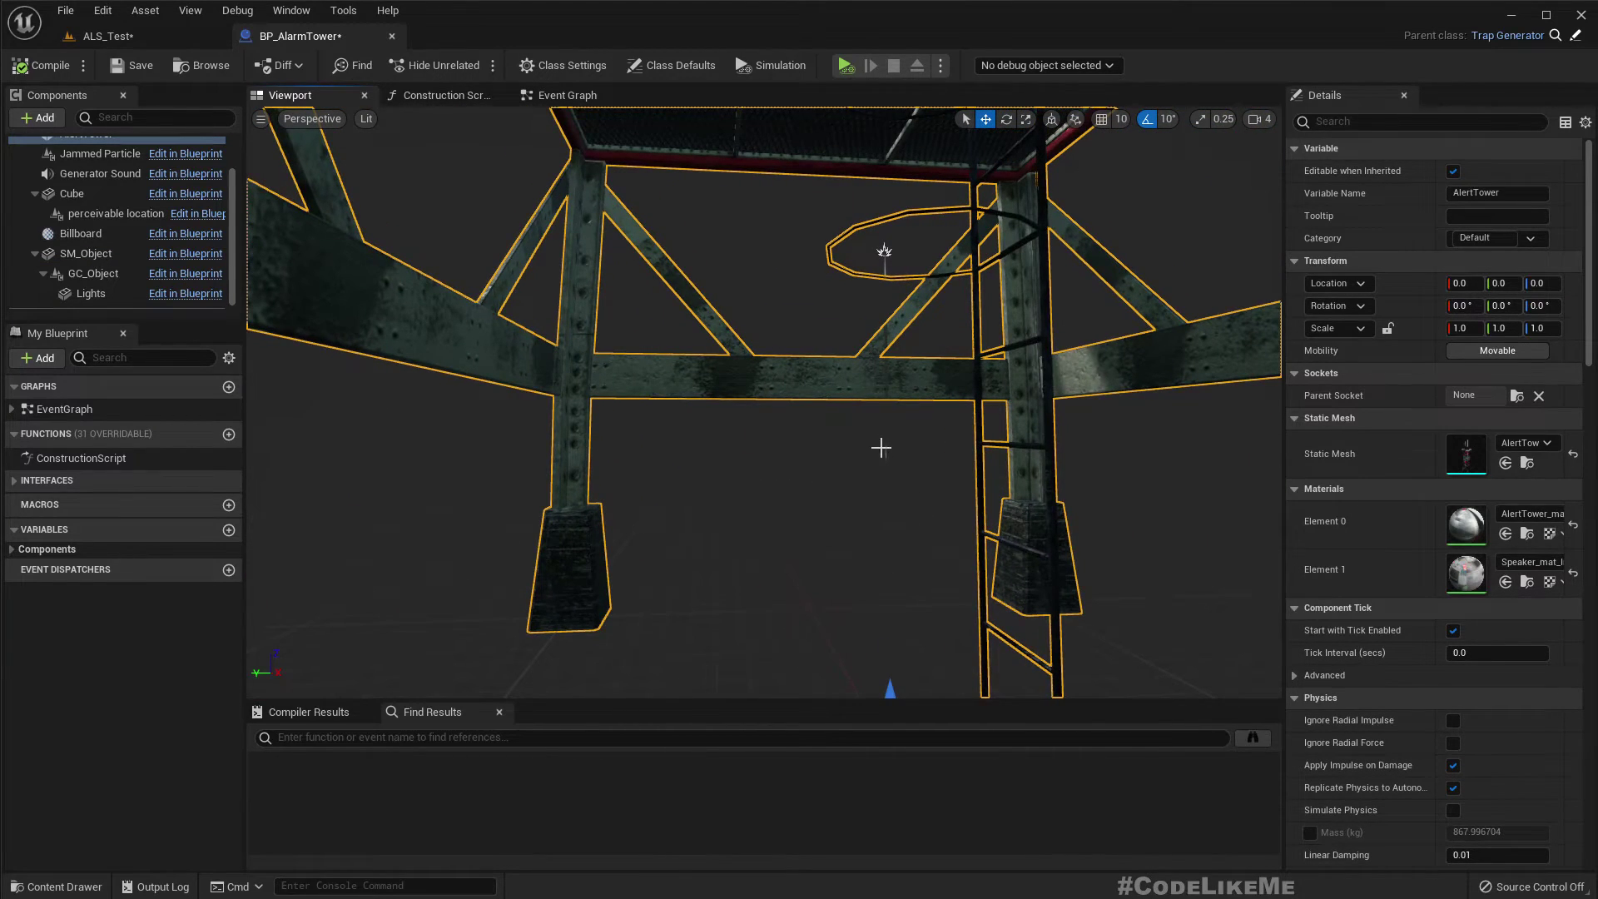
click(881, 448)
right_drag(856, 465, 753, 368)
key(s)
key(d)
key(w)
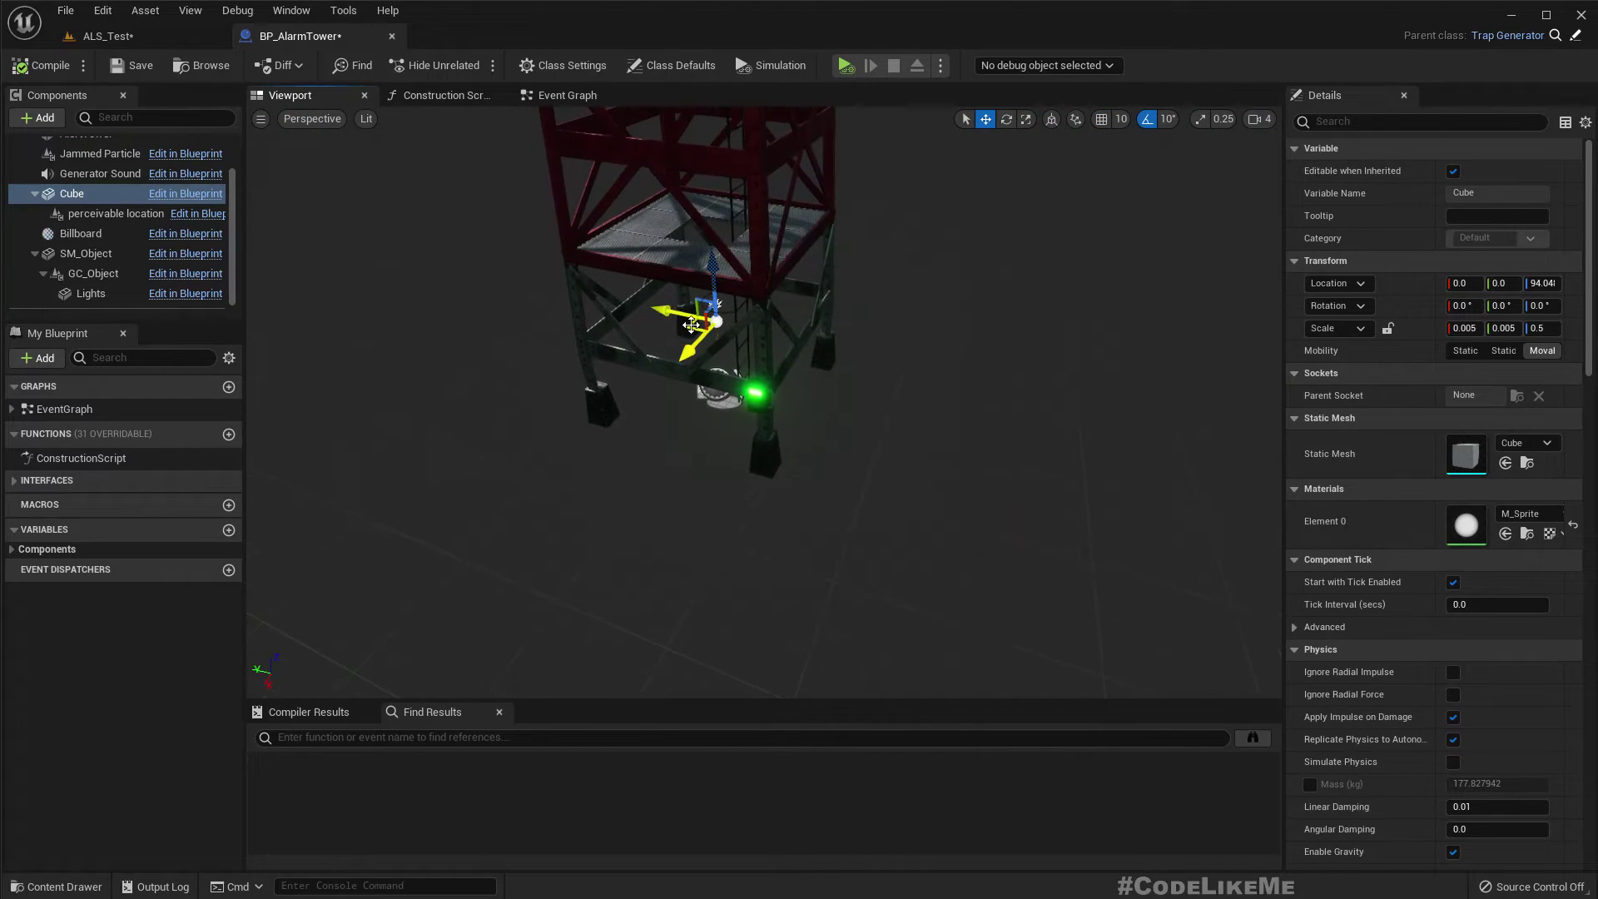
drag(692, 325, 734, 405)
Shift the Cube component outward to about X 114.3 and raise it above the fusebox to about Z 130.2
key(d)
right_drag(798, 408, 665, 357)
key(w)
drag(804, 372, 756, 372)
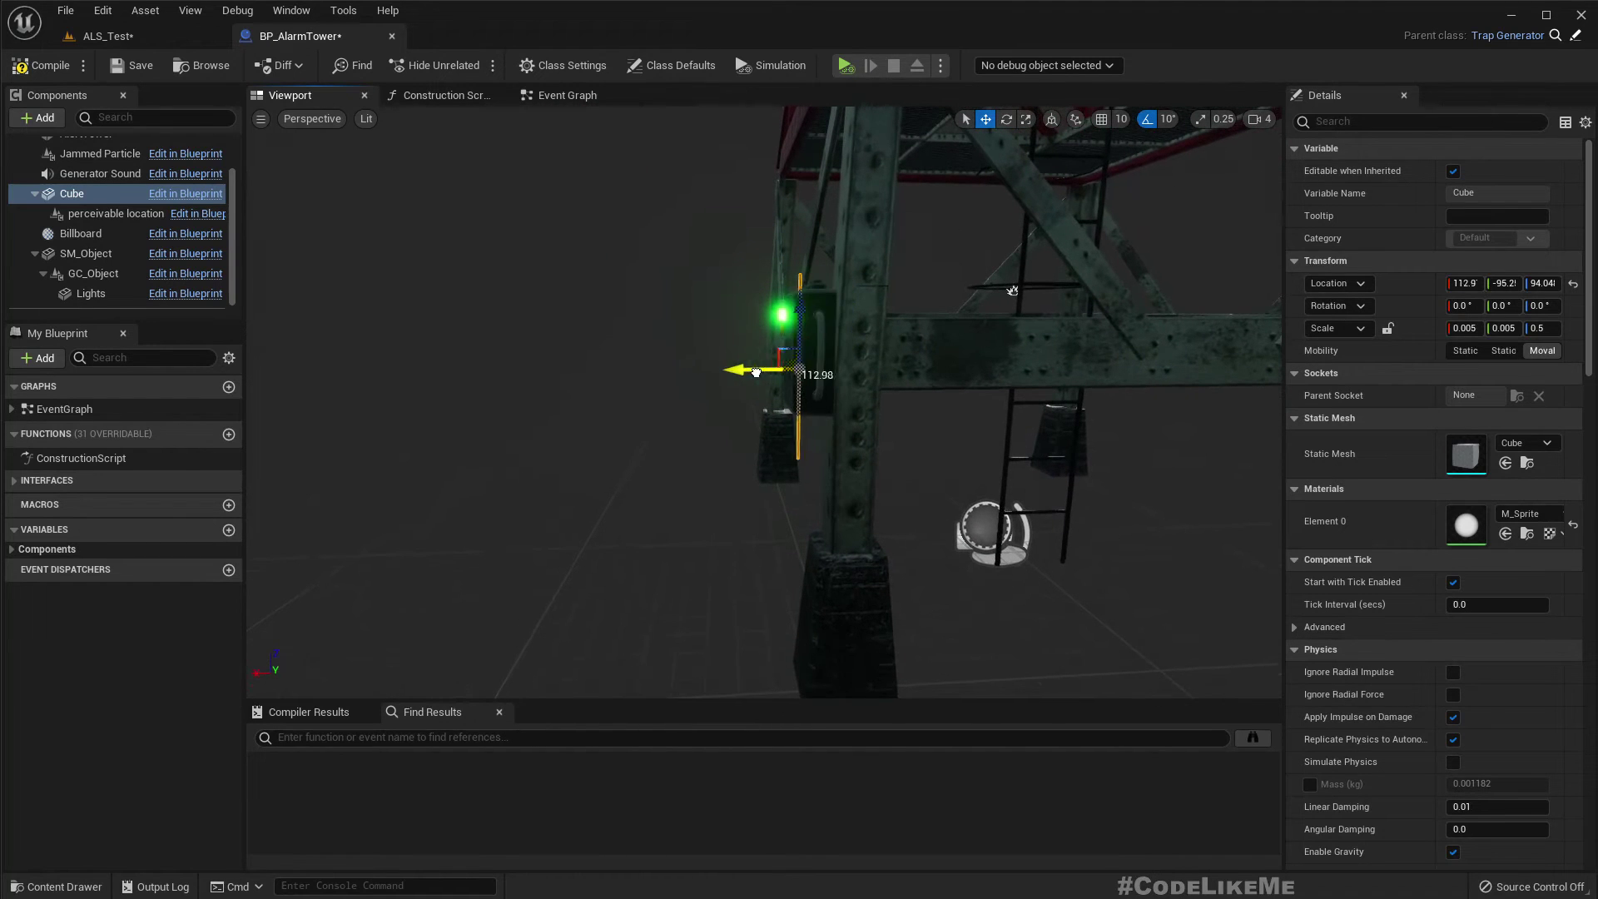
drag(794, 312, 791, 216)
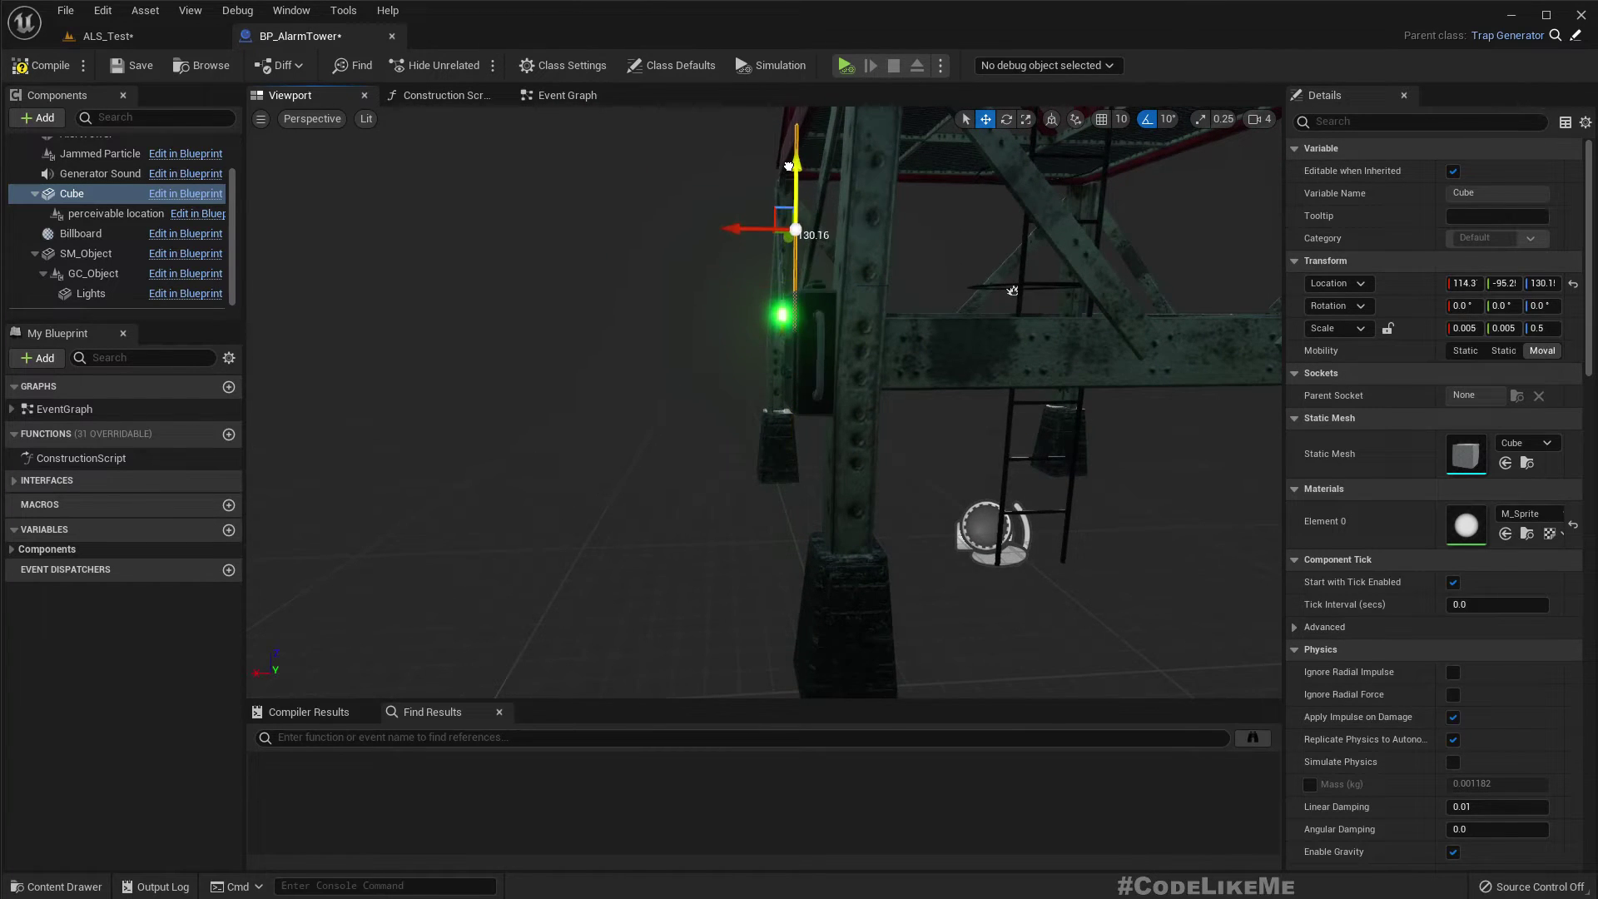
Centre the Cube component above the fusebox at about Y -97.6 and raise it to about Z 138.4
key(a)
right_drag(796, 264, 957, 264)
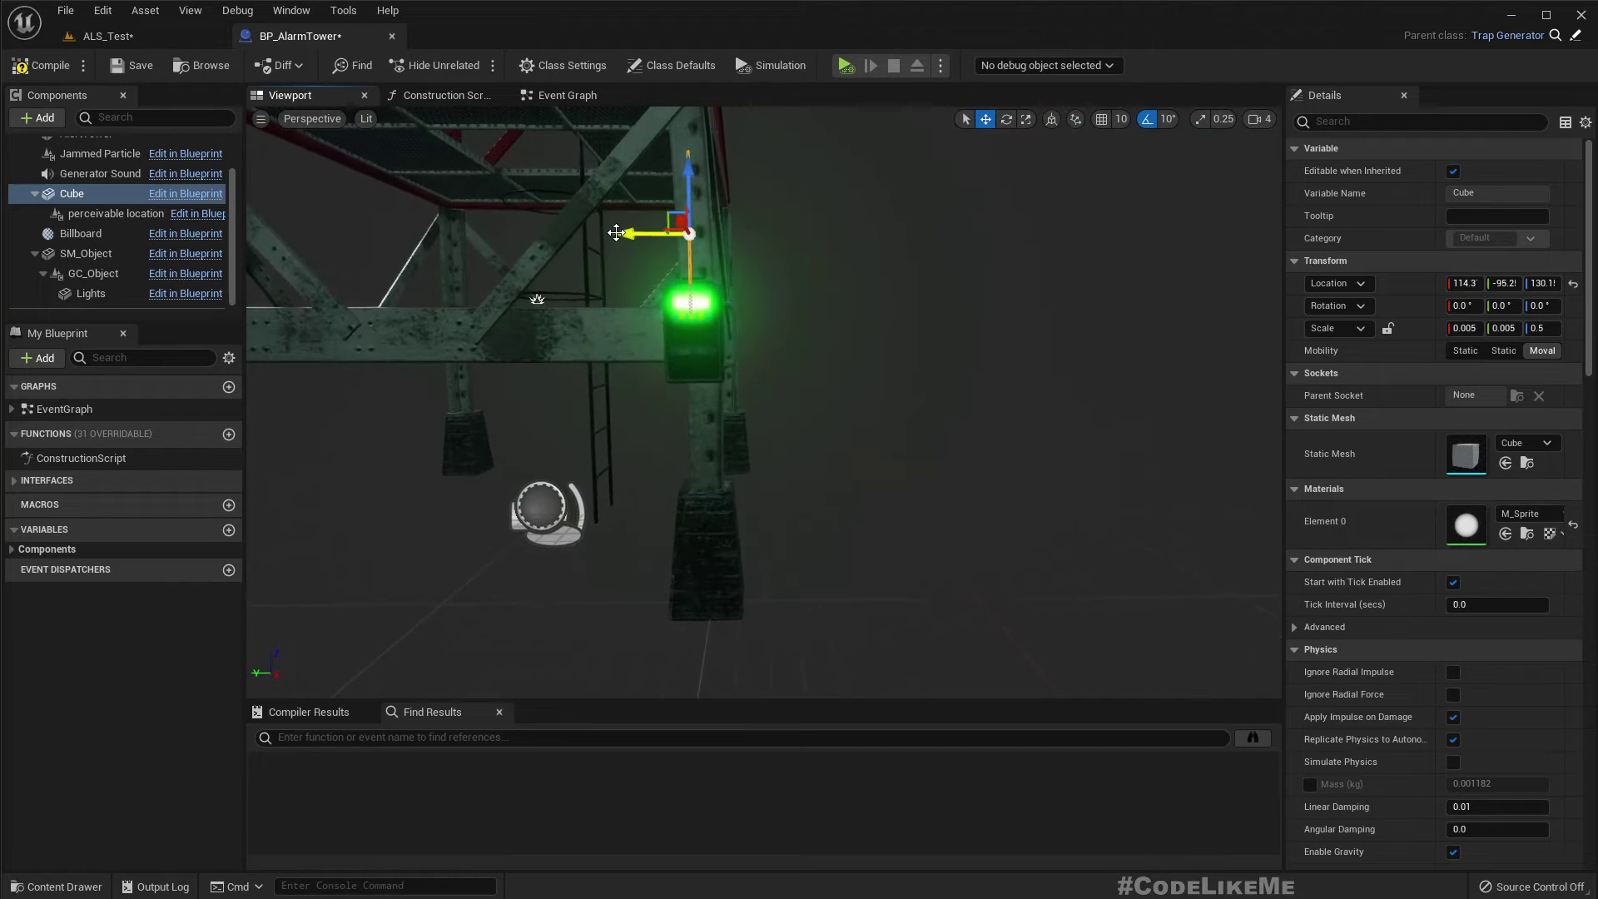
key(d)
right_drag(724, 259, 731, 225)
key(w)
key(s)
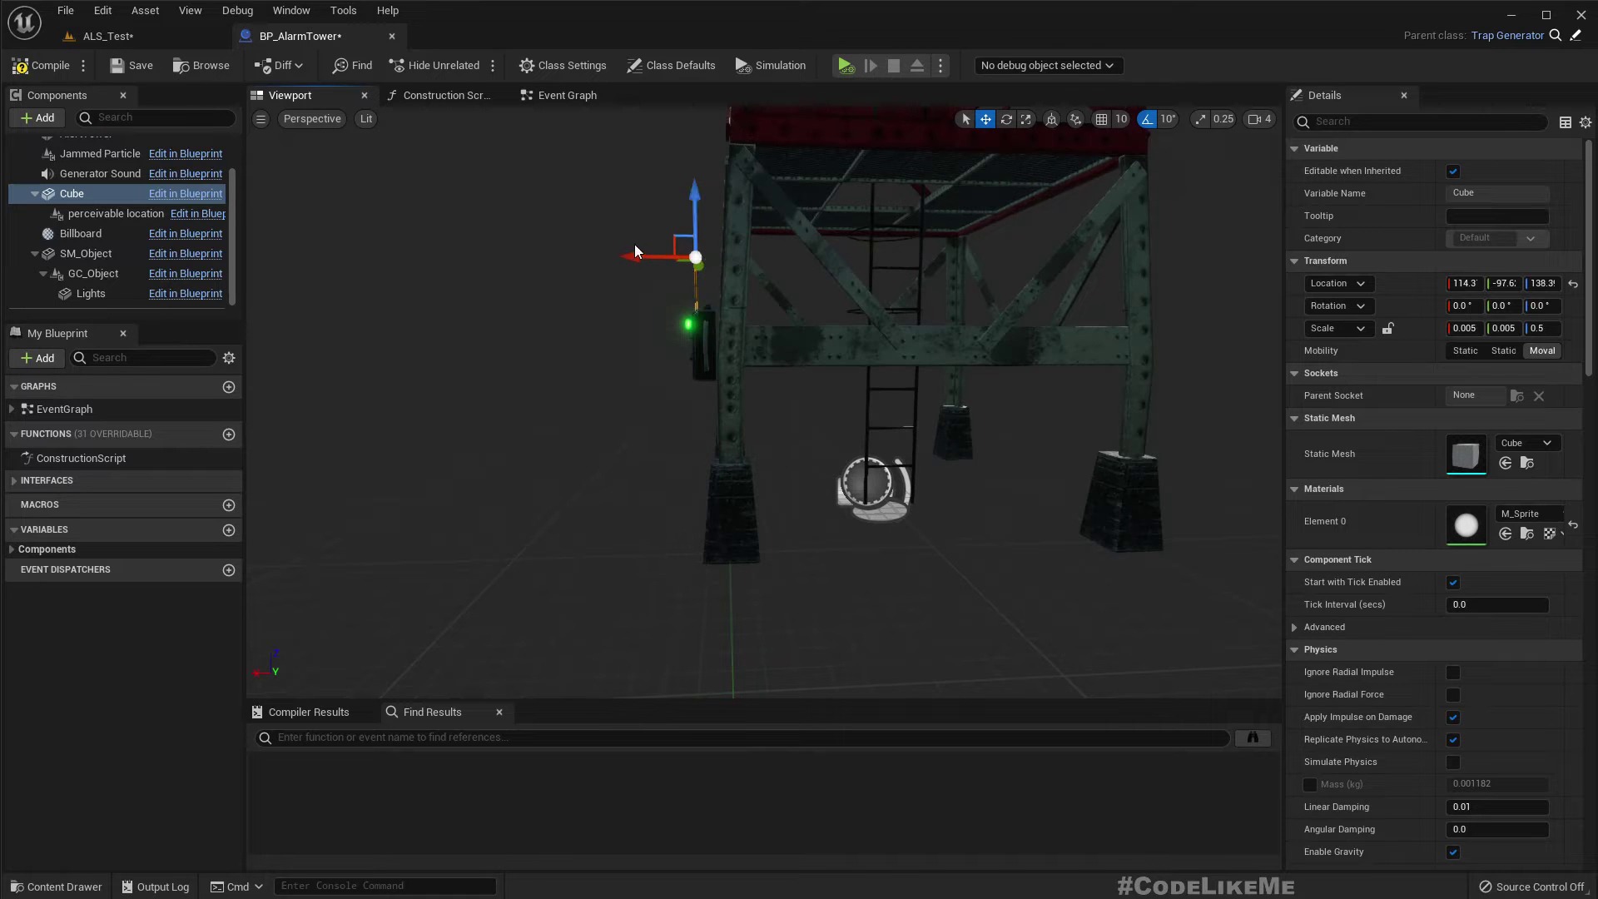
Move the Cube component closer to the tower leg, to about X 111.3
right_drag(640, 251, 988, 171)
key(a)
right_drag(1086, 233, 1165, 362)
key(w)
right_drag(1059, 193, 961, 386)
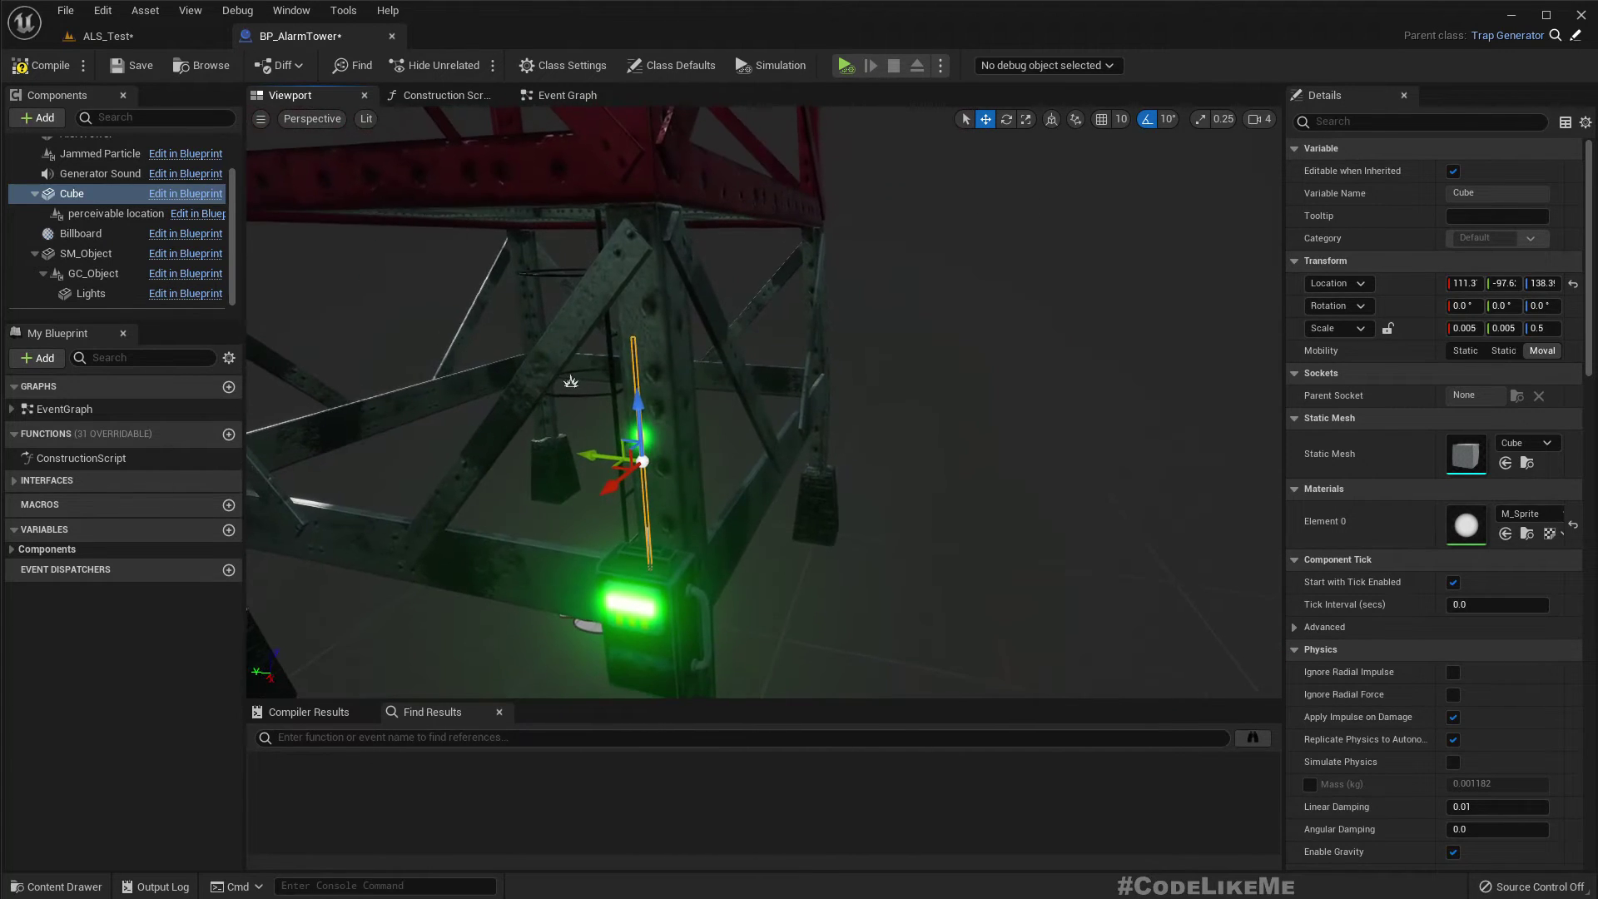
click(70, 211)
click(72, 197)
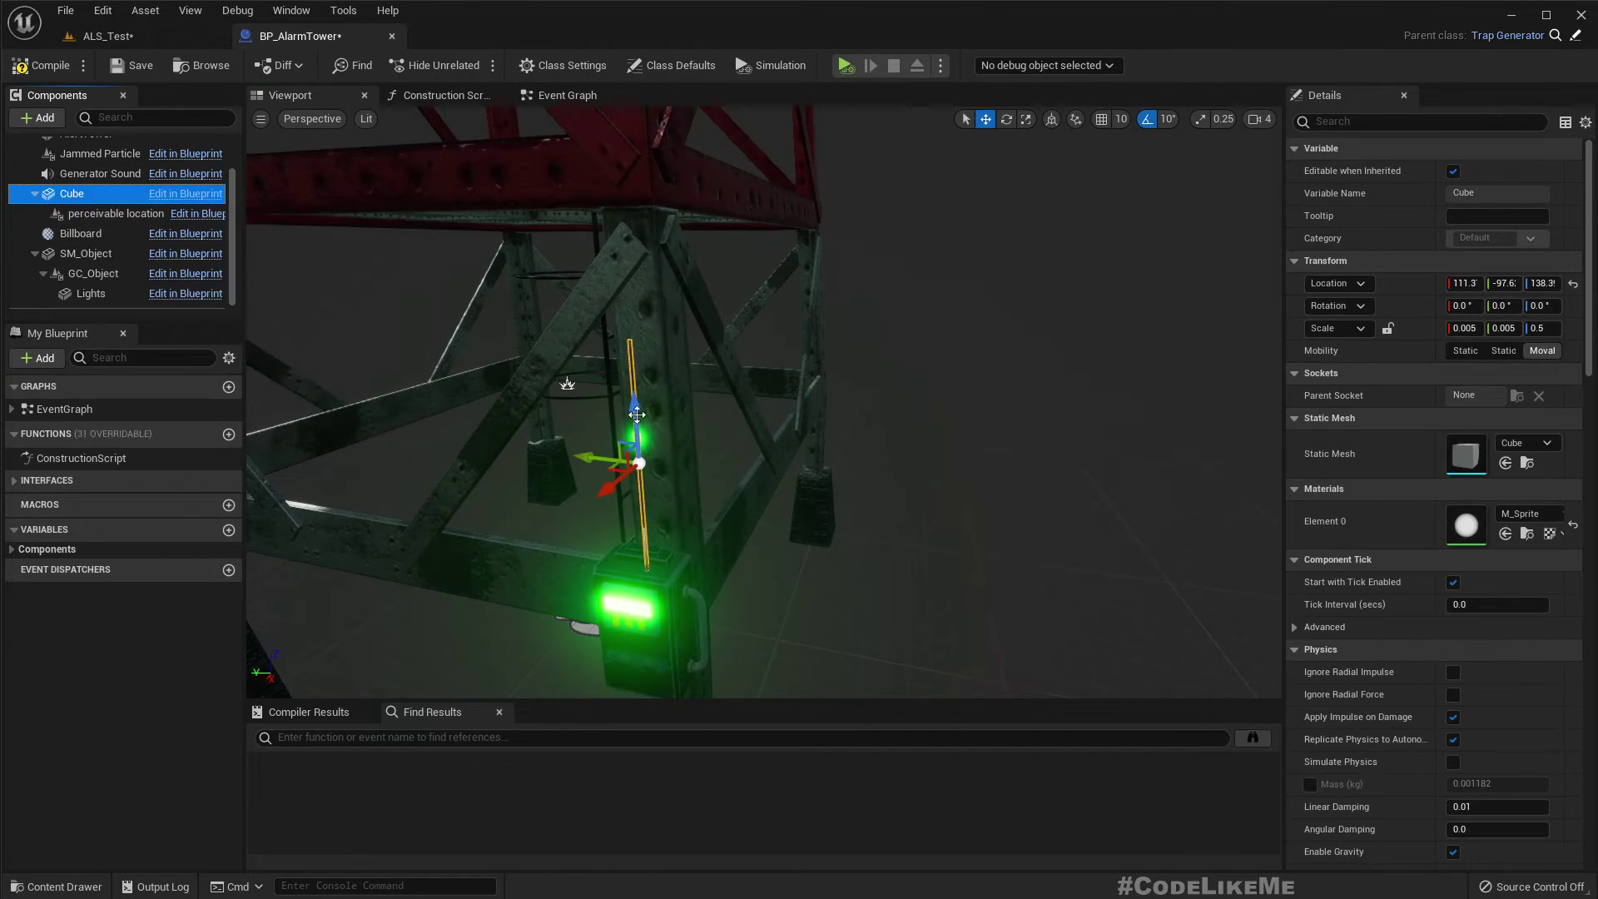
Move the Billboard component above the fusebox on the tower leg, at about X 110.8, Y -98.3, Z 166.8
drag(77, 234, 90, 192)
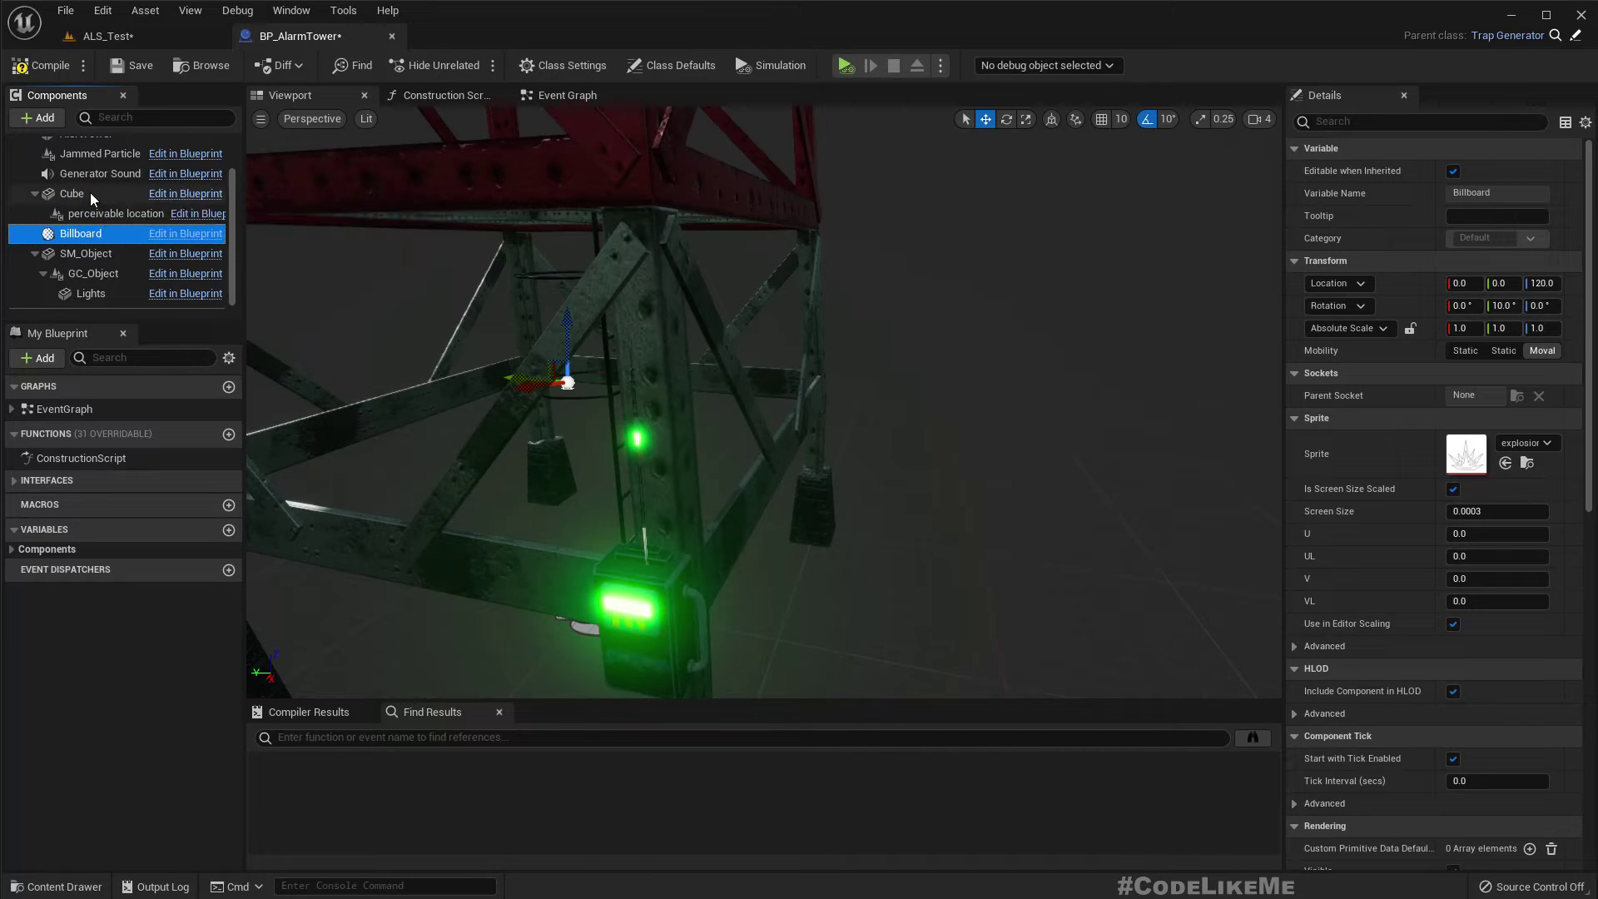
mouse_move(749, 492)
right_down()
mouse_move(633, 493)
mouse_move(666, 566)
mouse_move(740, 549)
mouse_move(749, 493)
right_up()
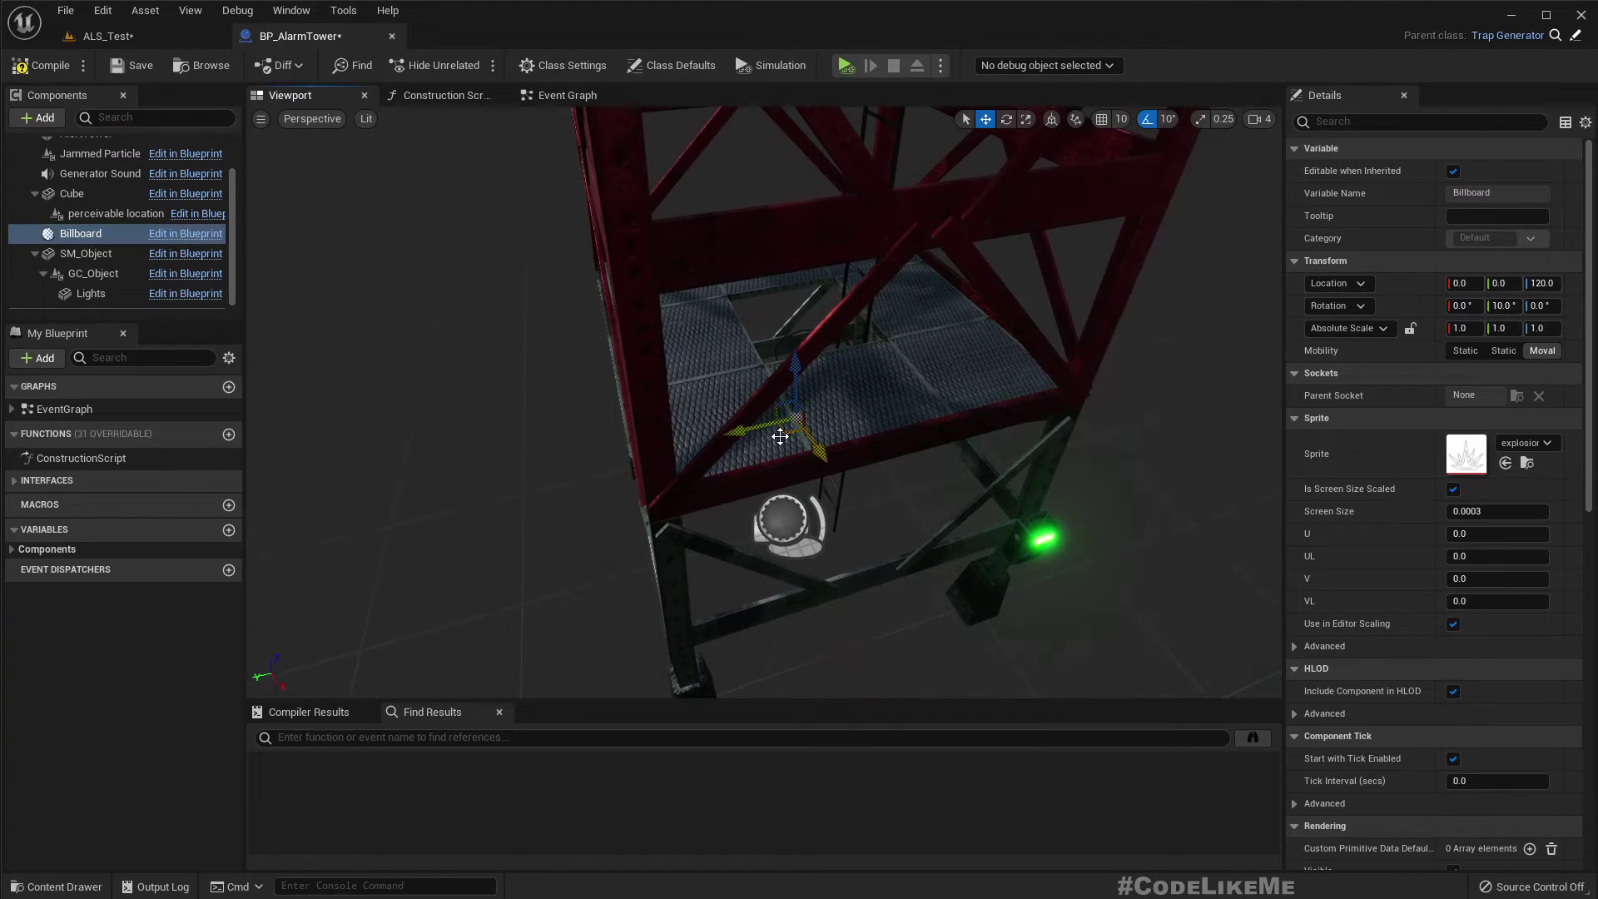
drag(779, 436, 1034, 541)
right_drag(1035, 542, 1022, 566)
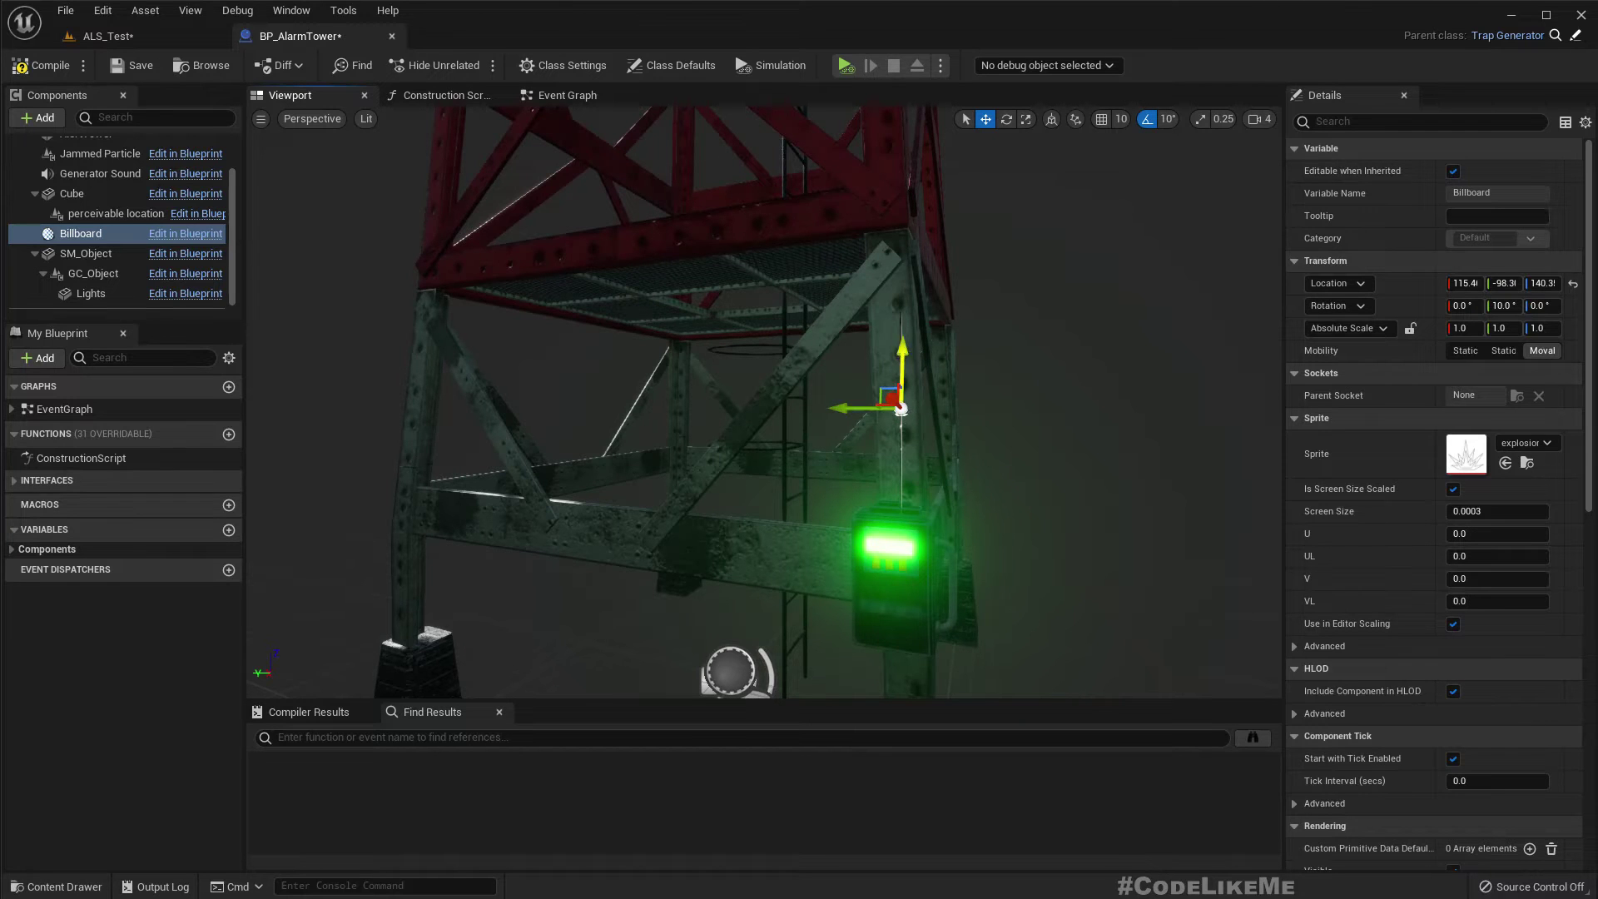
right_drag(561, 215, 561, 214)
In the front orthographic view, raise the Billboard along its tilted vertical axis to about Z 209.8
click(301, 118)
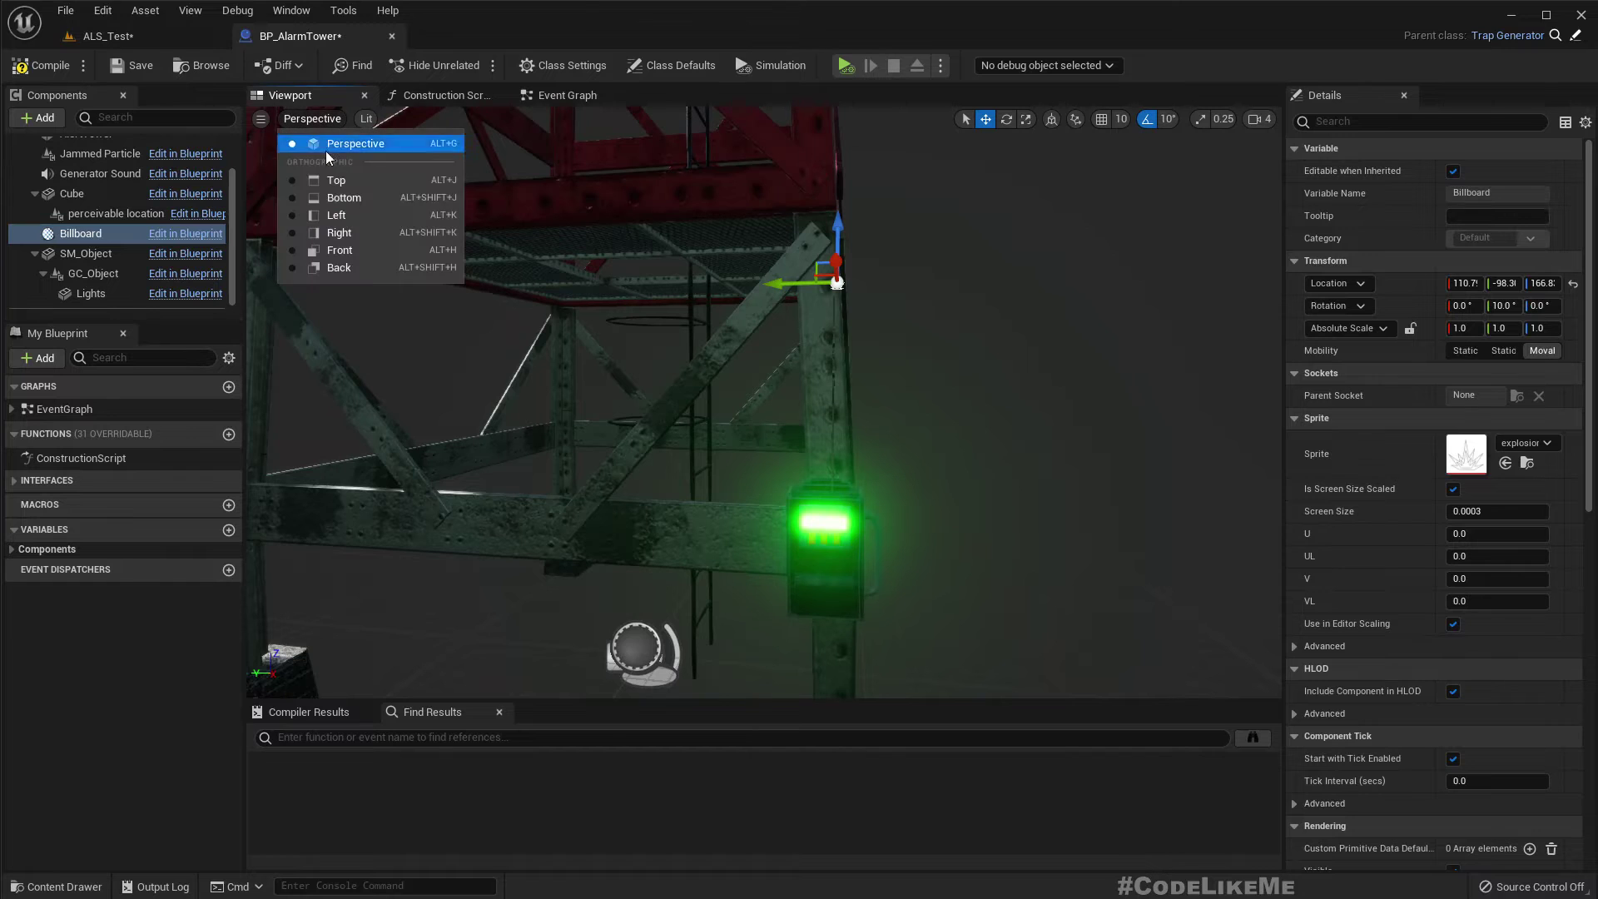
click(371, 251)
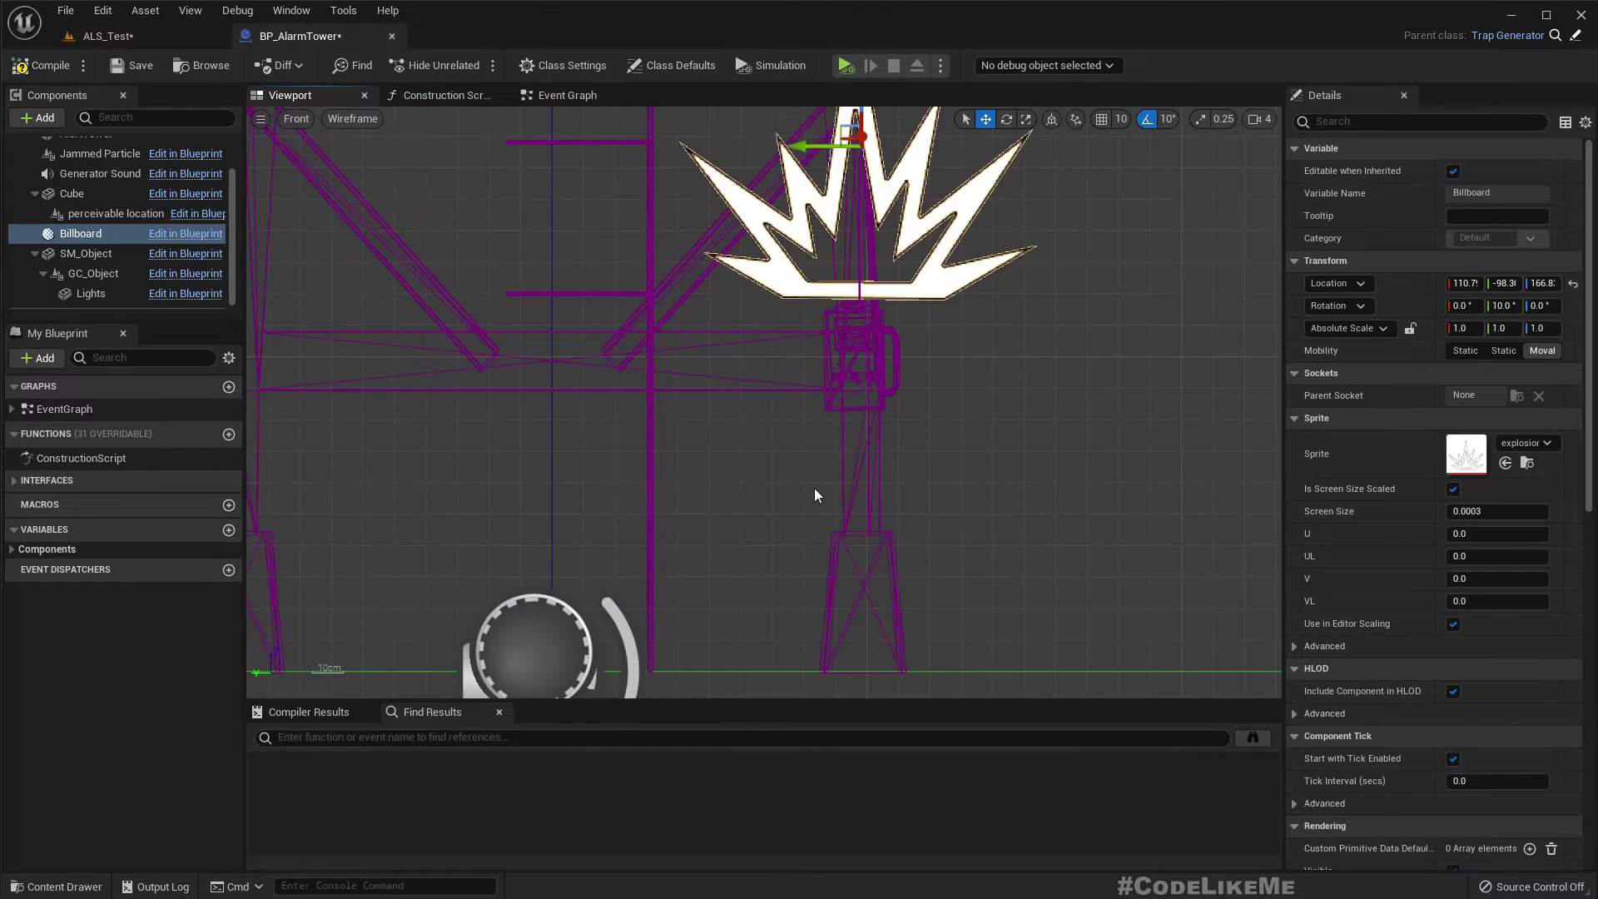
scroll(814, 488, down, 3)
scroll(880, 427, up, 3)
right_drag(884, 421, 853, 558)
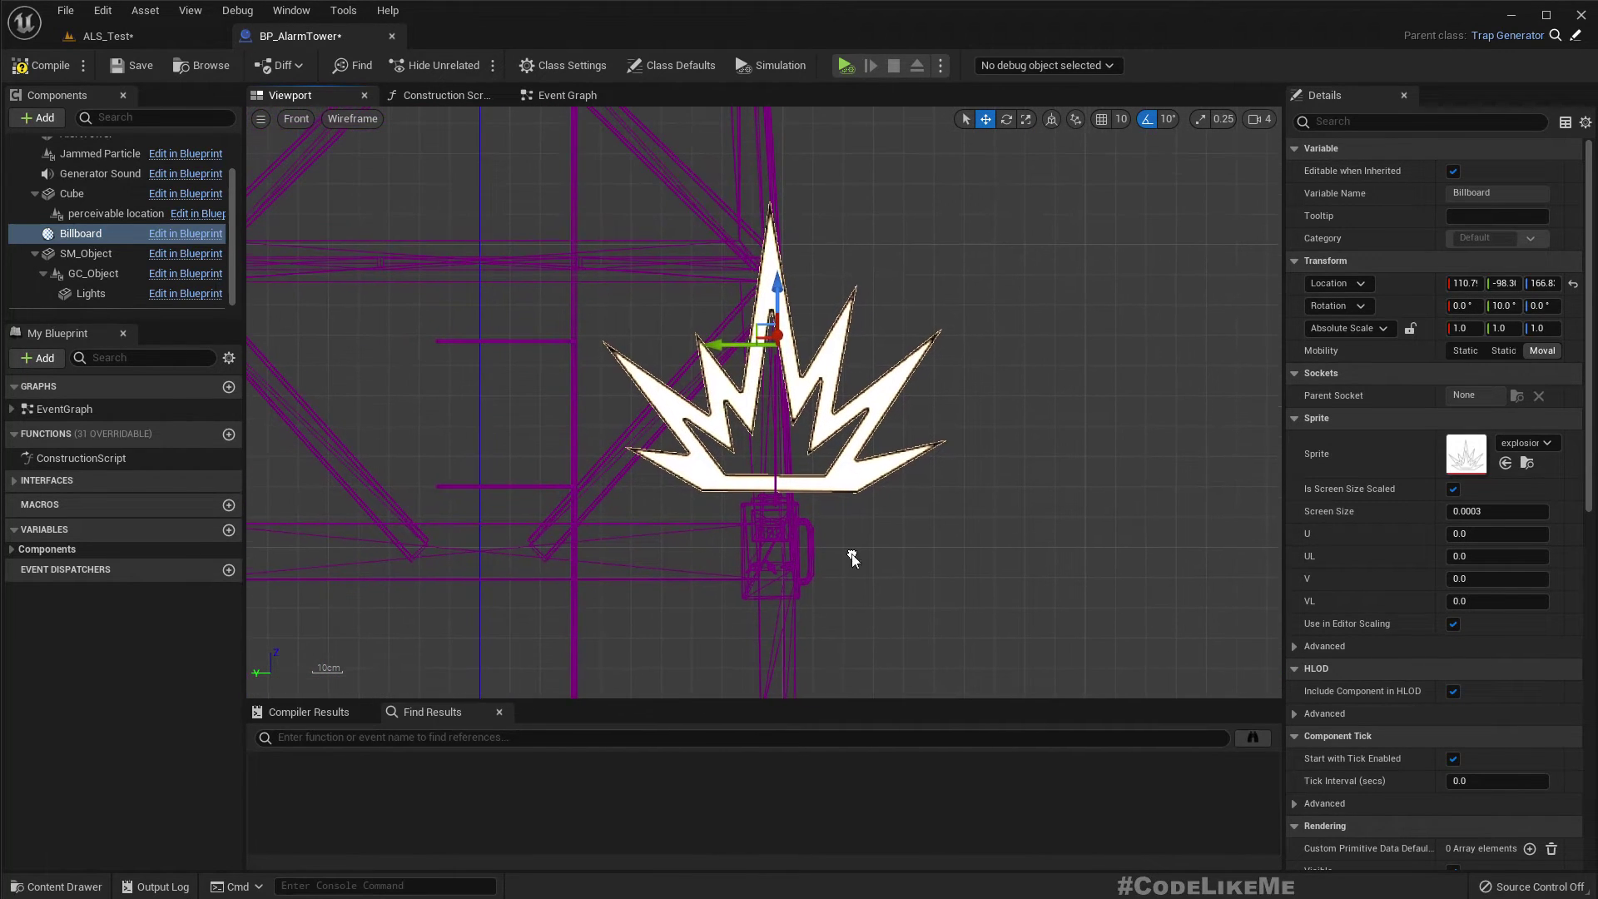
drag(778, 295, 780, 163)
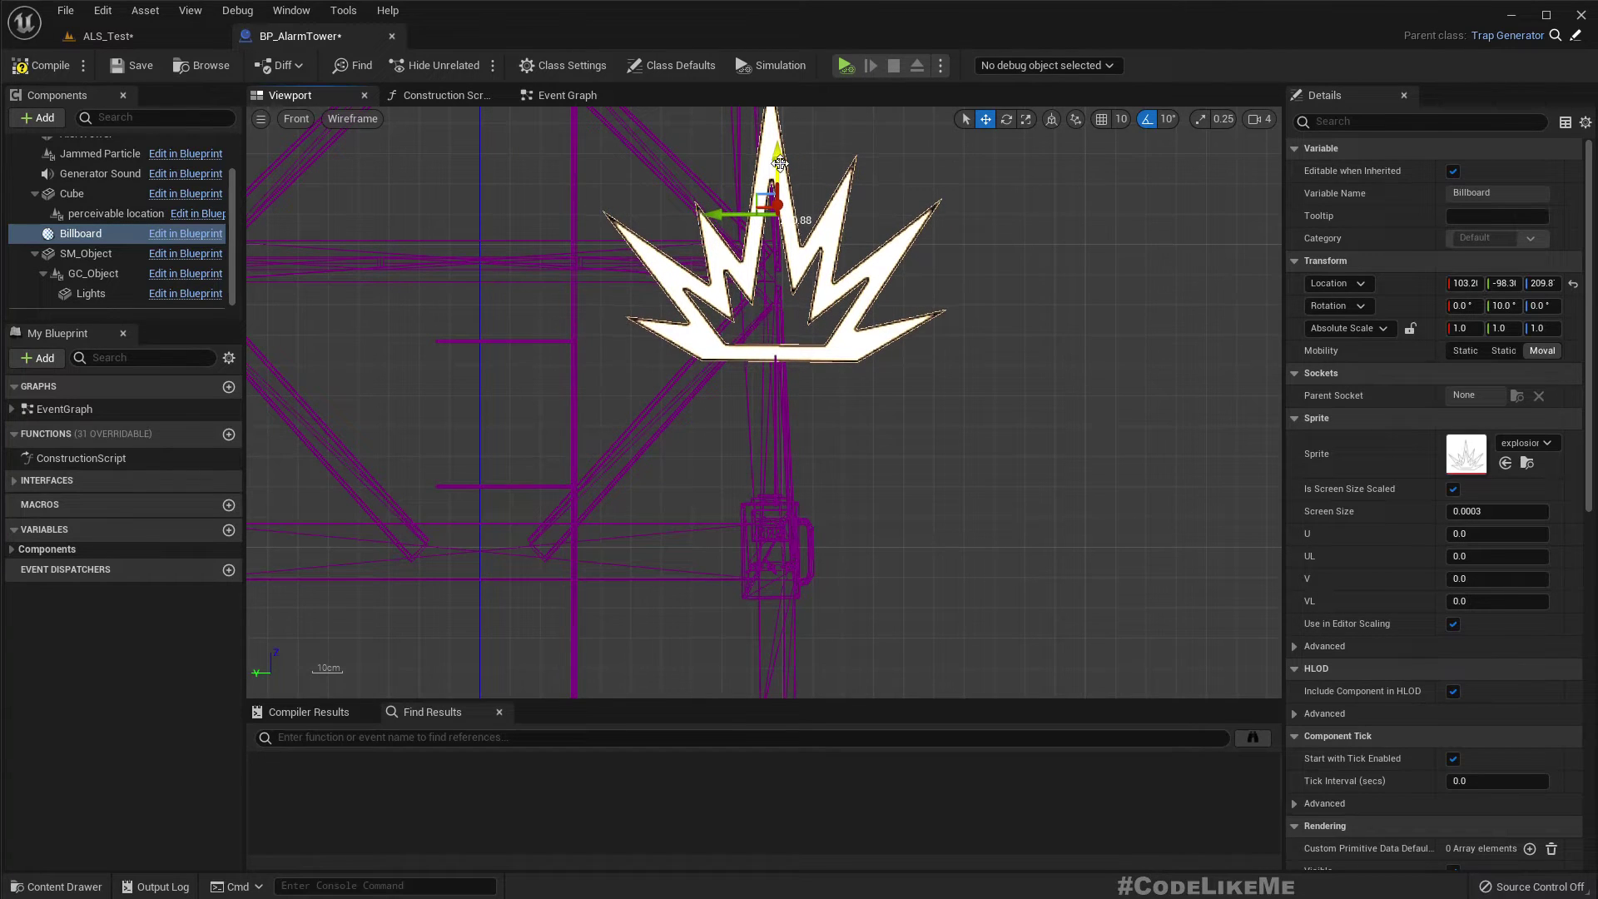
In the left orthographic view, shift the Billboard outward over the Cube line to about X 109.6, Z 211.0
click(308, 121)
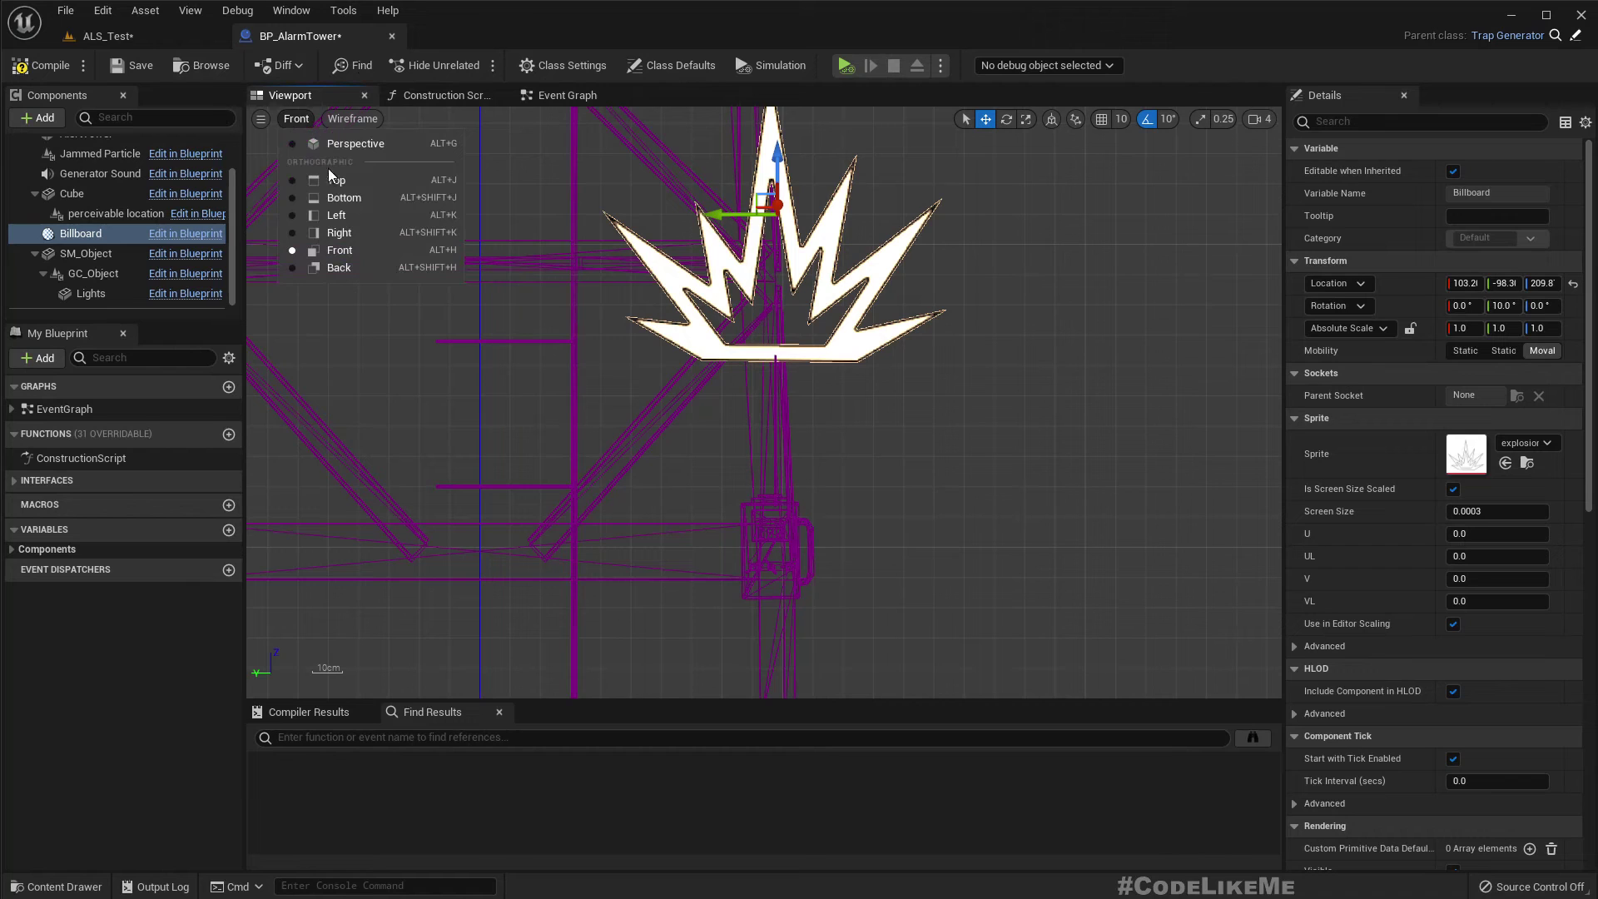
click(346, 236)
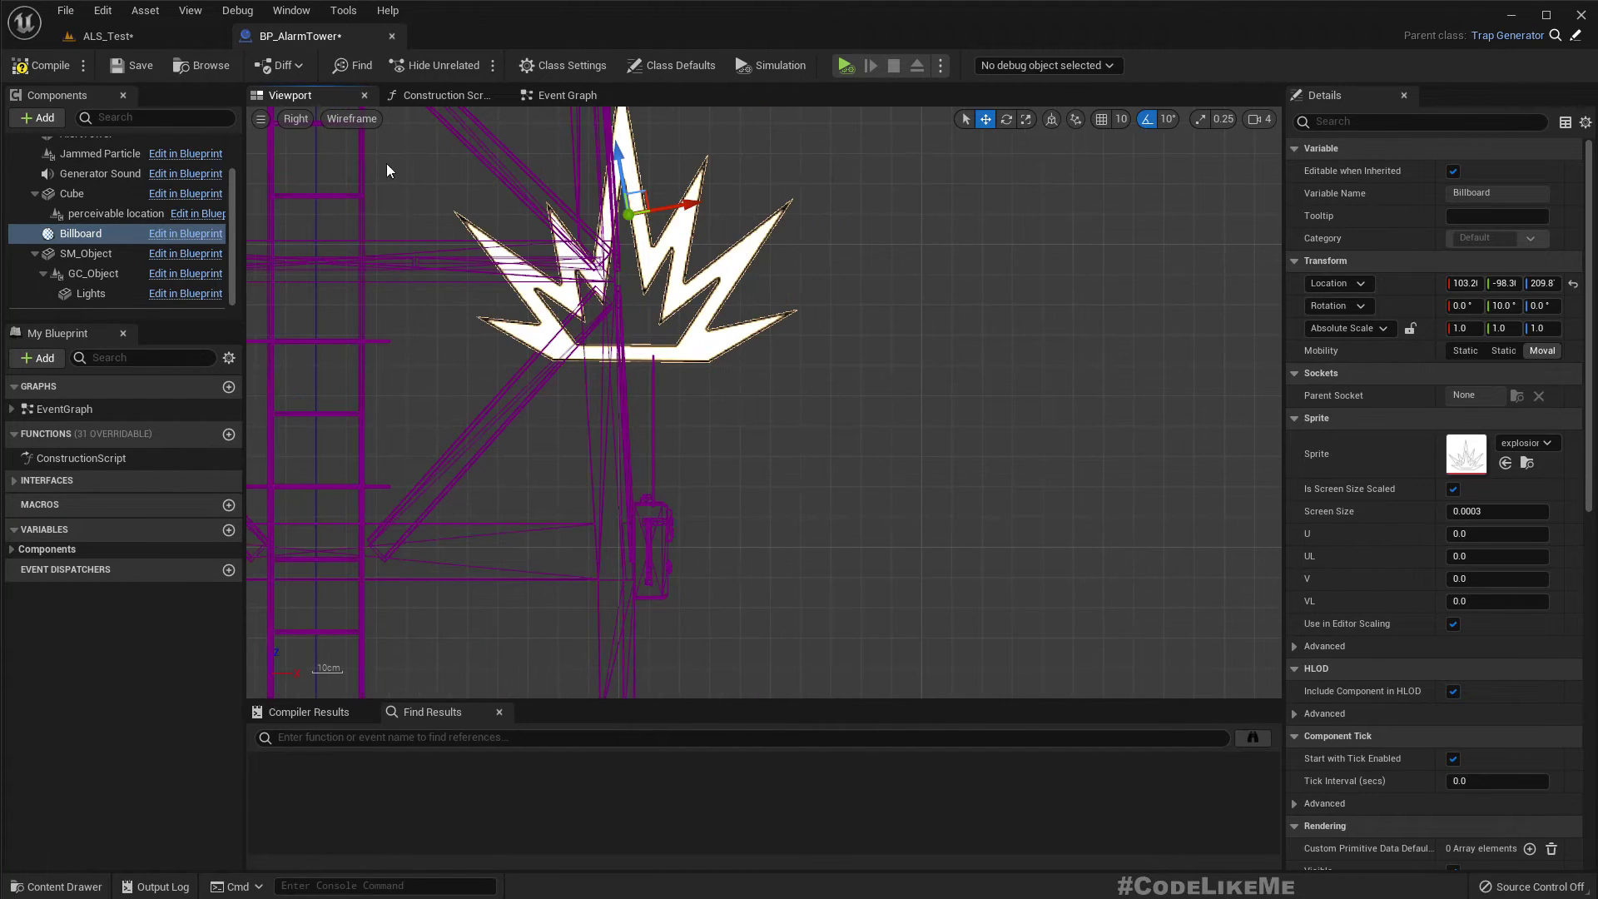
click(296, 119)
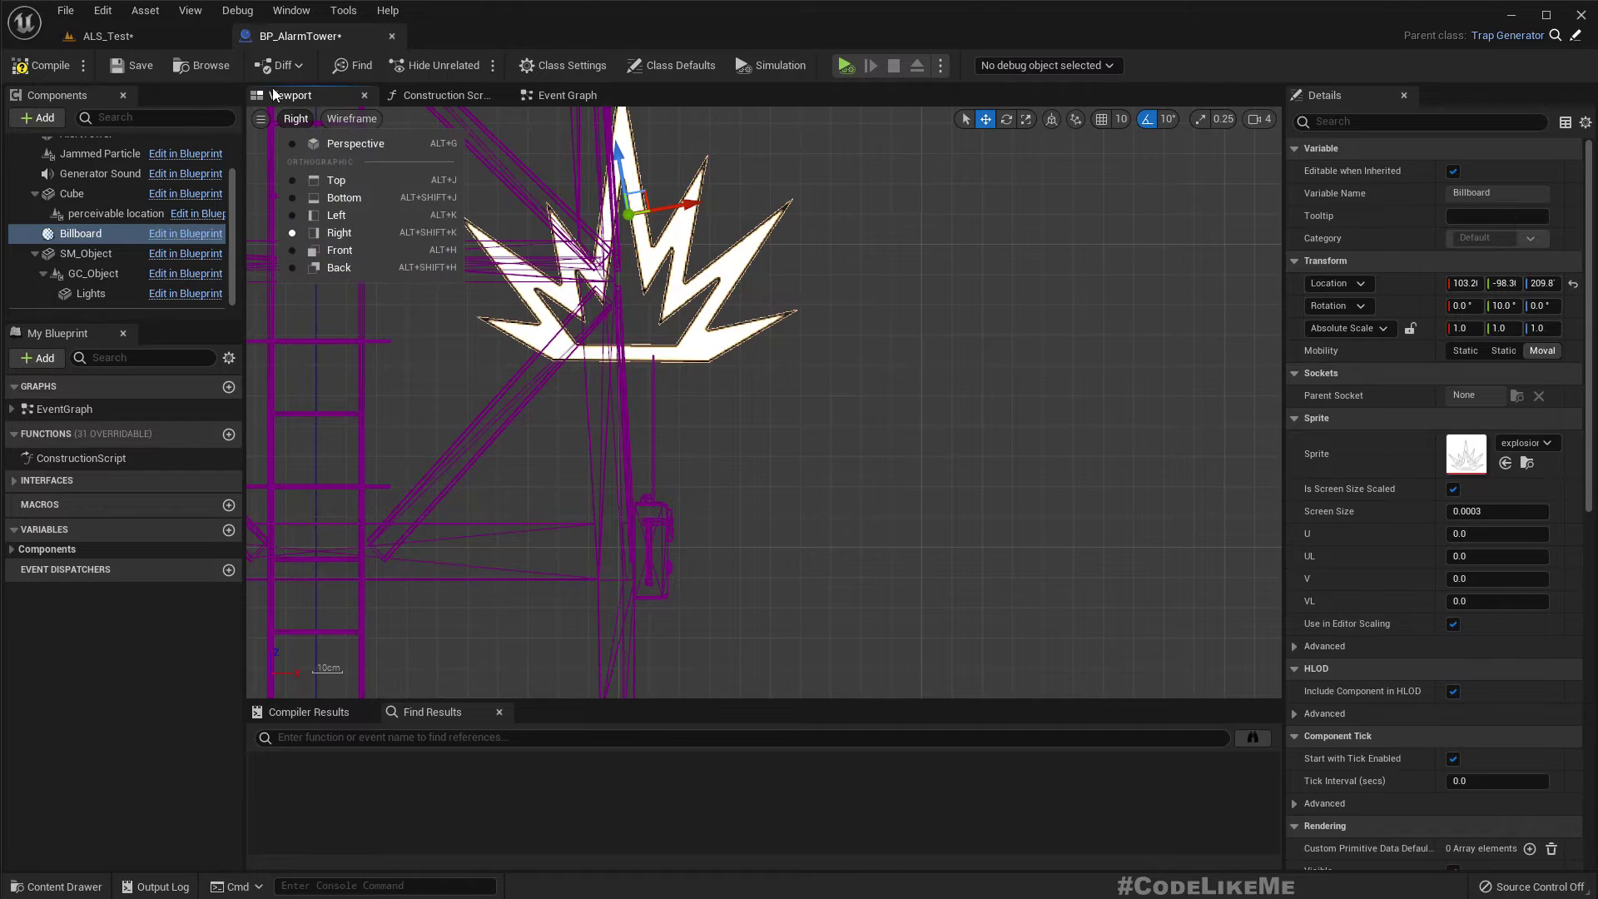
click(340, 215)
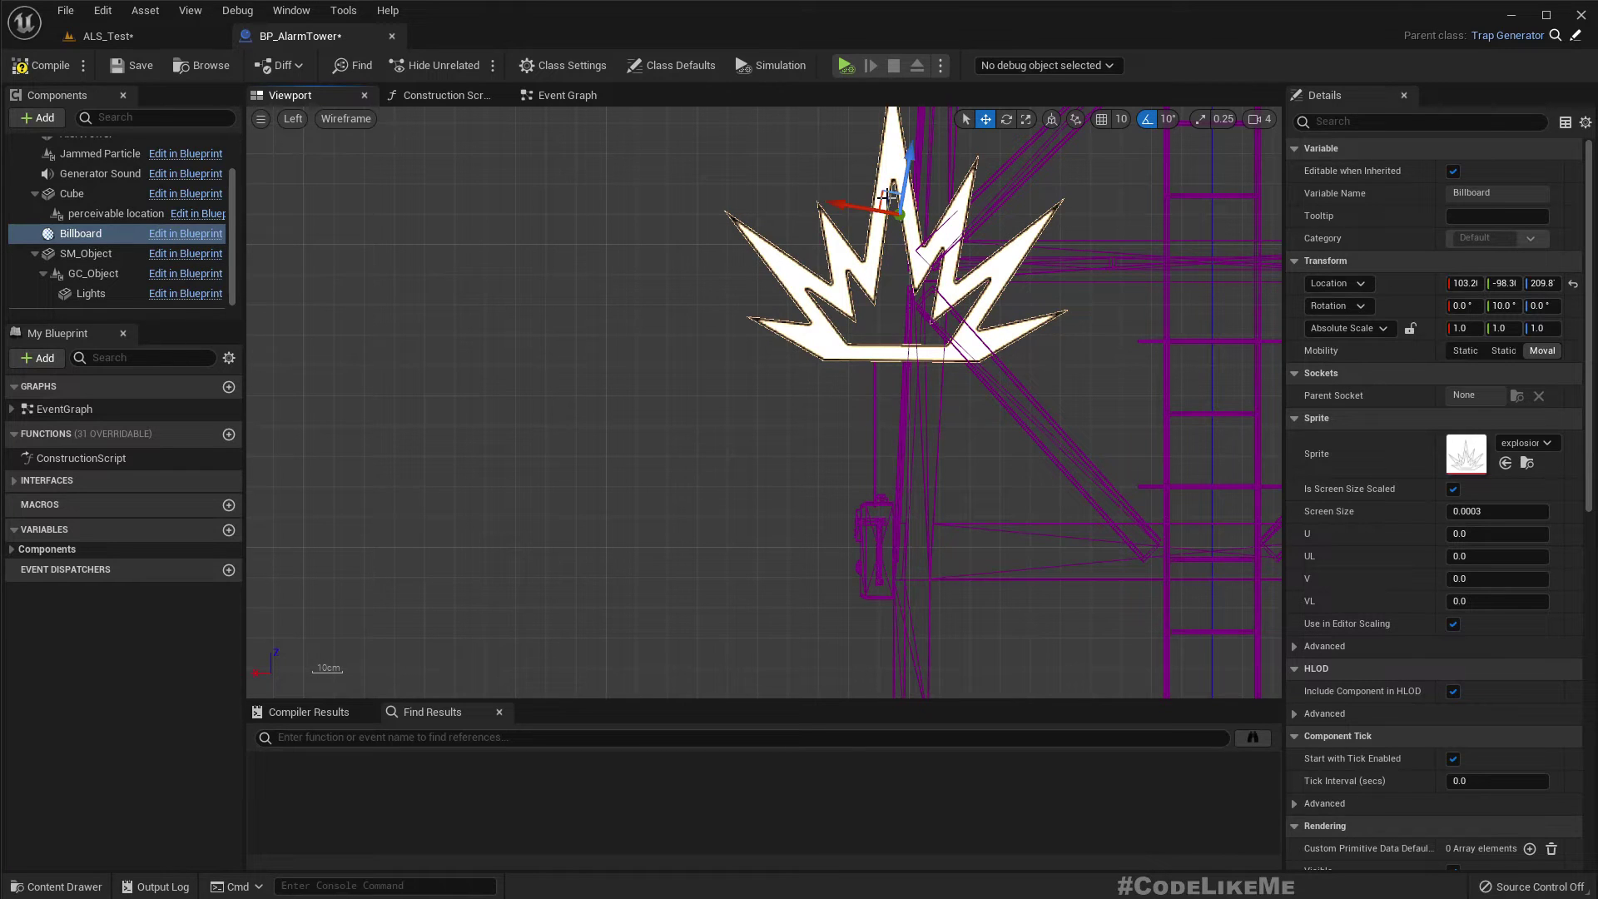
mouse_move(850, 206)
mouse_down()
mouse_move(806, 203)
mouse_move(830, 204)
mouse_up()
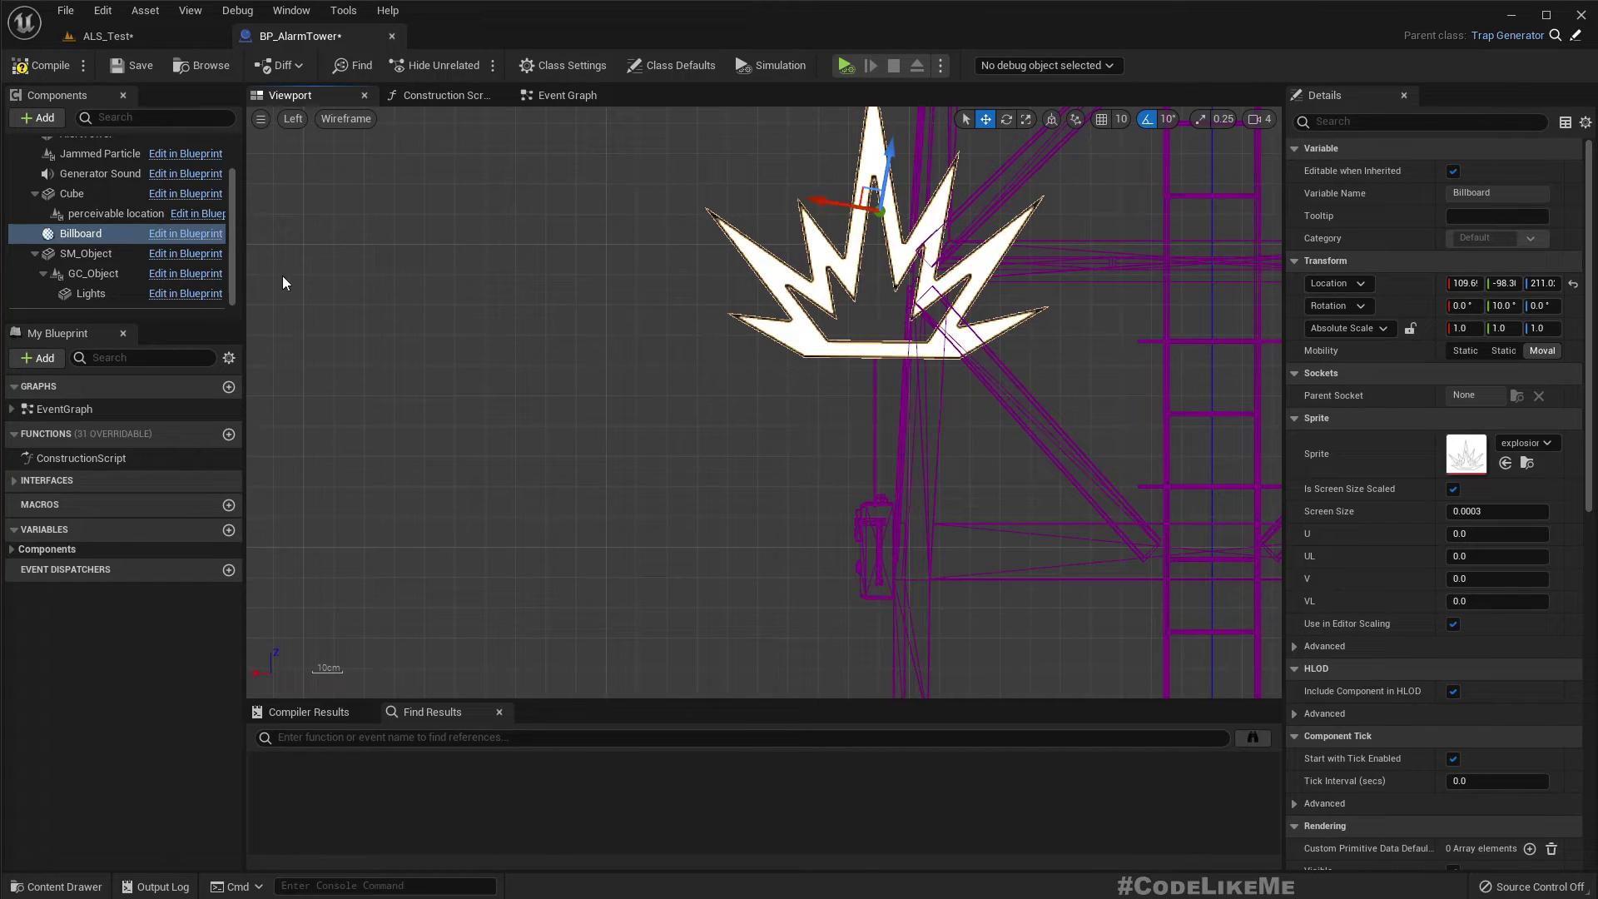
Compile the blueprint and switch the viewport from the left wireframe view to a lit perspective view
click(53, 64)
click(291, 117)
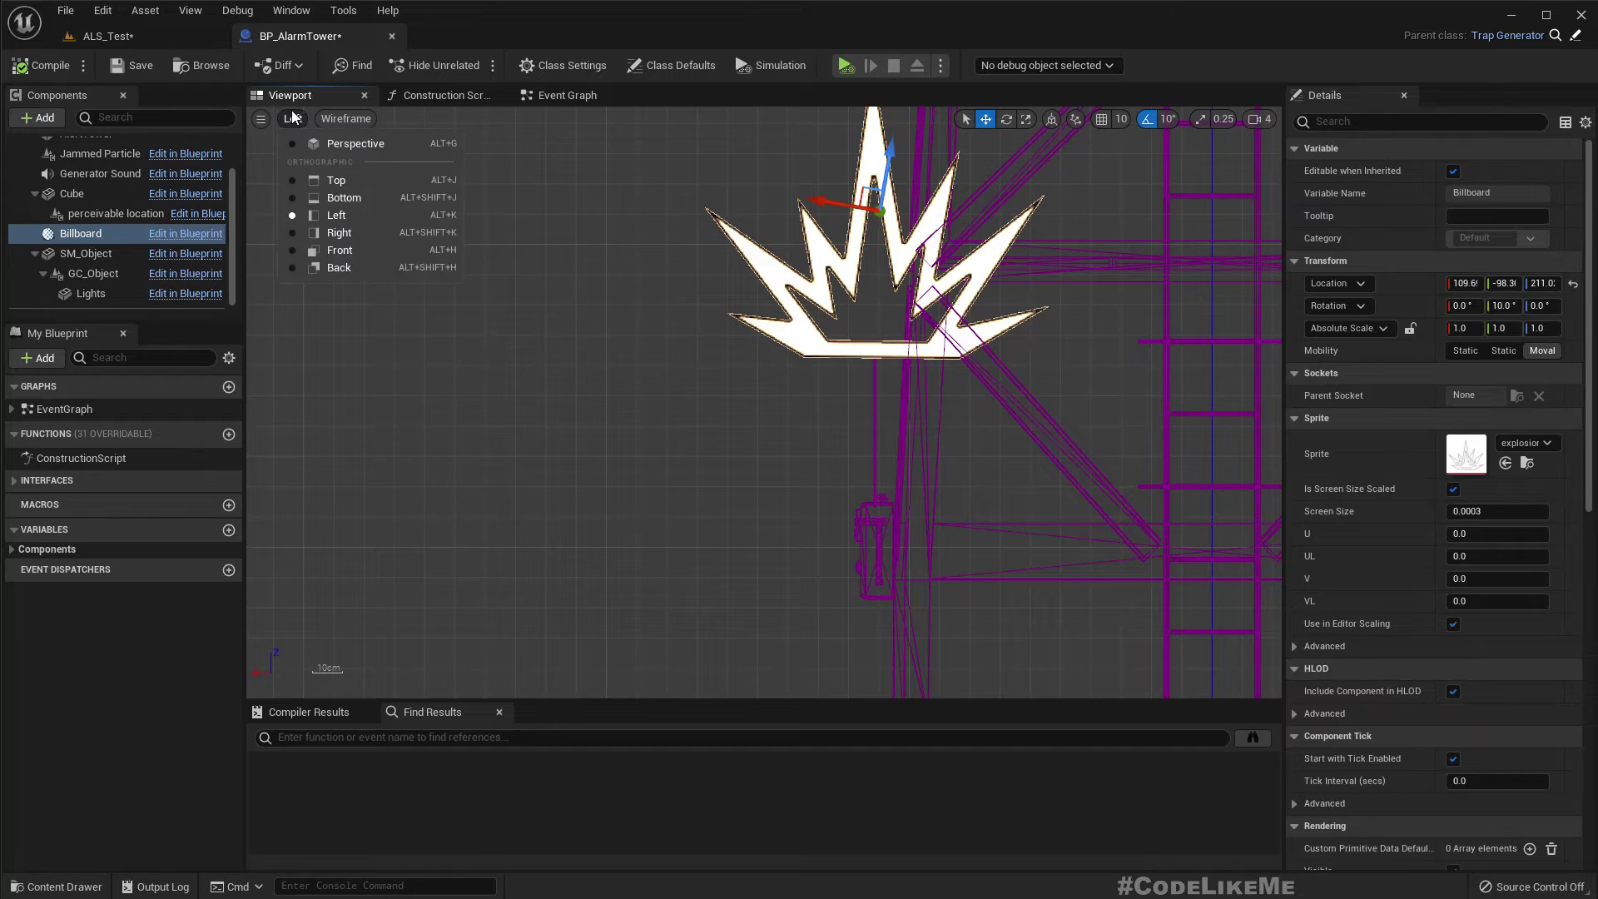
mouse_move(333, 119)
click(283, 121)
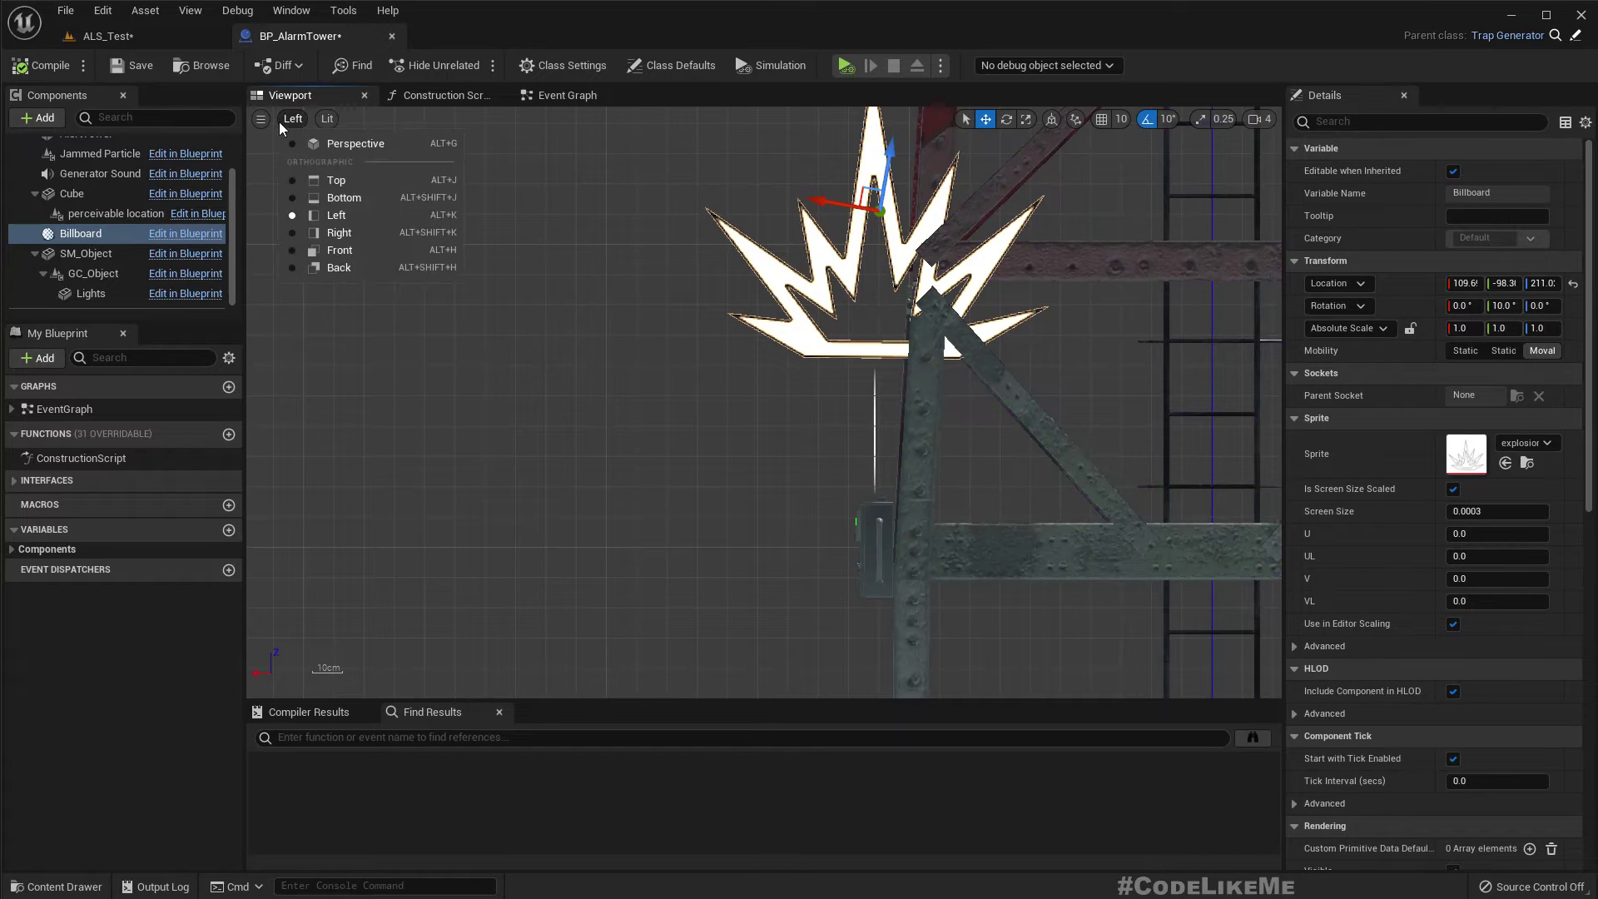
click(312, 143)
Examine the Billboard's placement relative to the tower leg, the Cube line and the fusebox
right_drag(802, 299, 740, 321)
key(s)
key(d)
key(w)
key(s)
key(a)
key(w)
key(s)
drag(631, 295, 806, 294)
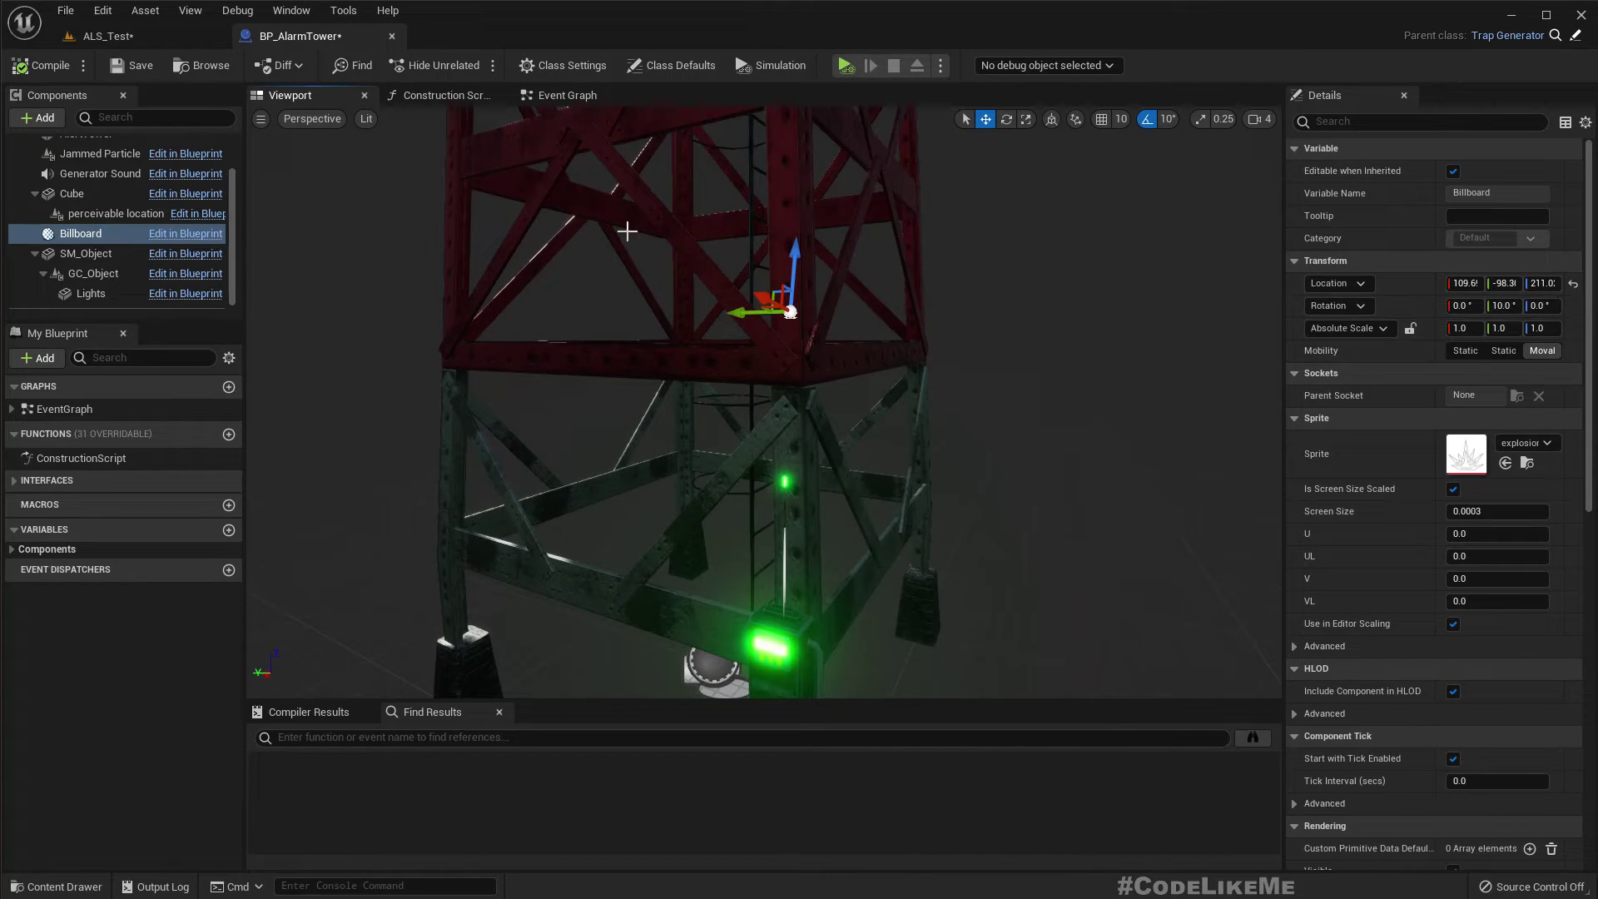
Try lowering the Billboard along its tilted local axis to about X 117.4, Z 166.8, and undo the move
right_drag(835, 285, 899, 254)
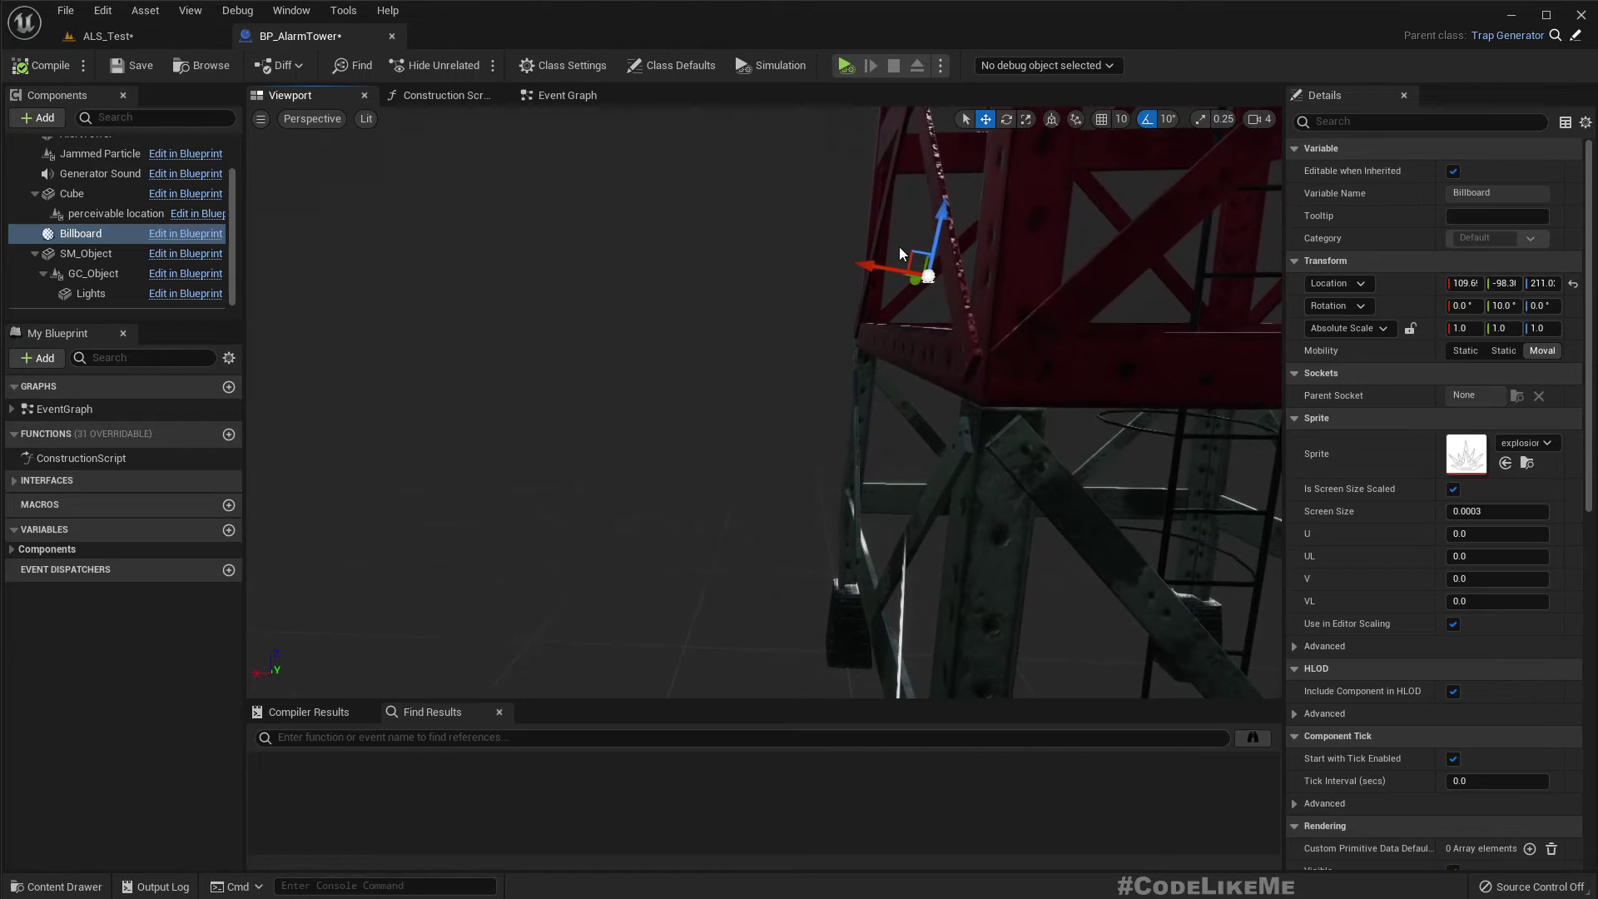
drag(941, 229, 896, 447)
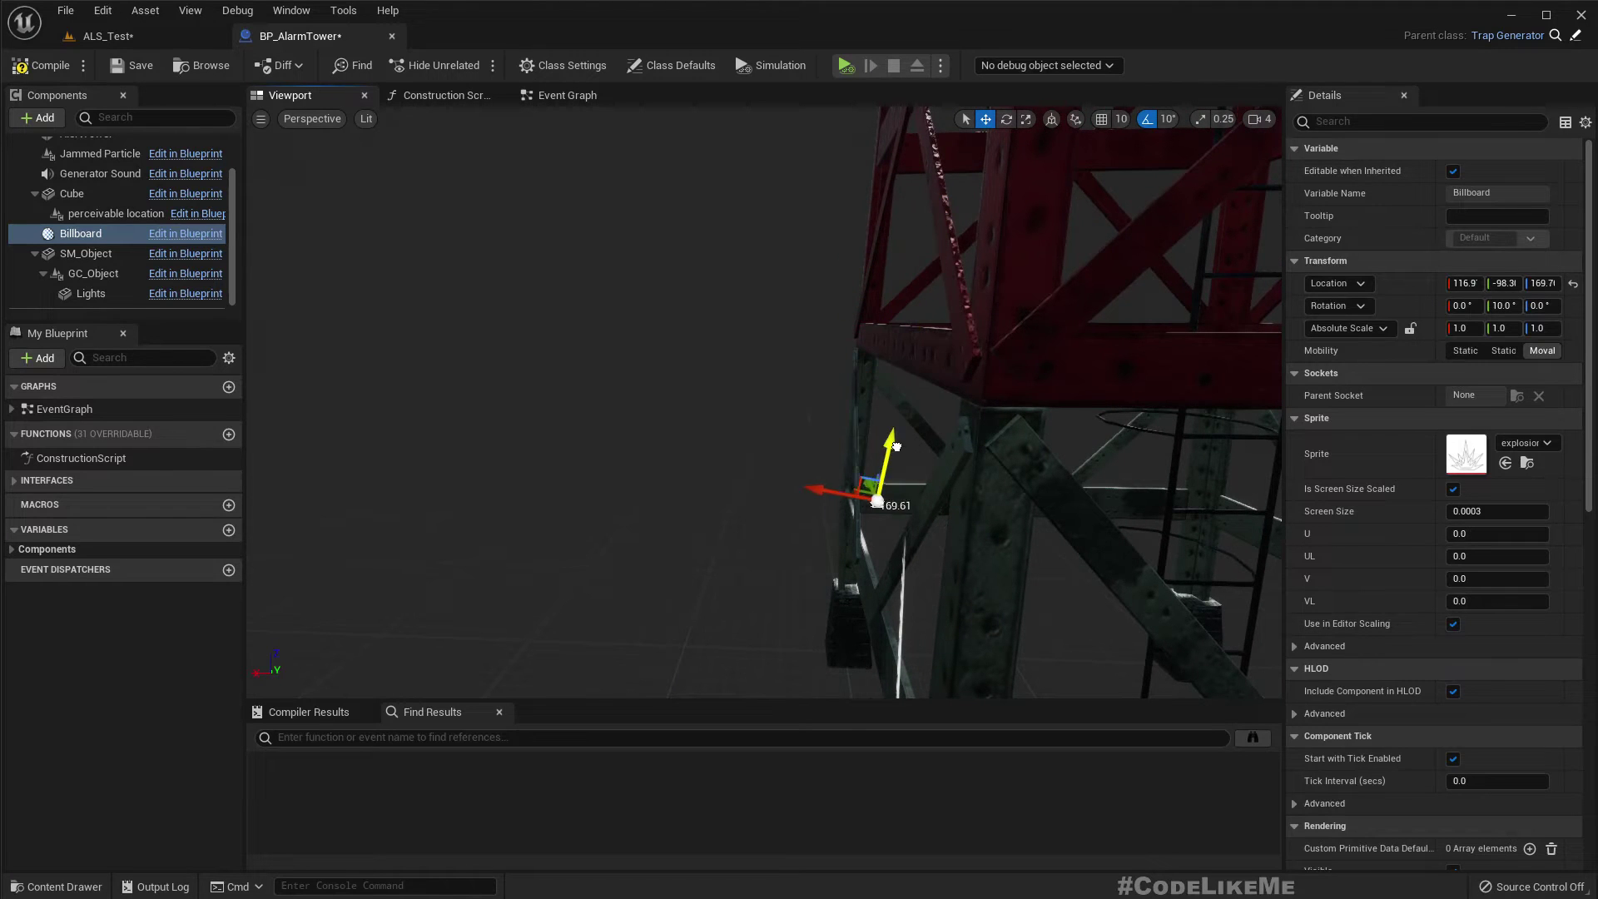
right_drag(886, 447, 1082, 454)
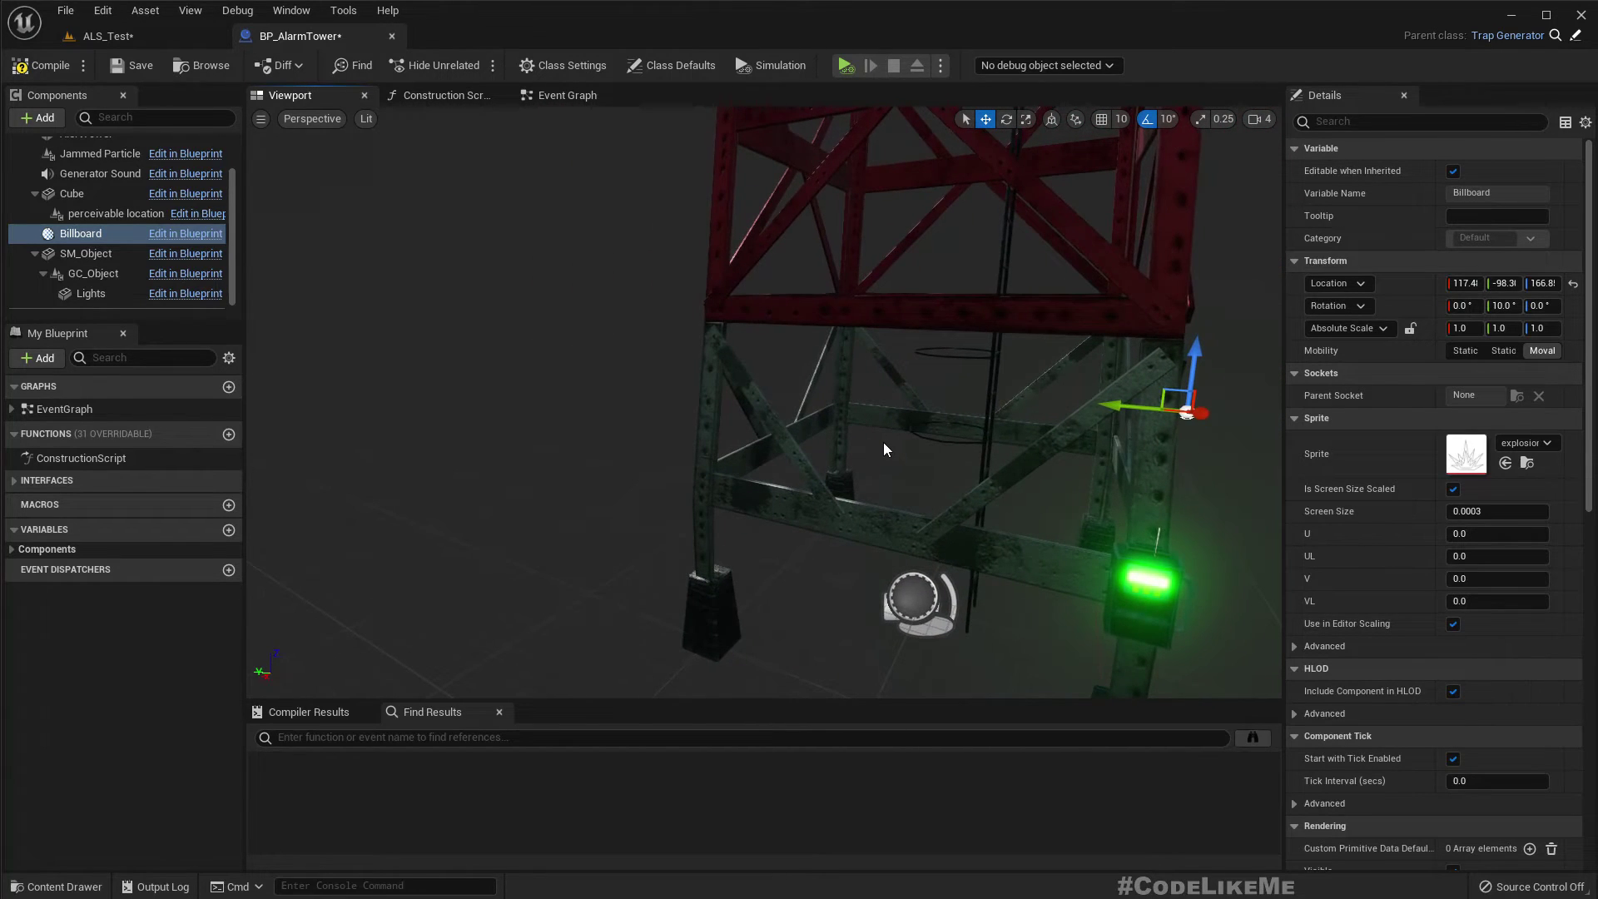
key(ctrl+z)
Using world-space axes, lower the Billboard straight down to about Z 156.5 above the fusebox, and compile the blueprint
right_drag(886, 437, 886, 437)
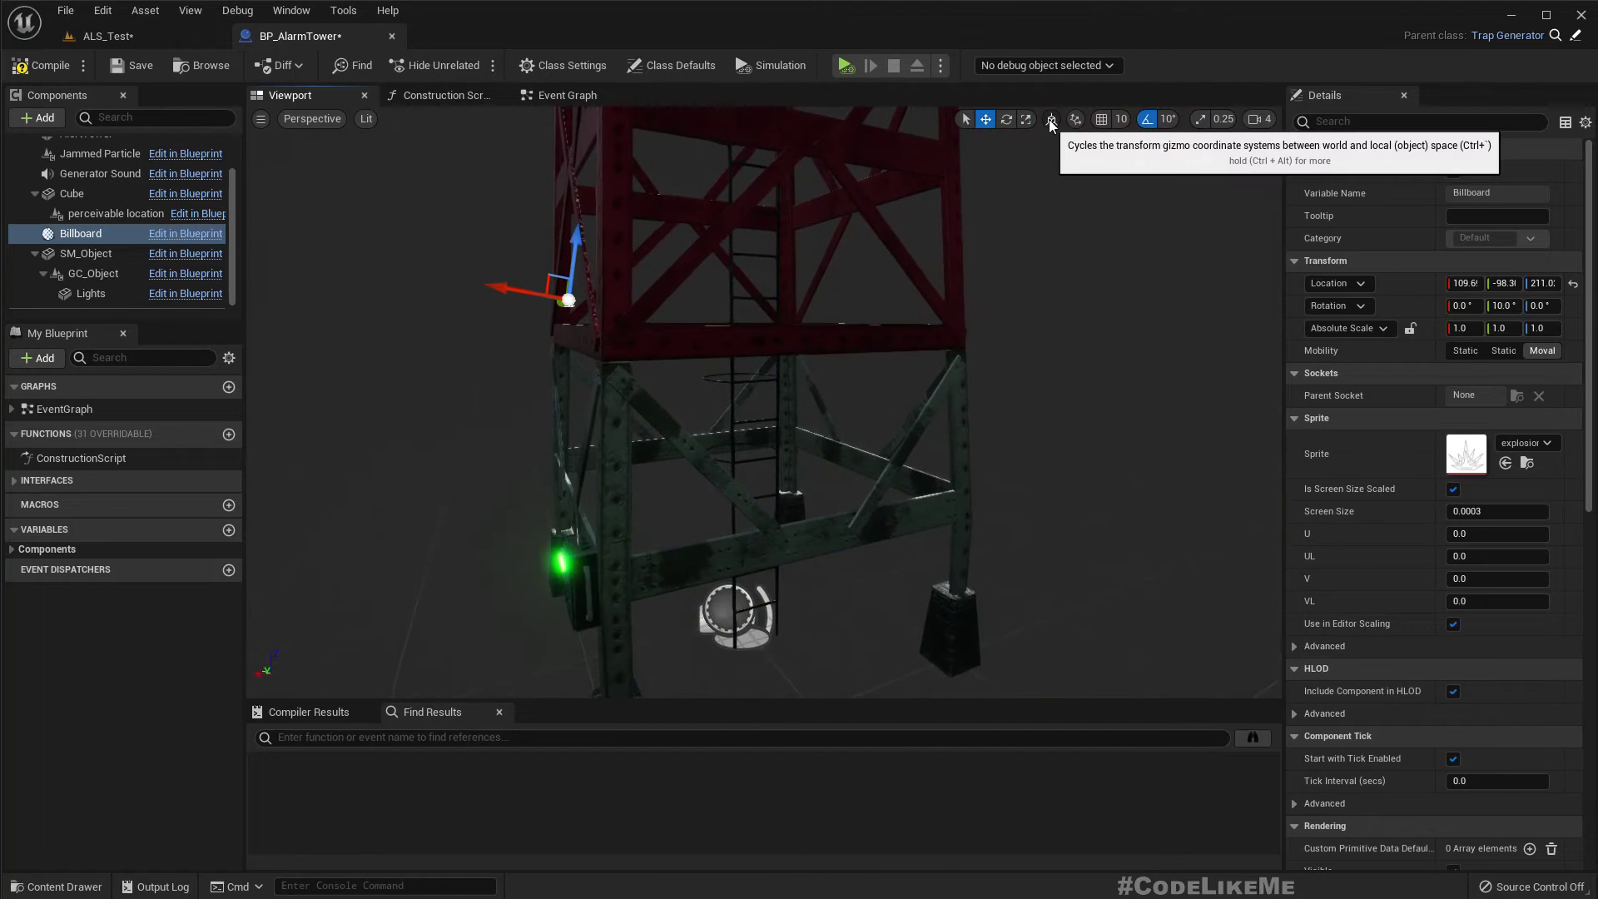
click(1050, 118)
right_drag(636, 218, 907, 218)
right_drag(560, 221, 563, 225)
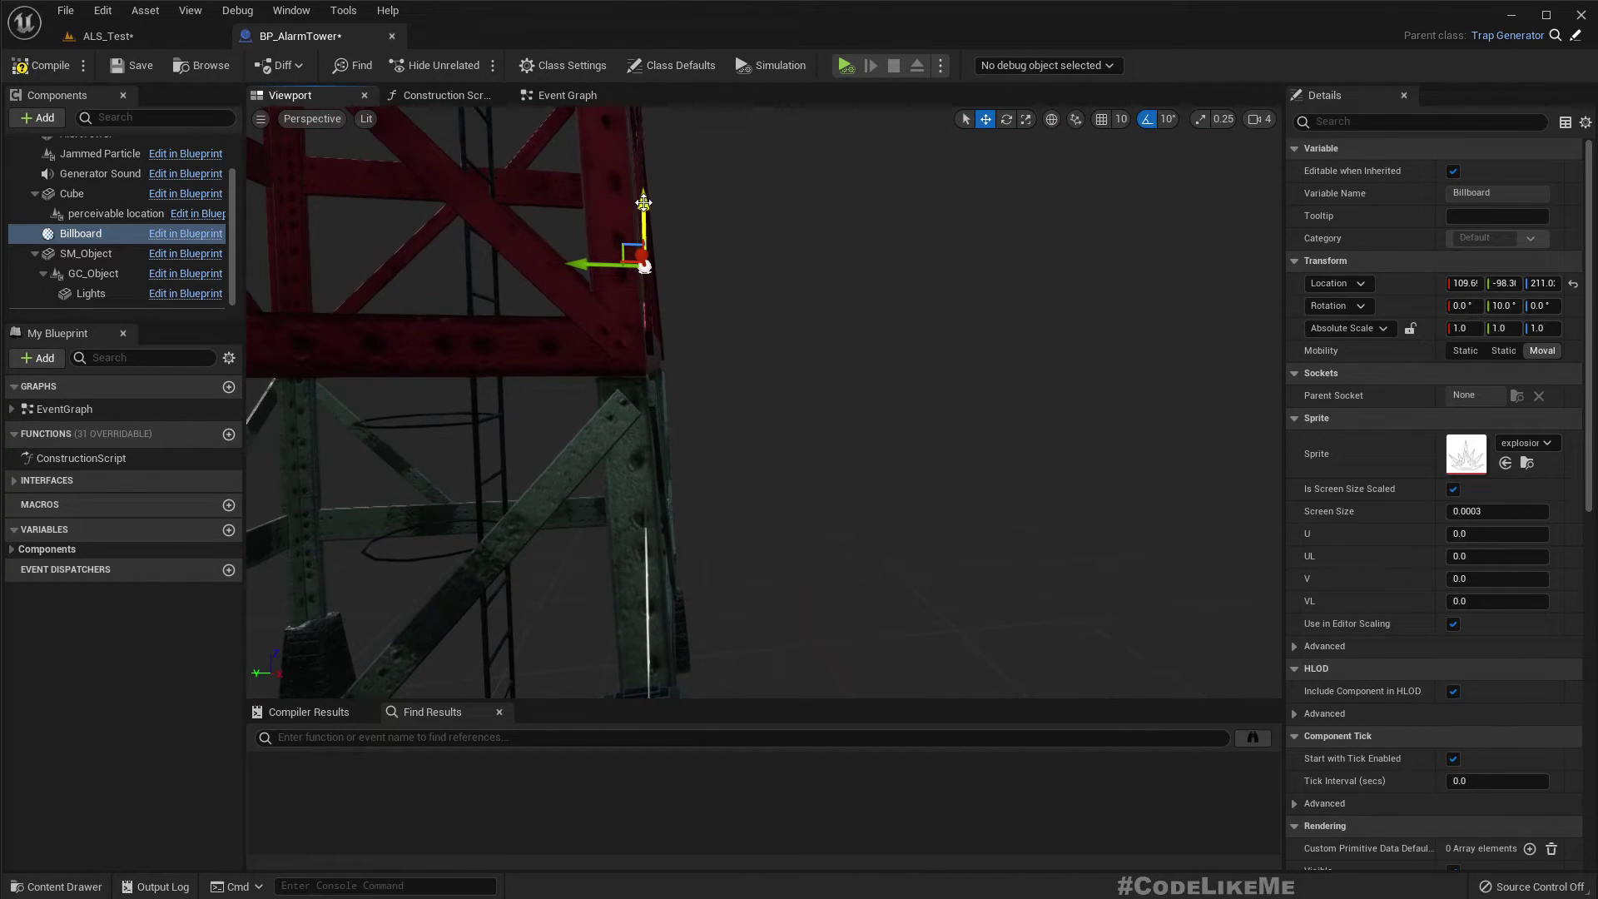
drag(644, 203, 602, 395)
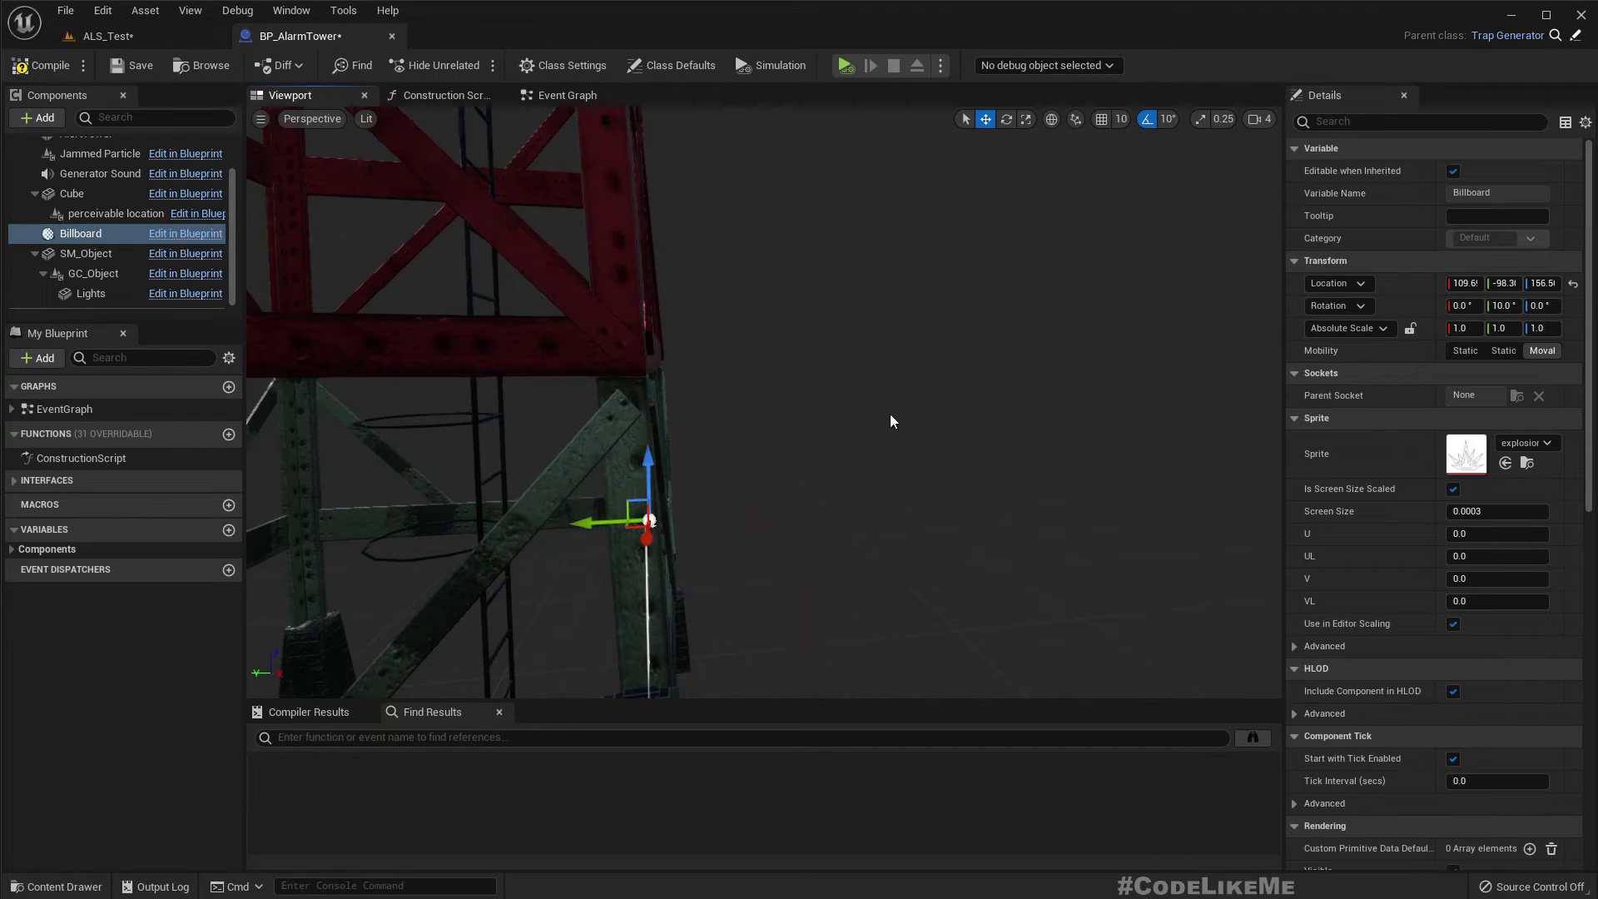
right_drag(890, 422, 460, 199)
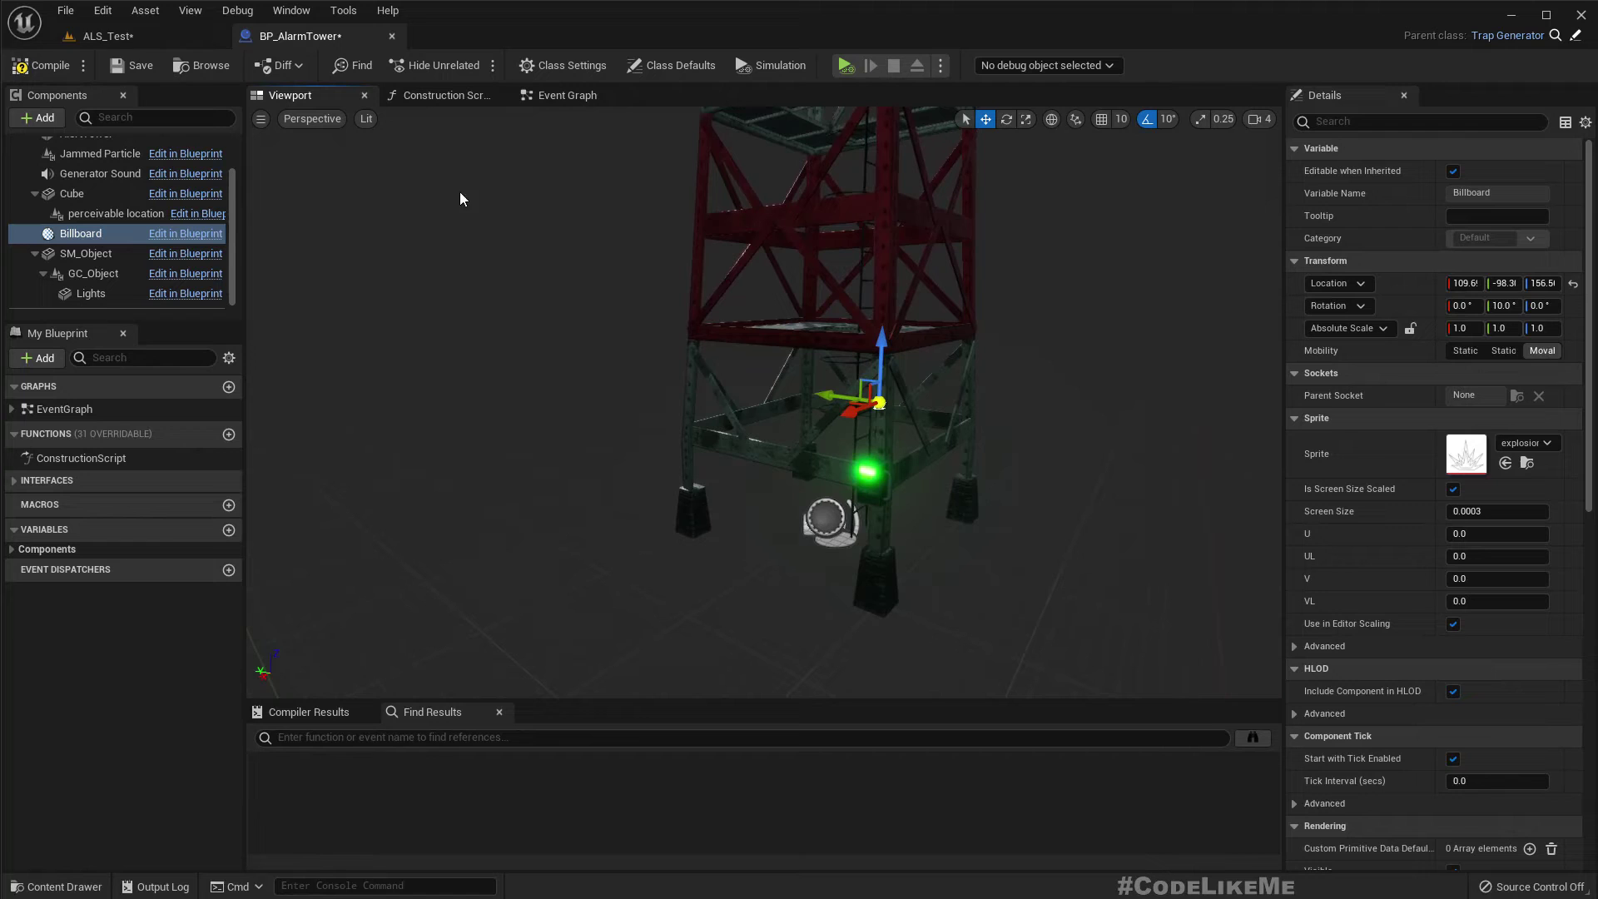
click(49, 67)
Open the AlertTower component's static mesh and show its simple collision to inspect the coverage around the lower tower
click(882, 551)
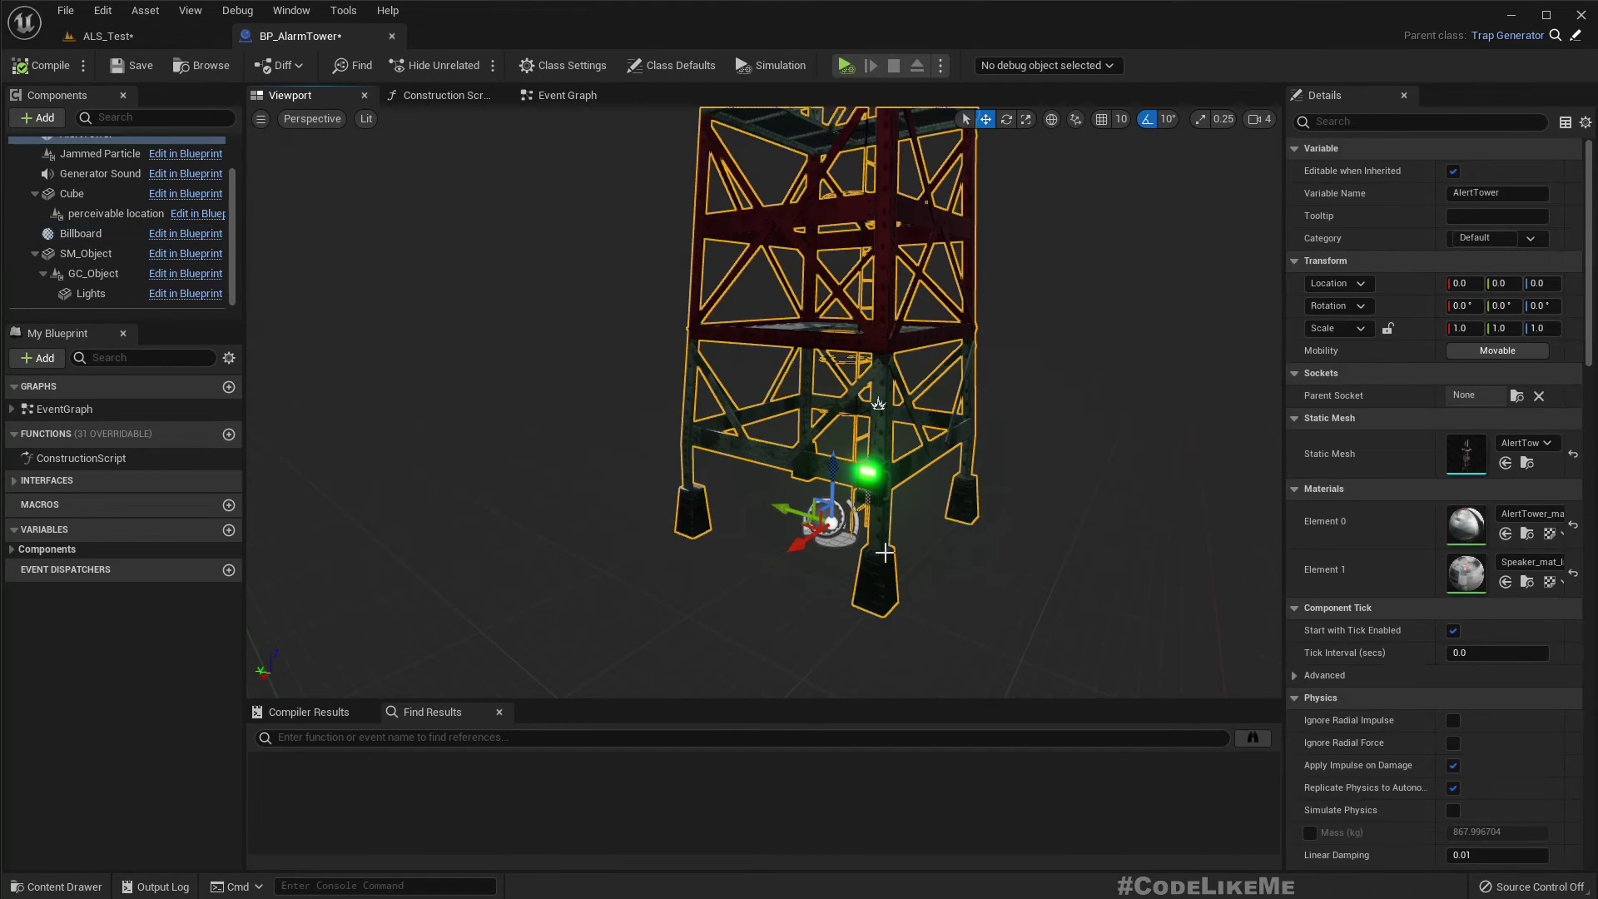
double_click(1468, 454)
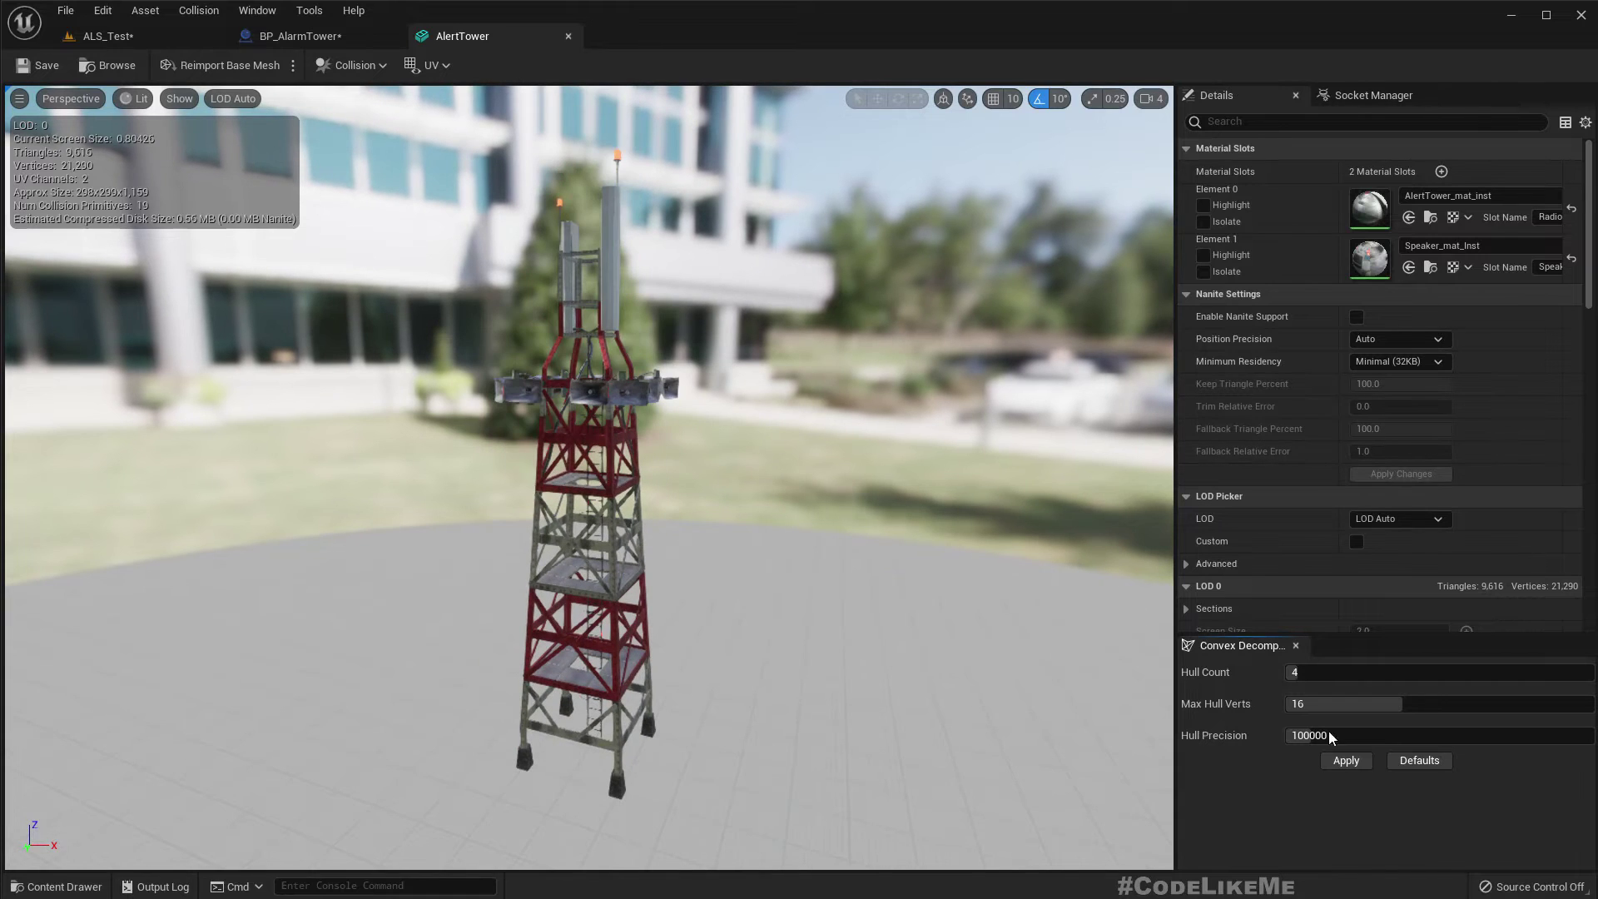
click(268, 10)
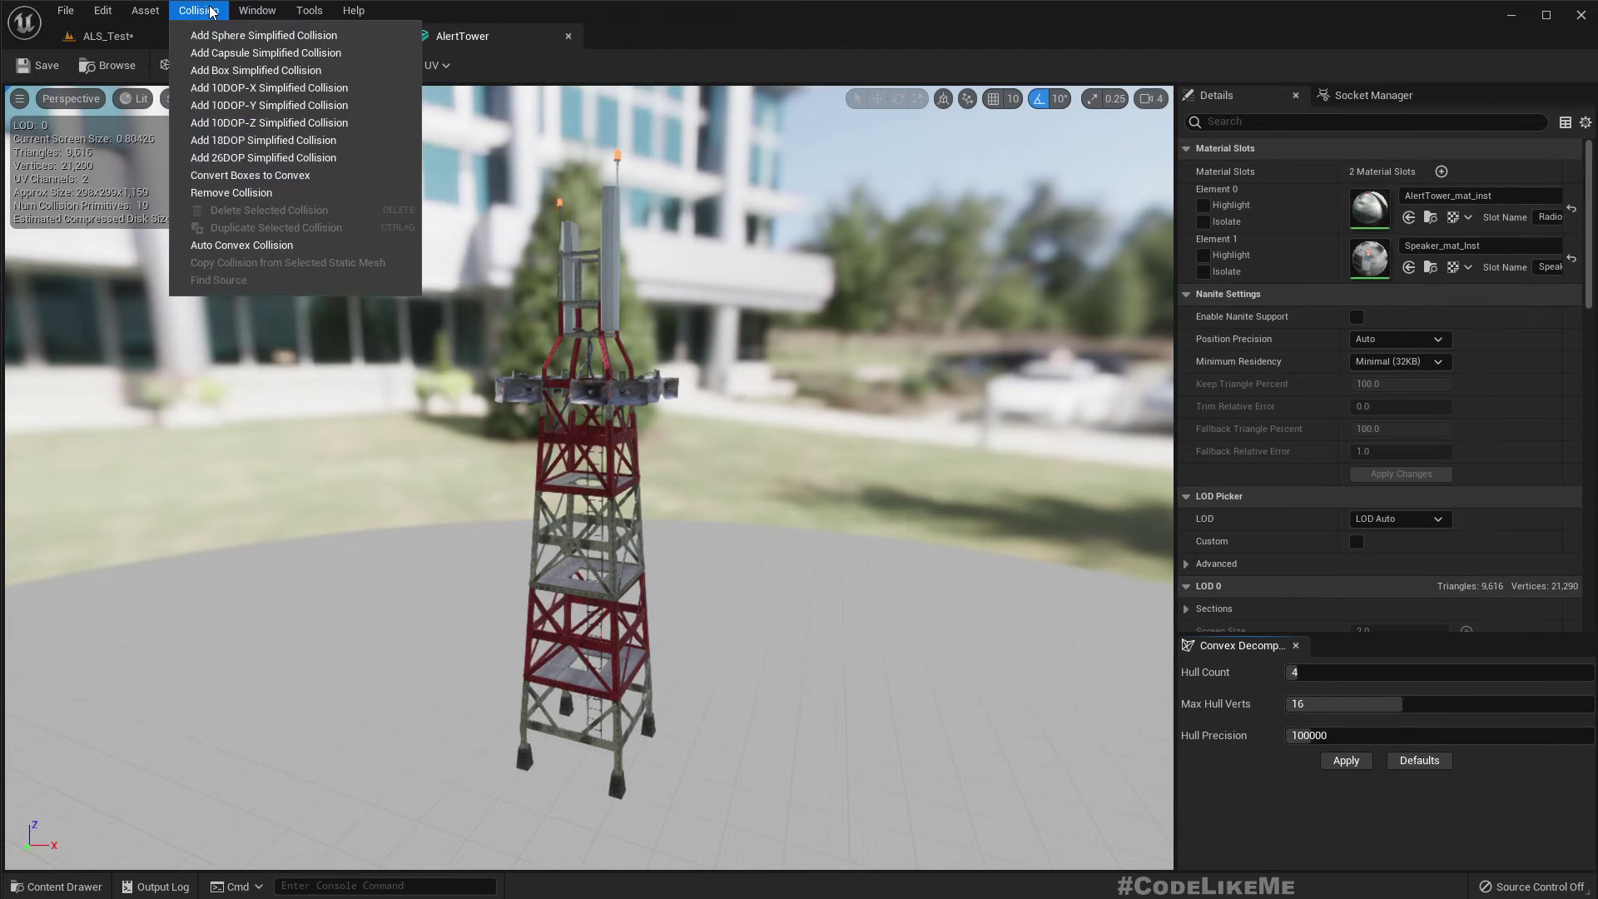
click(699, 57)
click(172, 100)
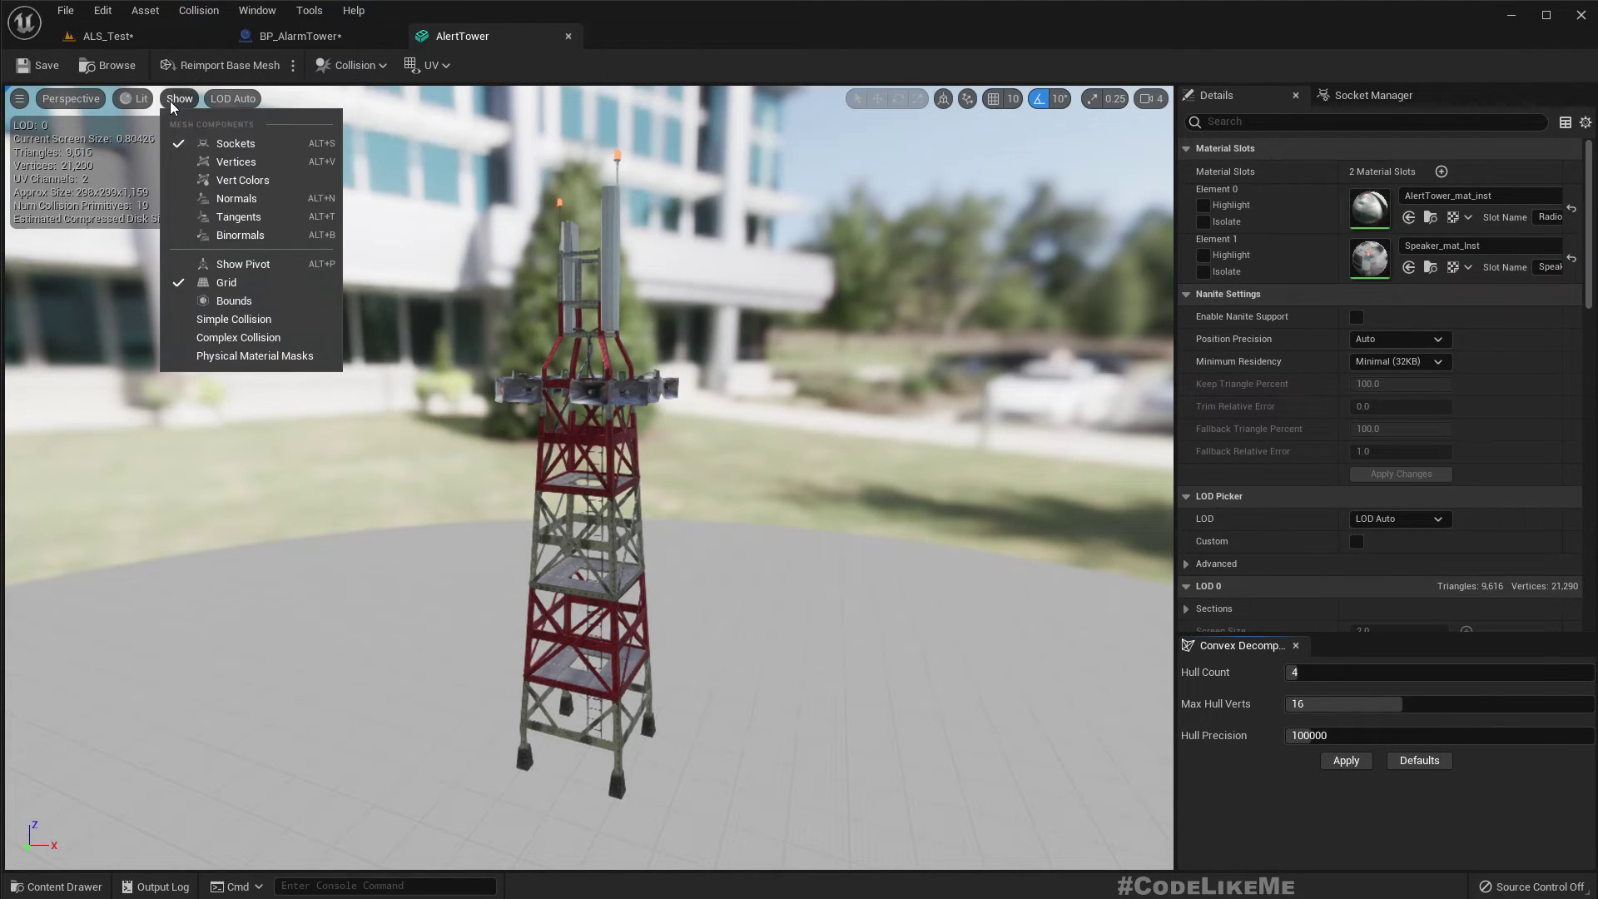
click(243, 323)
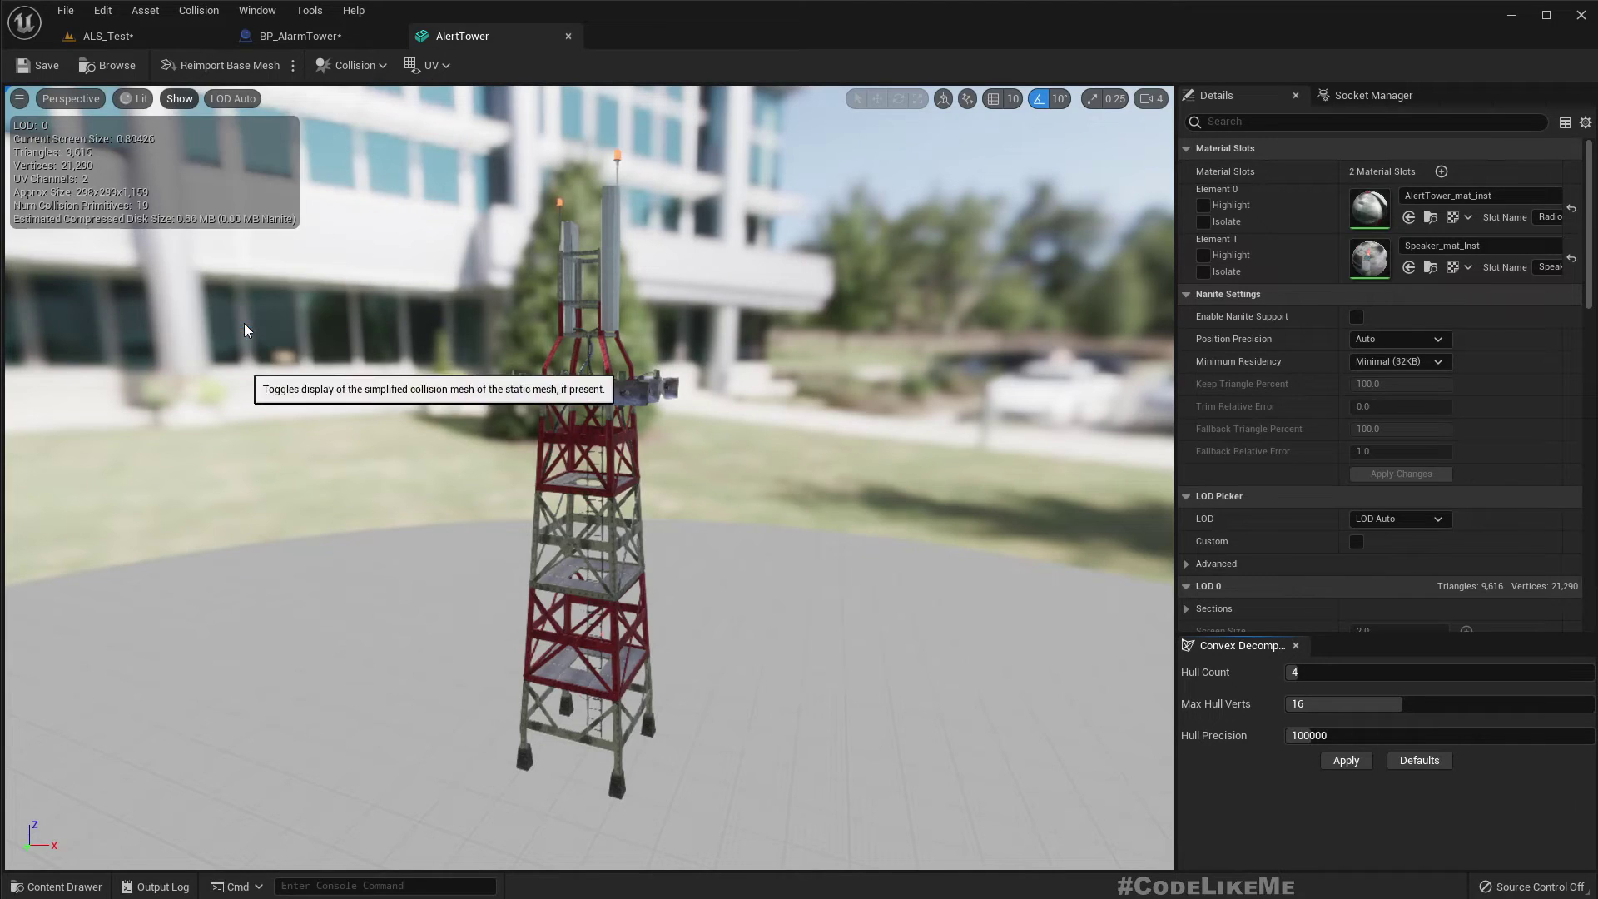
drag(264, 321, 275, 358)
right_drag(274, 358, 626, 400)
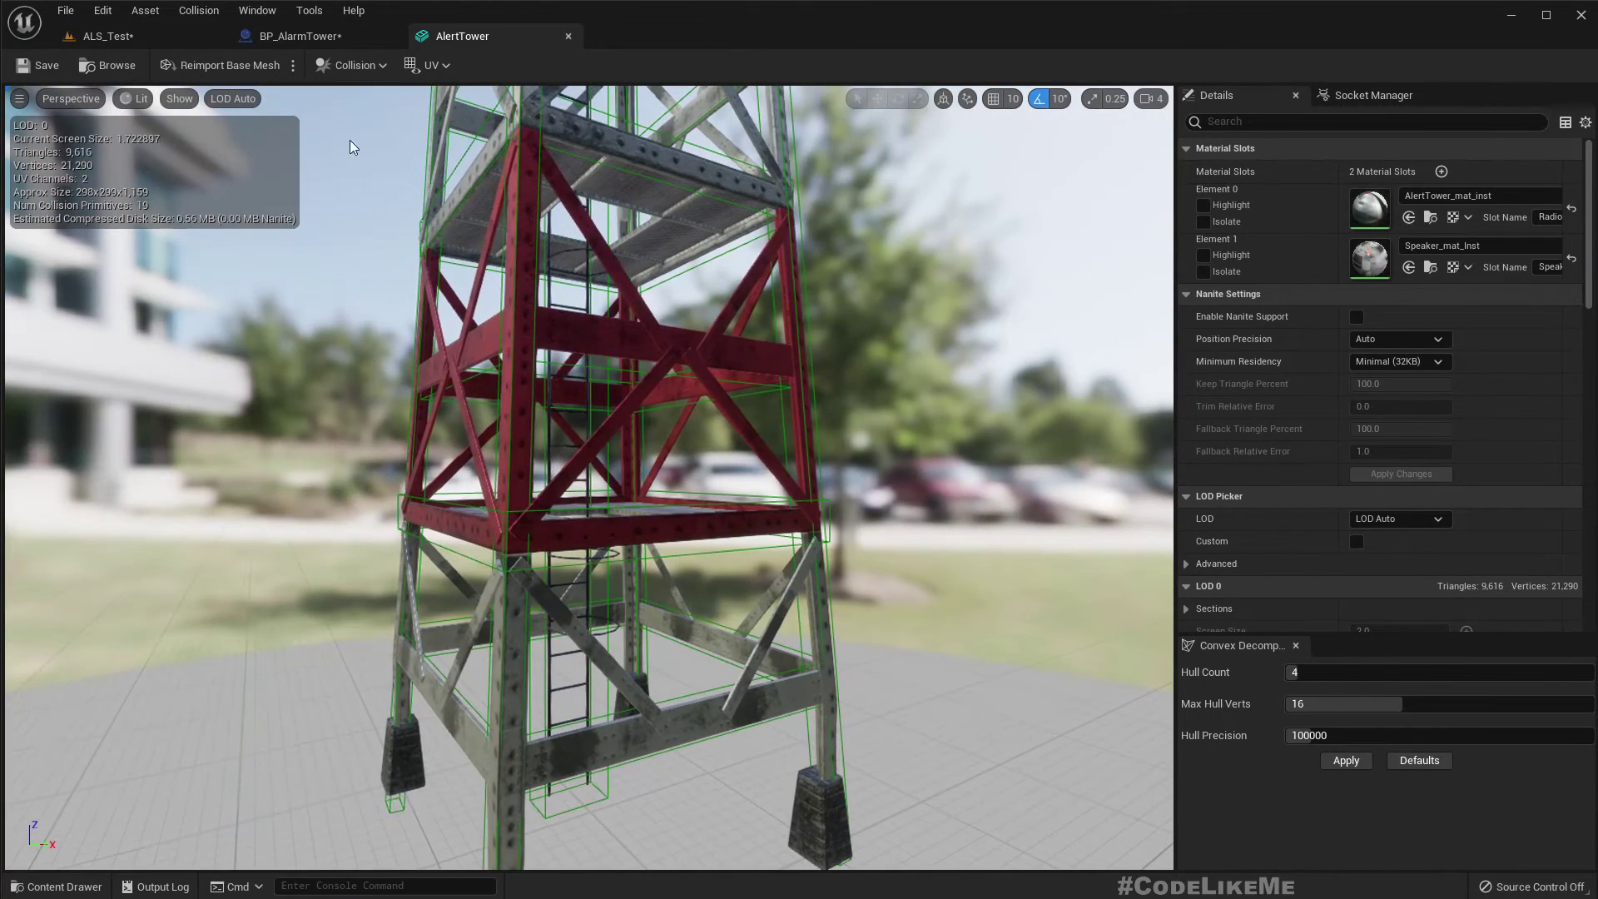
scroll(1423, 365, down, 3)
scroll(1405, 390, up, 3)
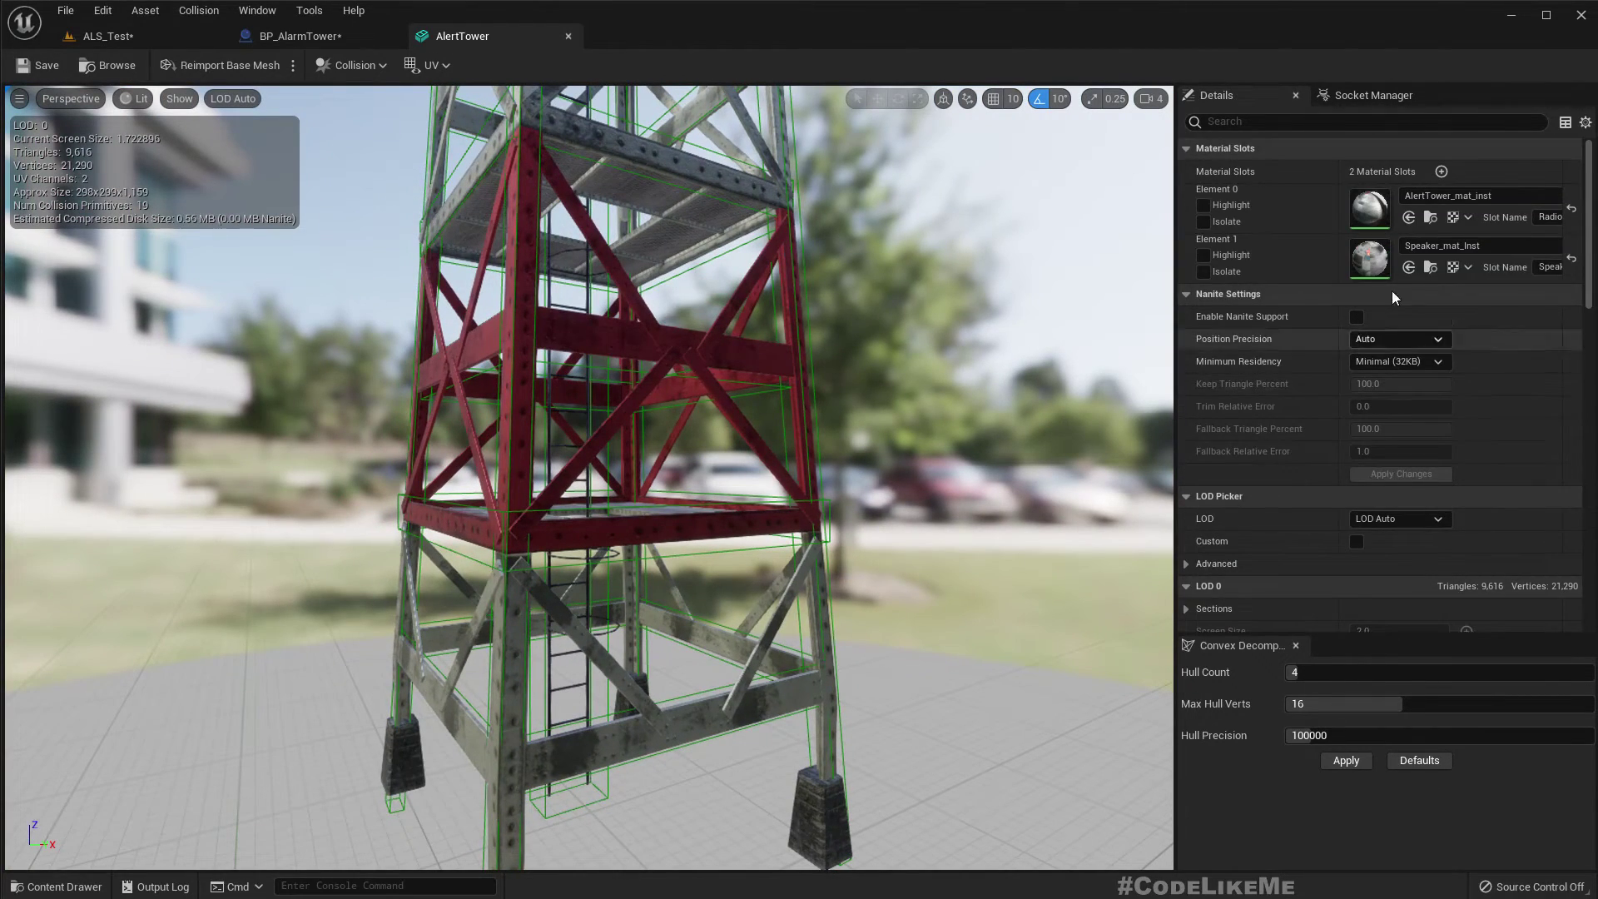
Check the physical material in Speaker_mat_Inst and its parent M_Compact_ORME, and close the material and AlertTower mesh editors
double_click(1369, 258)
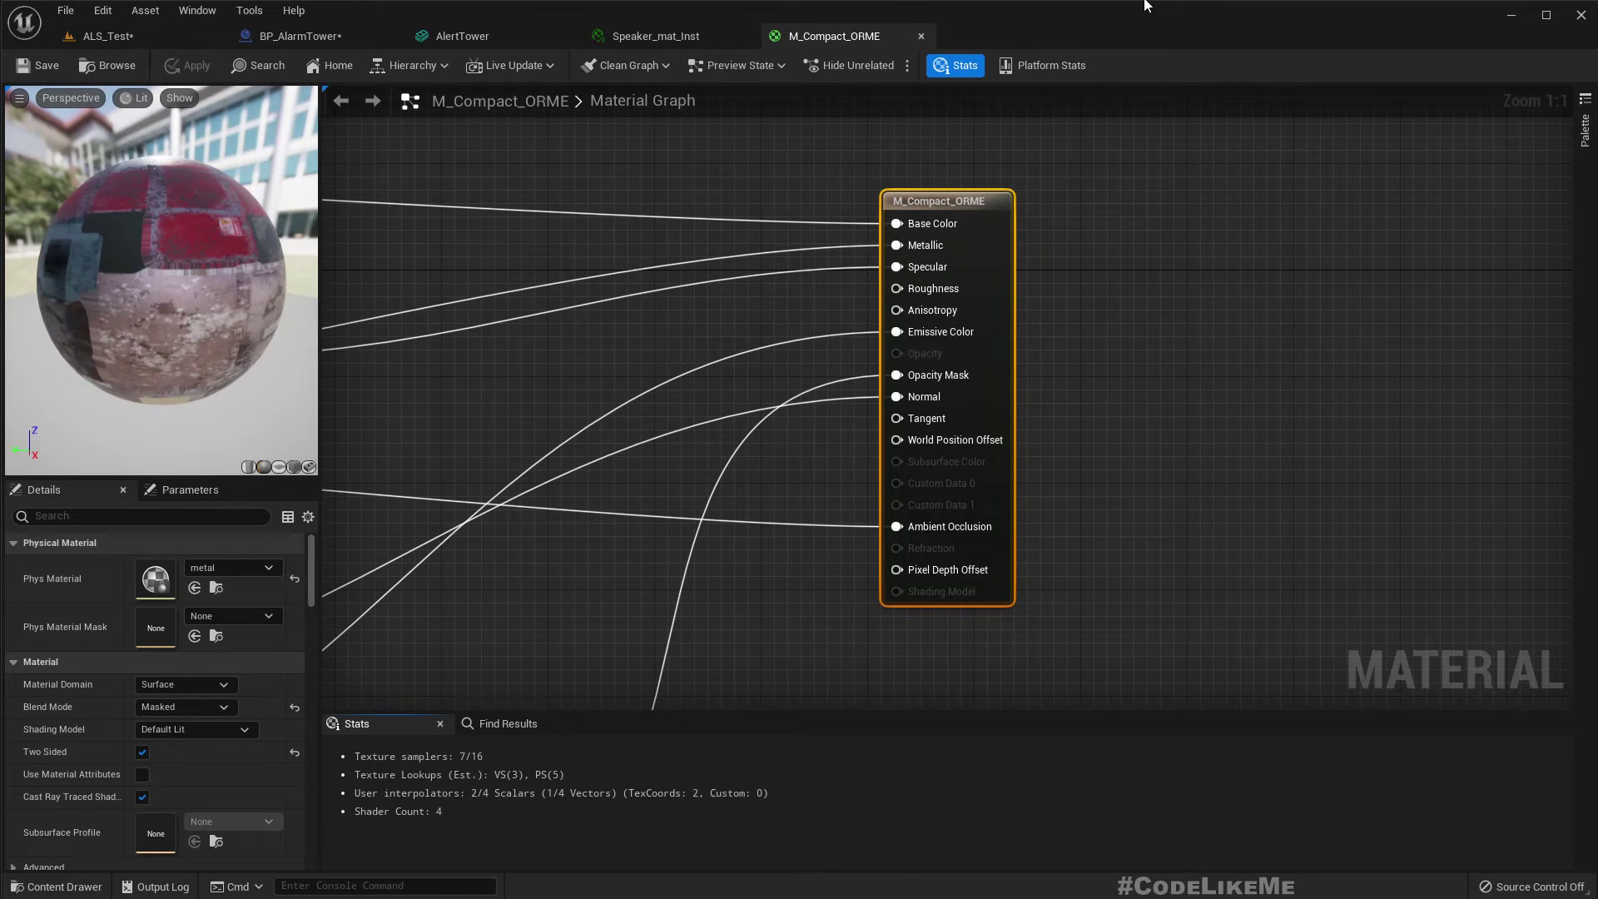
click(922, 36)
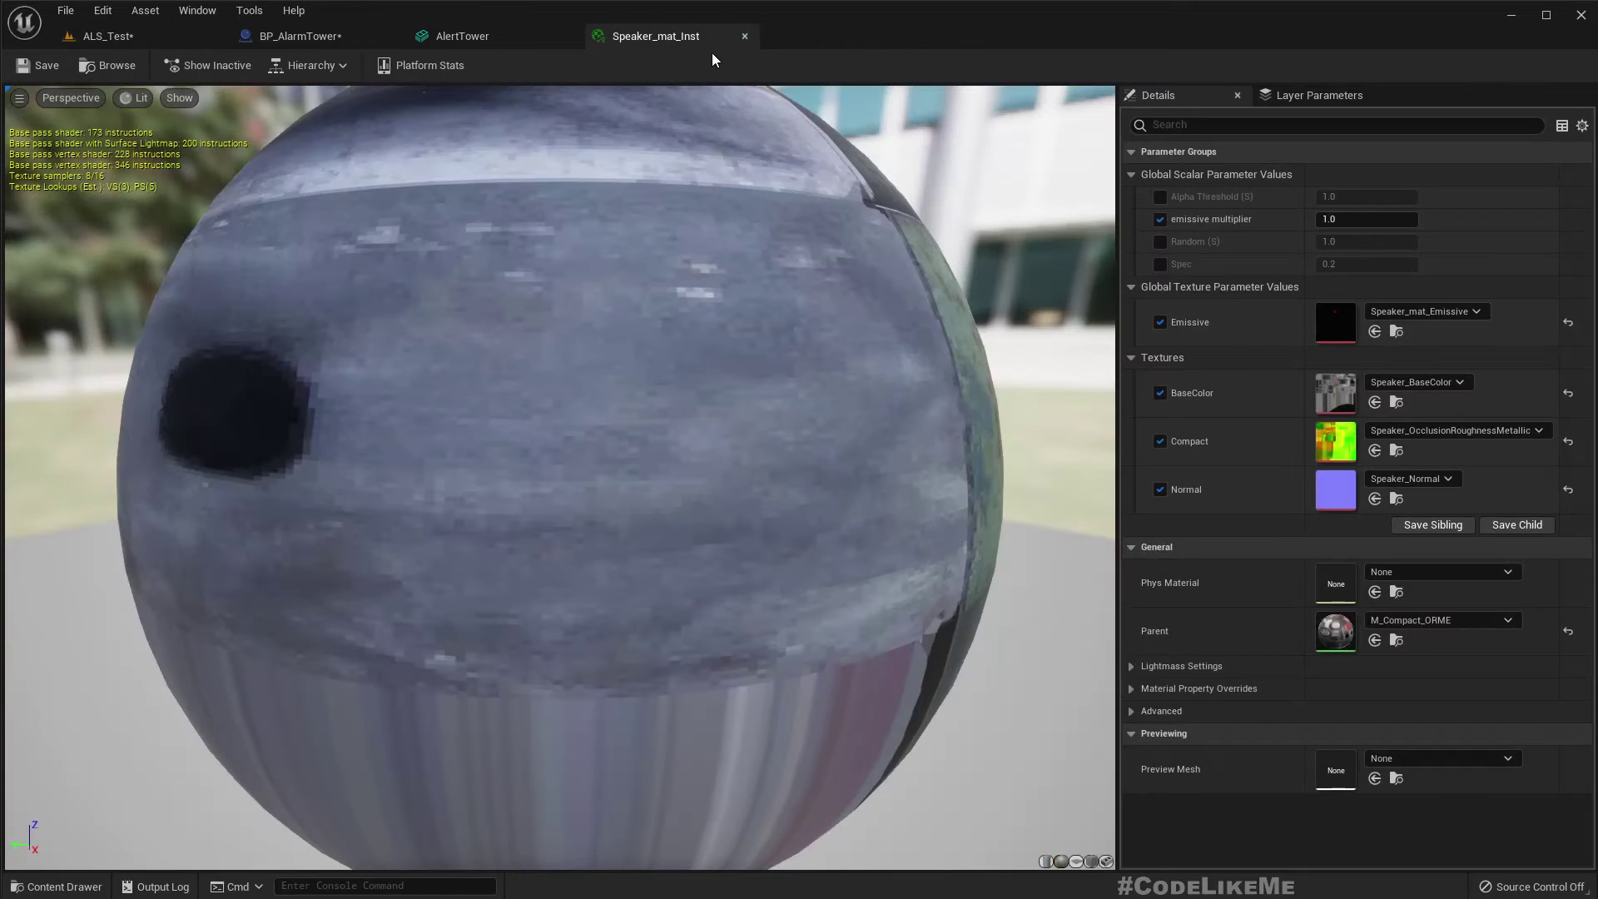
click(743, 37)
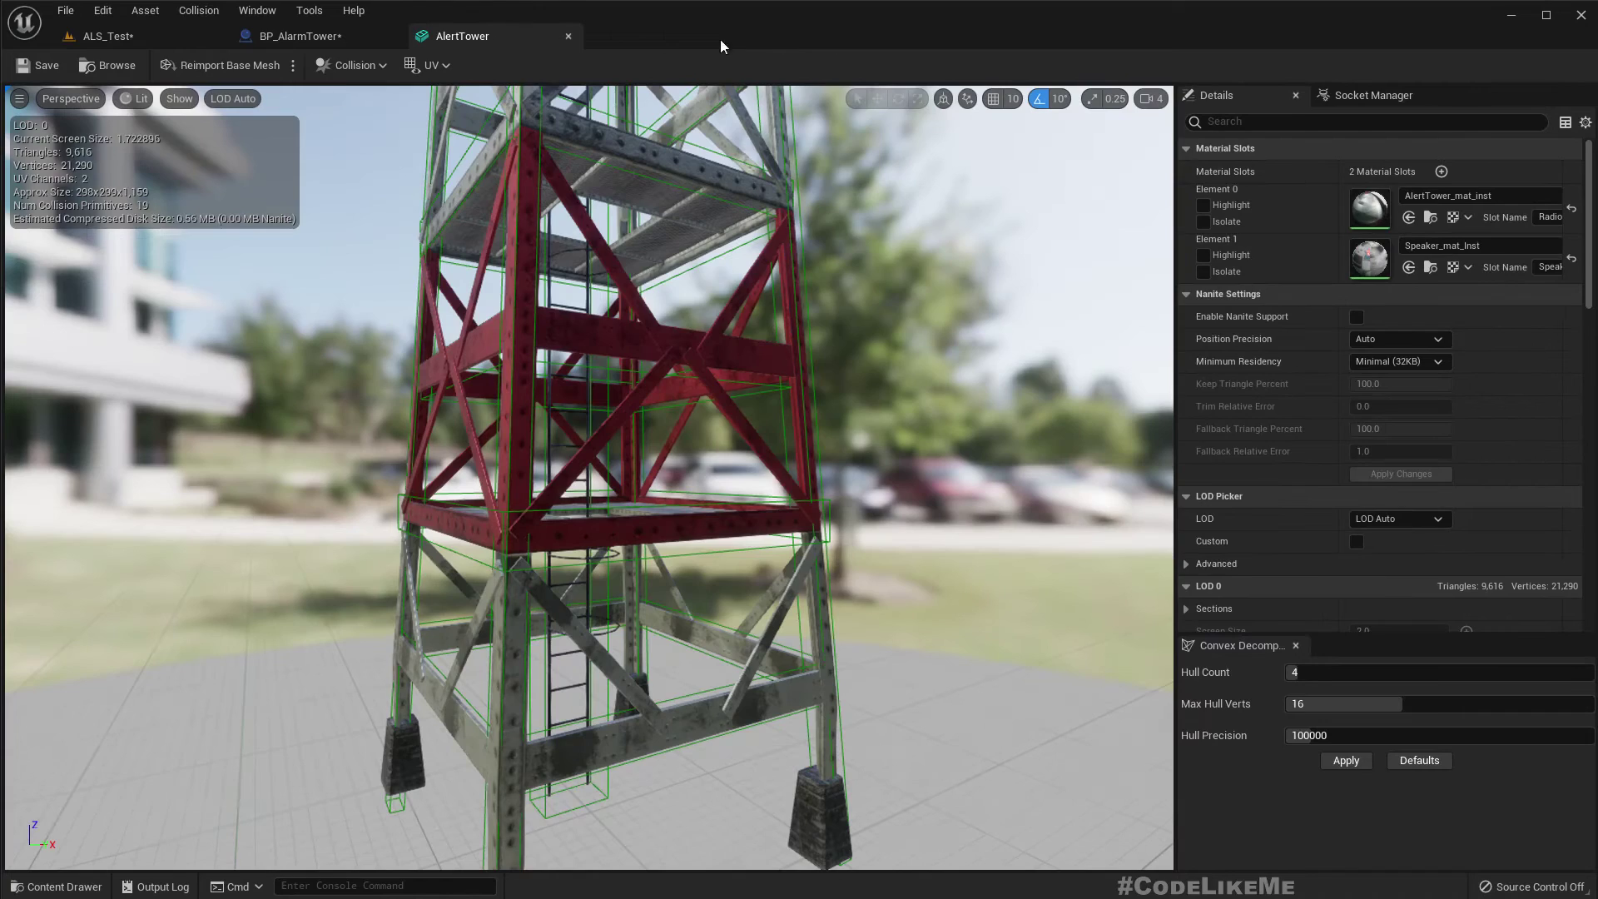
click(568, 36)
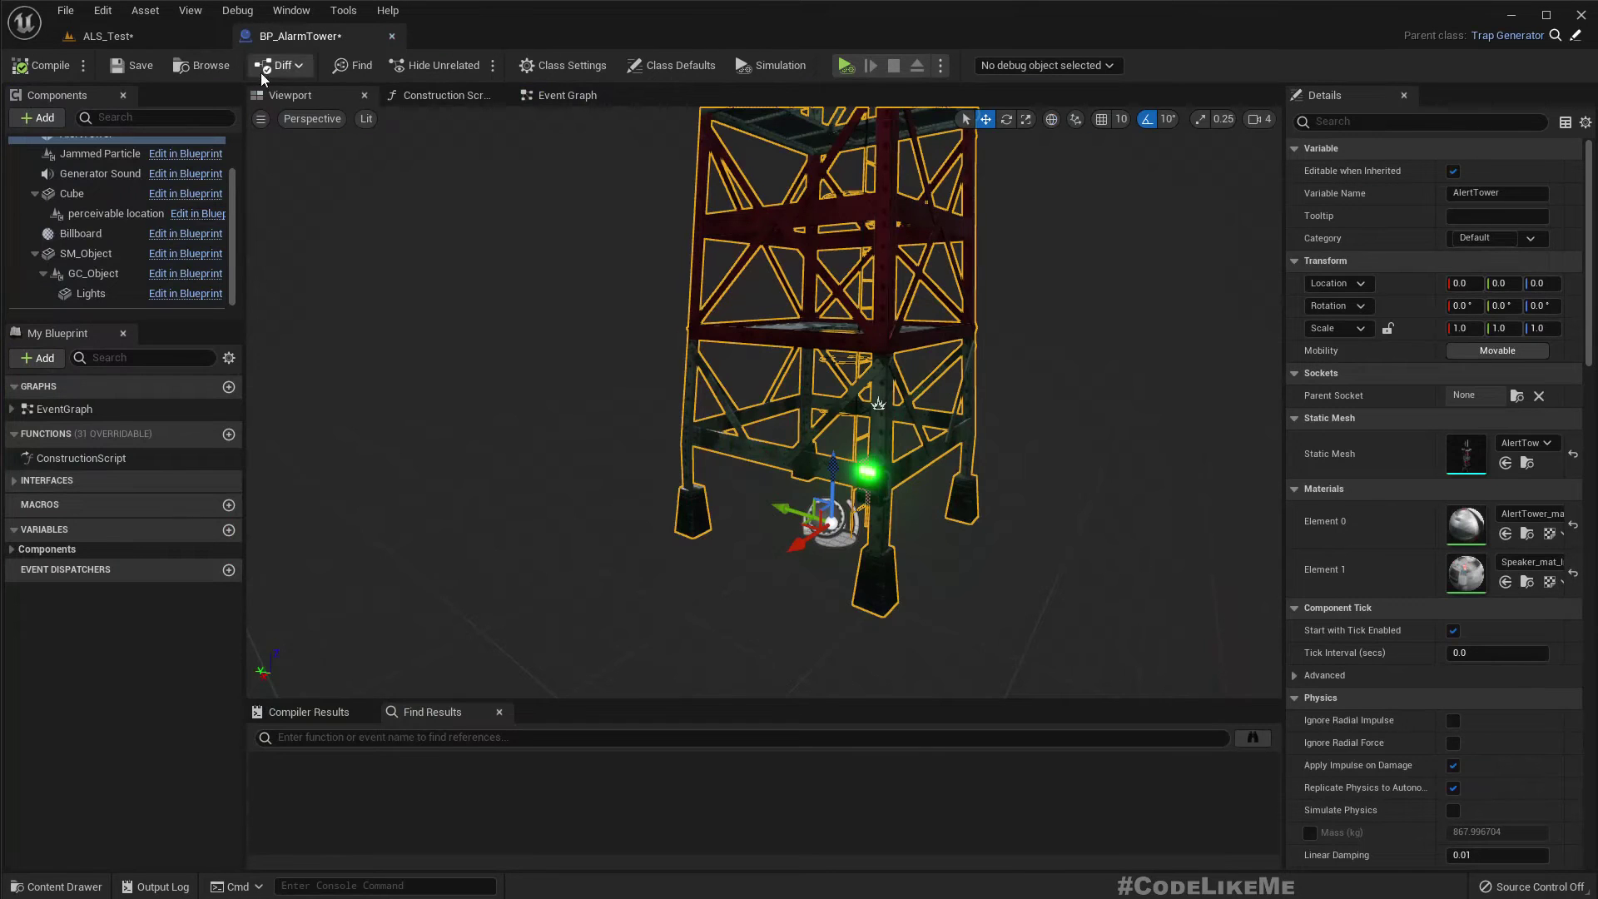
In the ALS_Test level, browse to the Trap_Light asset's Explosives folder and place a BP_AlarmTower on the open floor
click(95, 36)
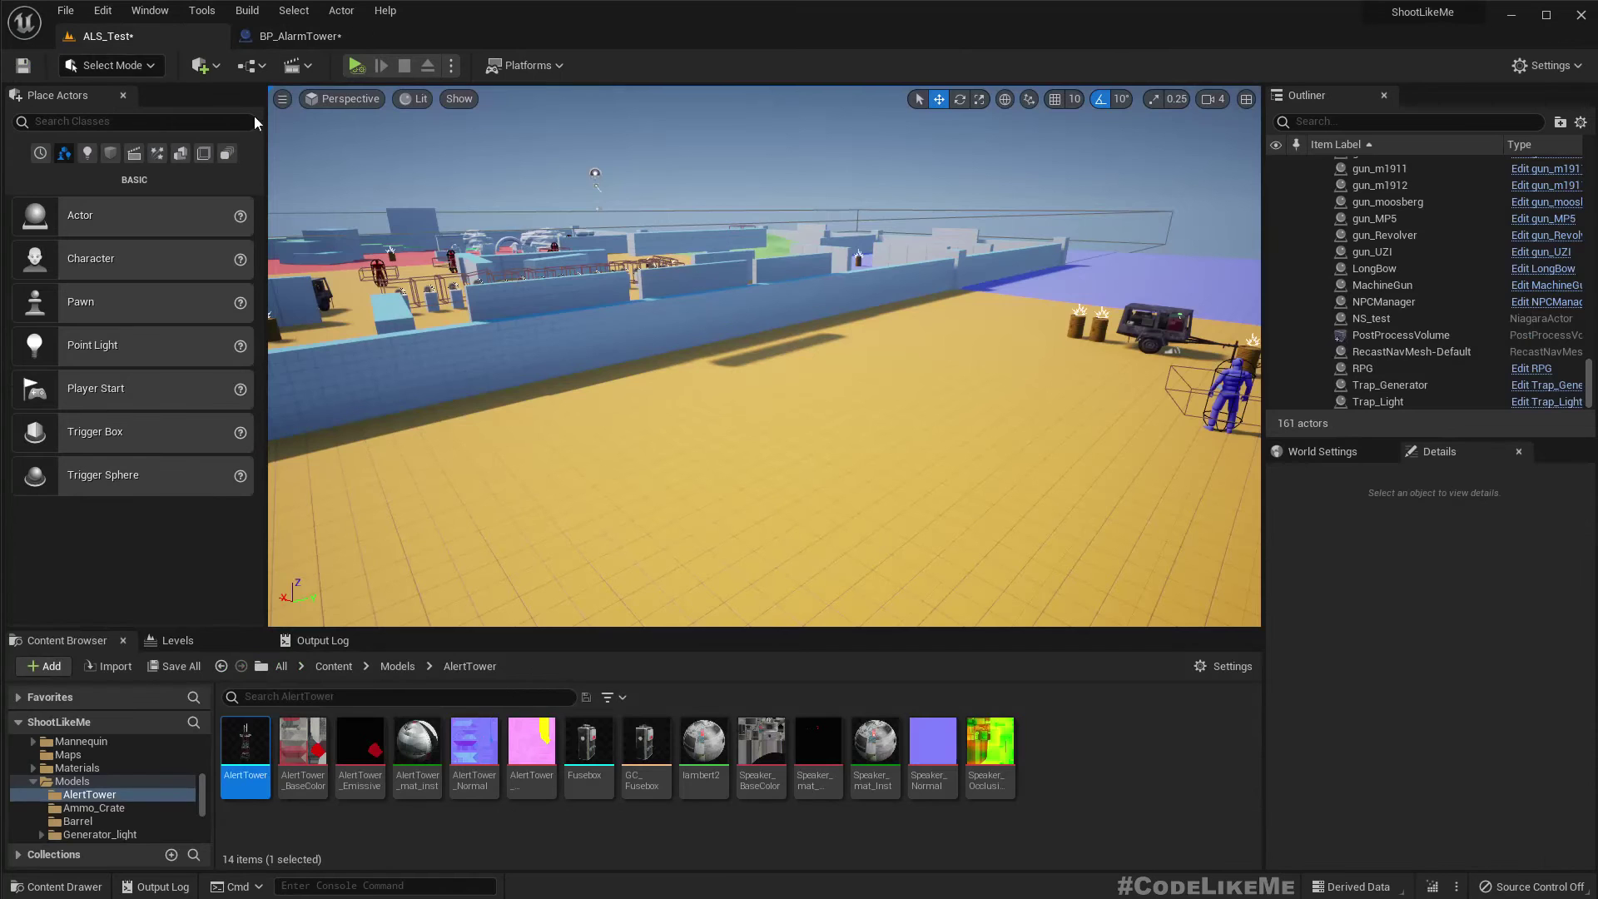
right_drag(763, 255, 799, 296)
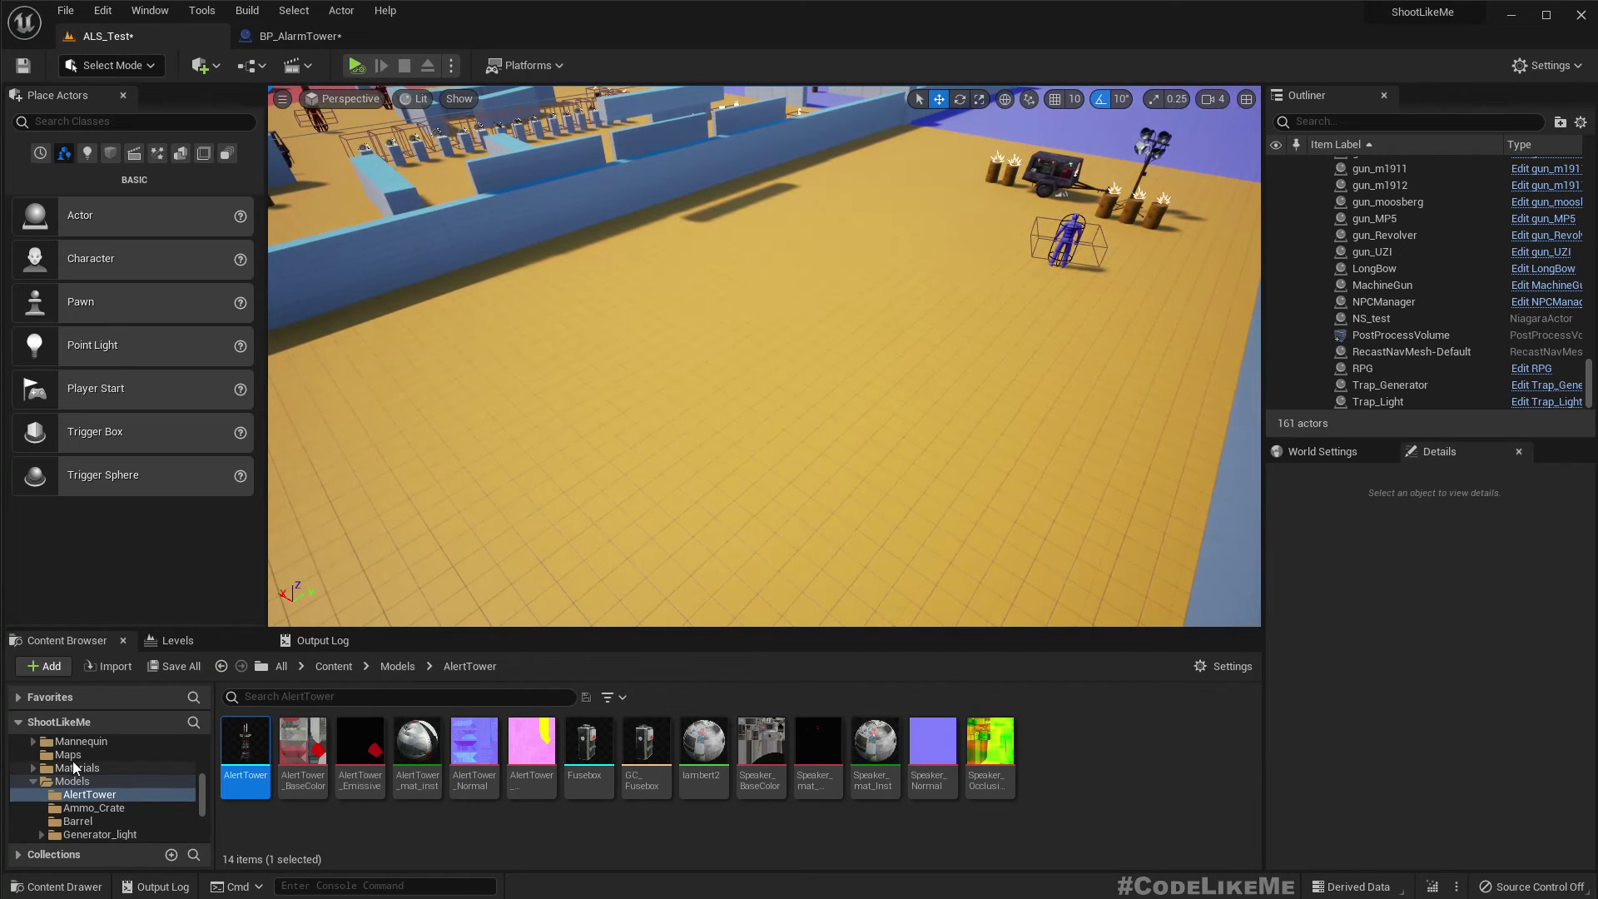
right_click(1042, 166)
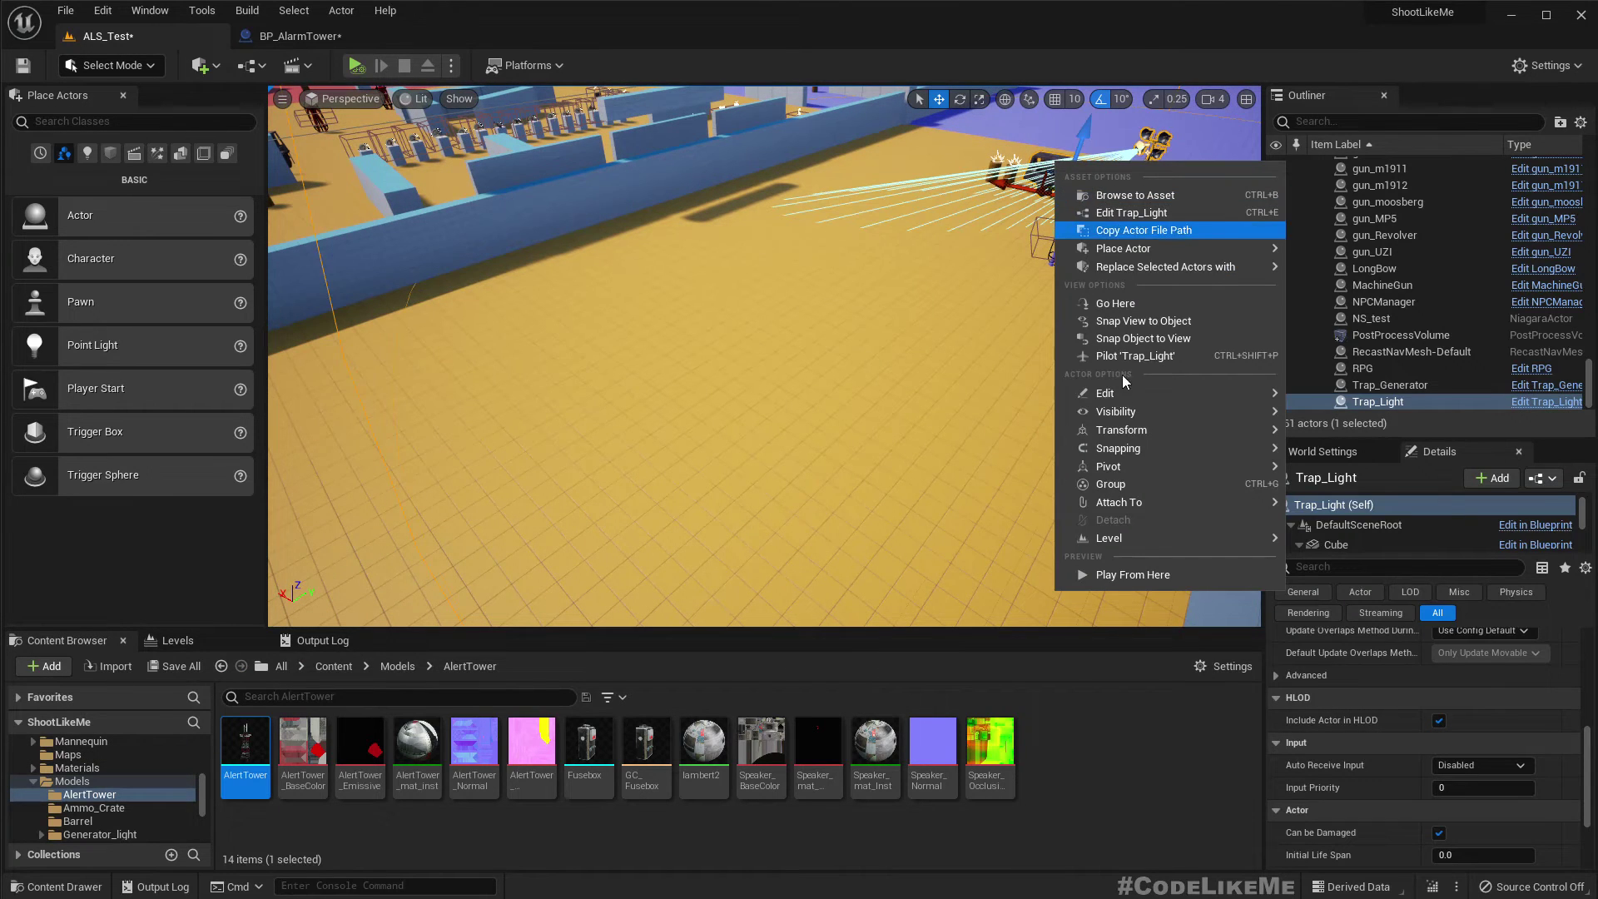
click(1132, 196)
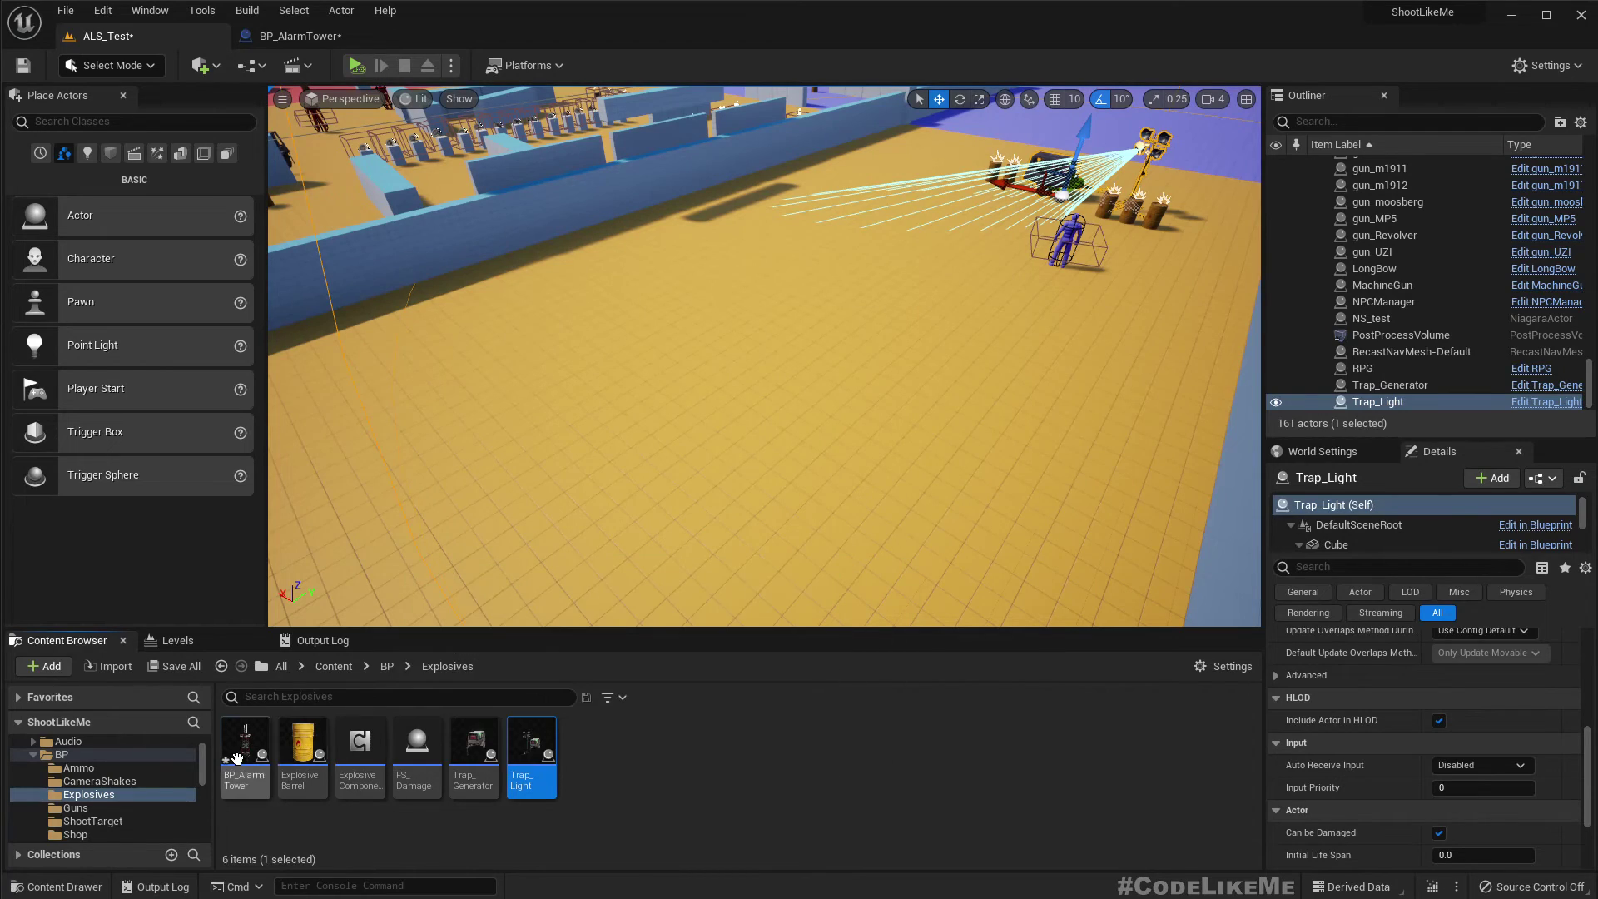
click(246, 745)
drag(344, 733, 795, 314)
right_drag(949, 407, 1158, 372)
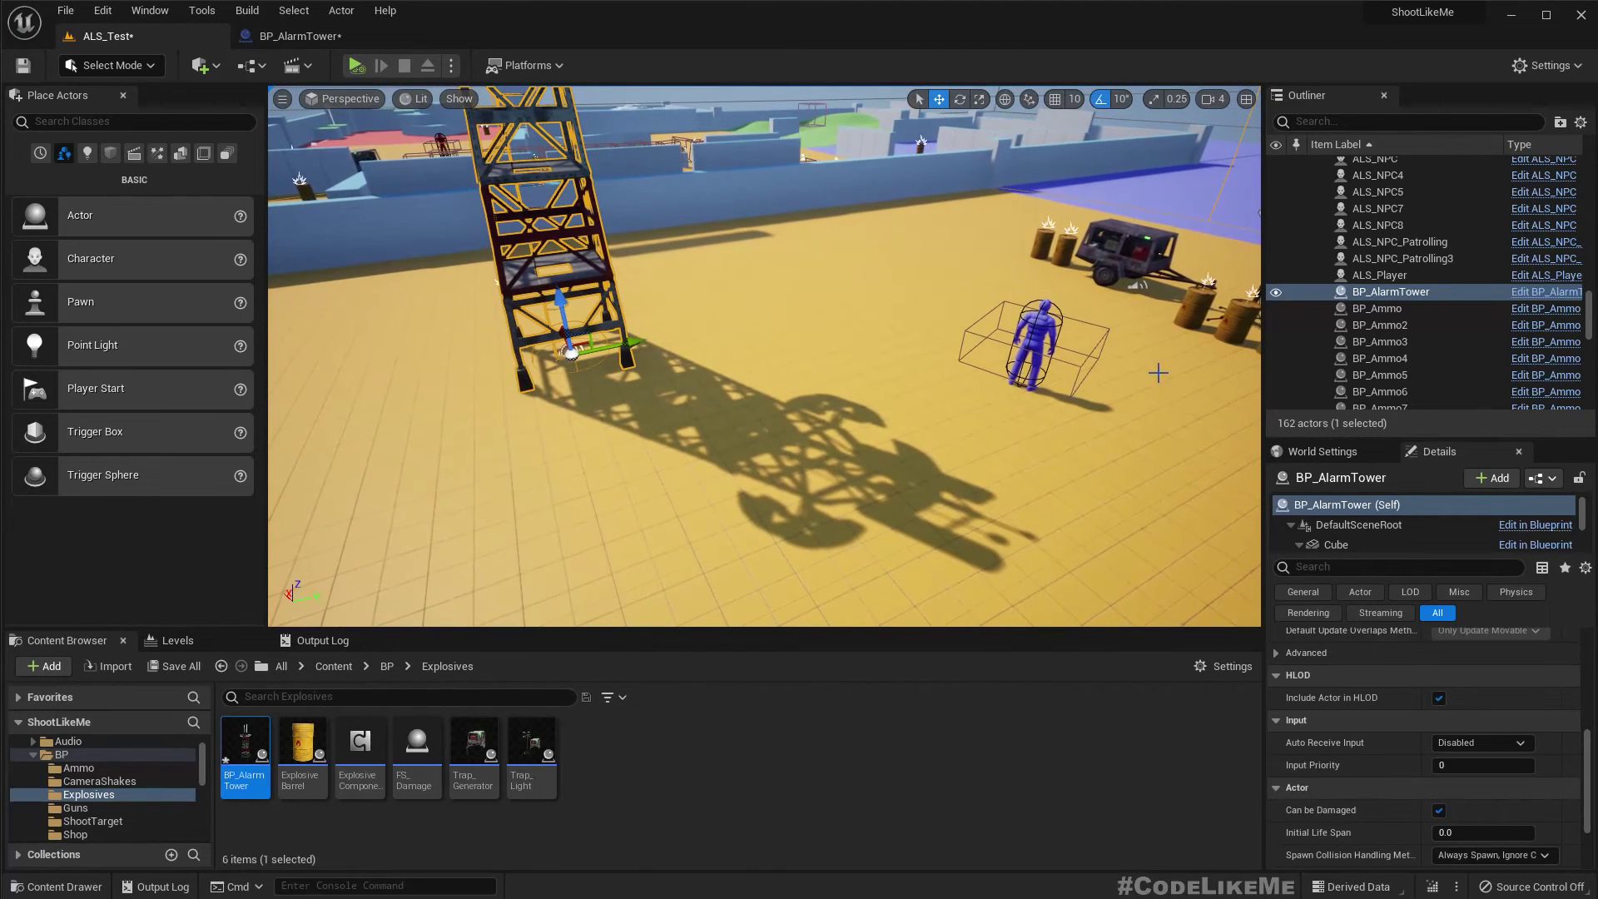
Move the placed BP_AlarmTower across the floor to stand near the barrels and generator trailer, behind the player character
click(1022, 350)
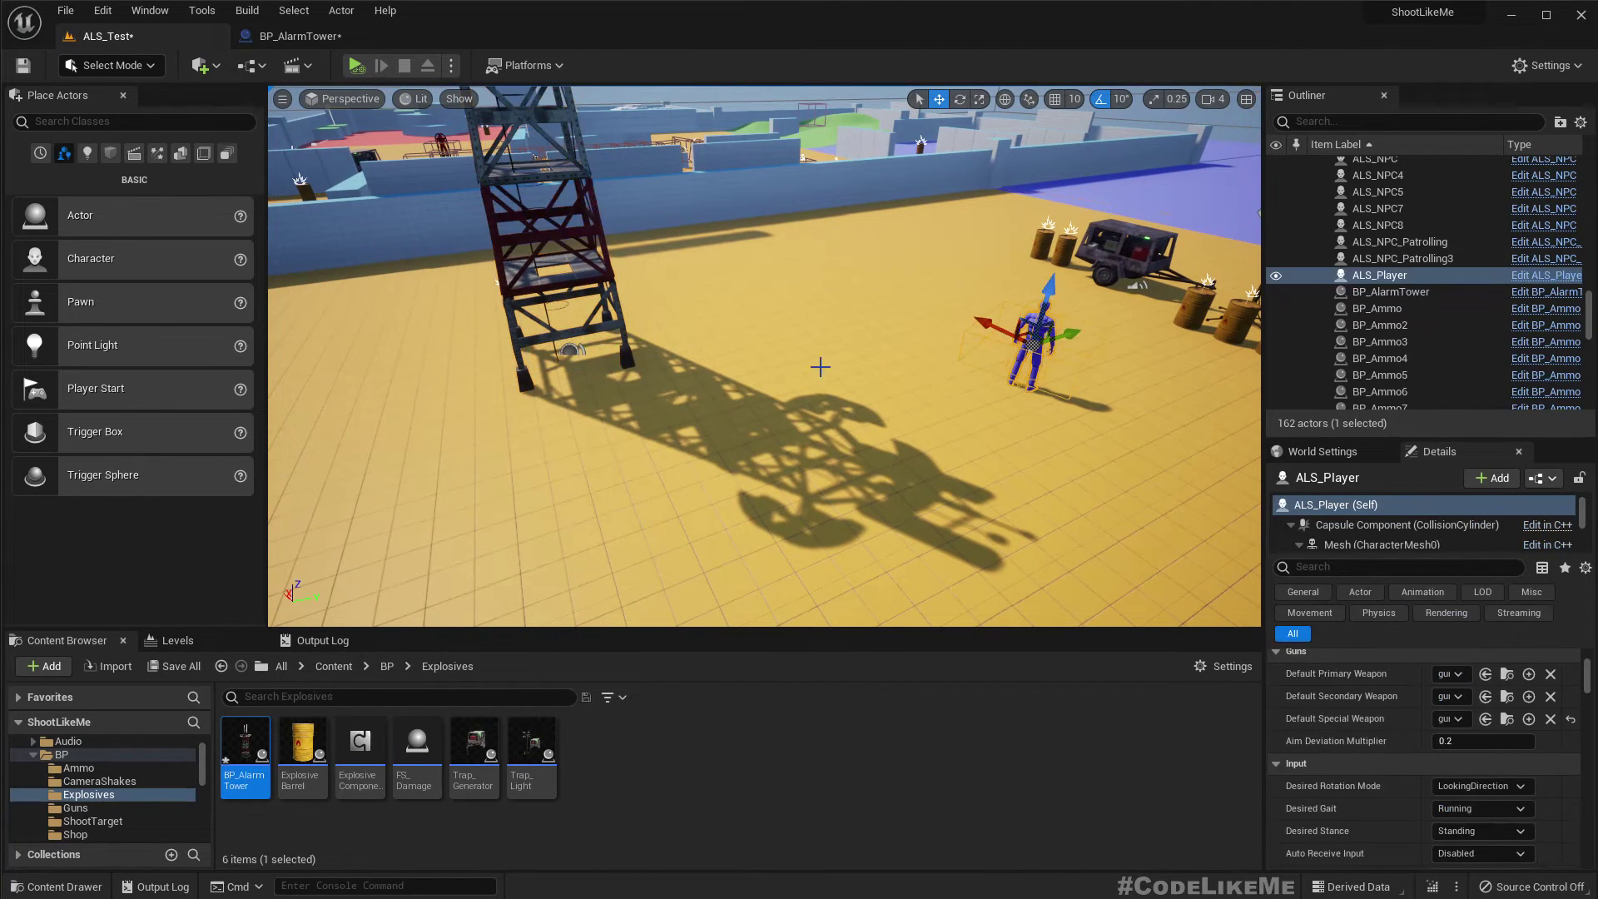
click(580, 298)
drag(609, 341, 949, 349)
key(e)
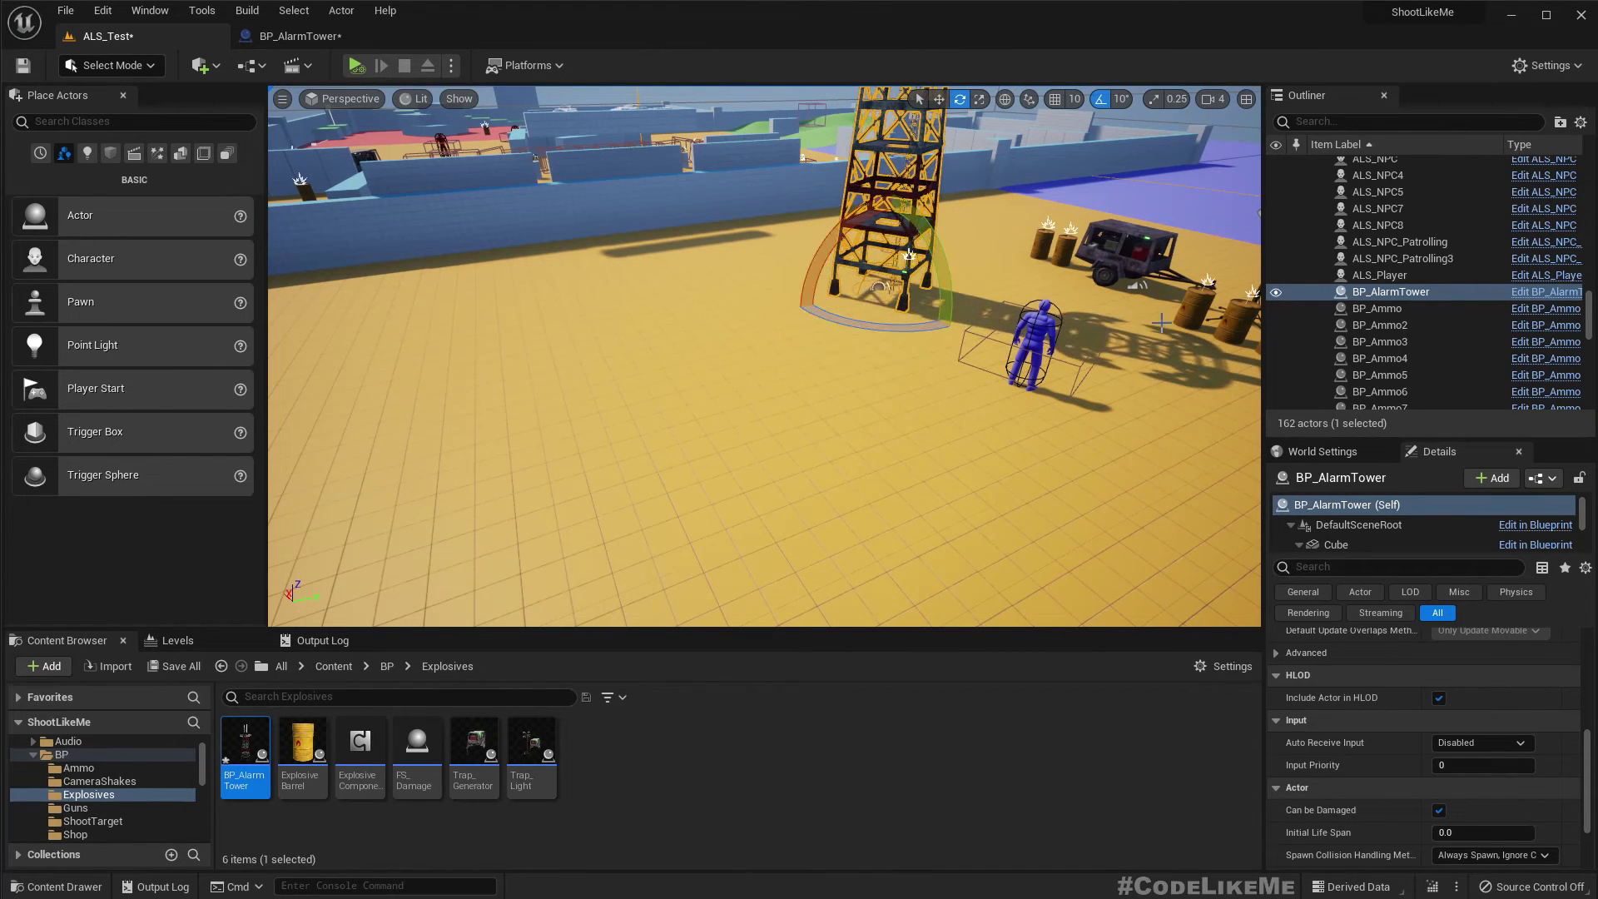
key(w)
drag(919, 281, 907, 244)
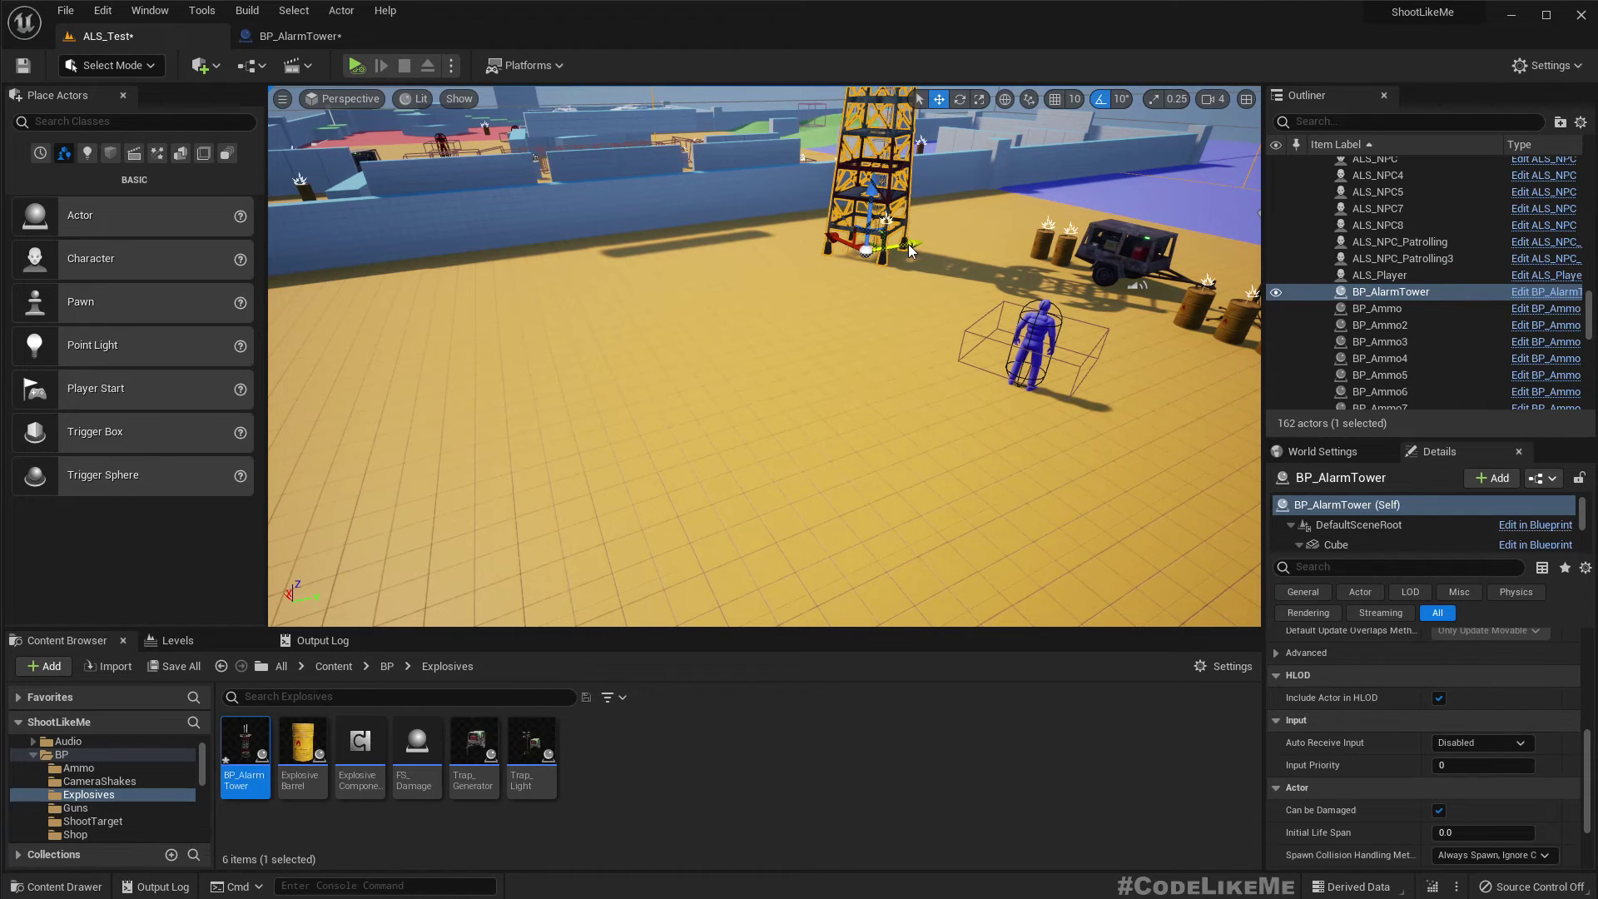
Stop the simulation run and play the level in the selected viewport instead
key(alt+p)
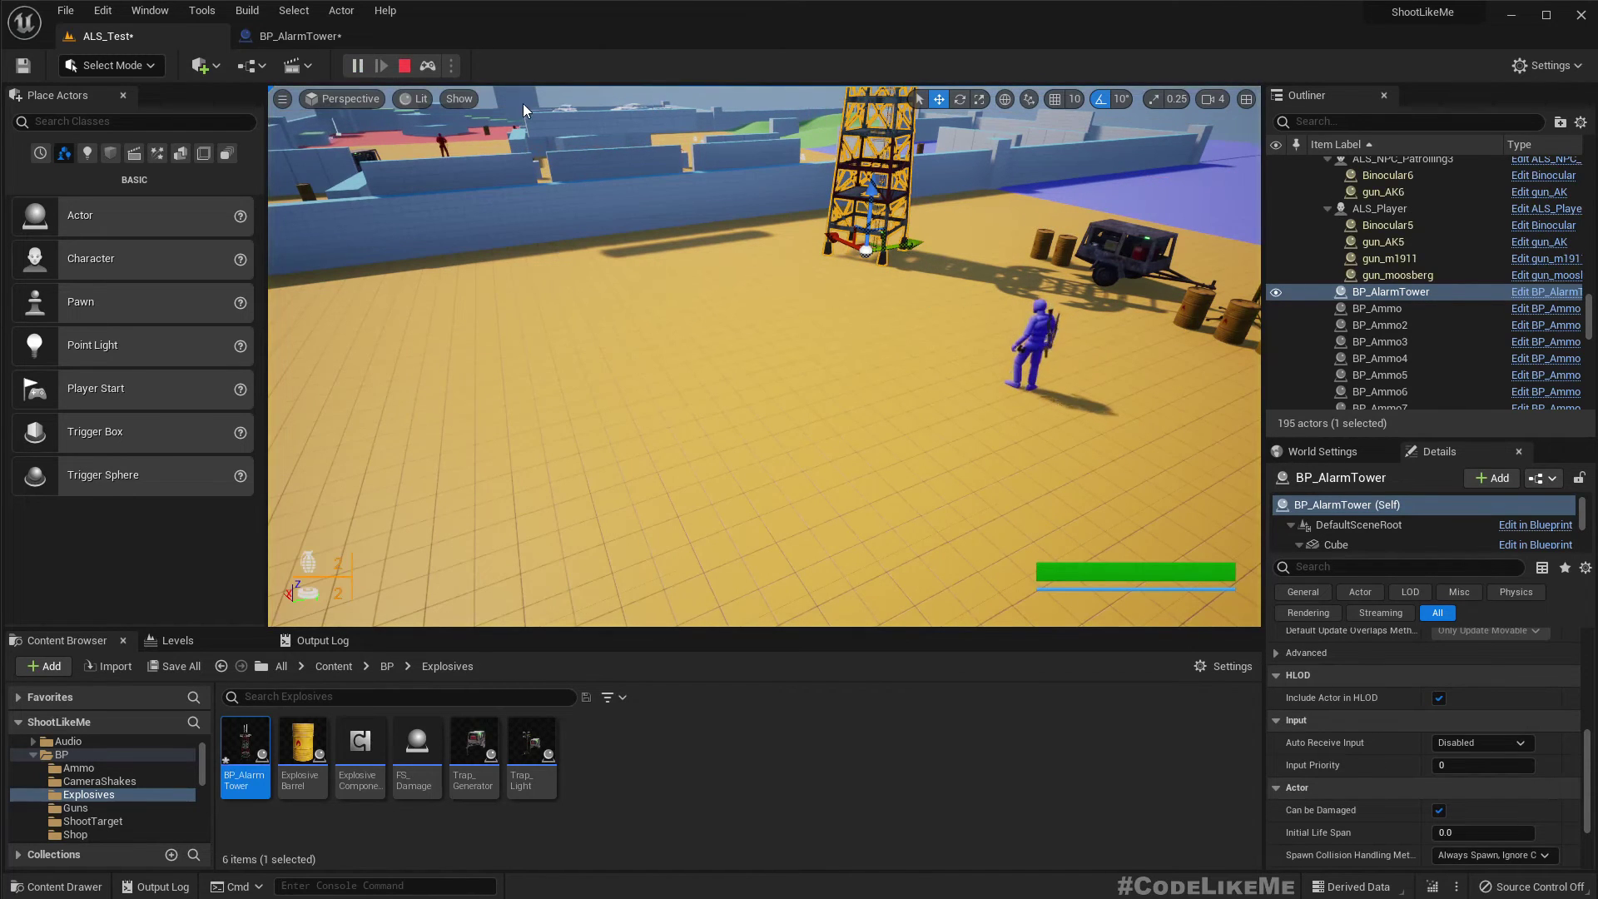
click(405, 65)
click(451, 65)
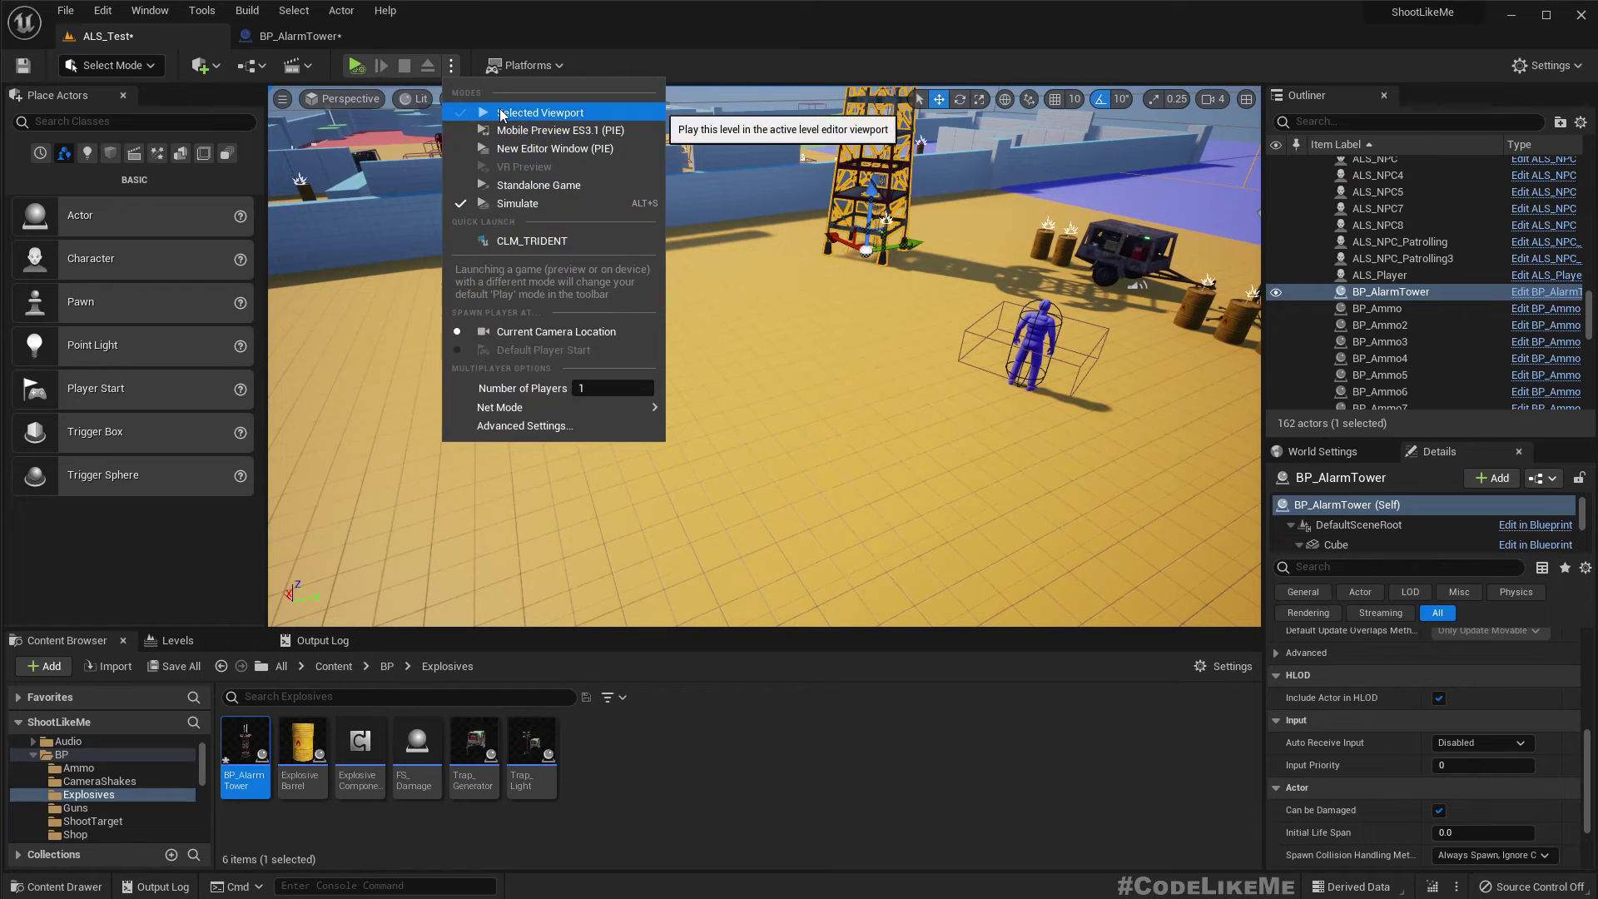
click(499, 112)
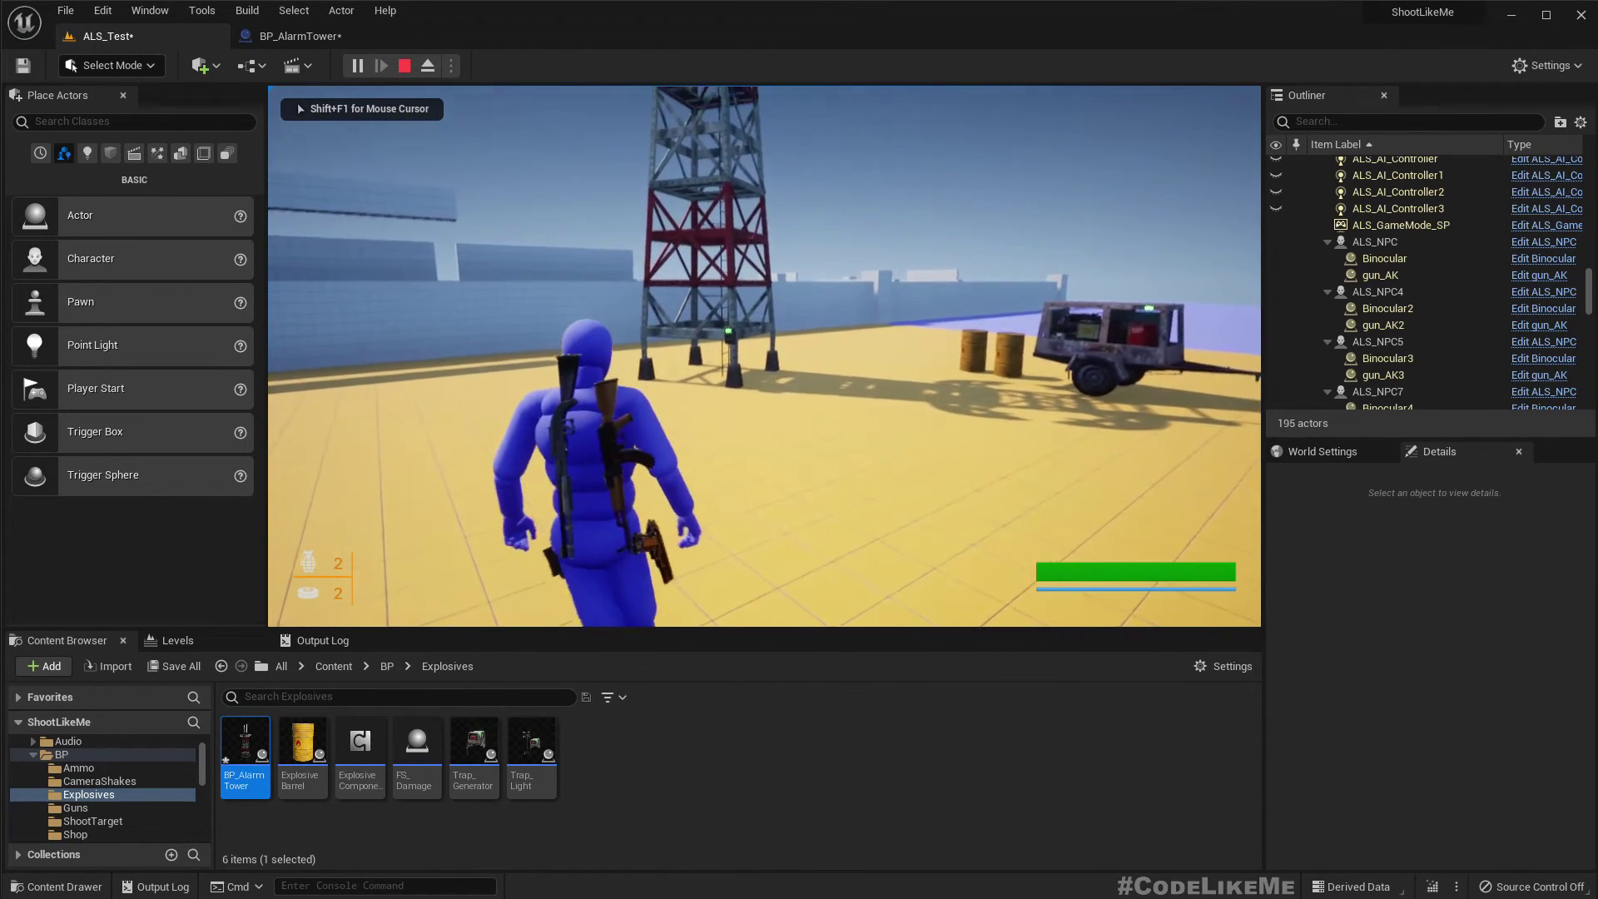
Equip the rifle, make the game view full screen, and fire a shot at the tower's fusebox
key(1)
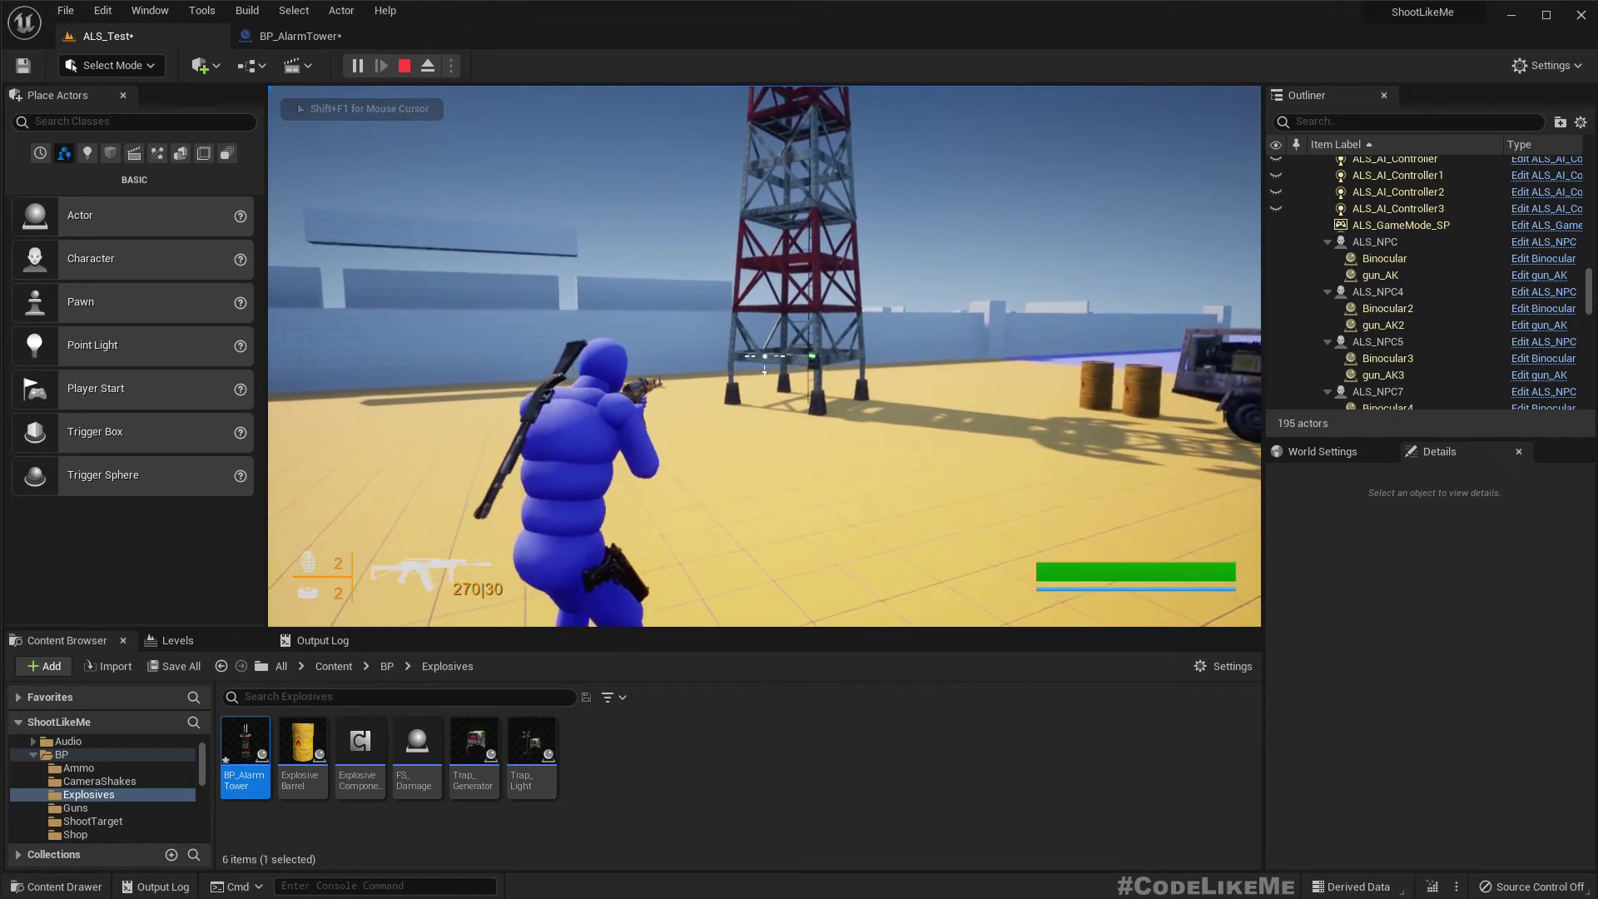
click(687, 342)
key(F11)
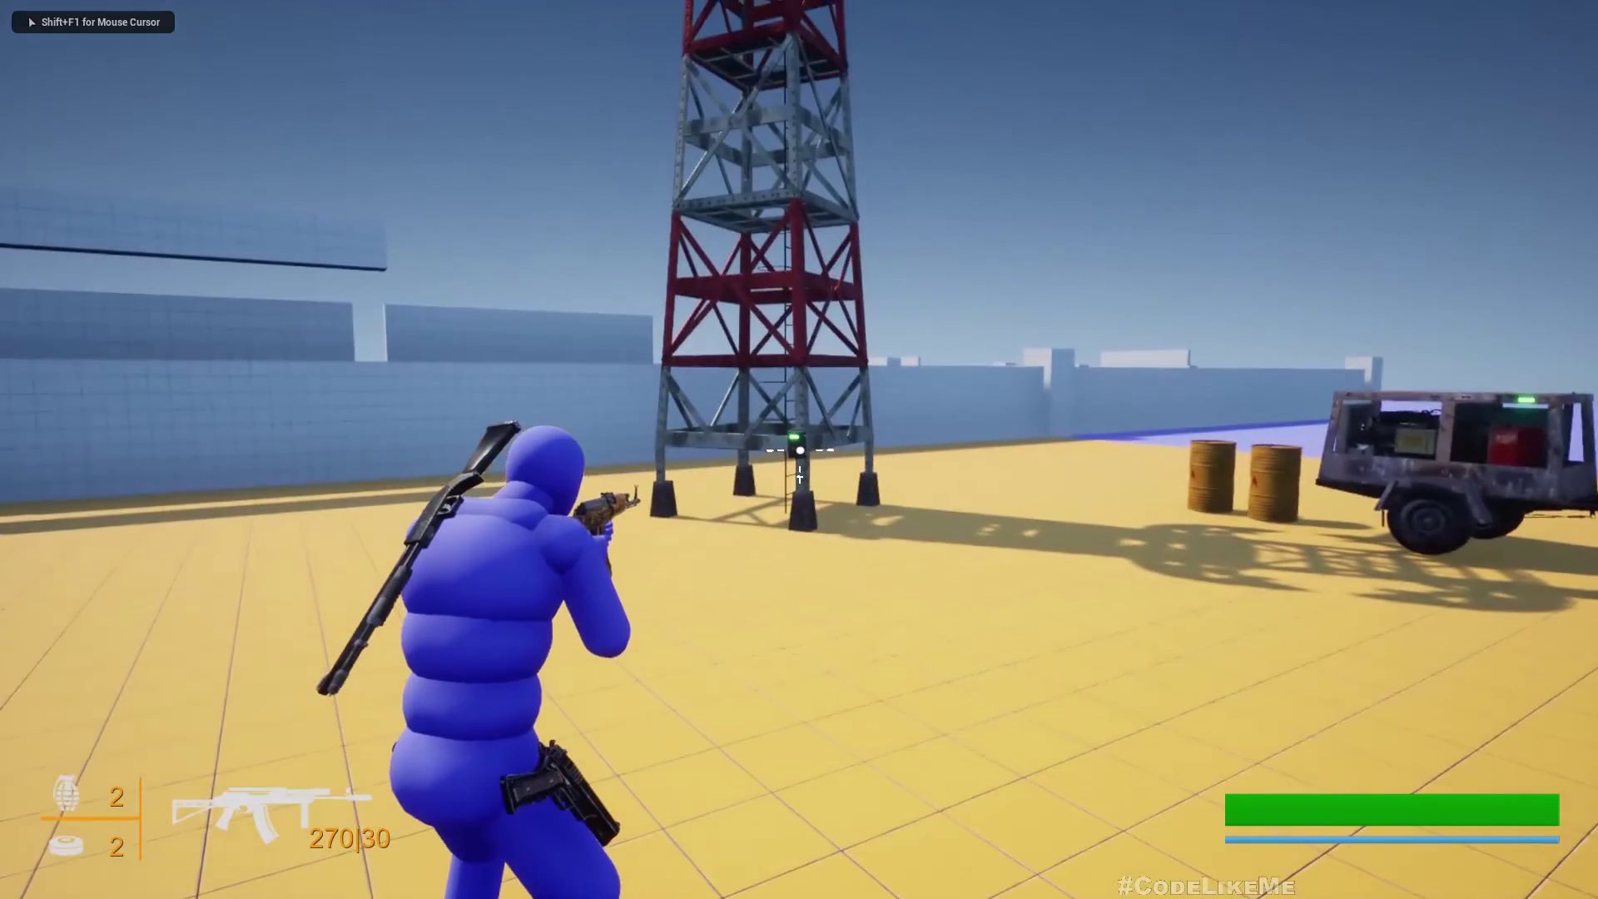
click(799, 450)
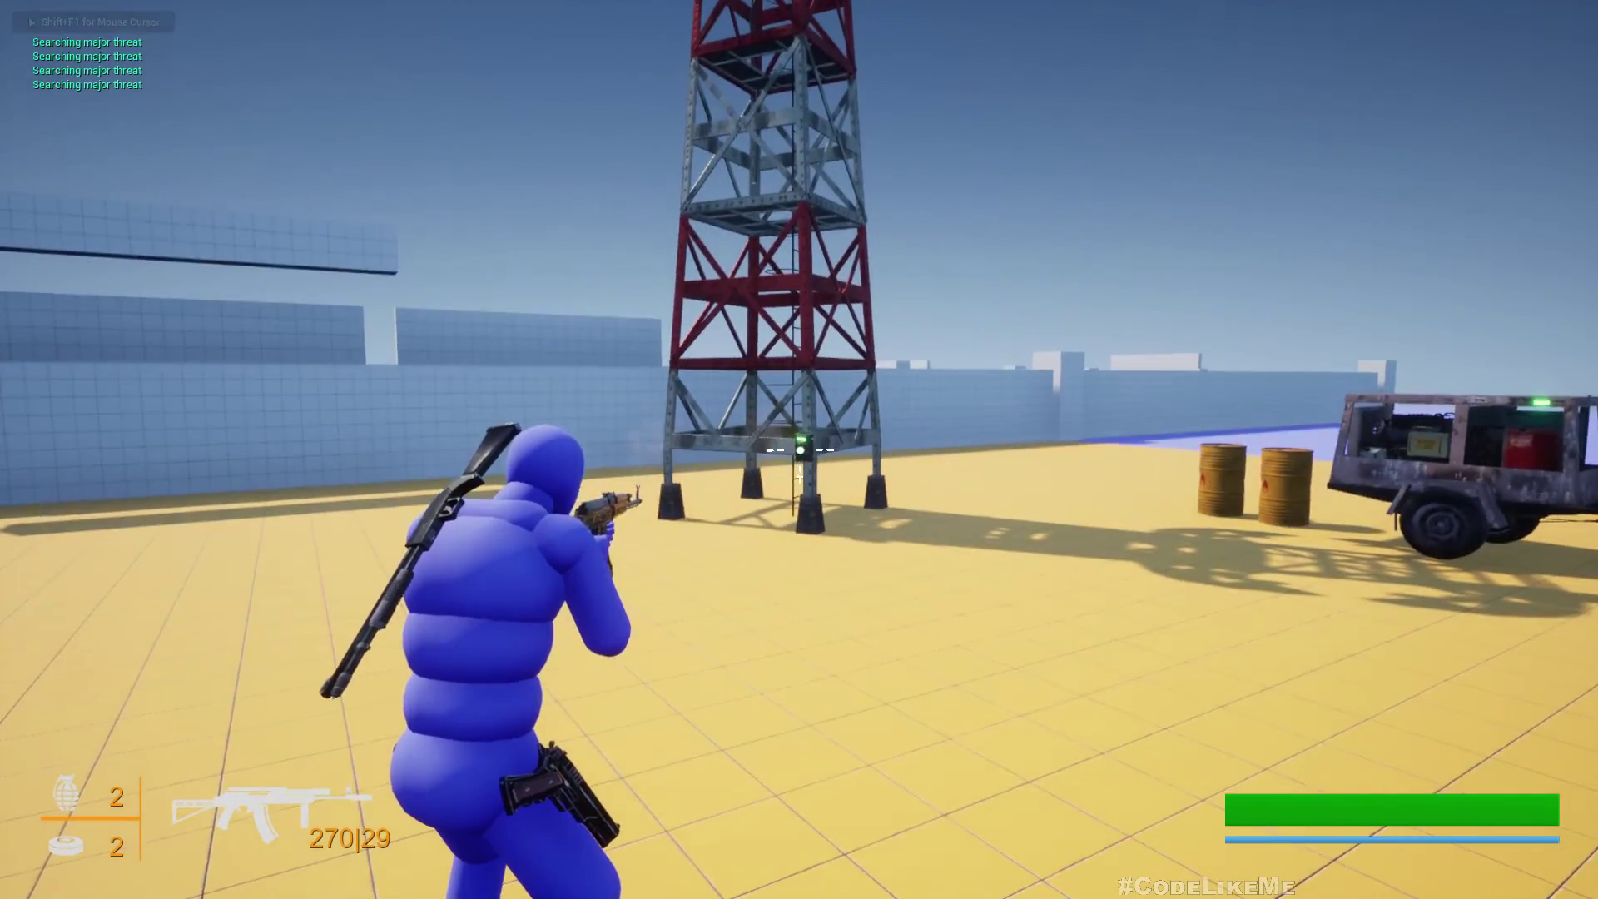
Fire several more shots at the tower's fusebox, stop the play session and inspect the tower from above
click(799, 450)
click(799, 451)
click(799, 450)
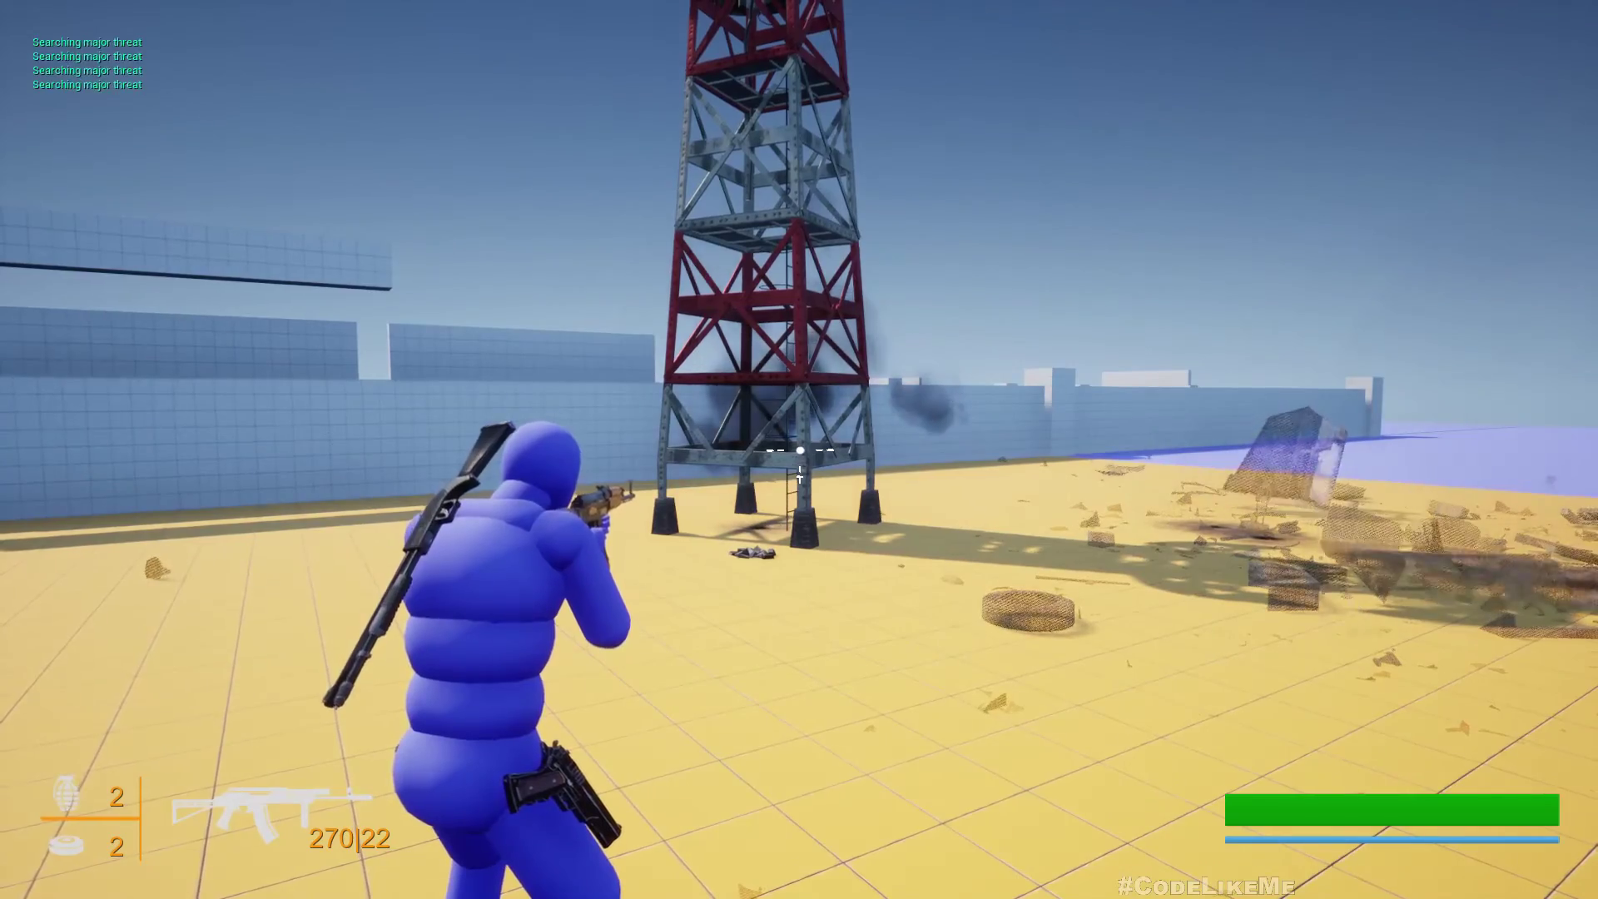
key(Escape)
key(a)
right_drag(780, 404, 1107, 394)
key(d)
key(e)
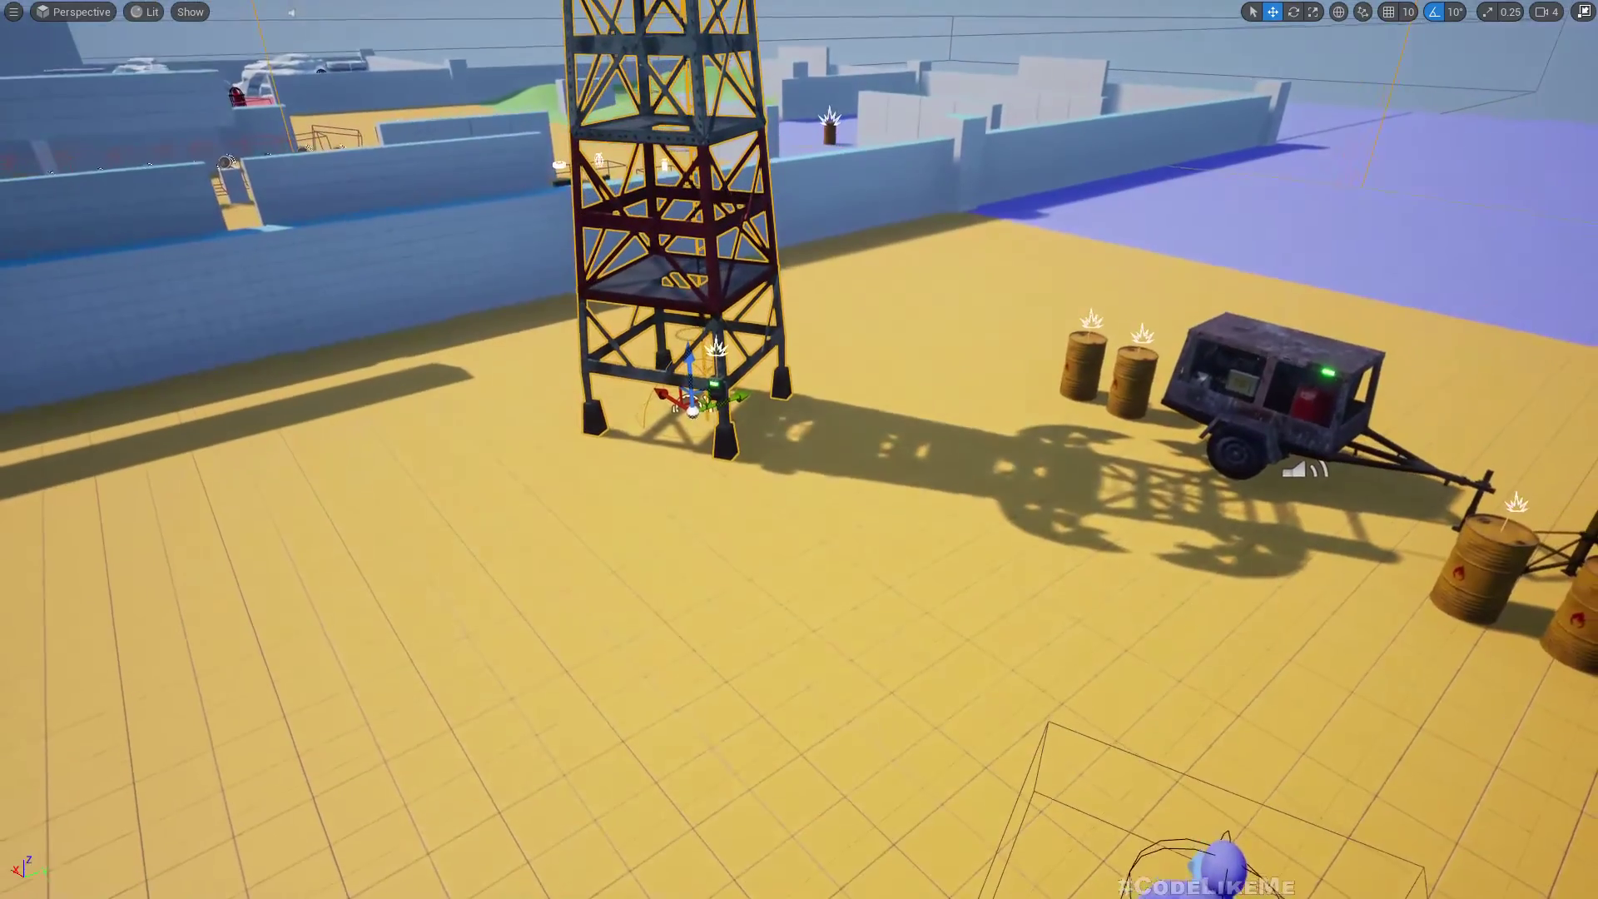
Play the level again, aim the rifle and fire several shots at the tower's fusebox
key(alt+p)
click(1106, 376)
key(grave)
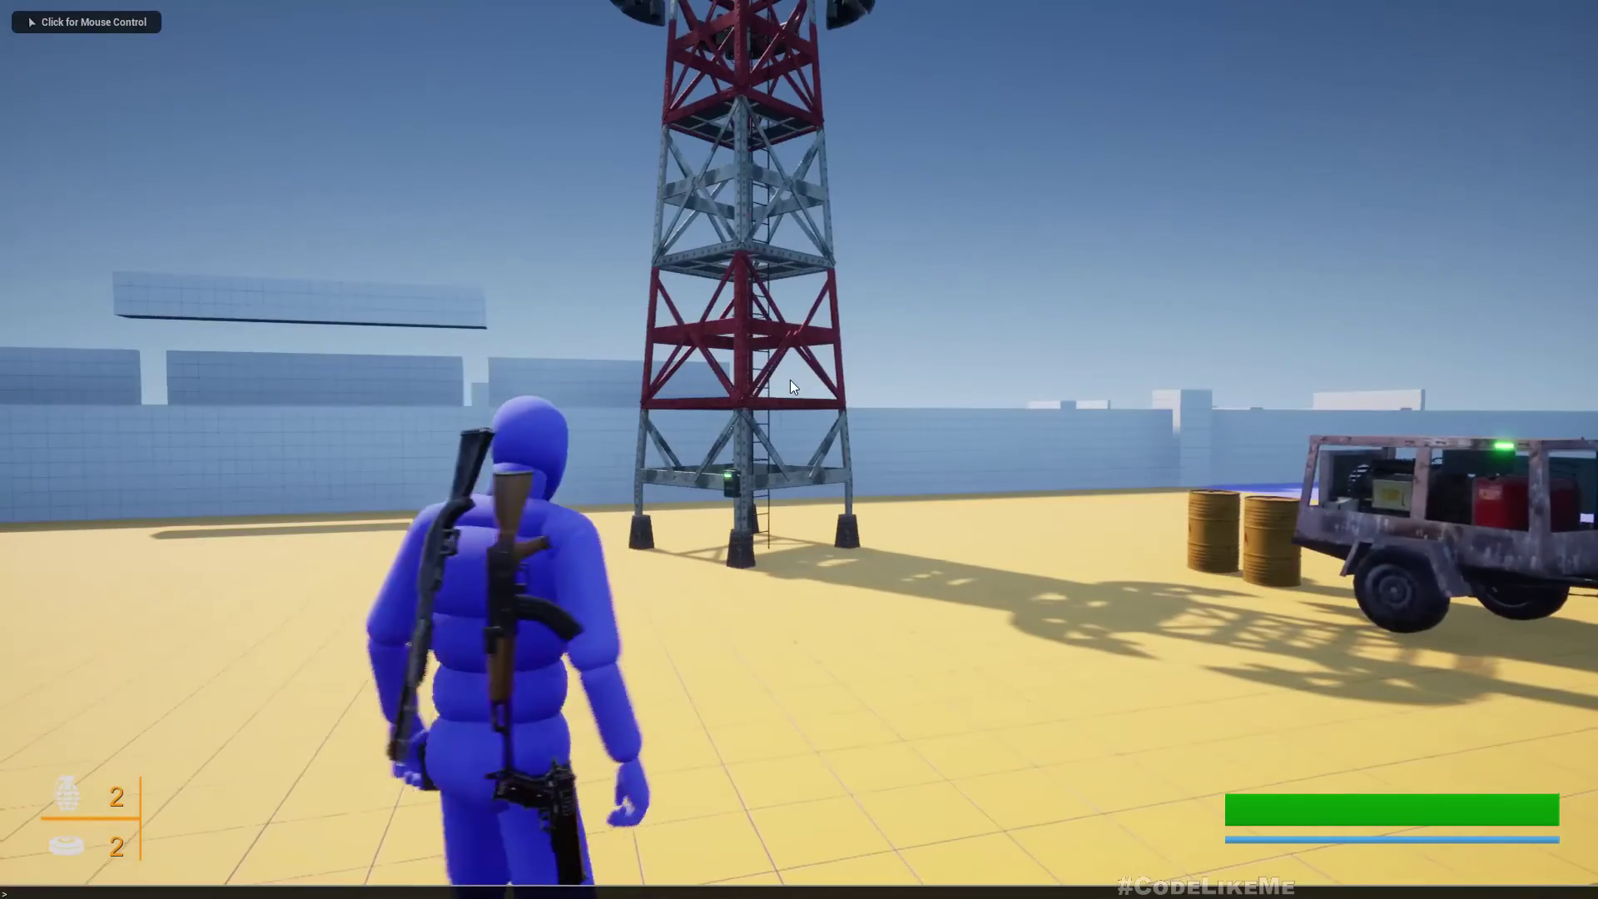
text(a)
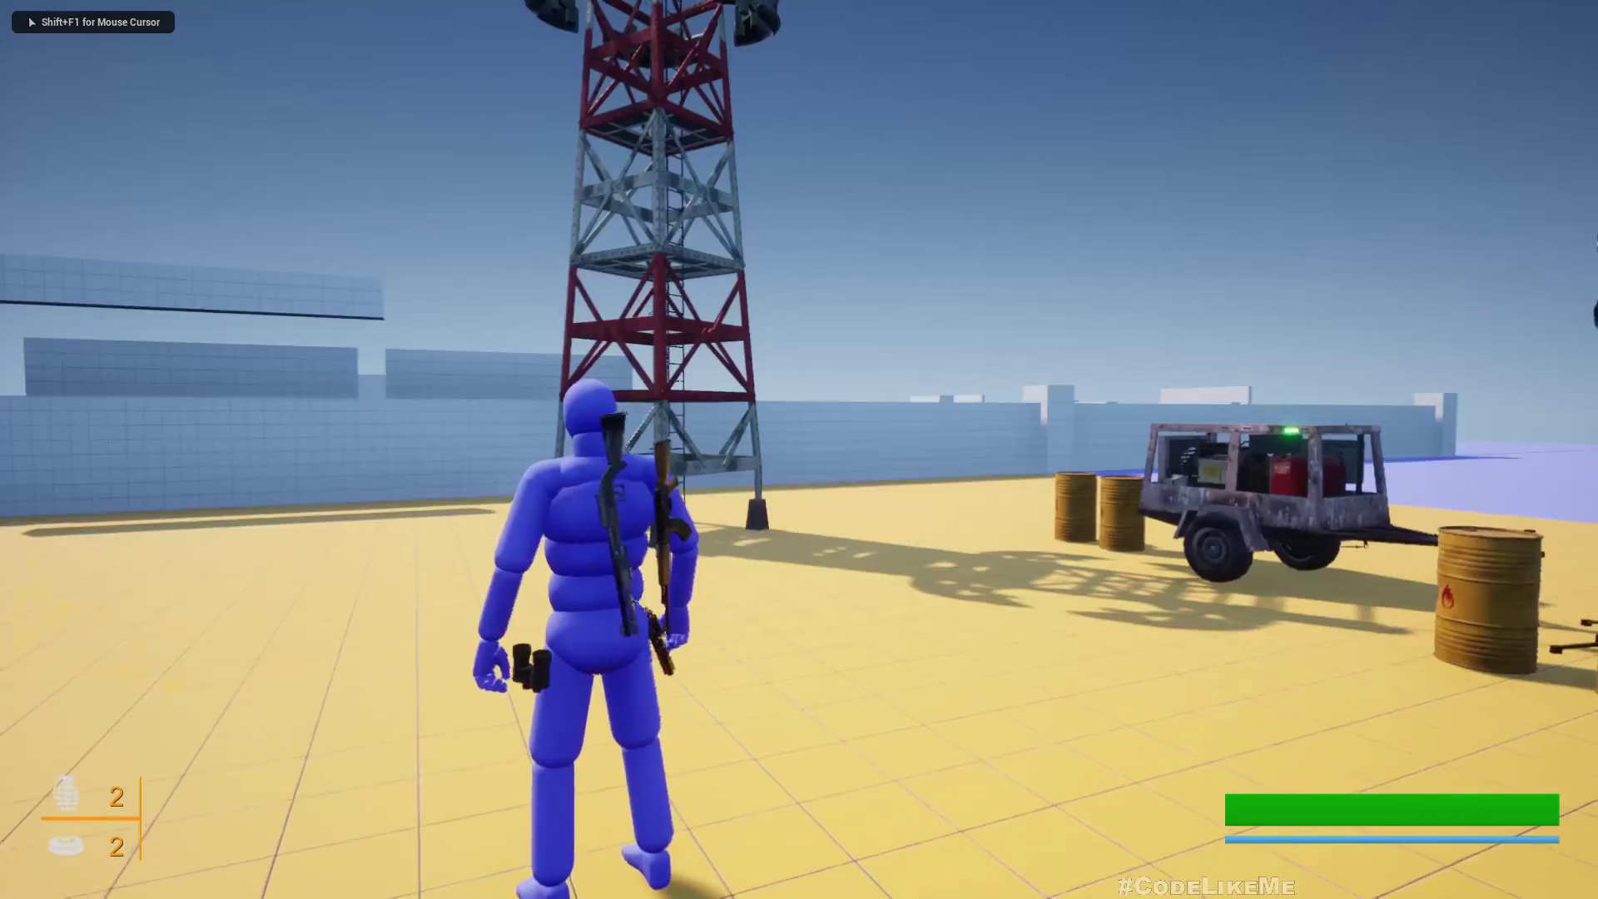
right_click(800, 450)
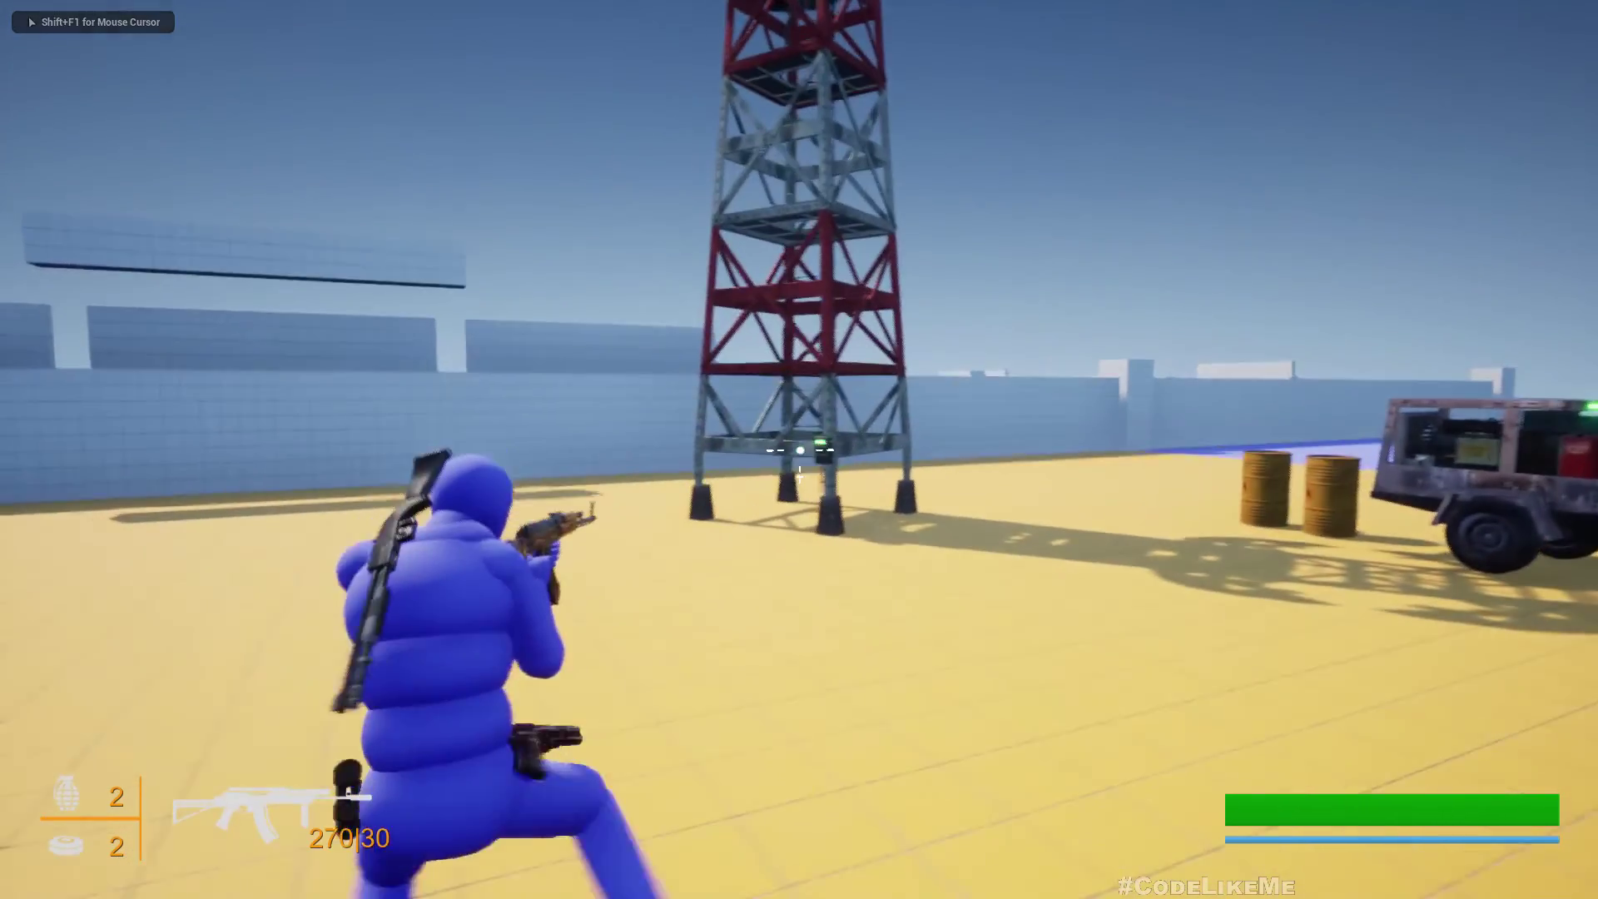
click(800, 450)
click(799, 449)
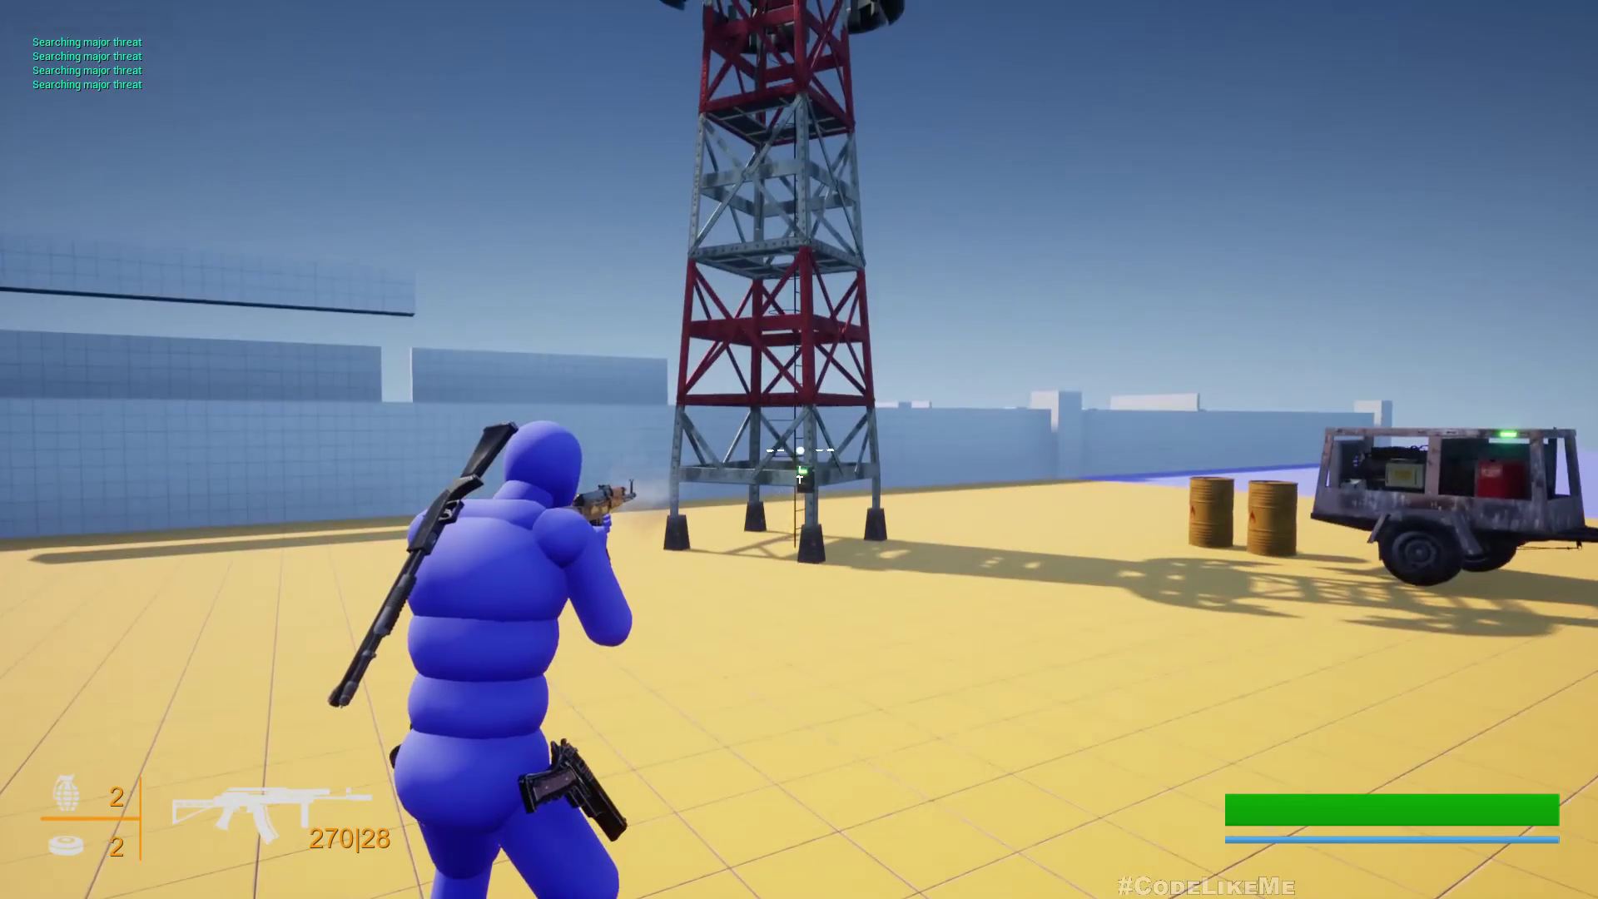
click(799, 449)
click(799, 449)
Walk closer to the tower to check the spark effect's position, fire once more at the fusebox and end the full-screen play session
key(w)
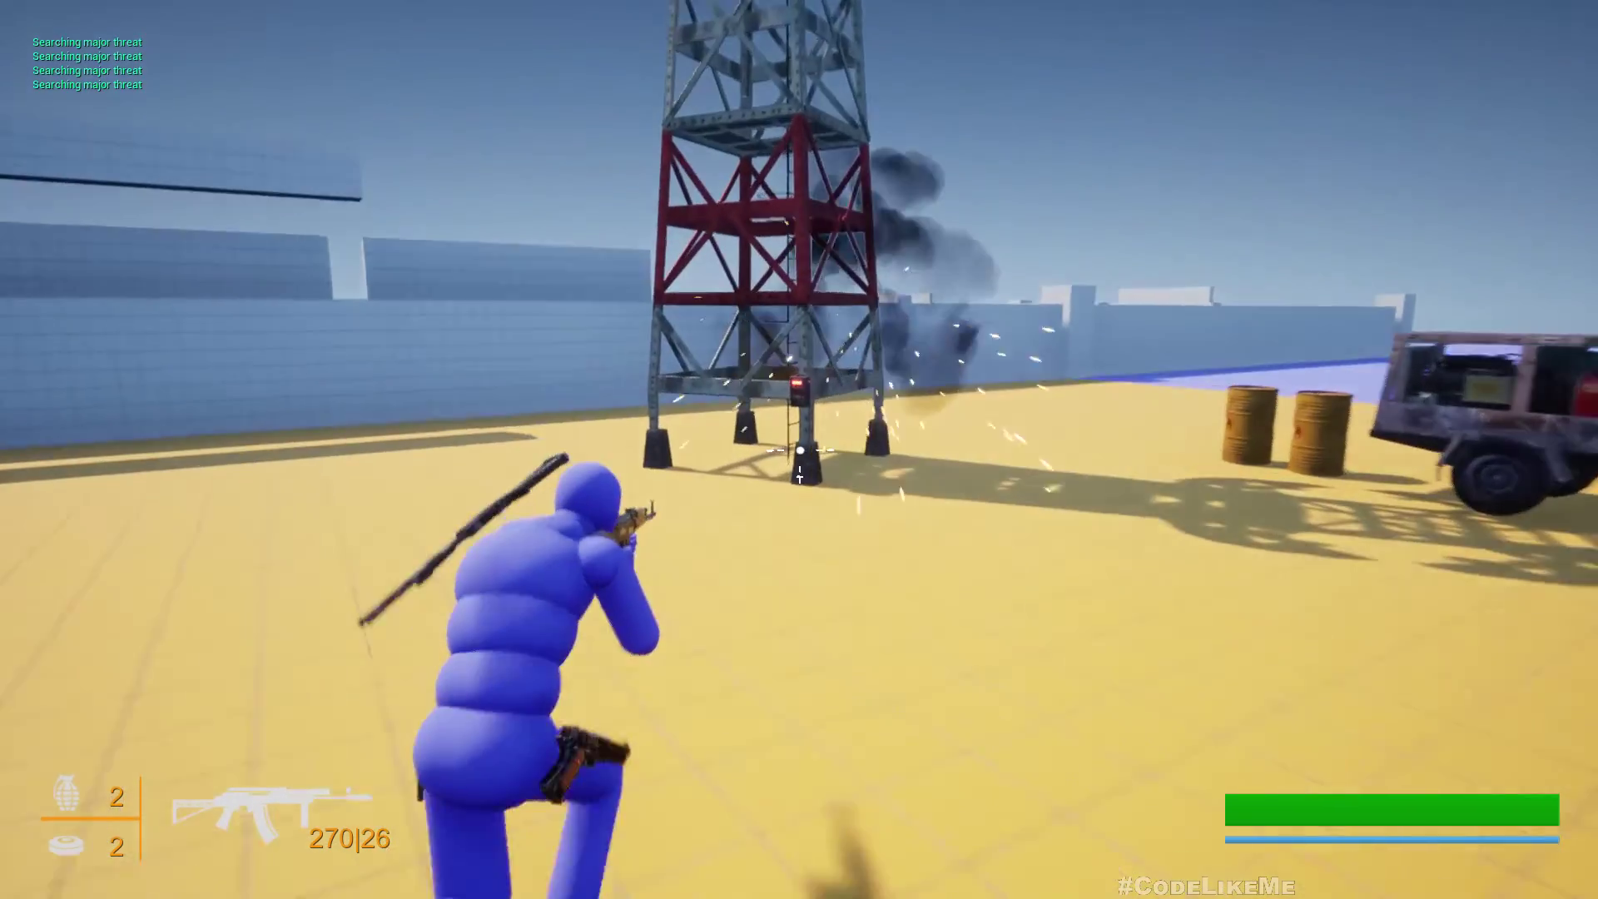
key(w)
key(d)
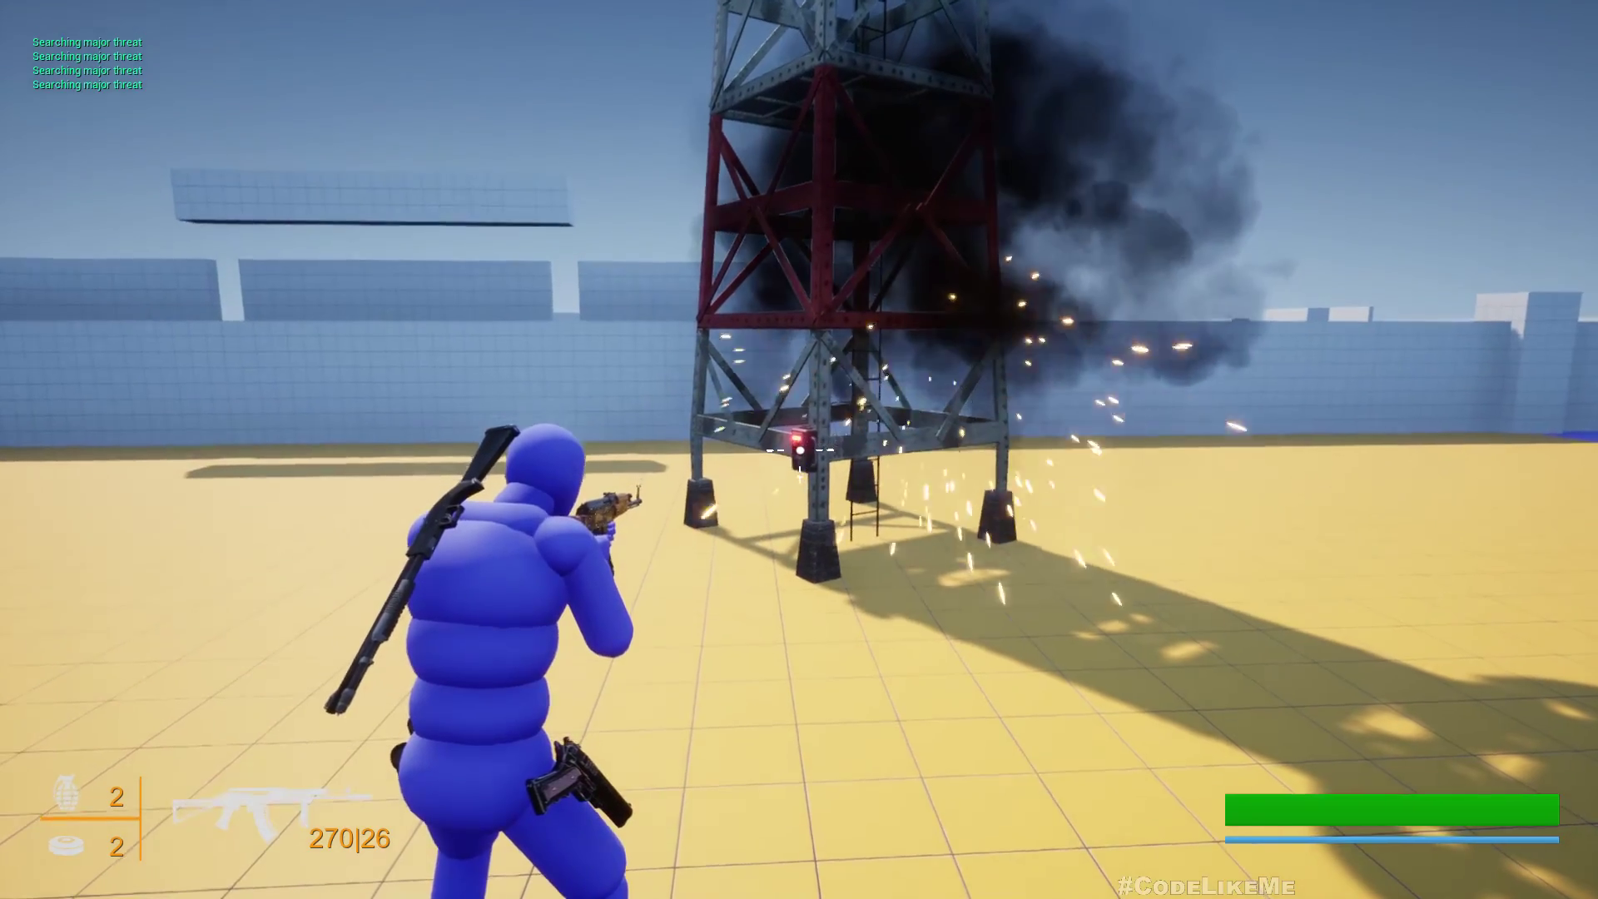
click(799, 449)
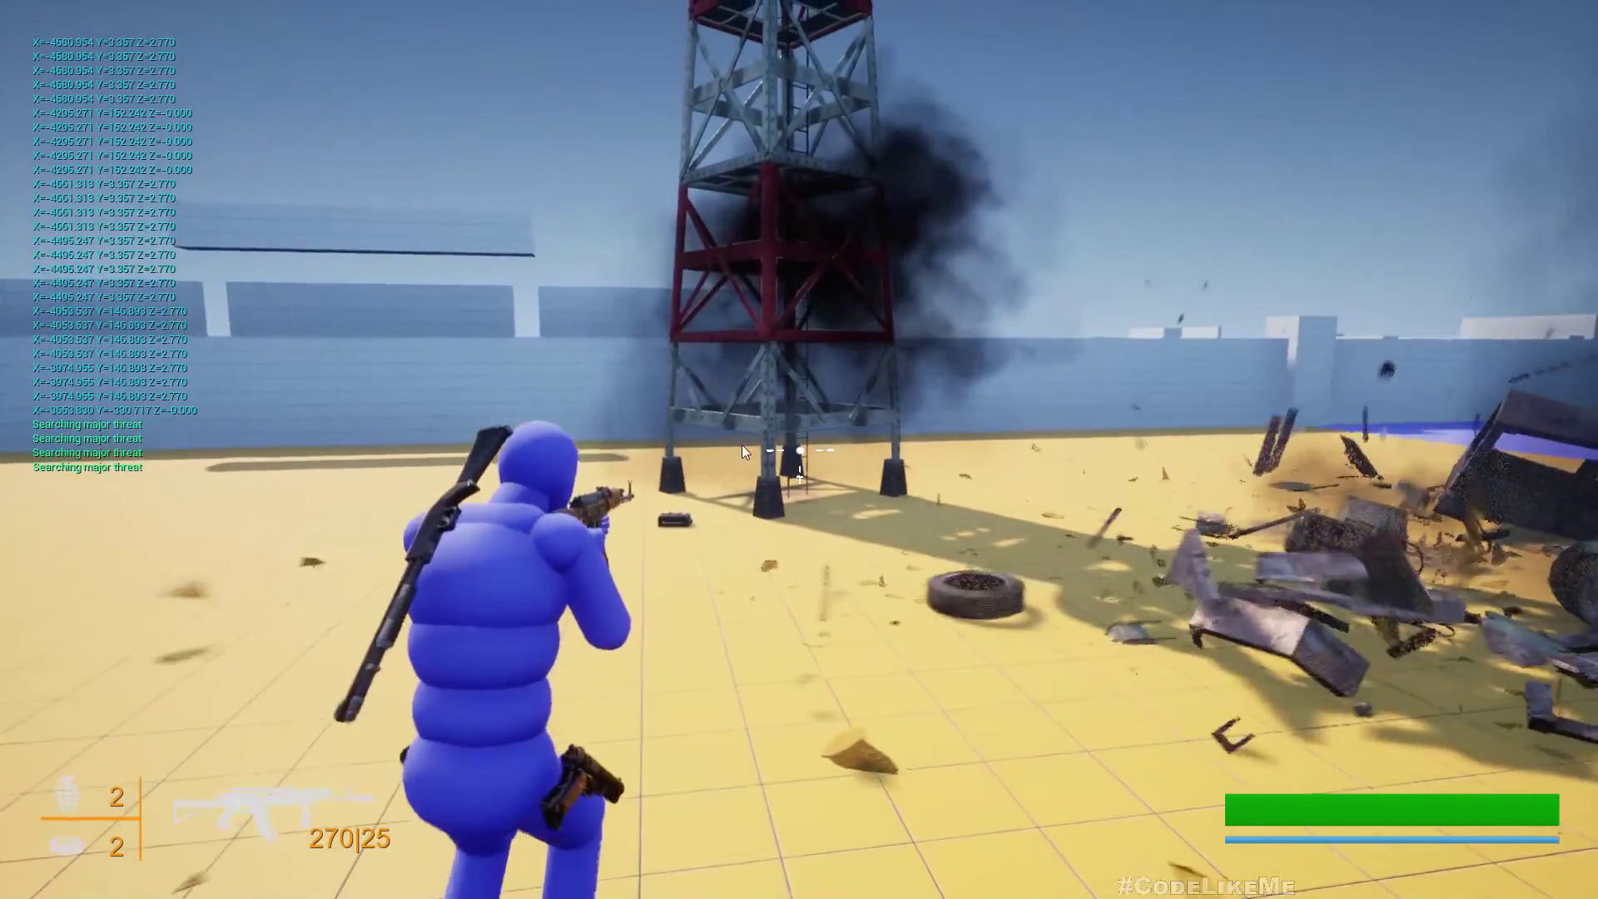
key(Escape)
key(F11)
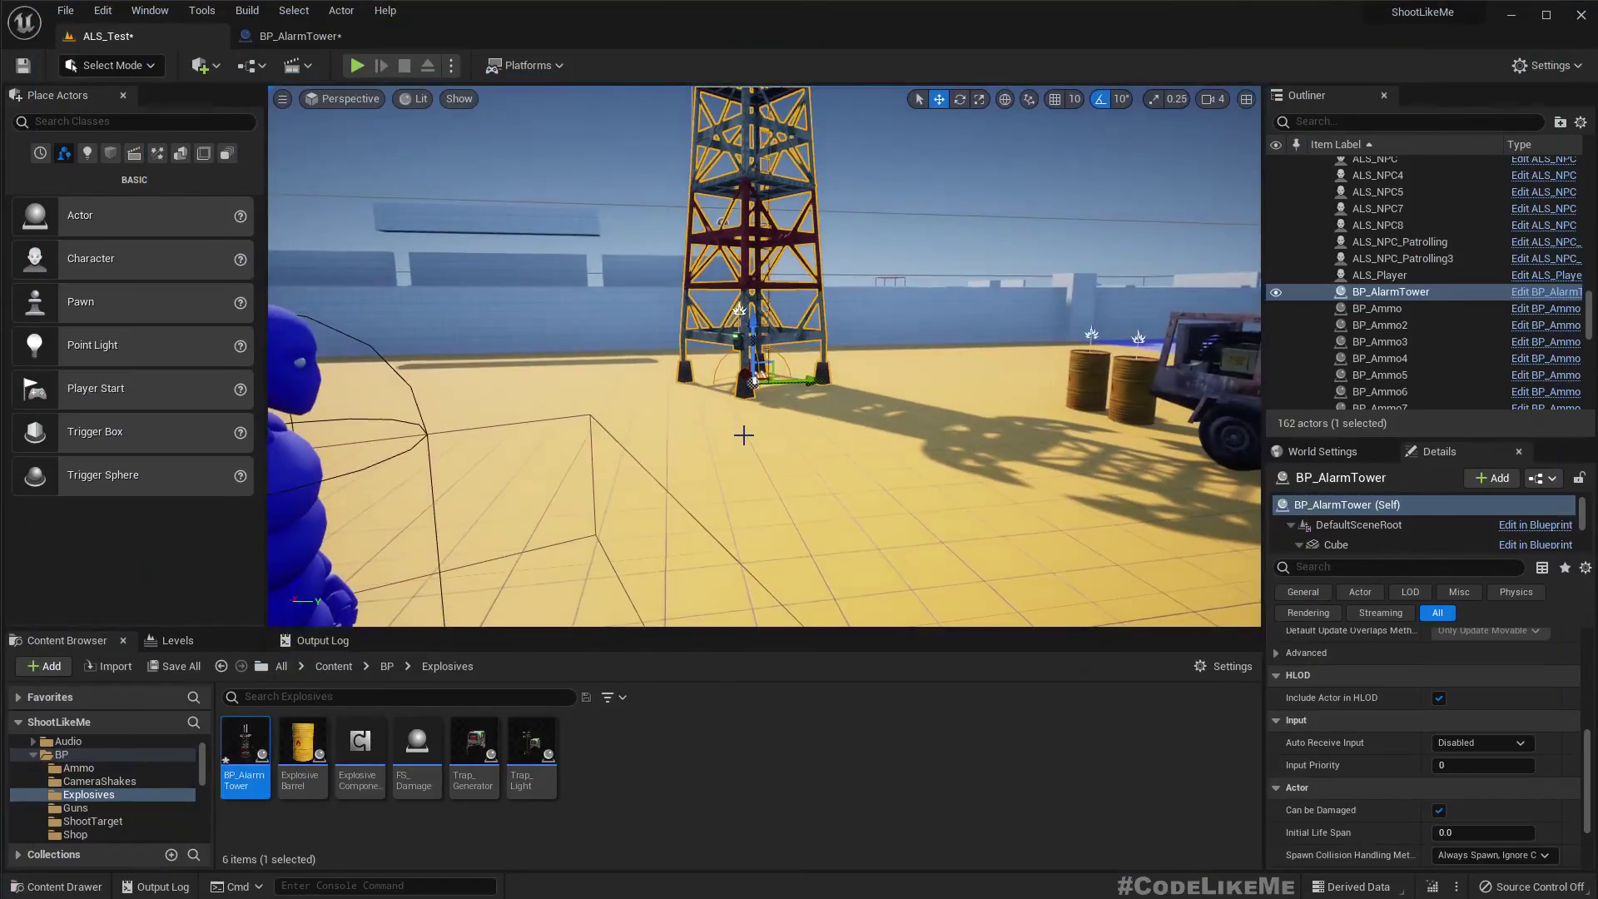
In the BP_AlarmTower blueprint, select the Jammed Particle component to check its placement
click(300, 36)
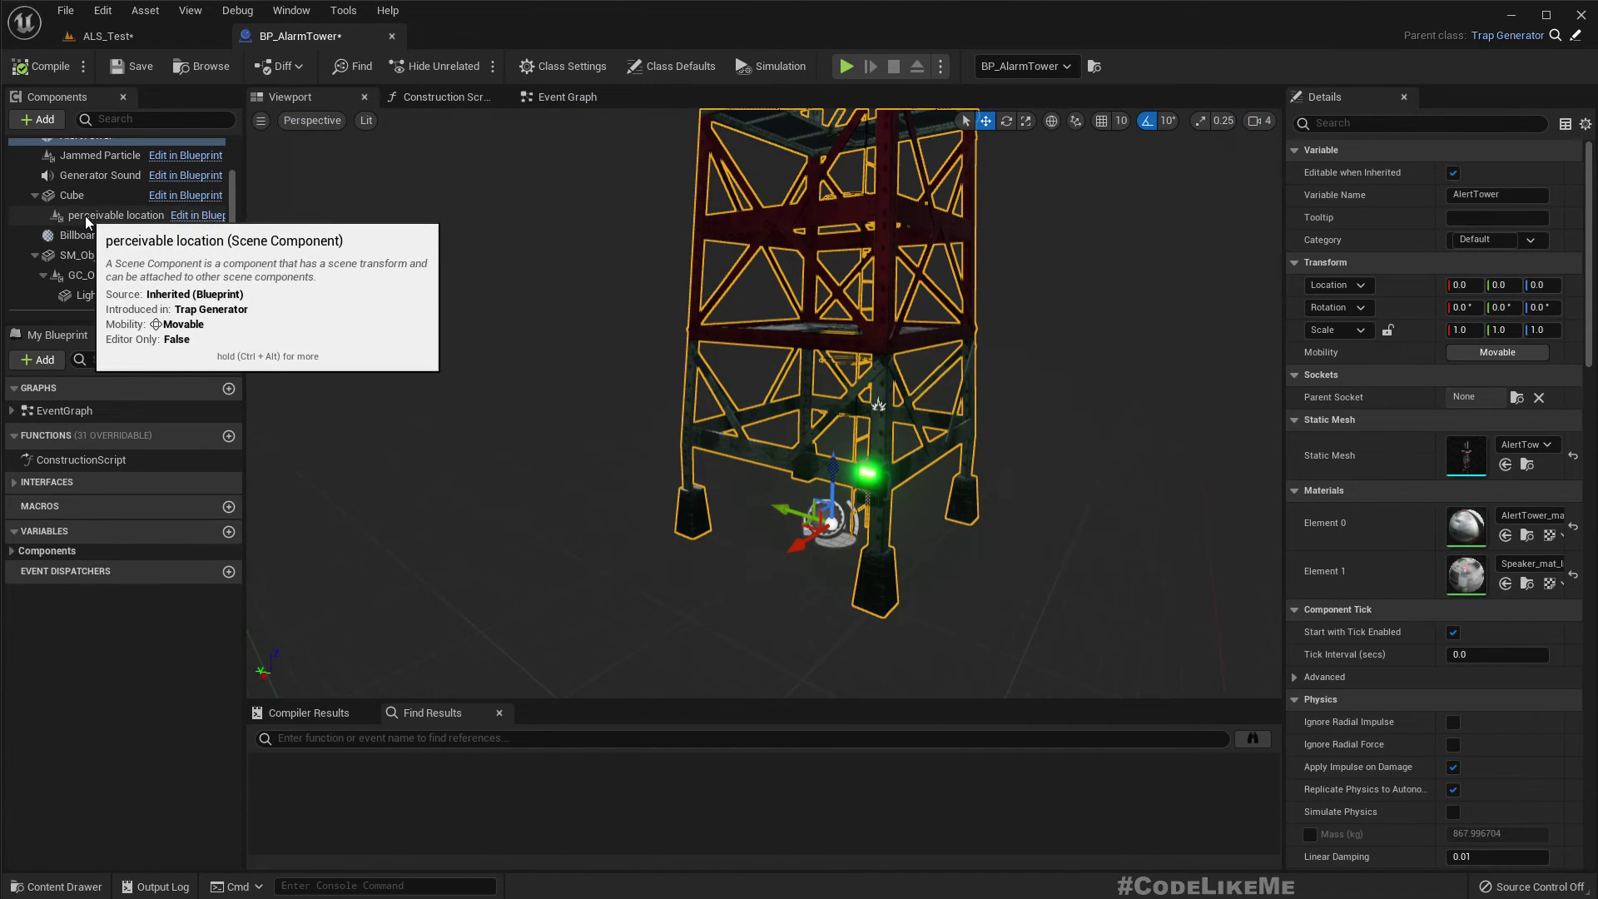
scroll(128, 200, up, 2)
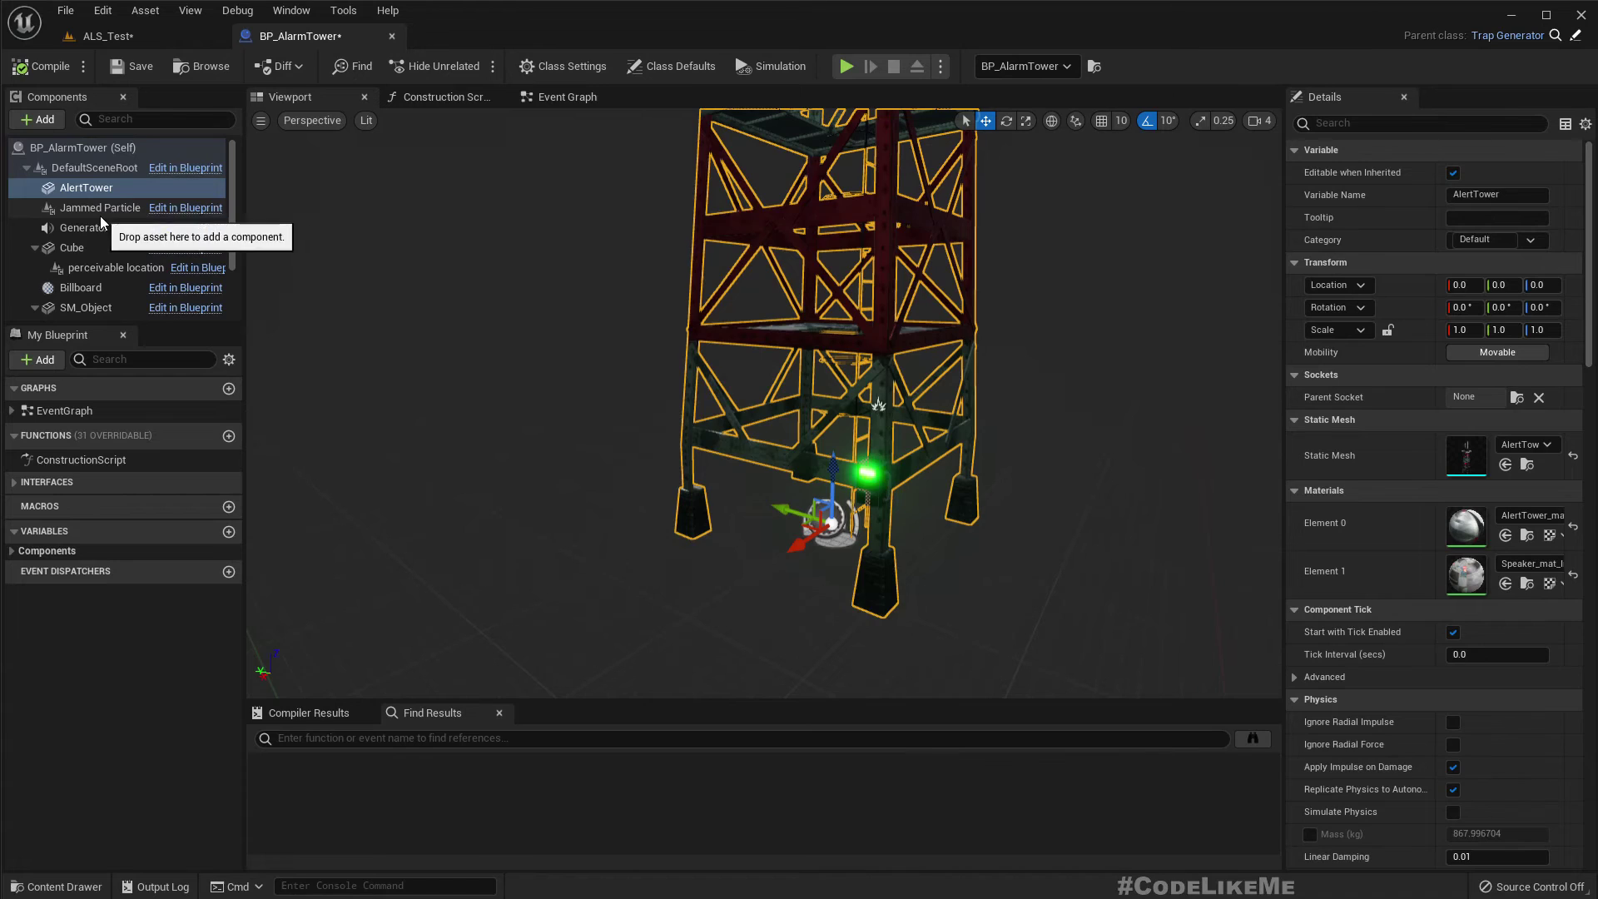
click(101, 210)
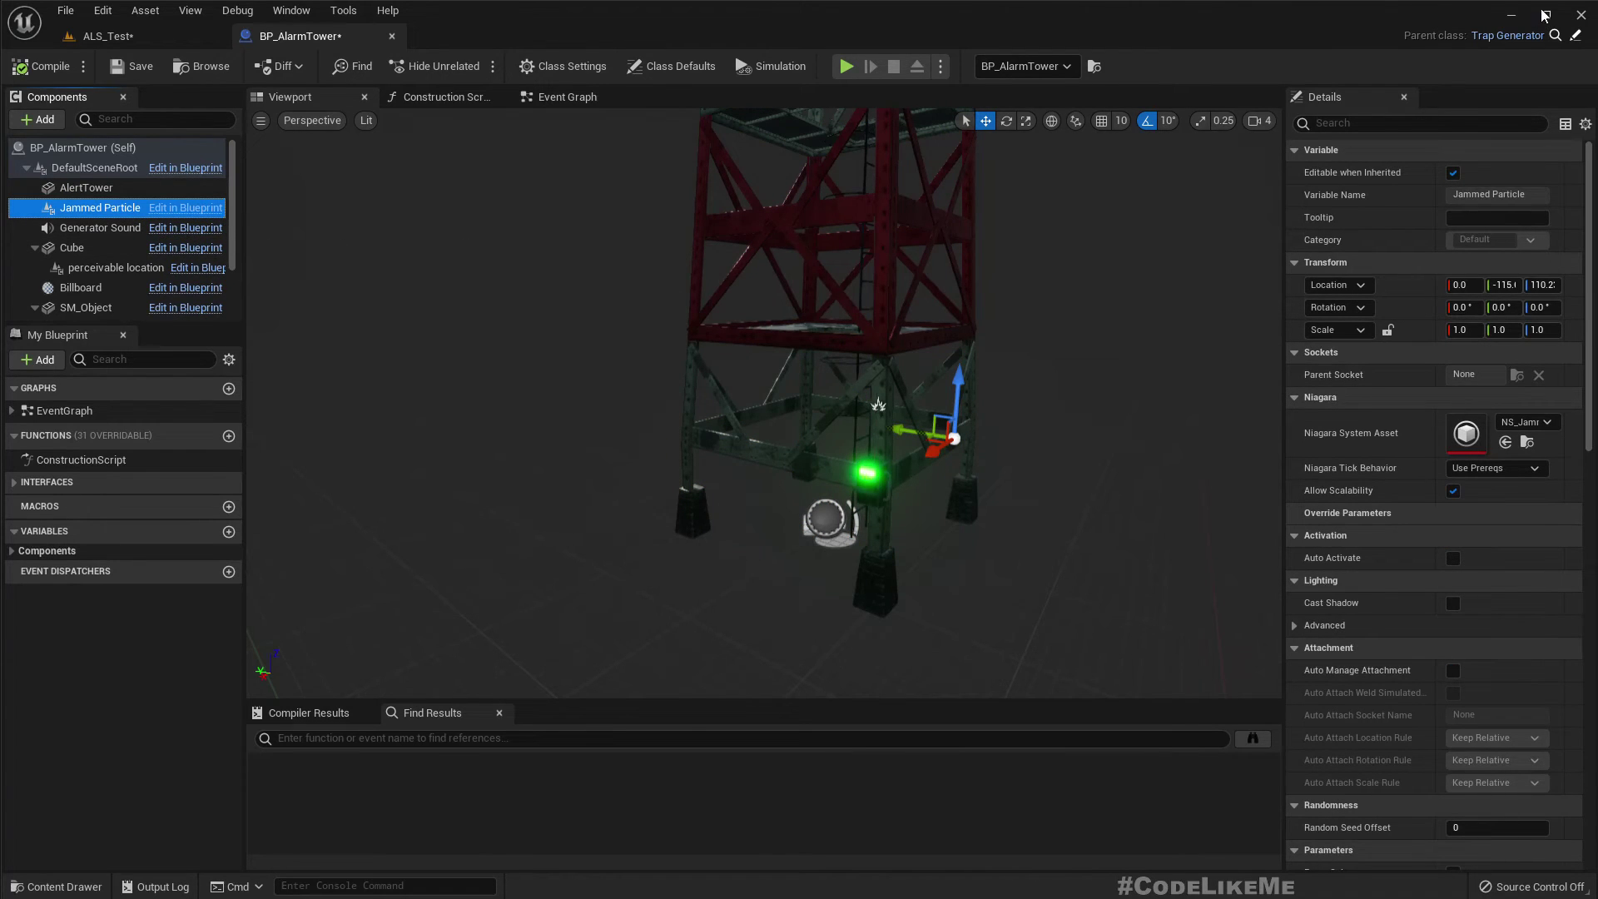
In the Trap_Generator blueprint, attach the Jammed Particle and Generator Sound components to SM_Object and compile
click(1577, 39)
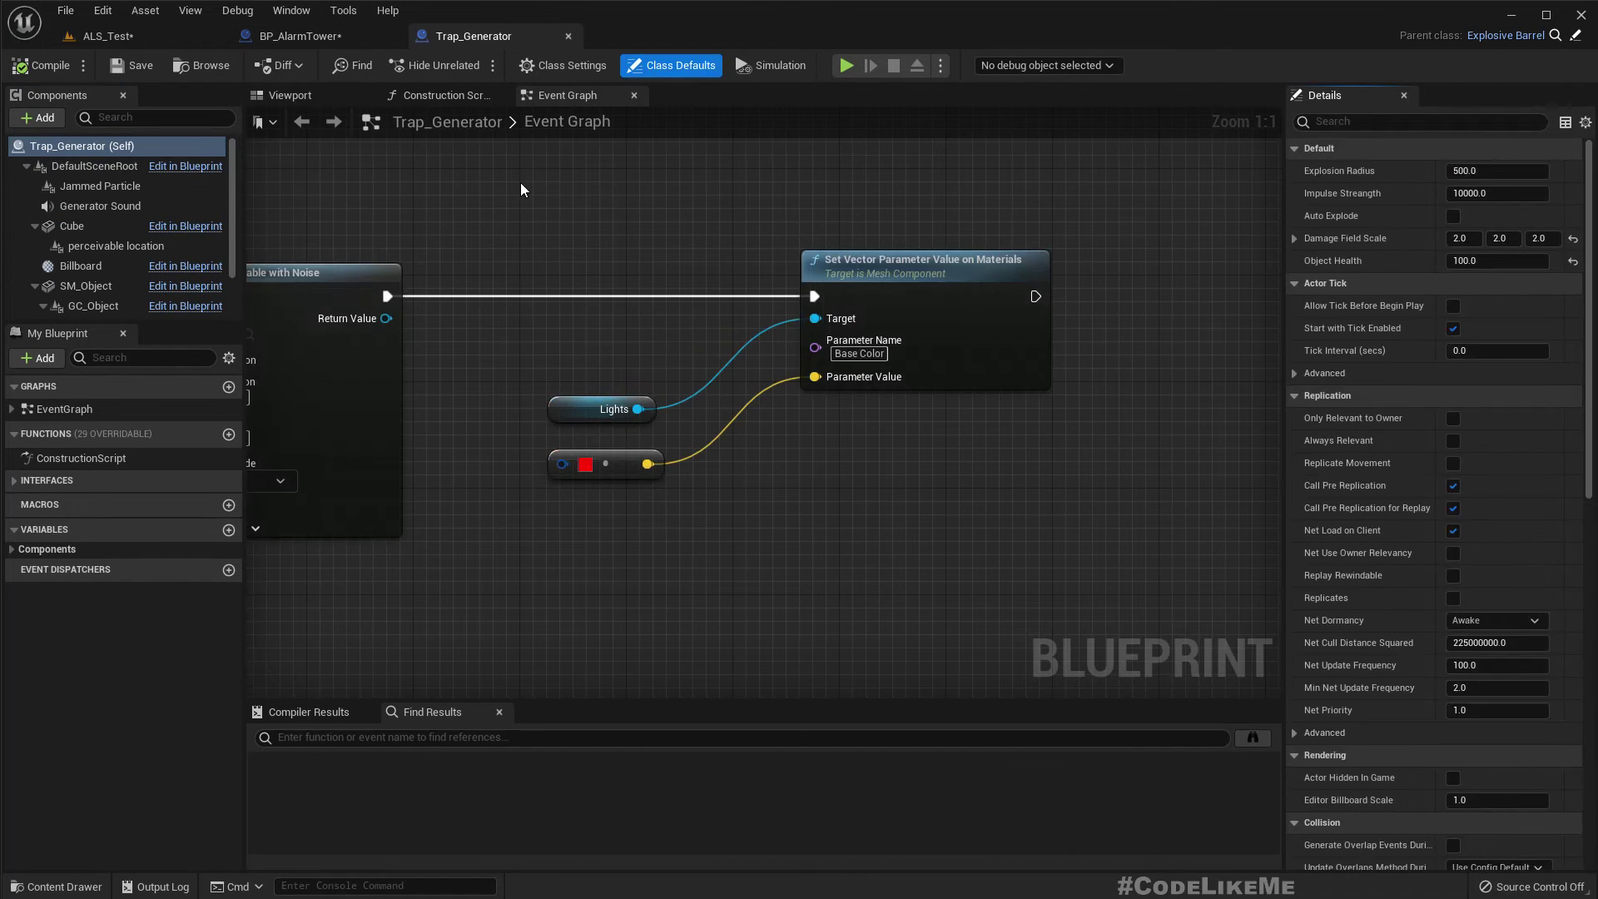
click(321, 91)
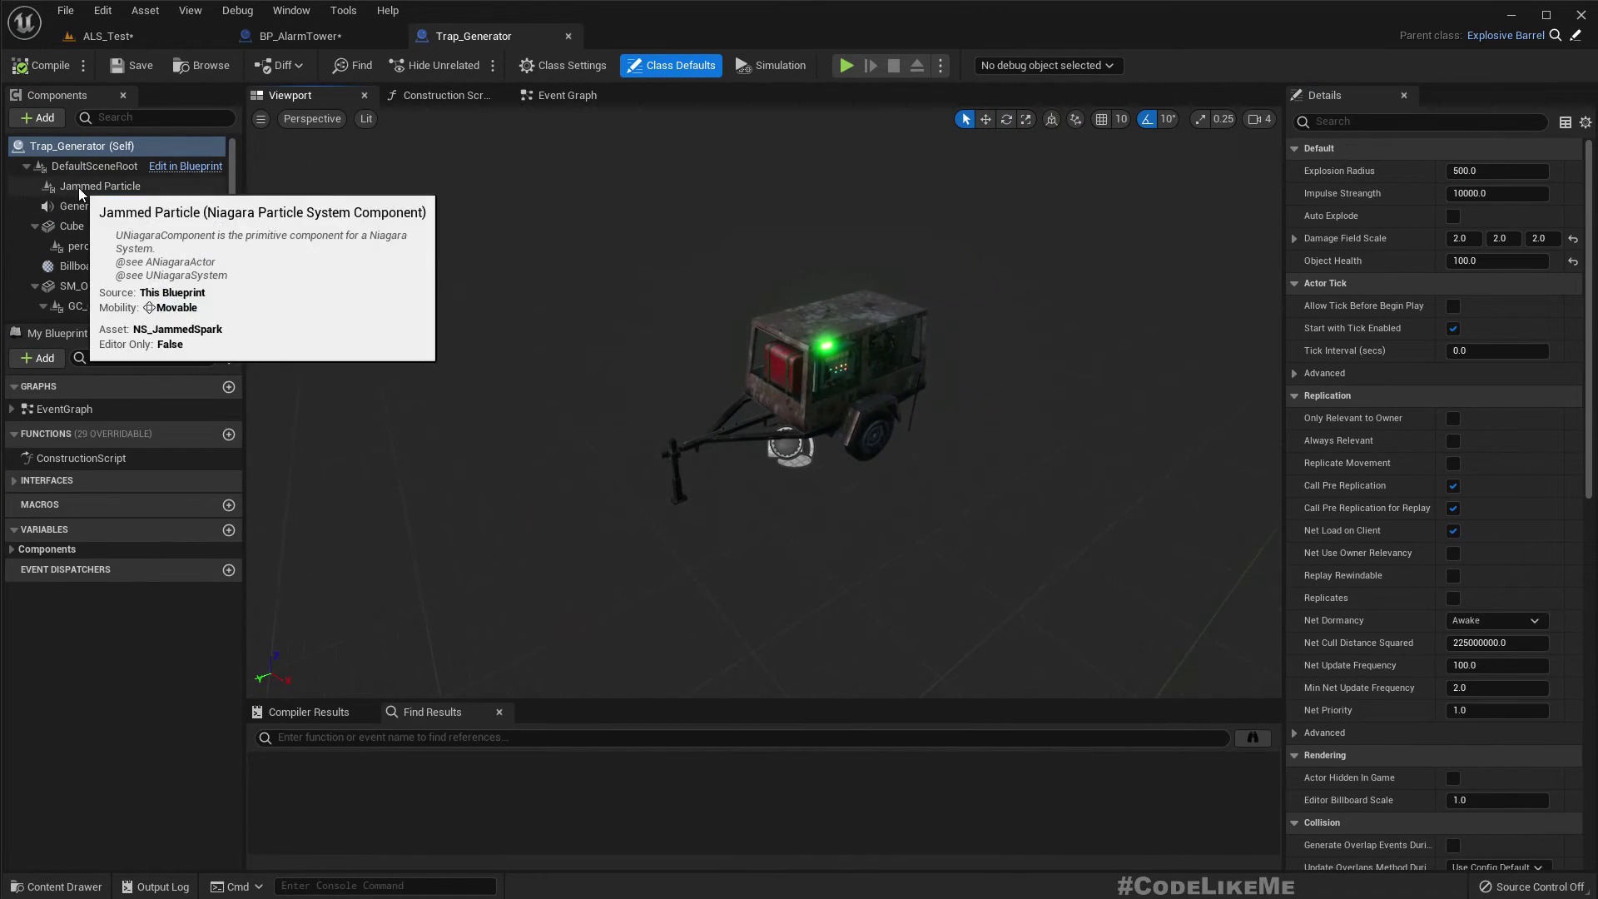
click(79, 188)
ctrl+click(92, 208)
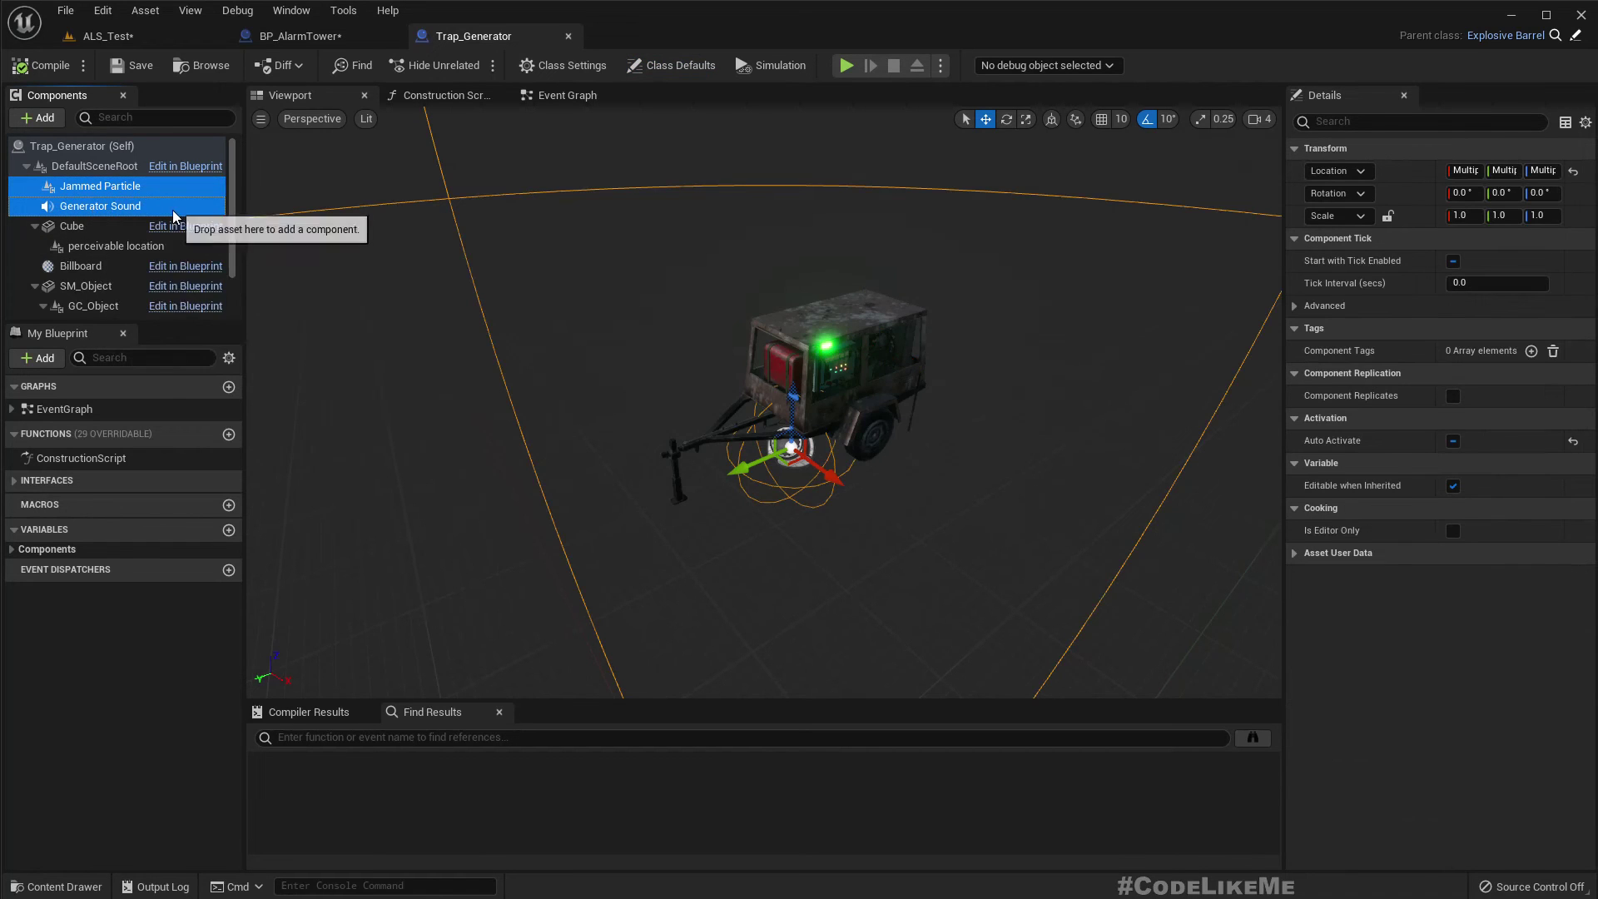
scroll(173, 214, down, 1)
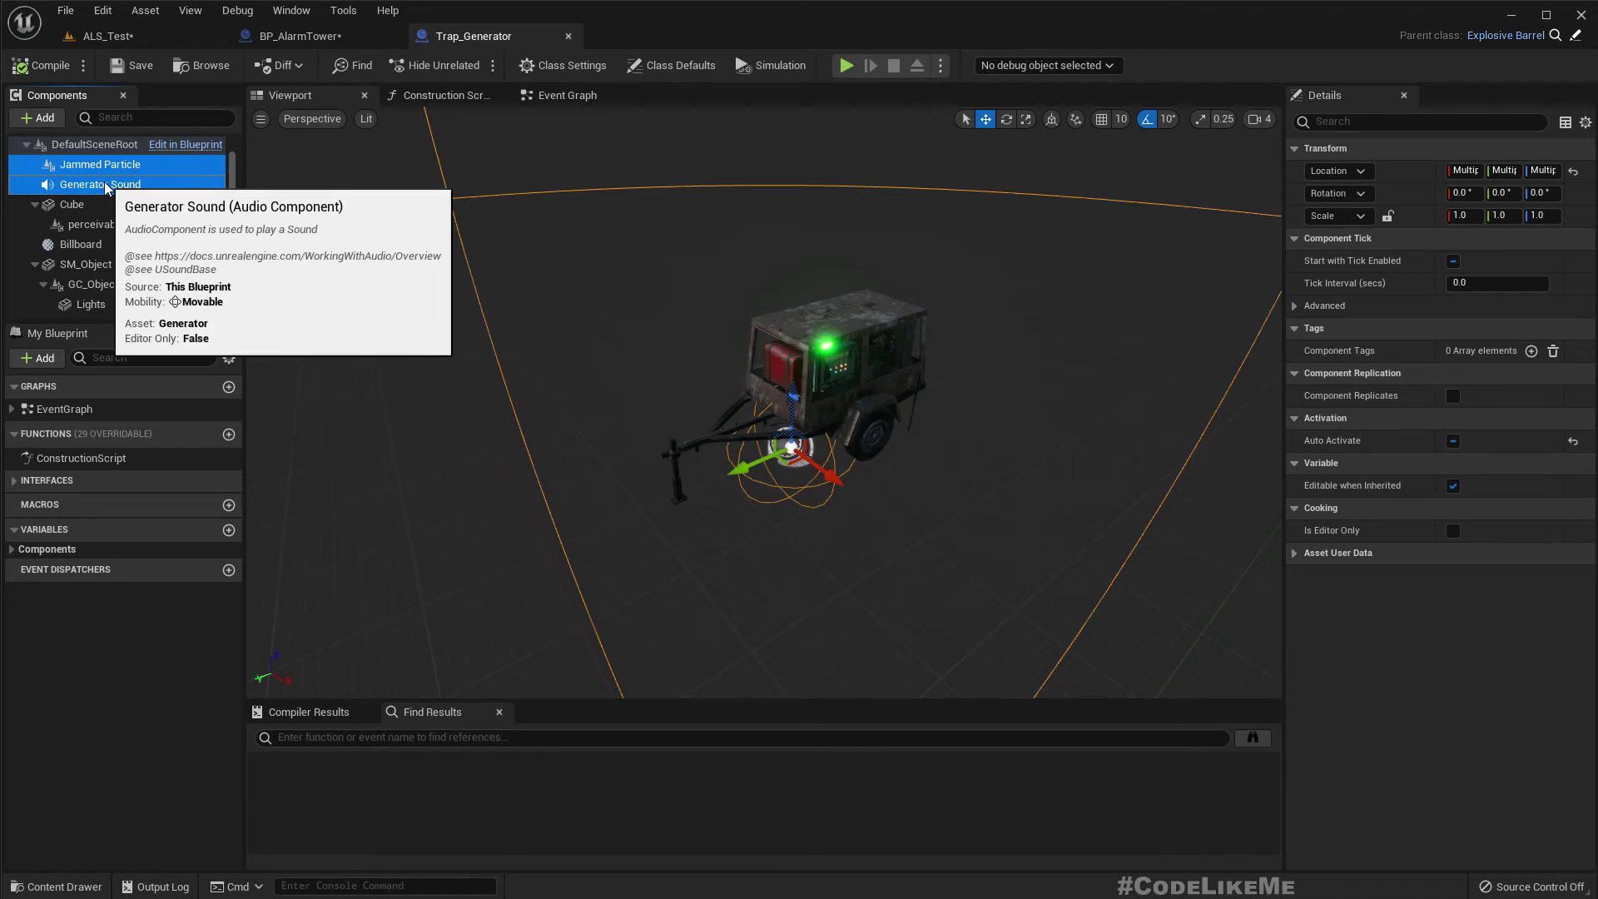
drag(105, 187, 94, 263)
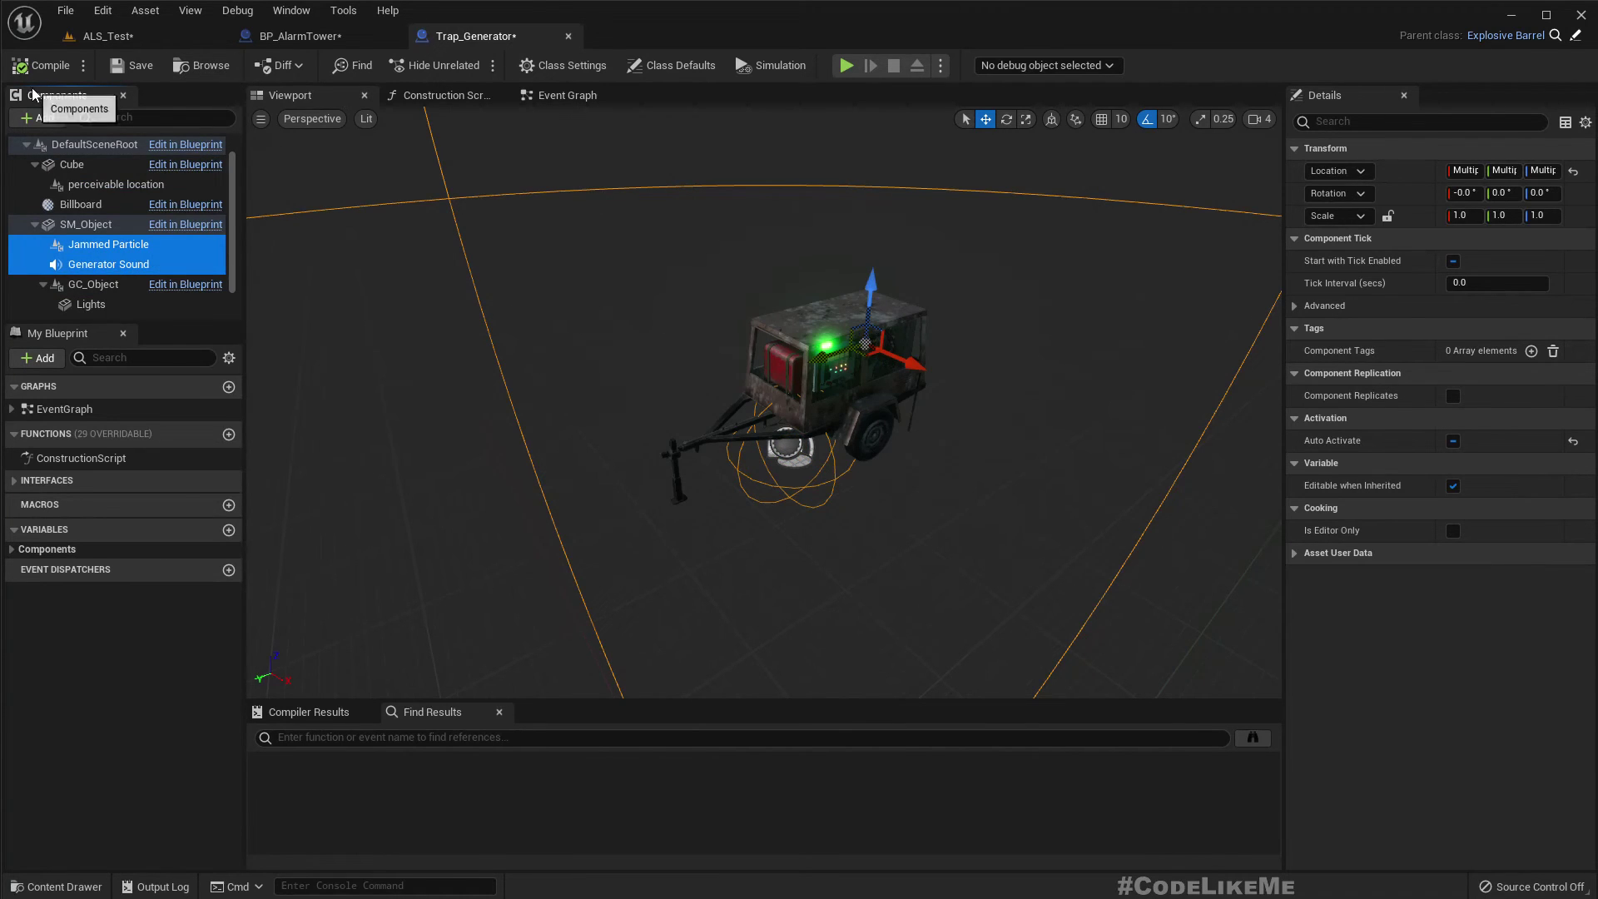
click(50, 68)
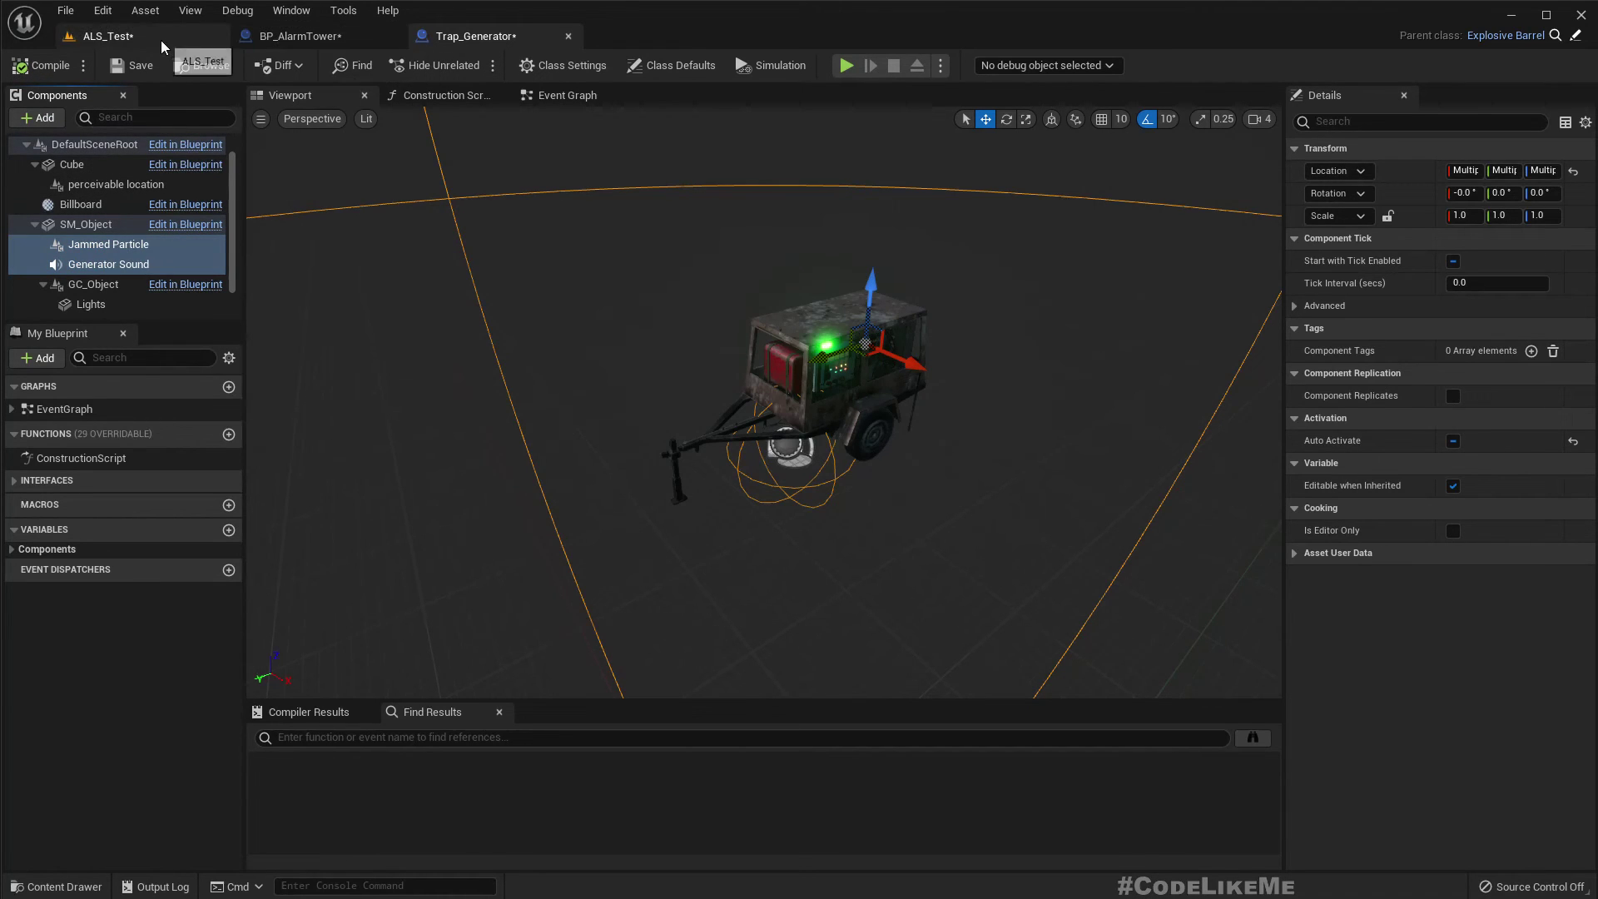
In BP_AlarmTower, set the Jammed Particle's Y and Z location to 0, then return to the ALS_Test level
click(327, 40)
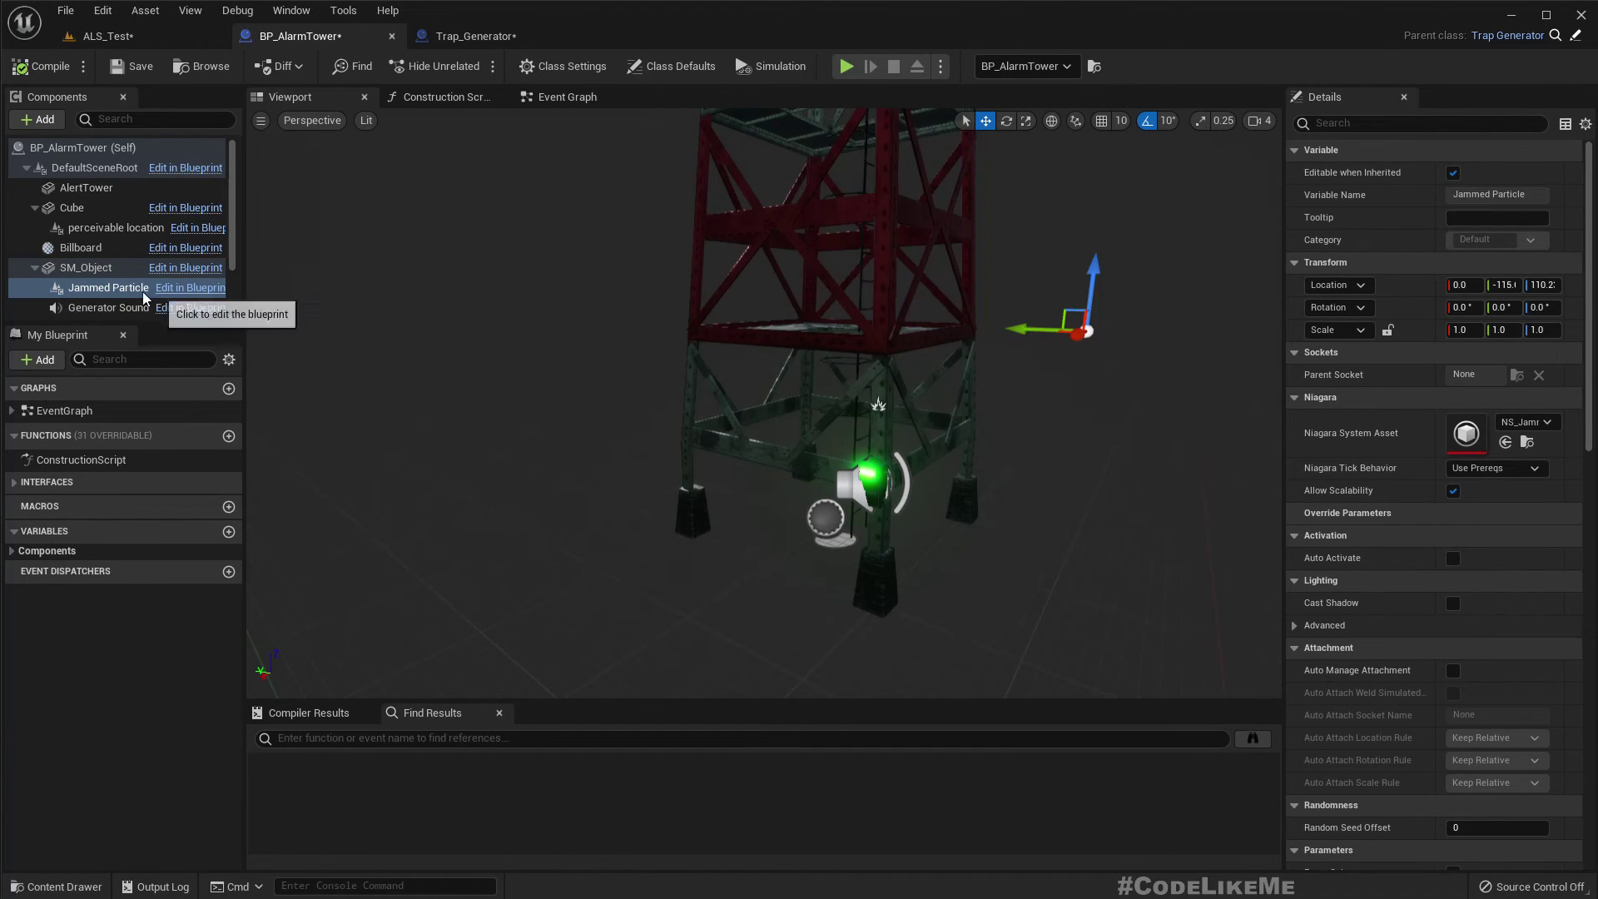
click(104, 287)
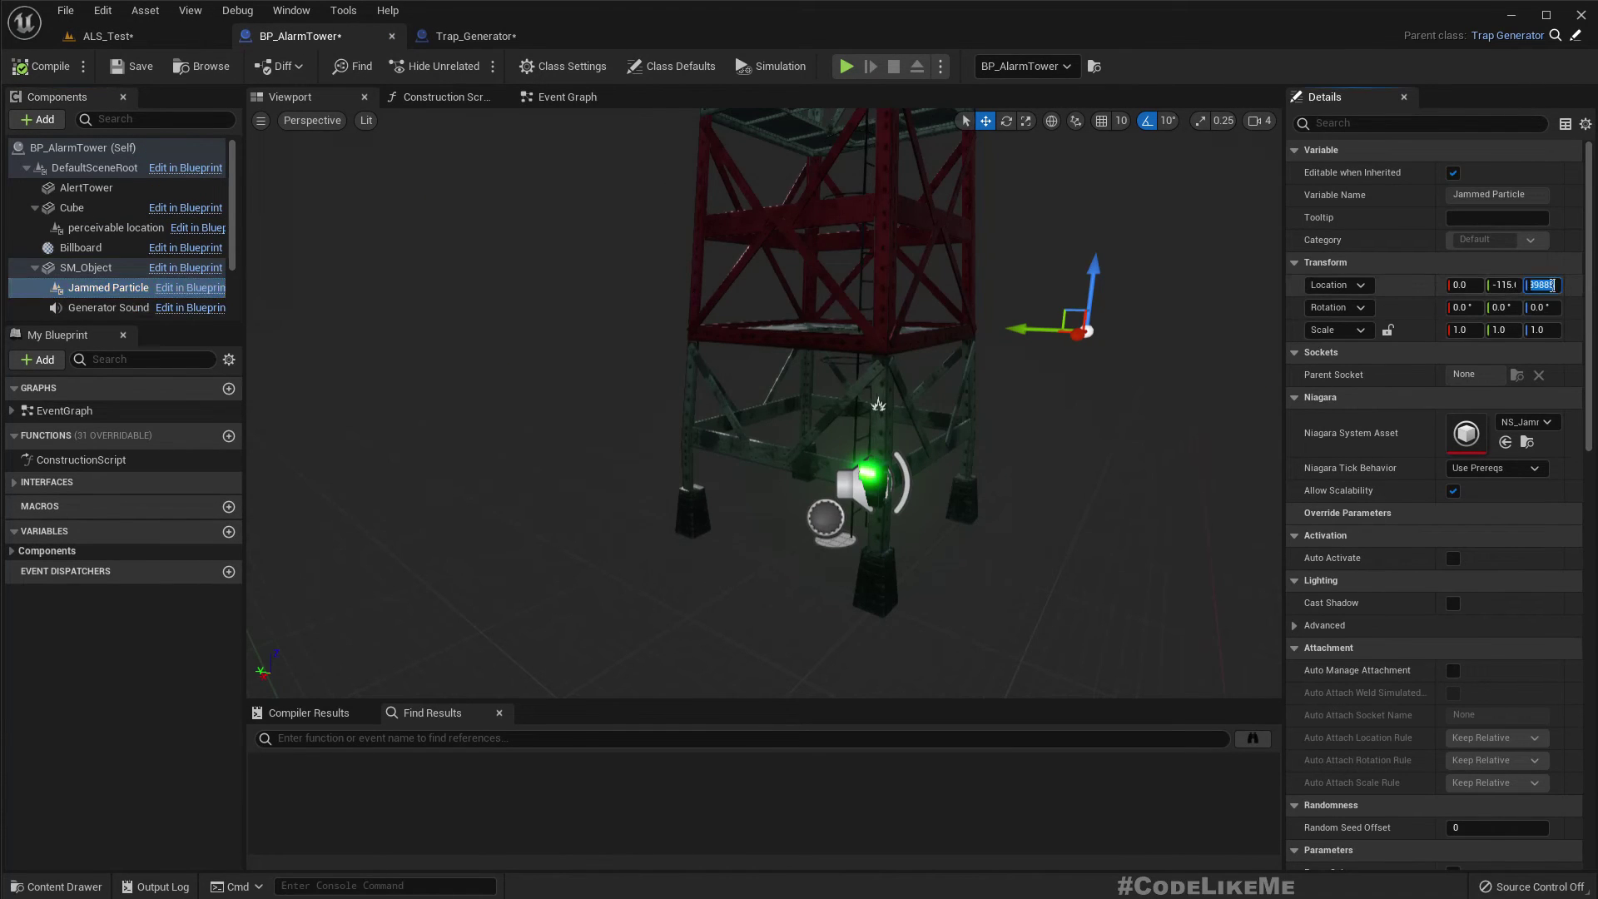
click(1503, 285)
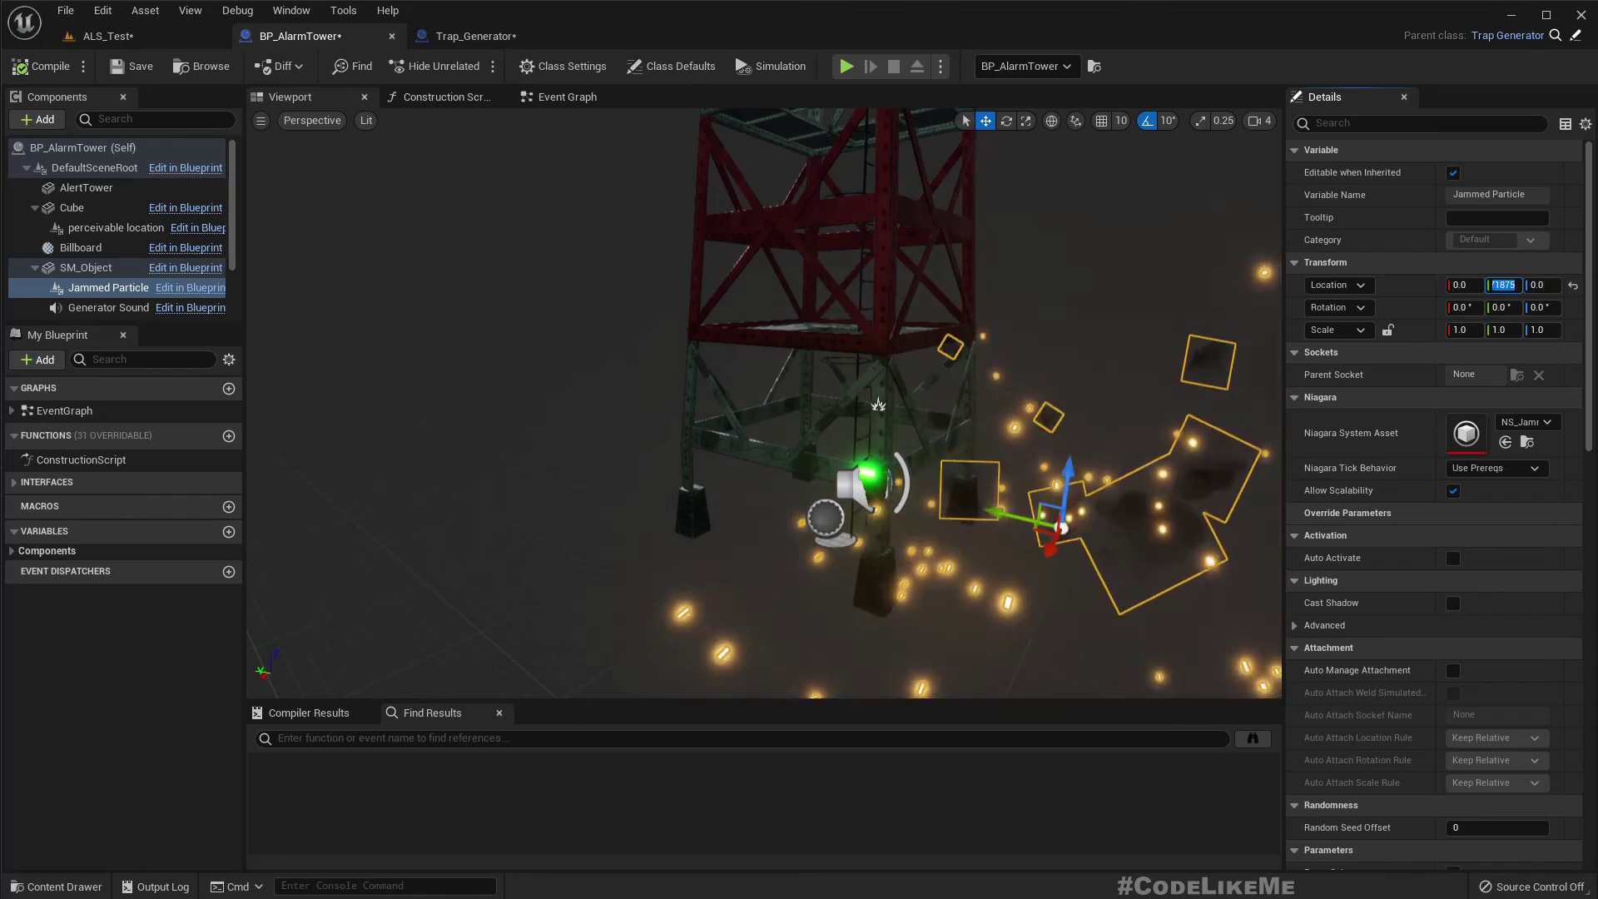
text(0)
key(Return)
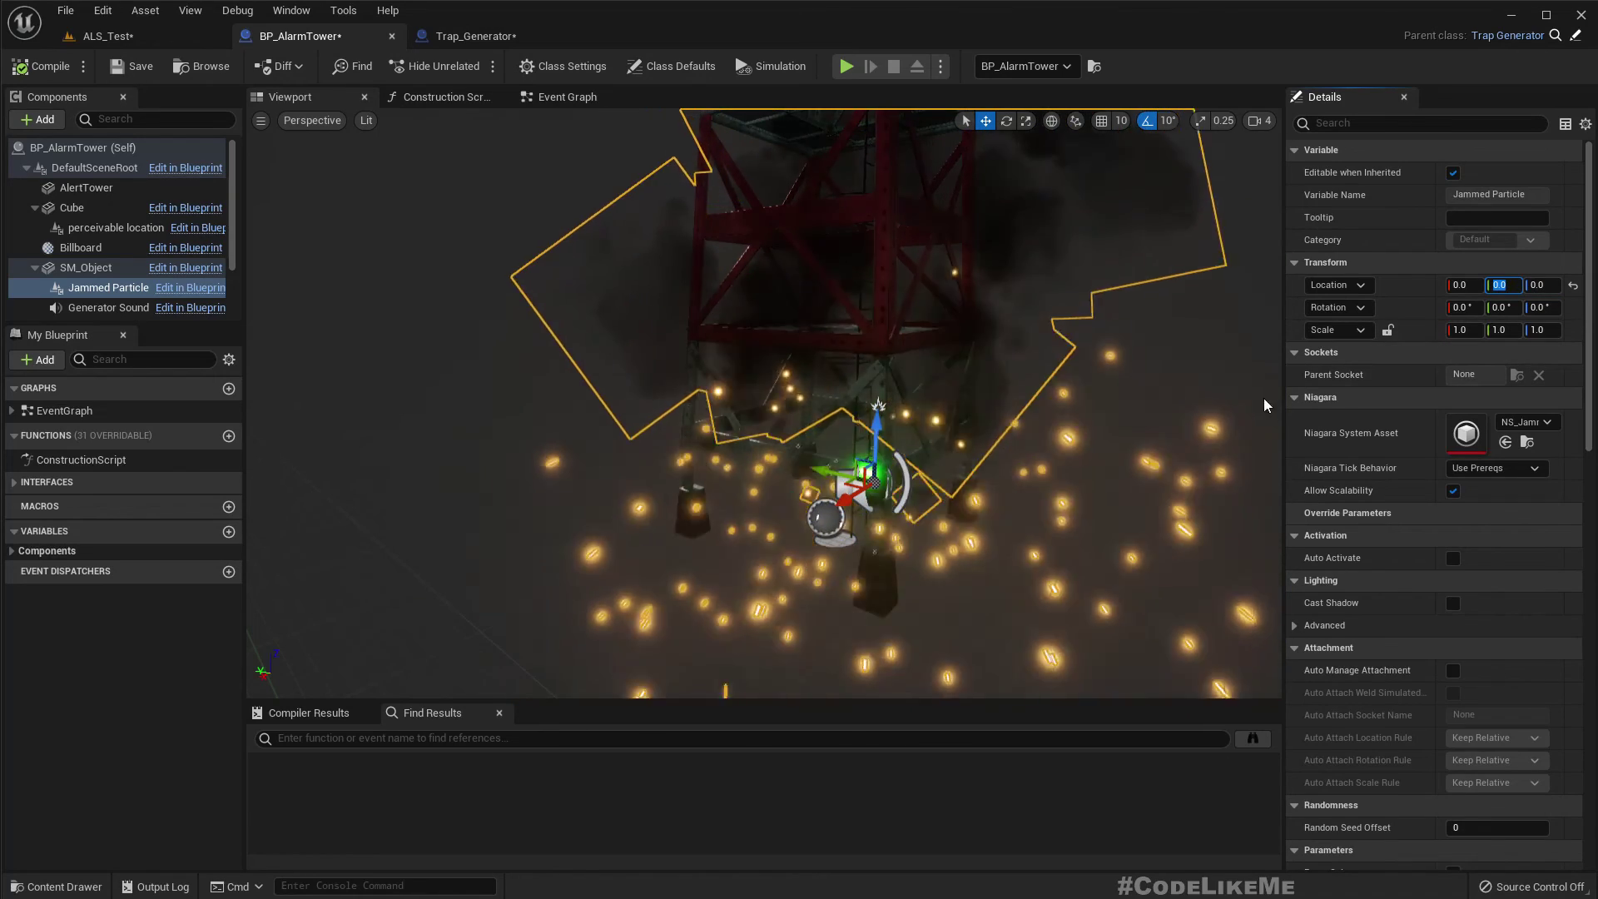
click(1181, 348)
click(200, 67)
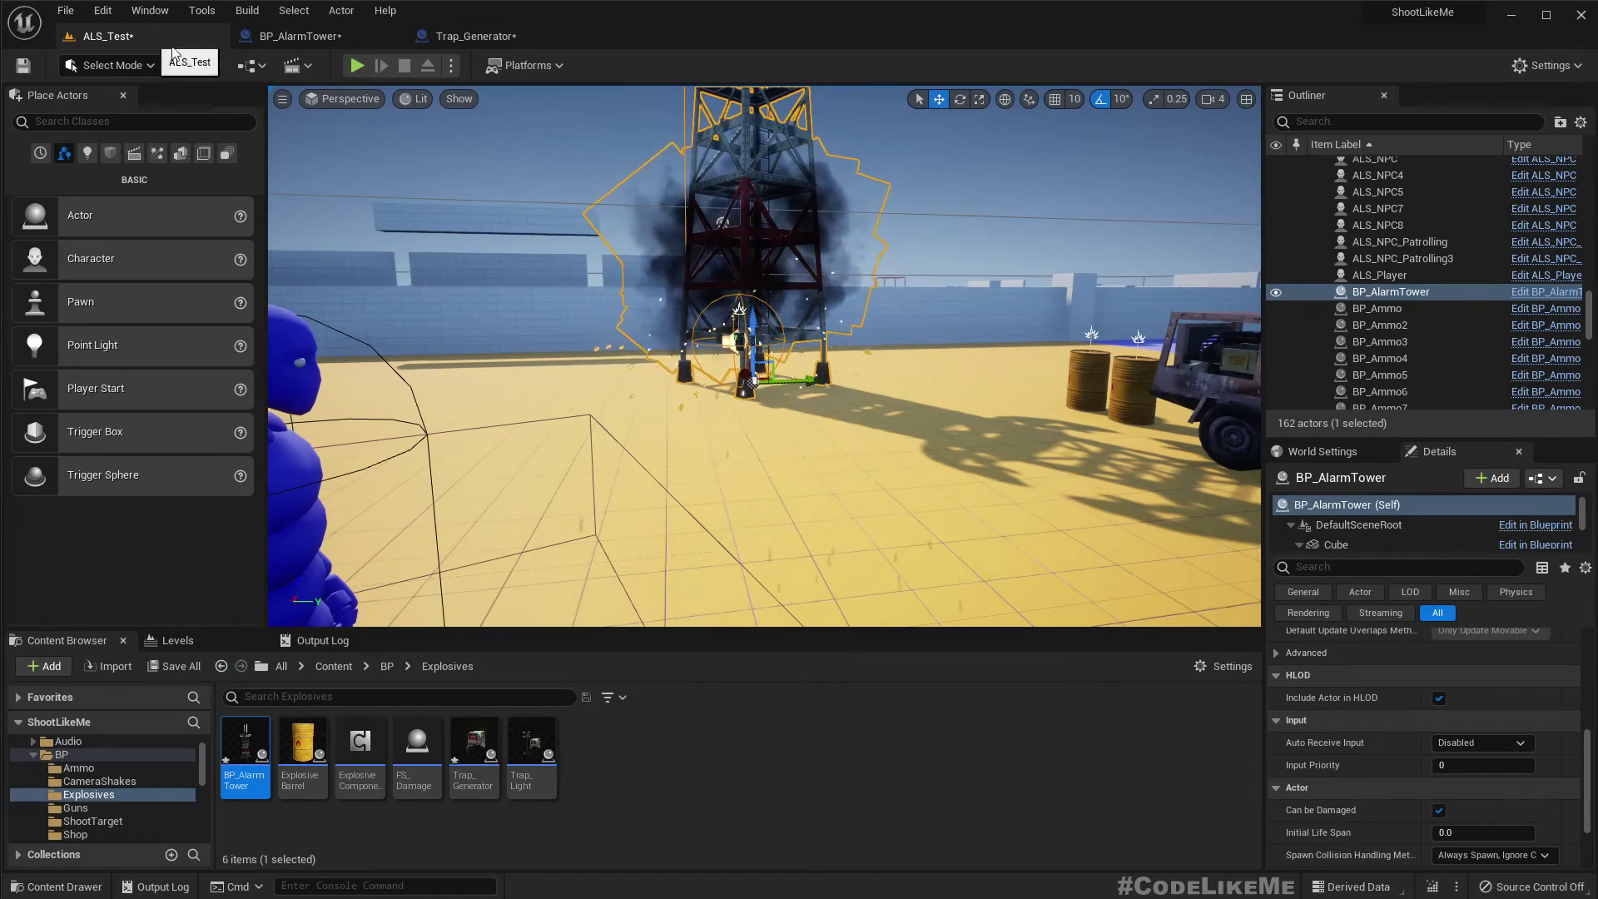
Play the ALS_Test level and shoot the tower's fusebox to test the repositioned spark effect
click(540, 217)
click(531, 136)
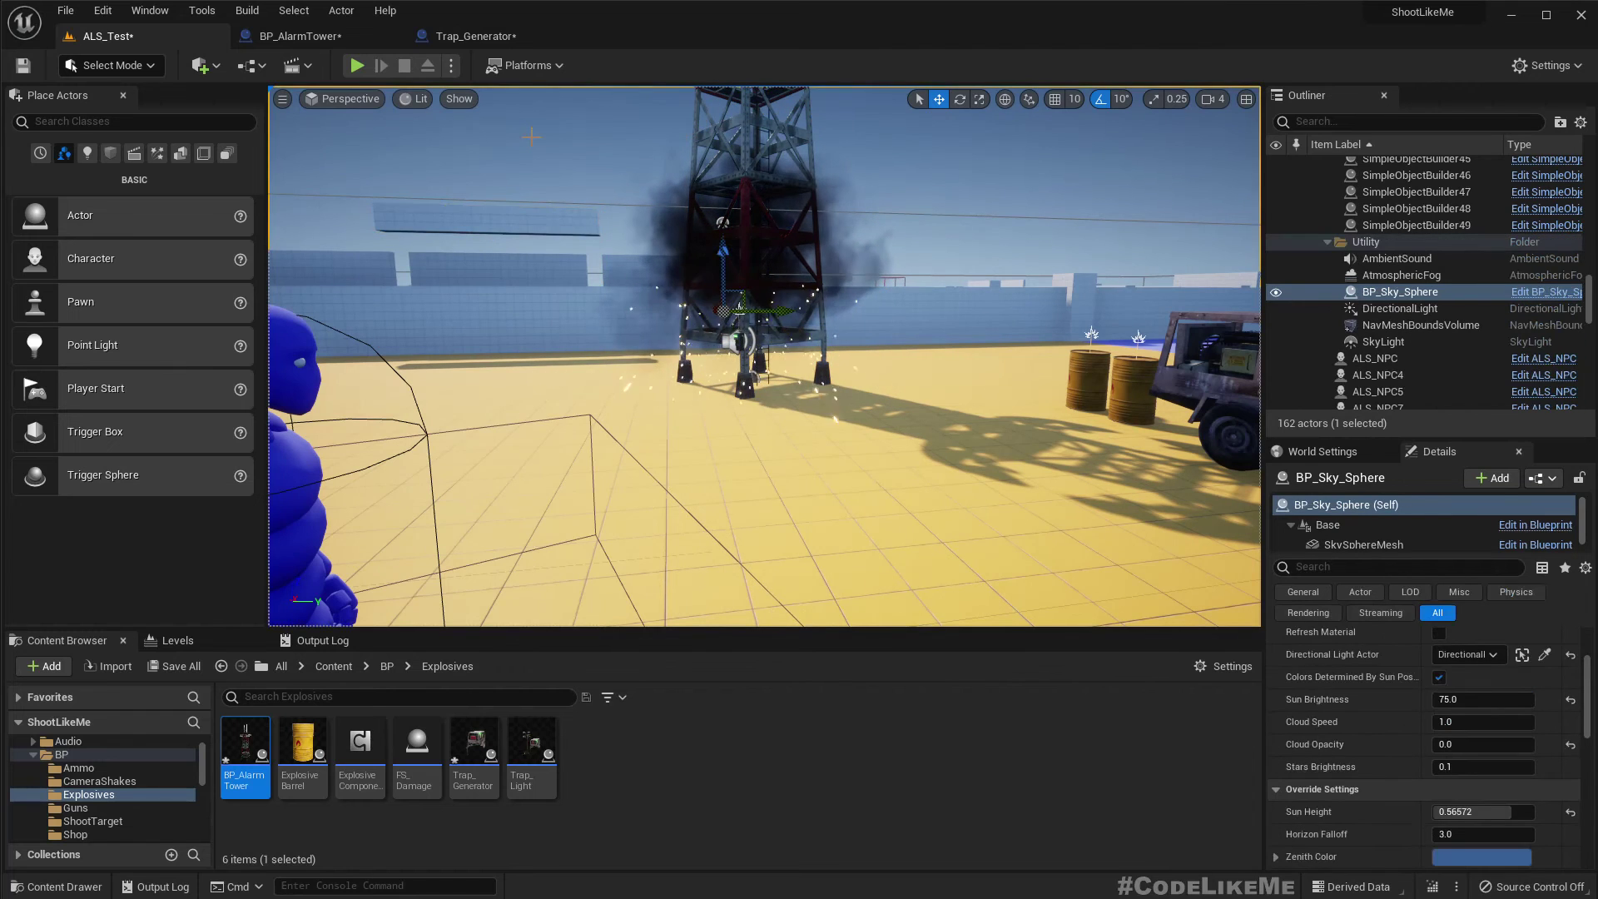
key(alt+p)
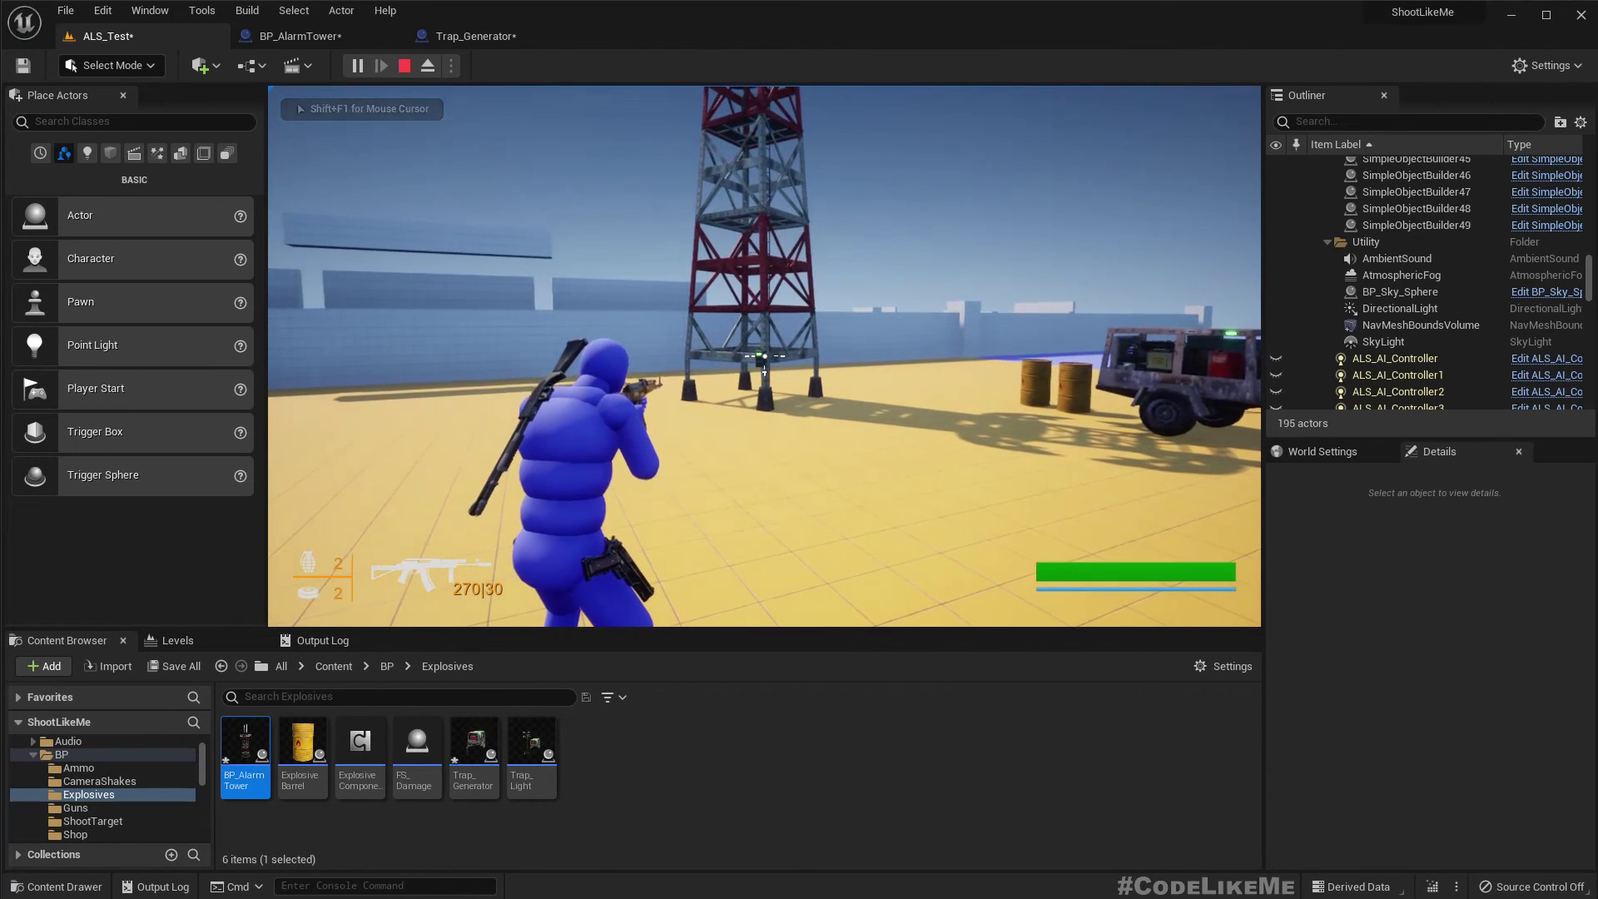
click(764, 356)
click(764, 356)
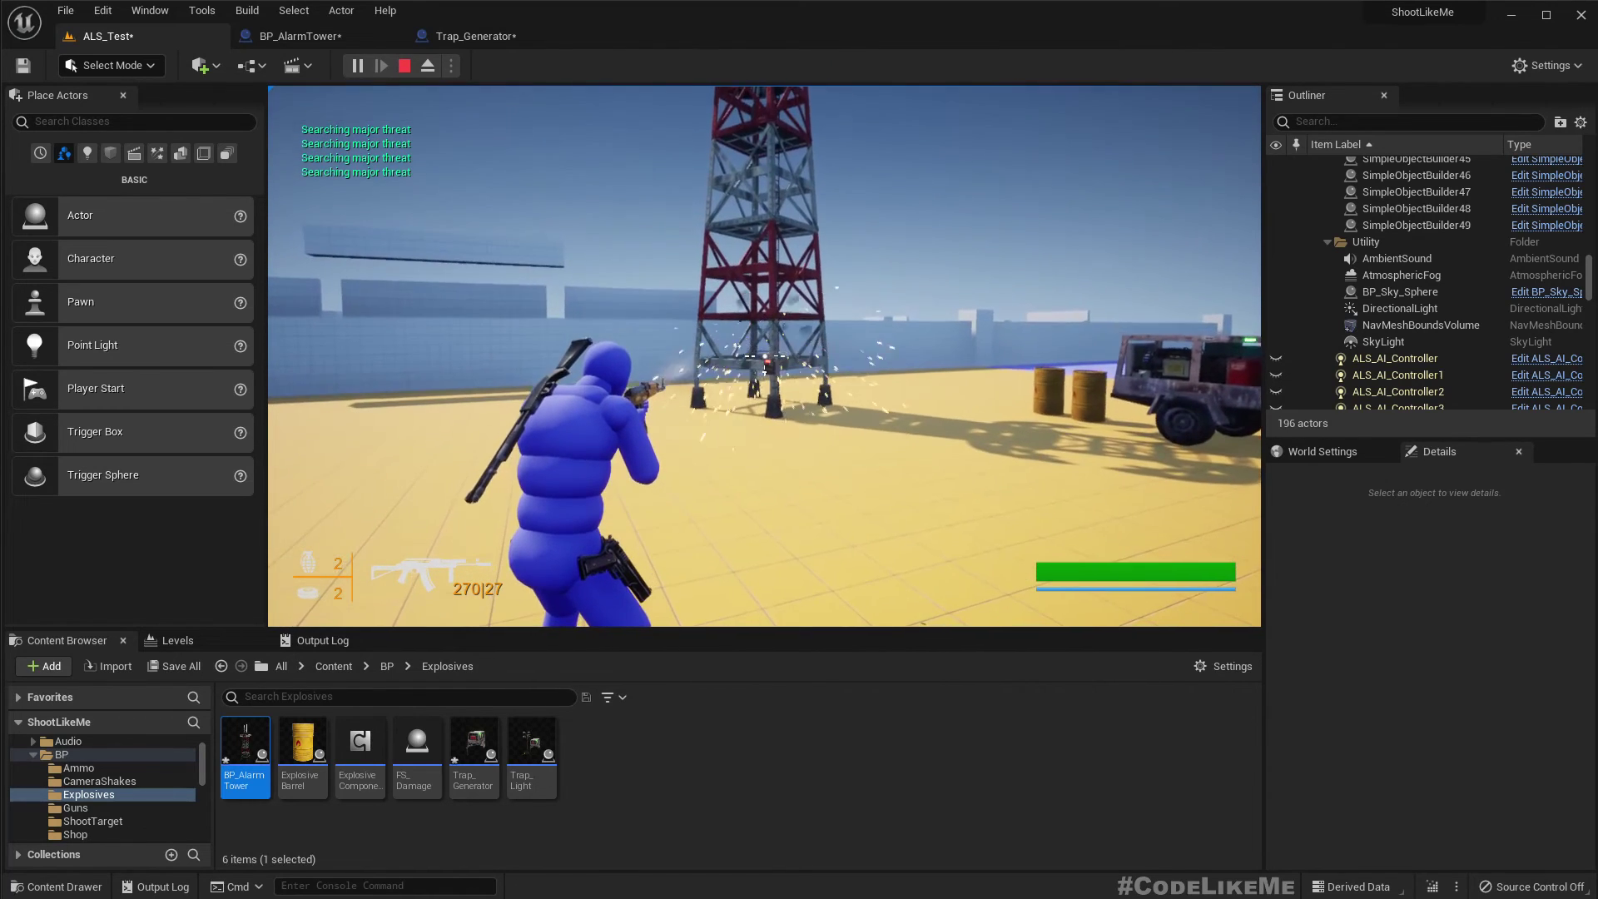
click(764, 356)
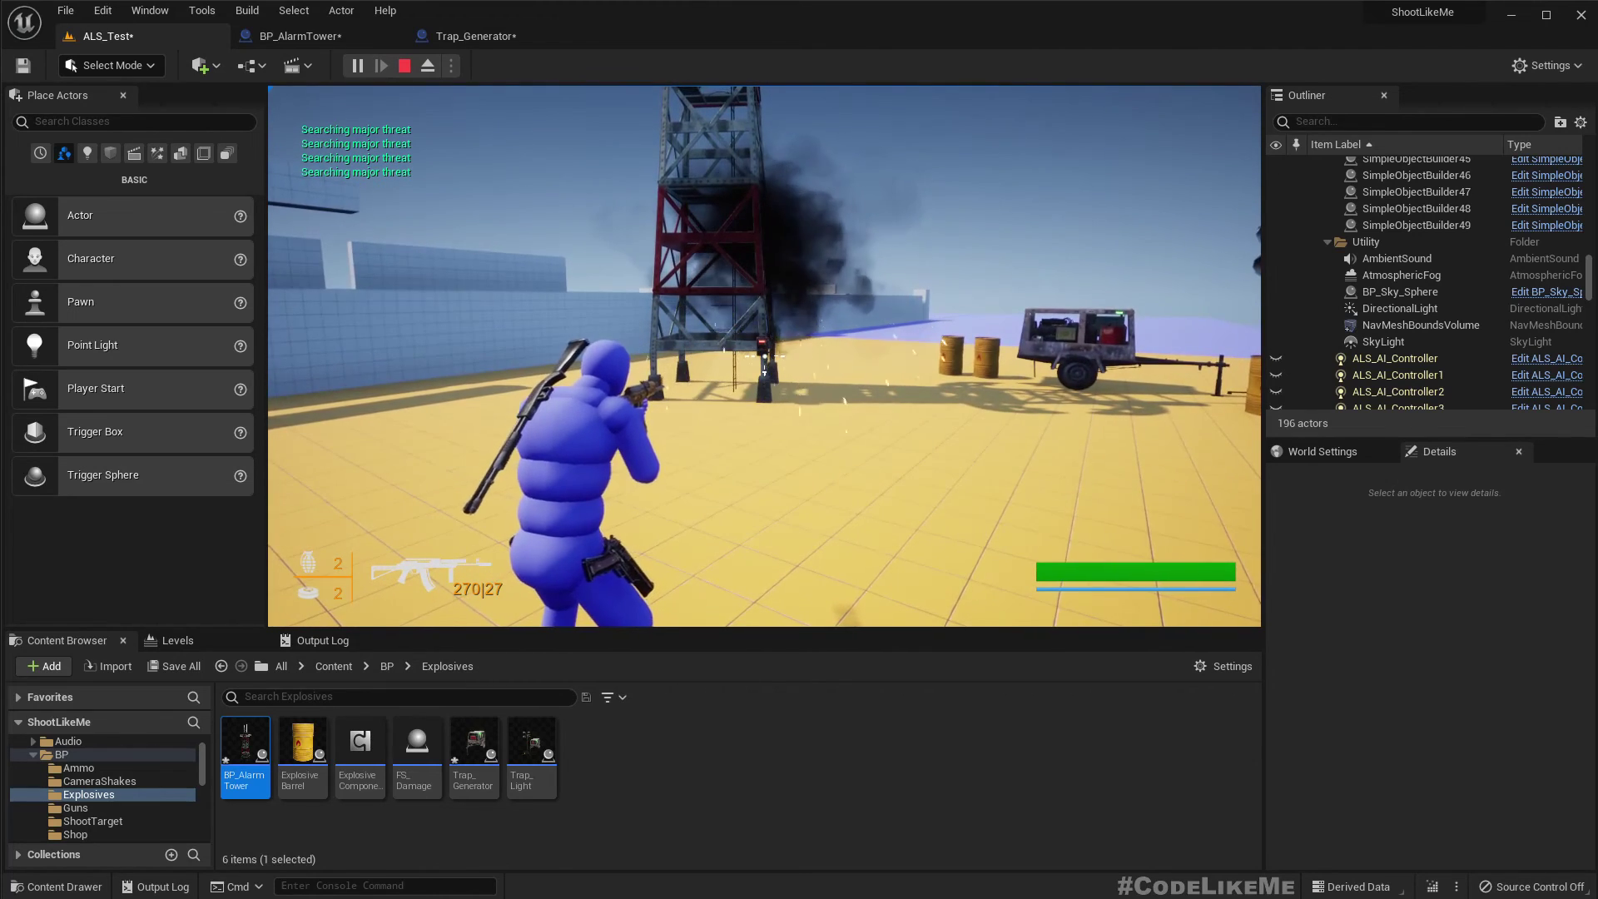
Make the game view full screen, keep shooting the fusebox until it explodes, and end the full-screen play session
key(F11)
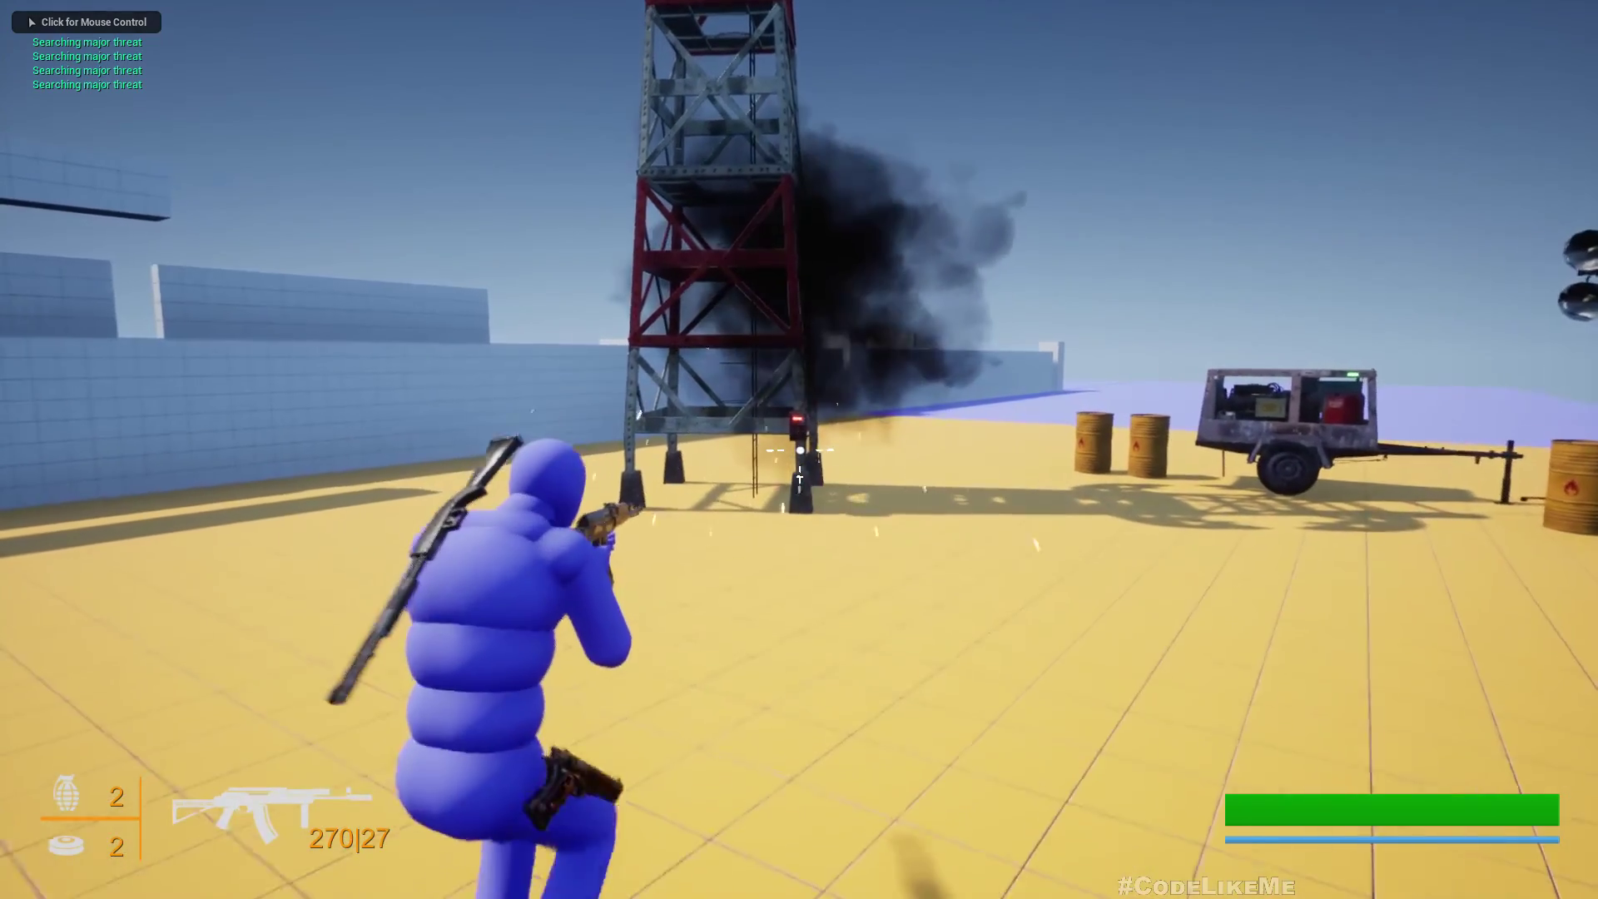
right_click(799, 450)
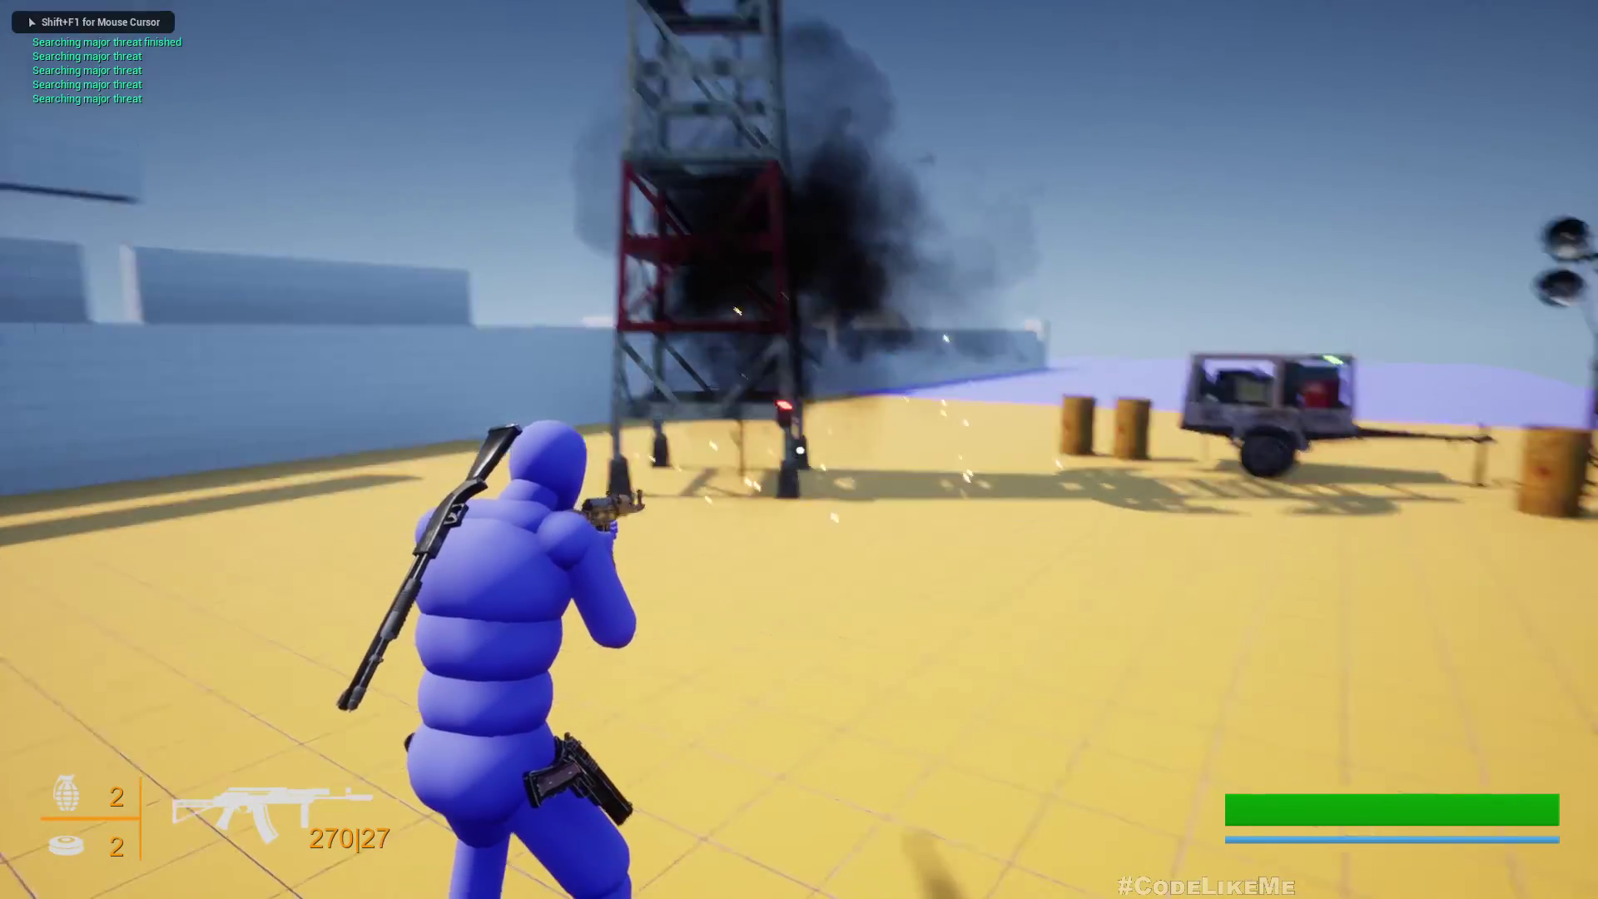
click(799, 449)
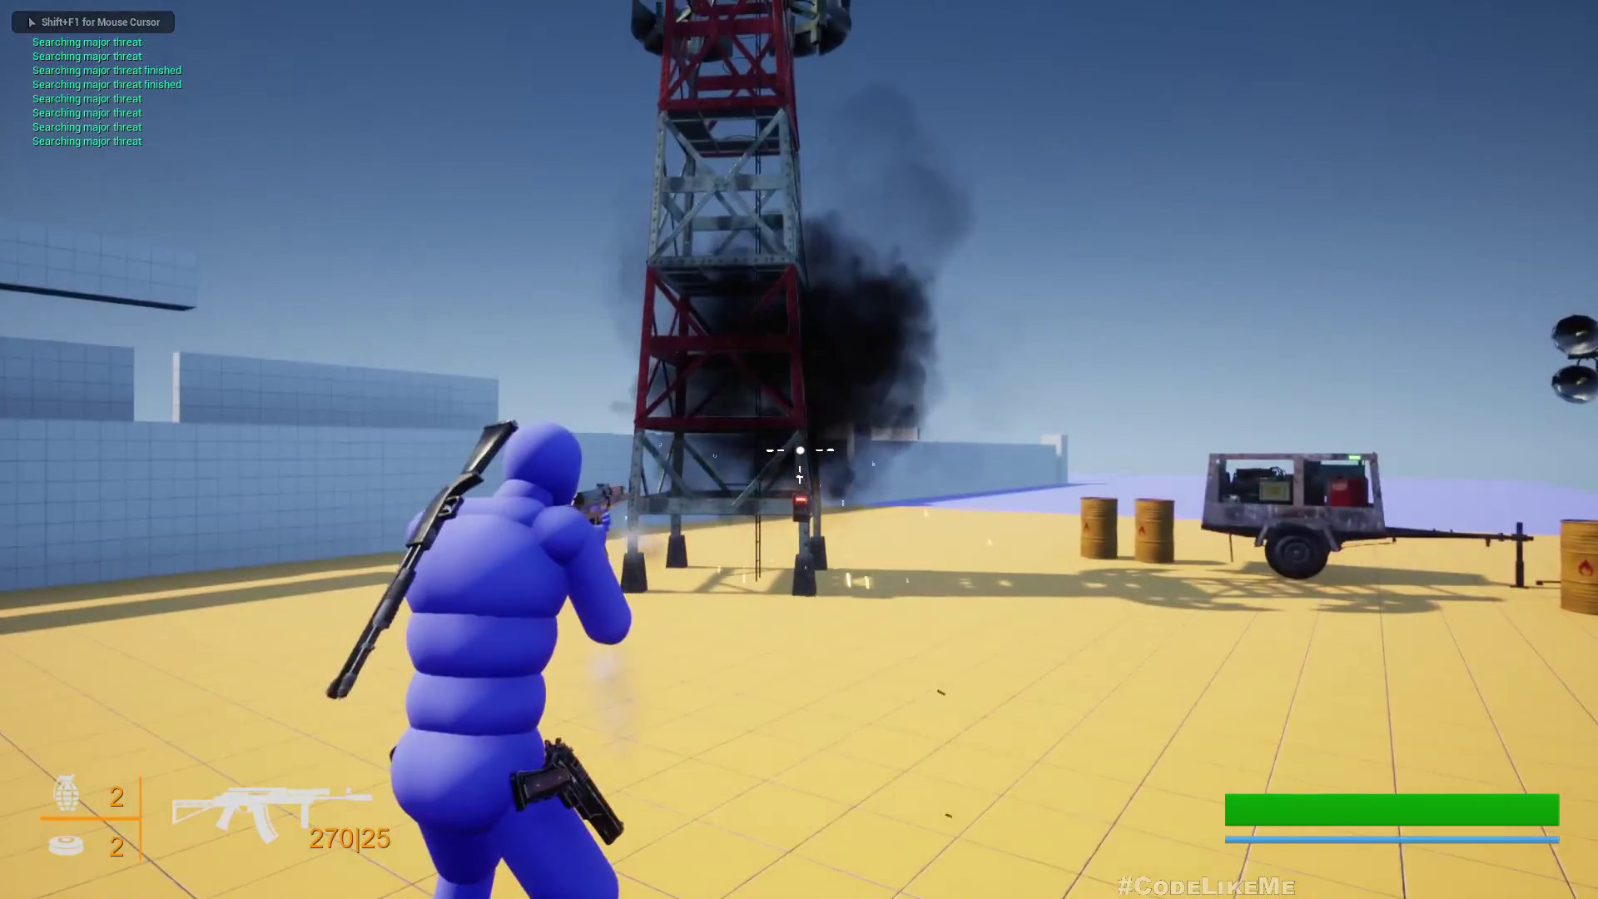
click(799, 449)
click(800, 449)
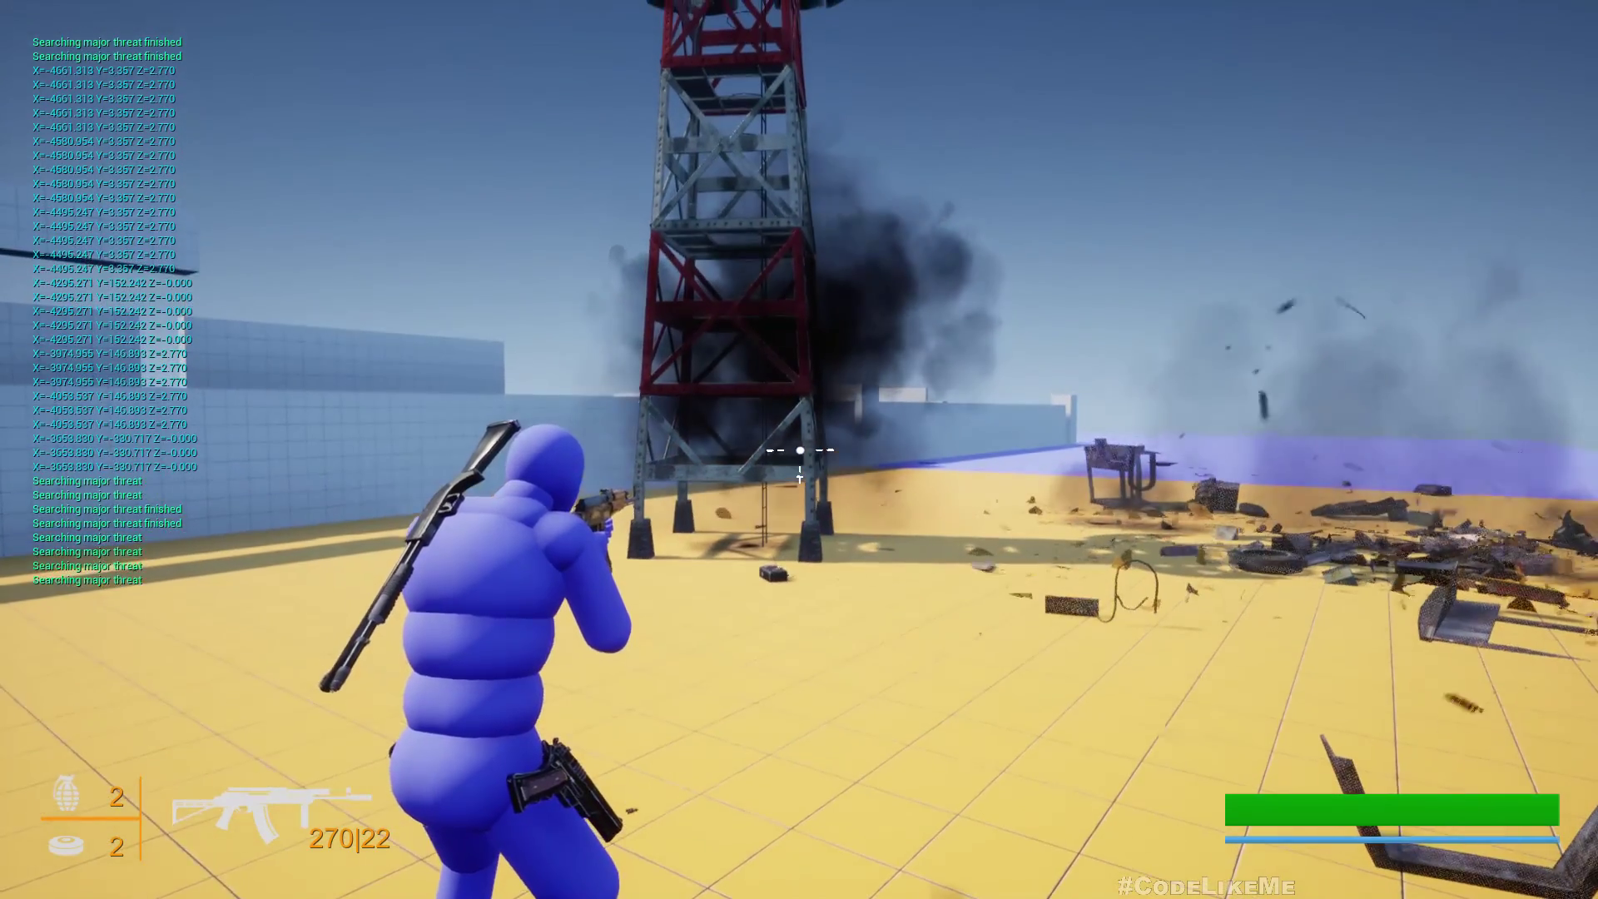
key(Escape)
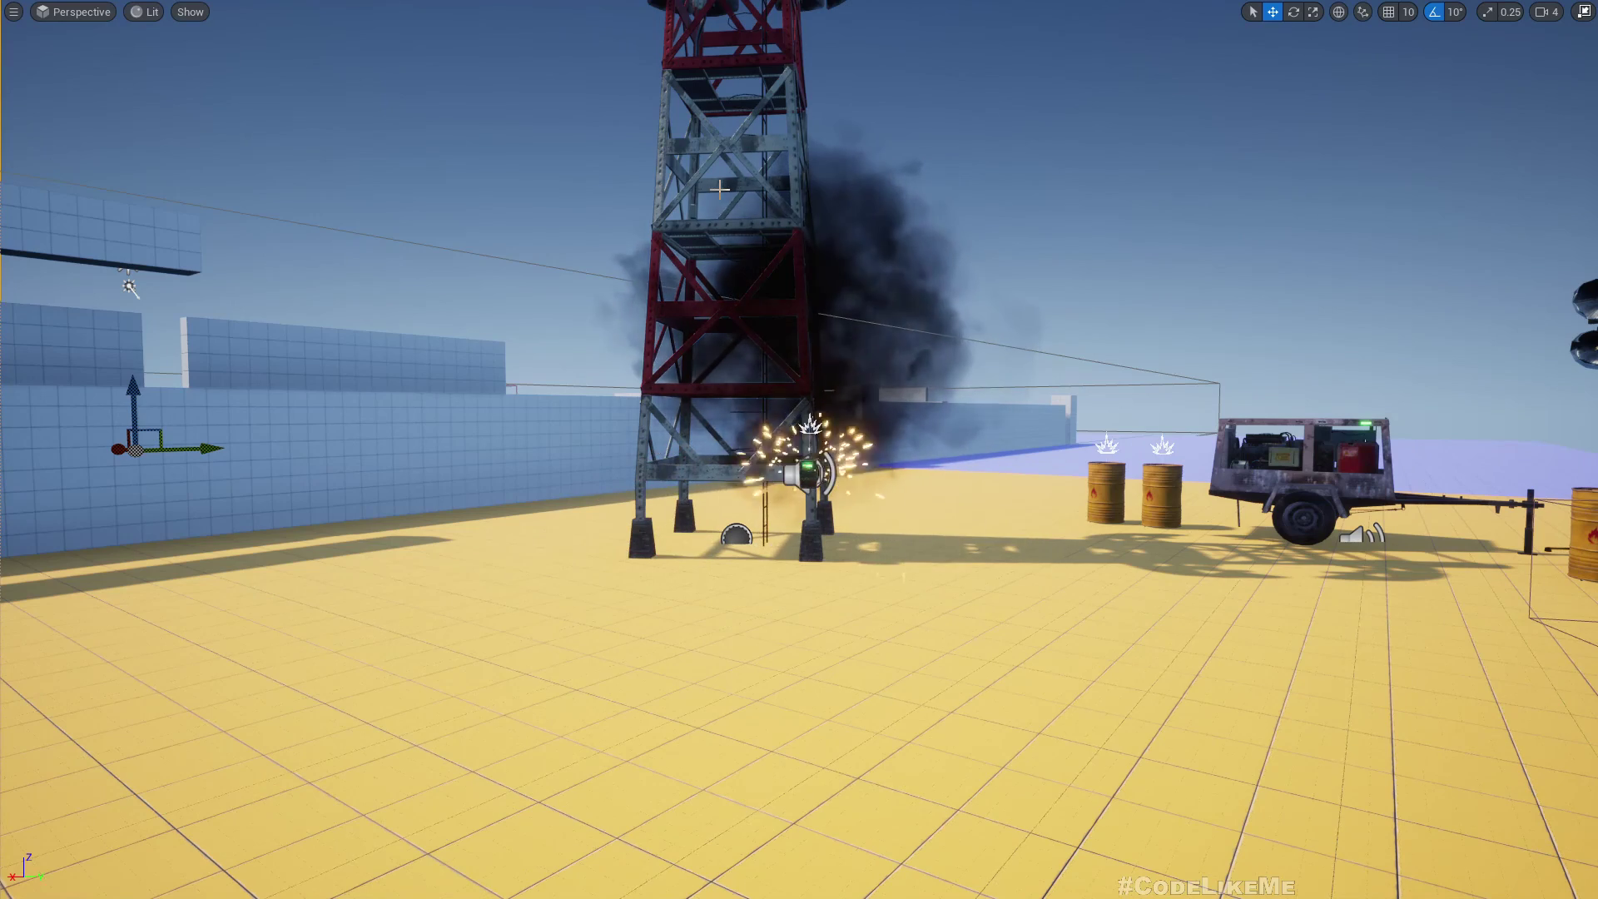
key(F11)
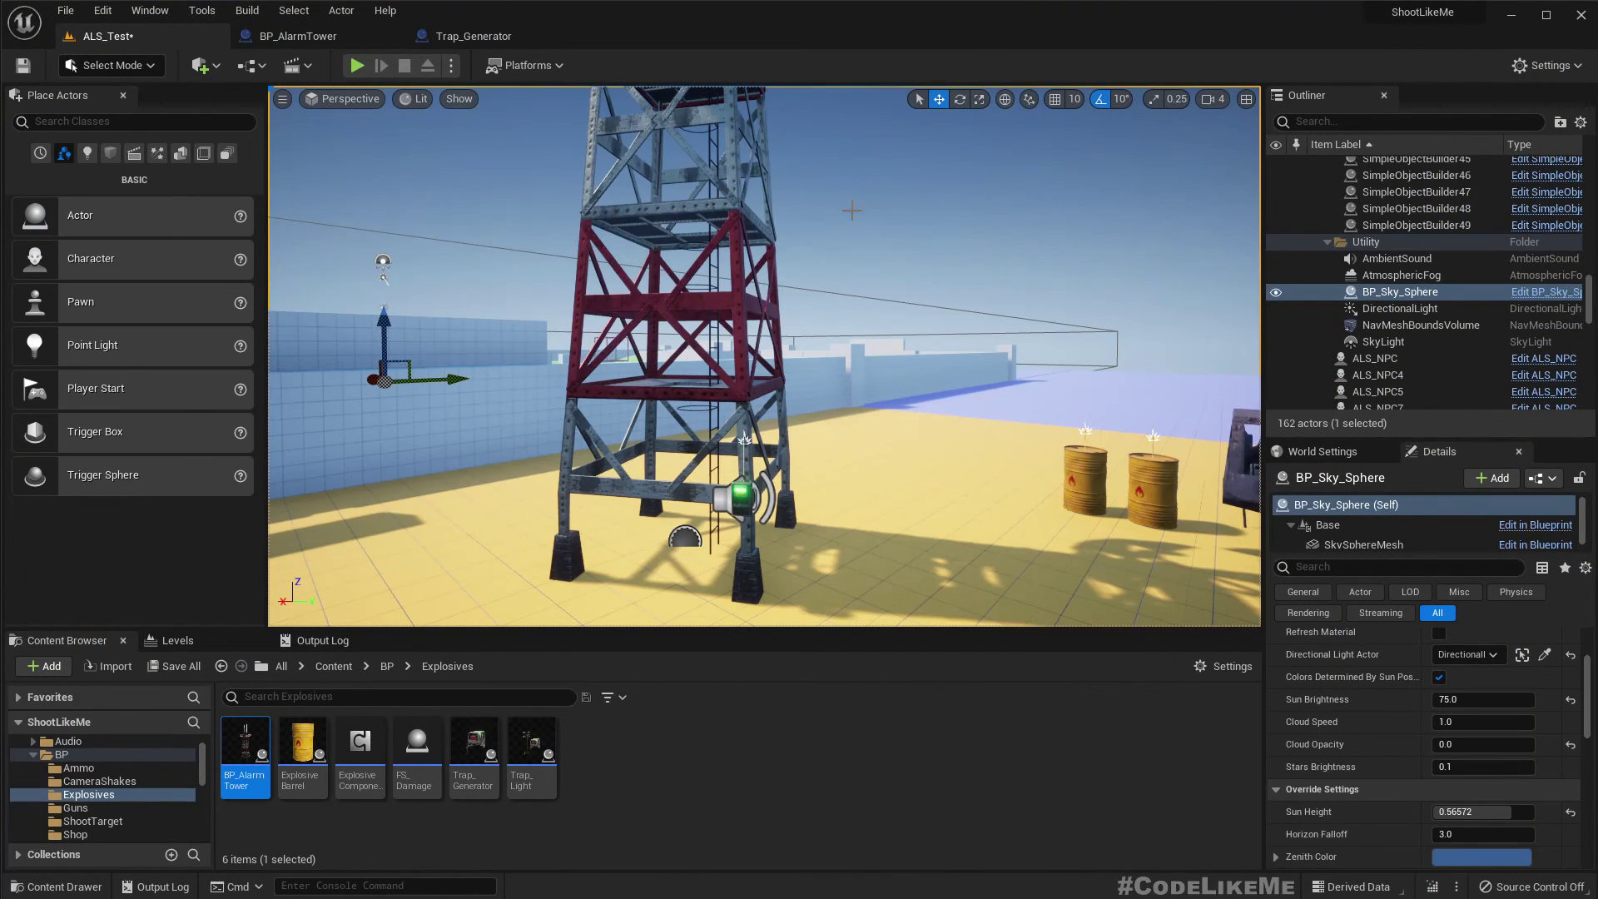
Fly around the alarm tower in the level to examine its structure and fusebox from several sides
key(s)
mouse_move(852, 210)
right_down()
mouse_move(836, 235)
mouse_move(824, 102)
mouse_move(749, 102)
mouse_move(824, 212)
mouse_move(1024, 212)
mouse_move(1065, 187)
mouse_move(1091, 283)
mouse_move(1140, 241)
mouse_move(1199, 271)
mouse_move(1190, 225)
mouse_move(846, 215)
mouse_move(1082, 229)
mouse_move(1095, 192)
mouse_move(849, 218)
right_up()
key(w)
key(d)
key(e)
key(a)
key(w)
key(a)
key(s)
key(w)
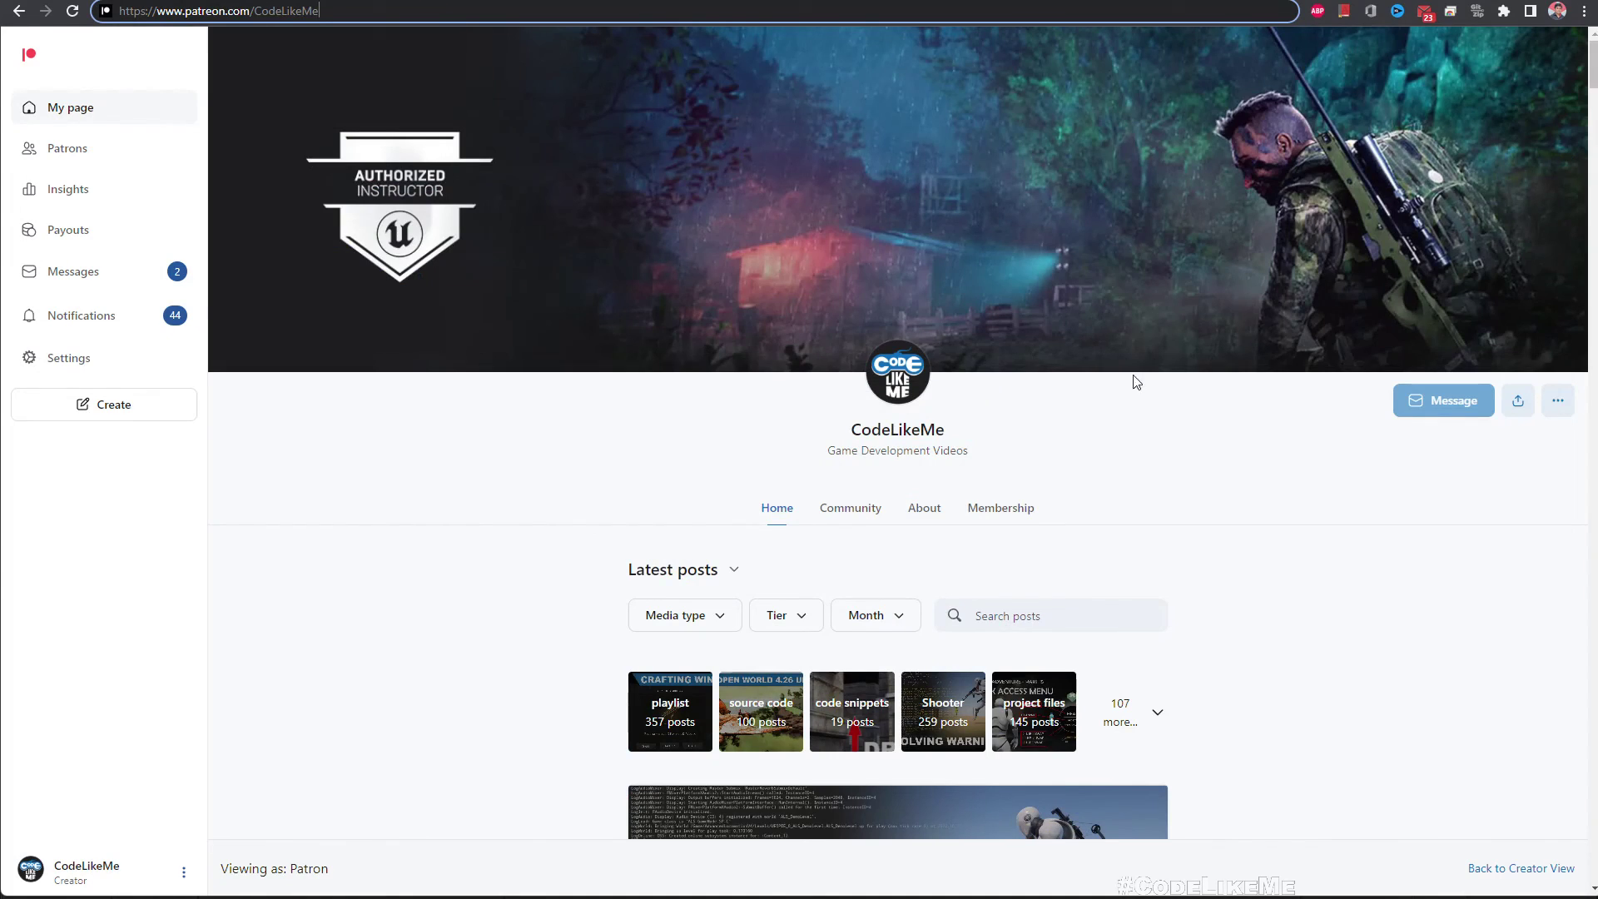
Browse the latest posts on the CodeLikeMe Patreon page, looking through the Unreal Engine 5 episodes back to early October
scroll(1135, 432, down, 15)
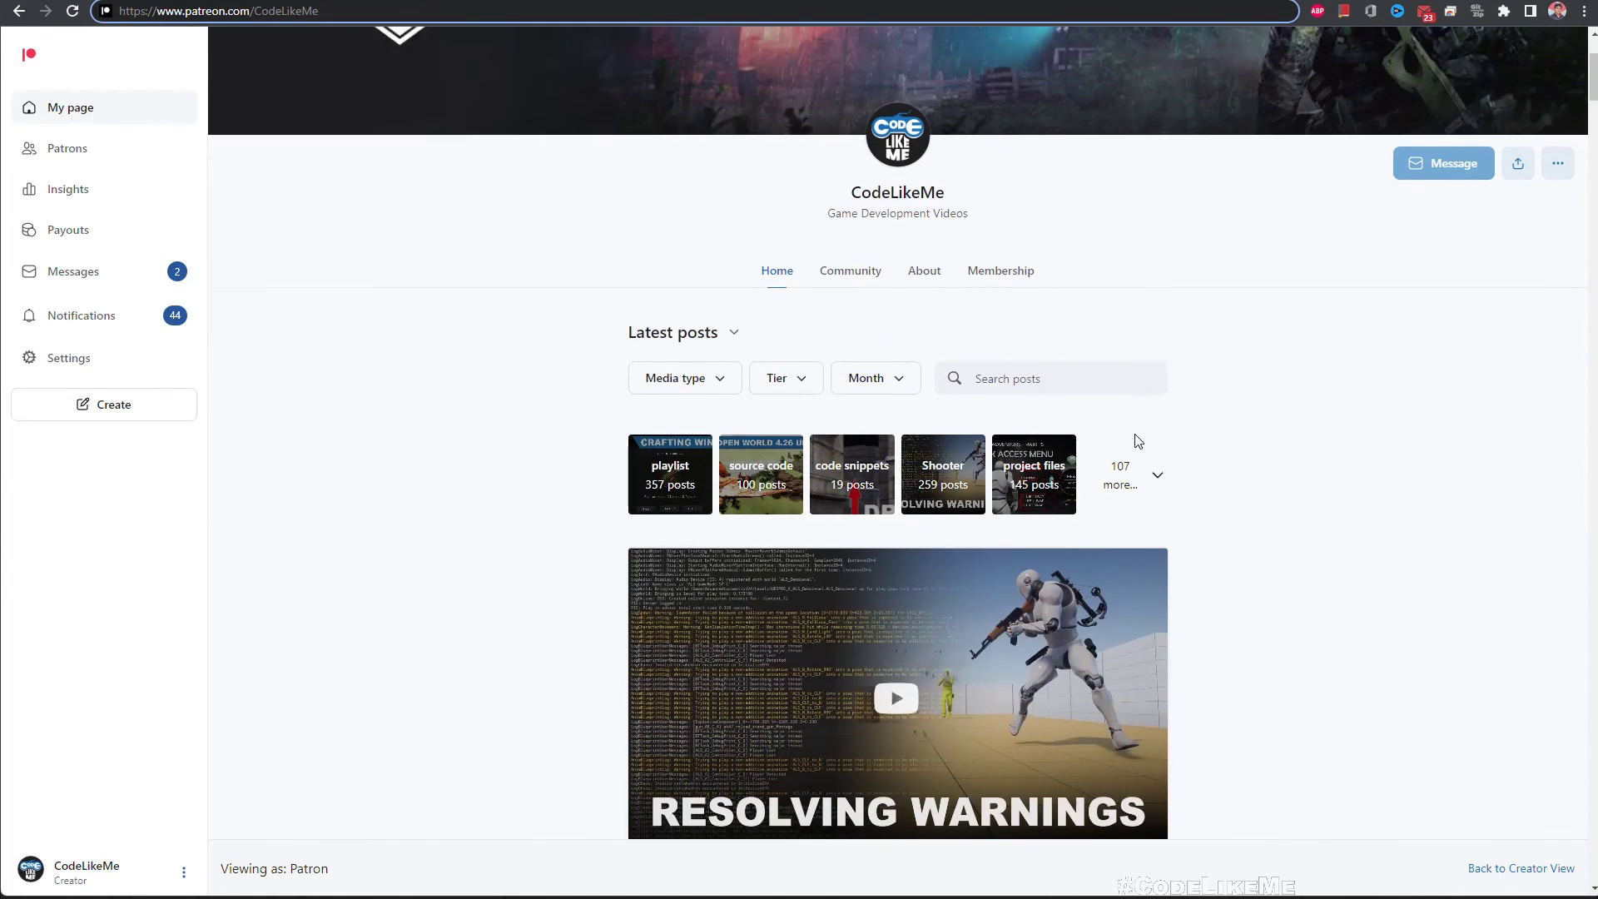
scroll(1140, 435, down, 20)
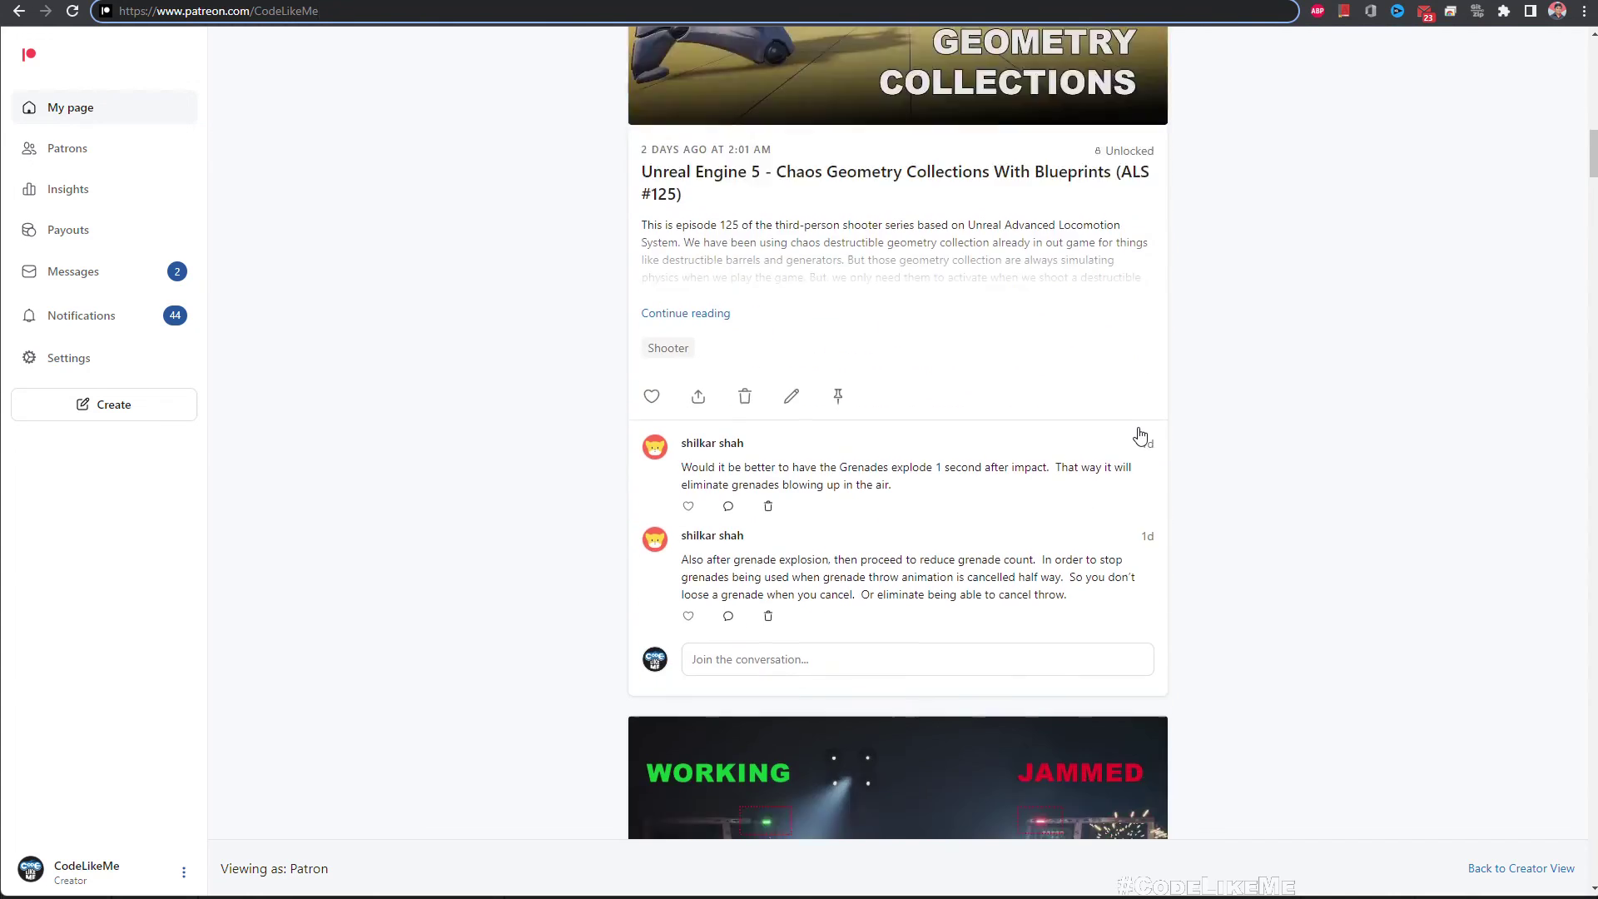
scroll(1151, 427, down, 20)
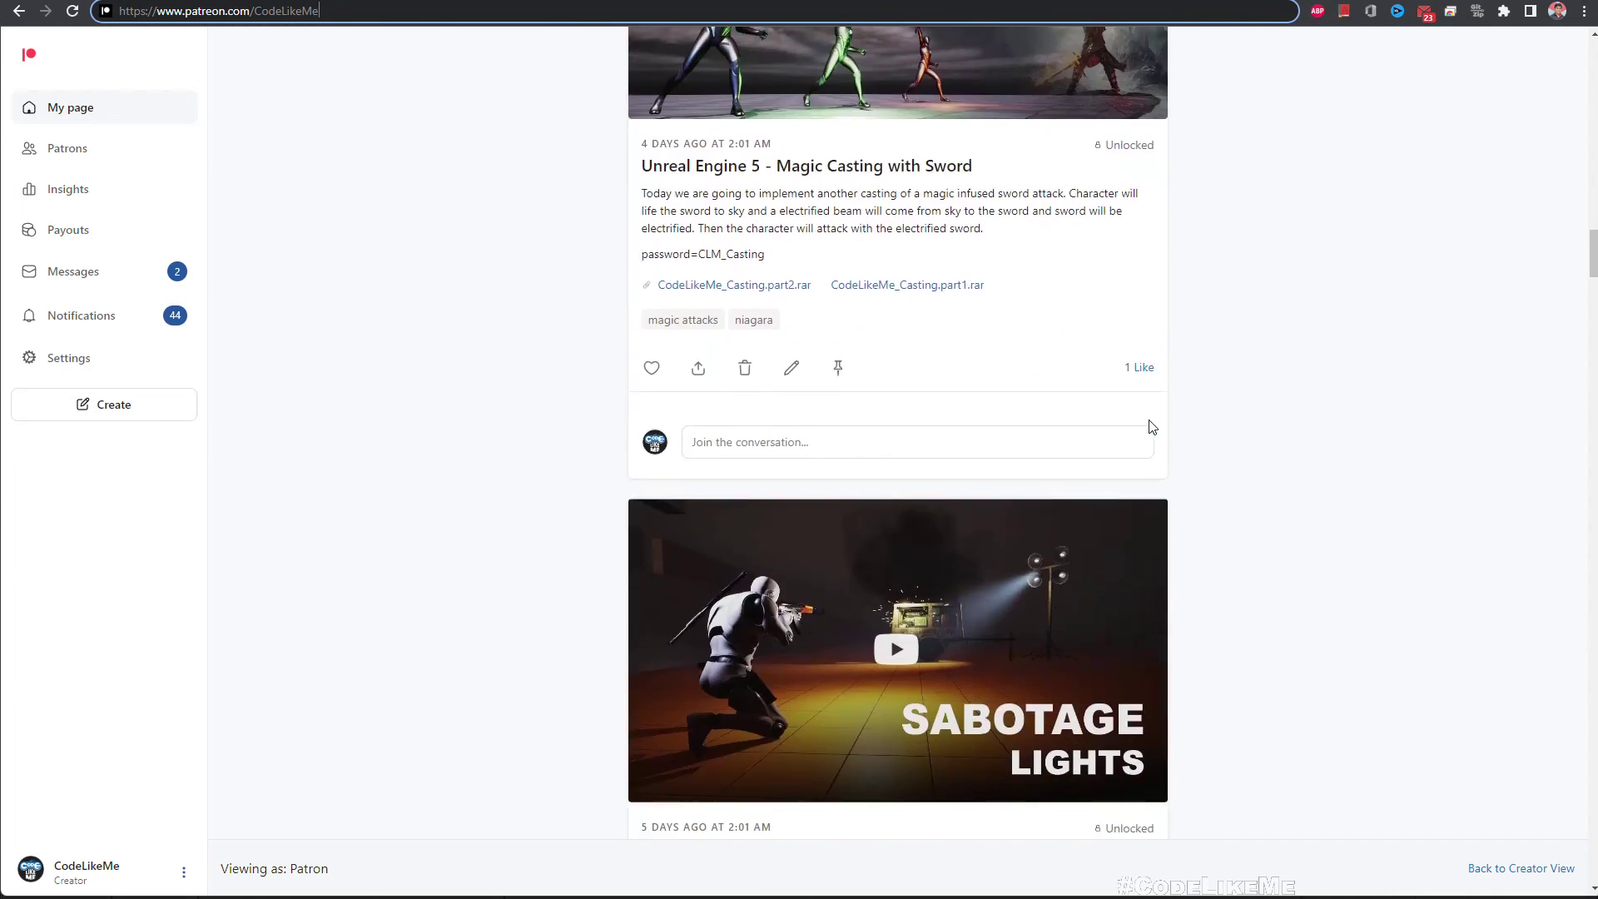
scroll(1153, 418, down, 20)
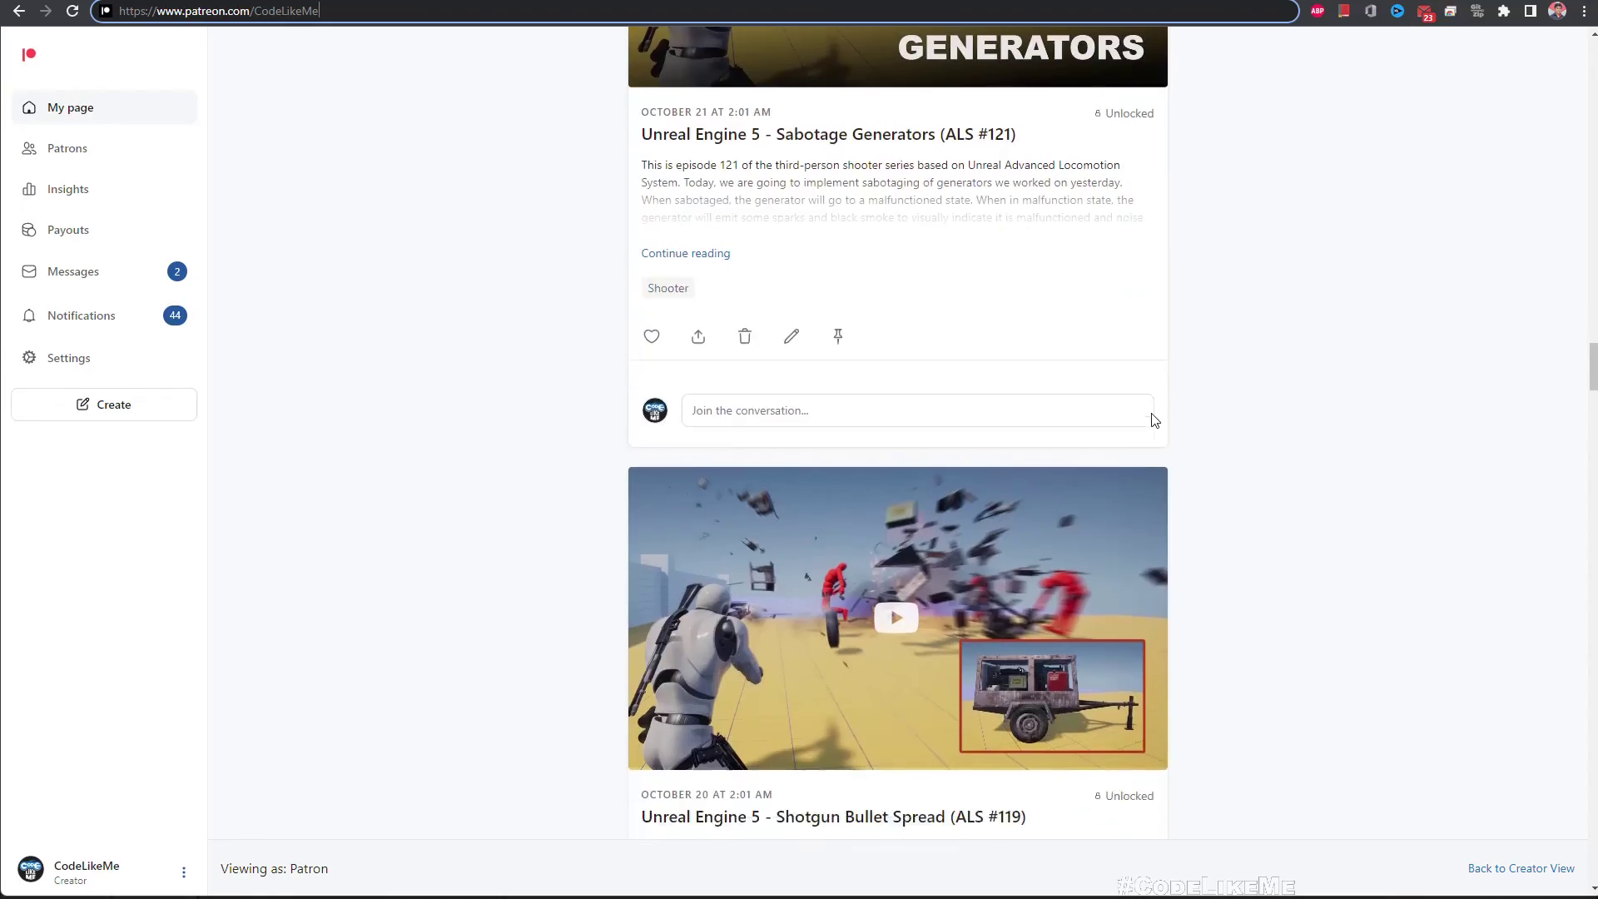
scroll(1151, 412, down, 20)
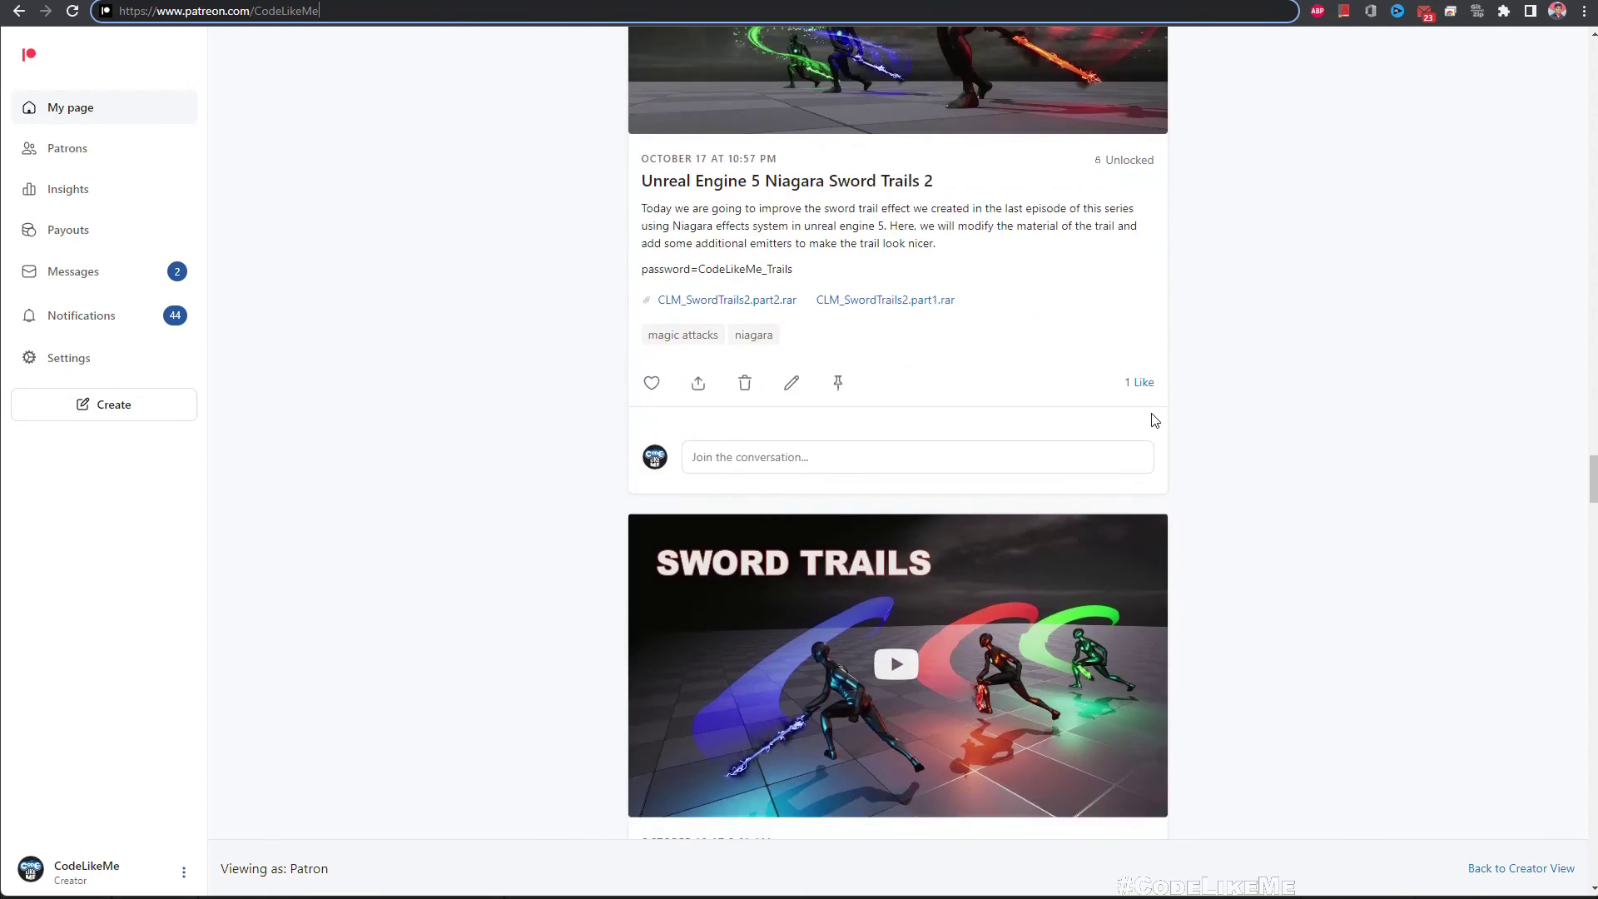
scroll(1151, 413, down, 20)
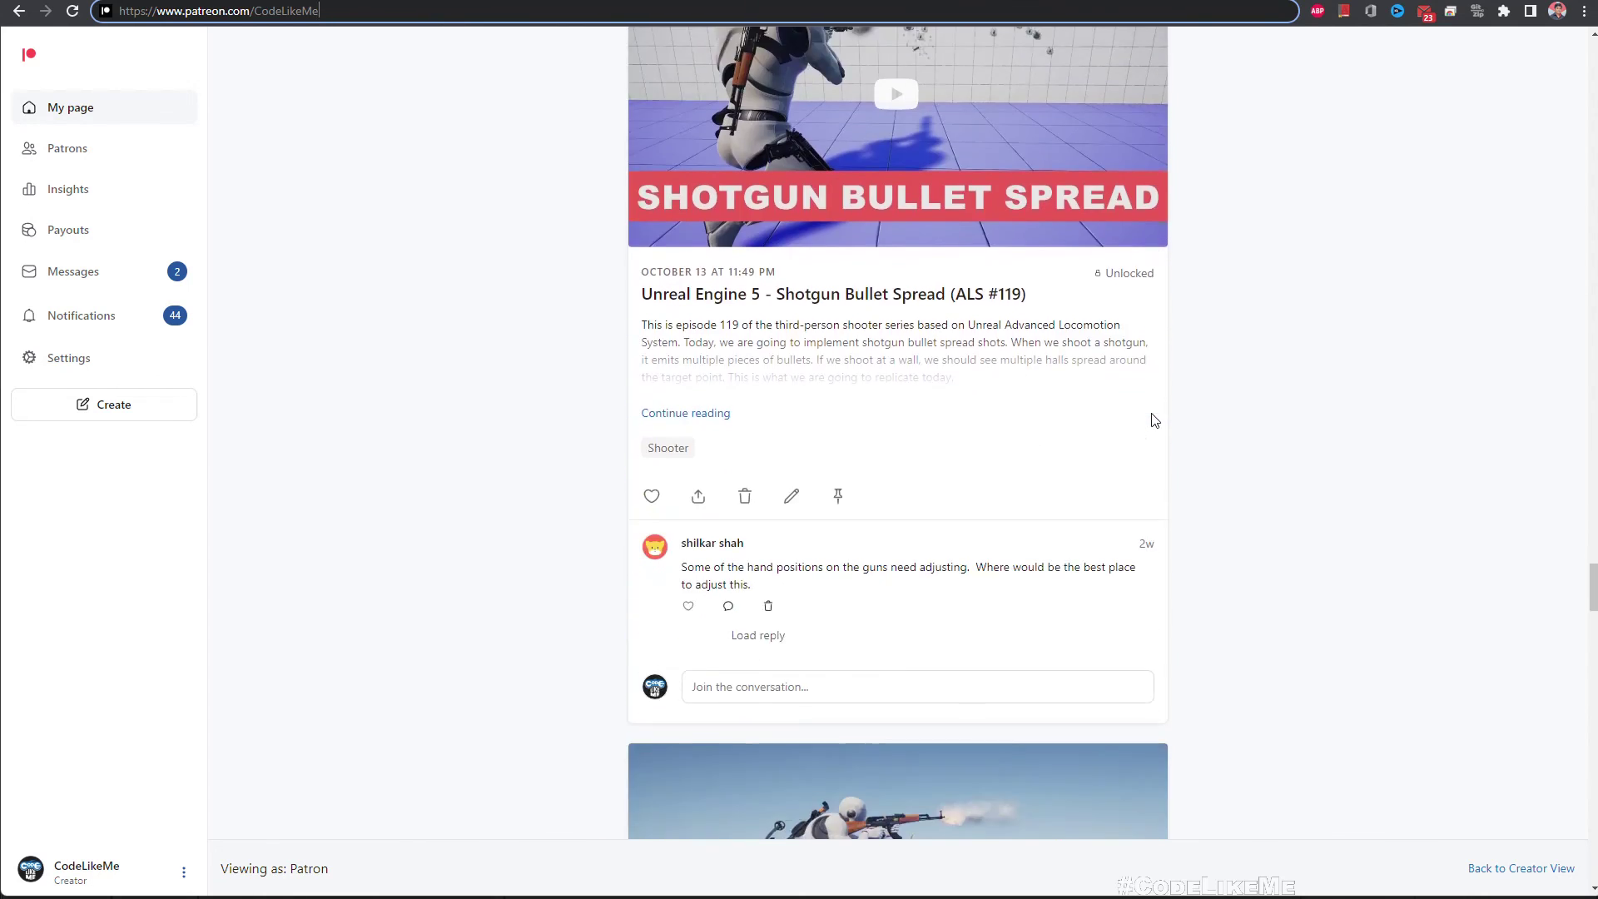
scroll(1155, 419, down, 6)
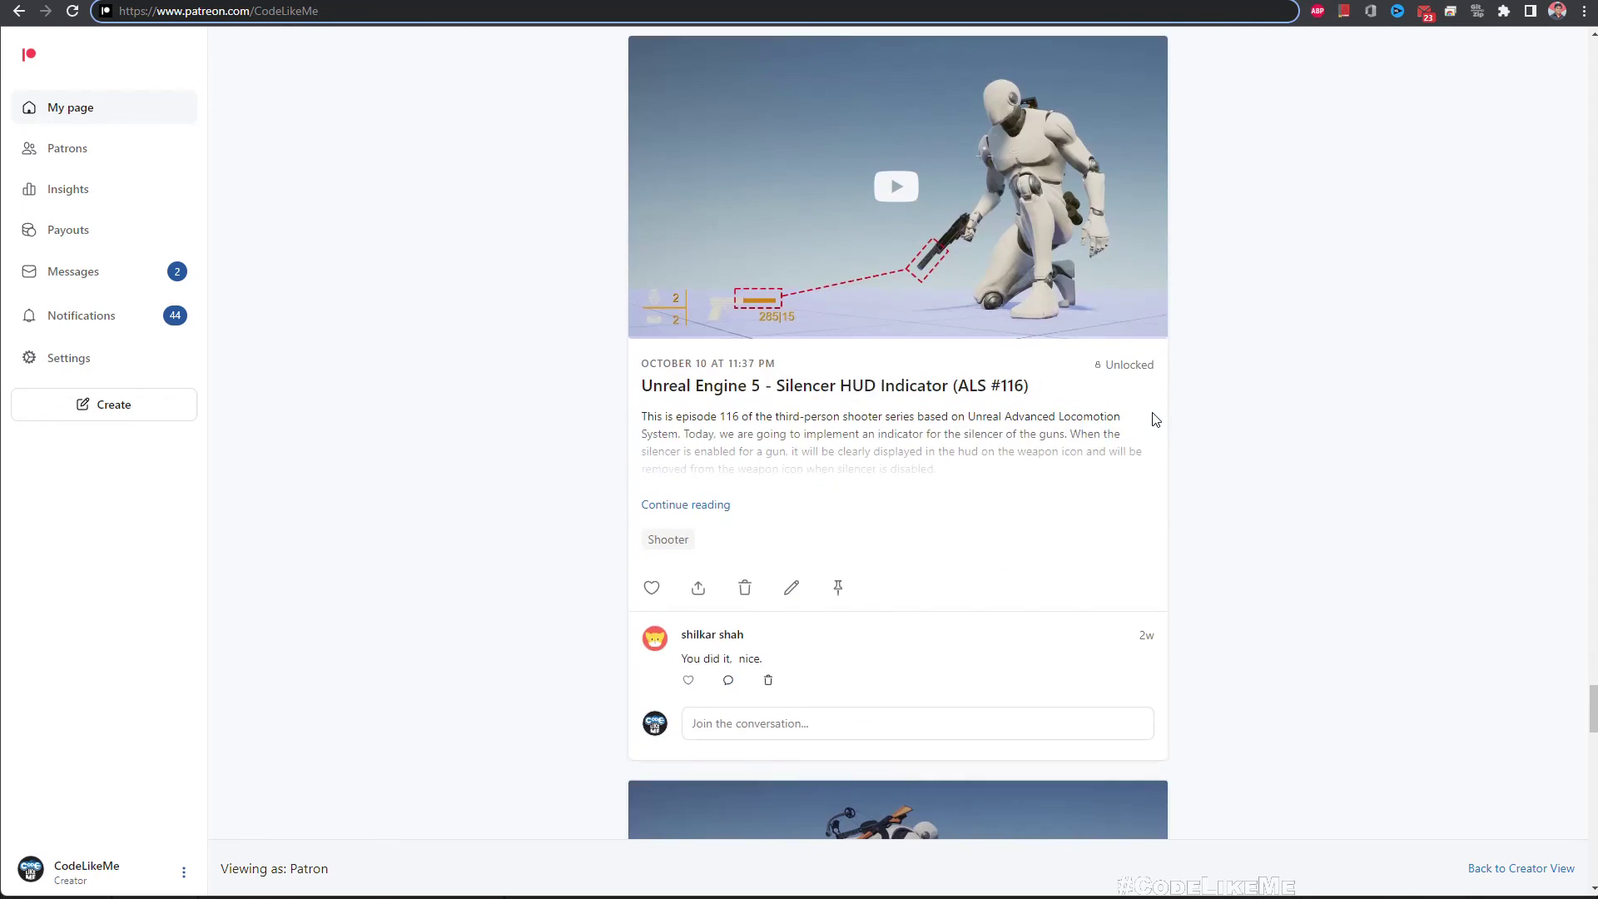
scroll(1155, 419, down, 11)
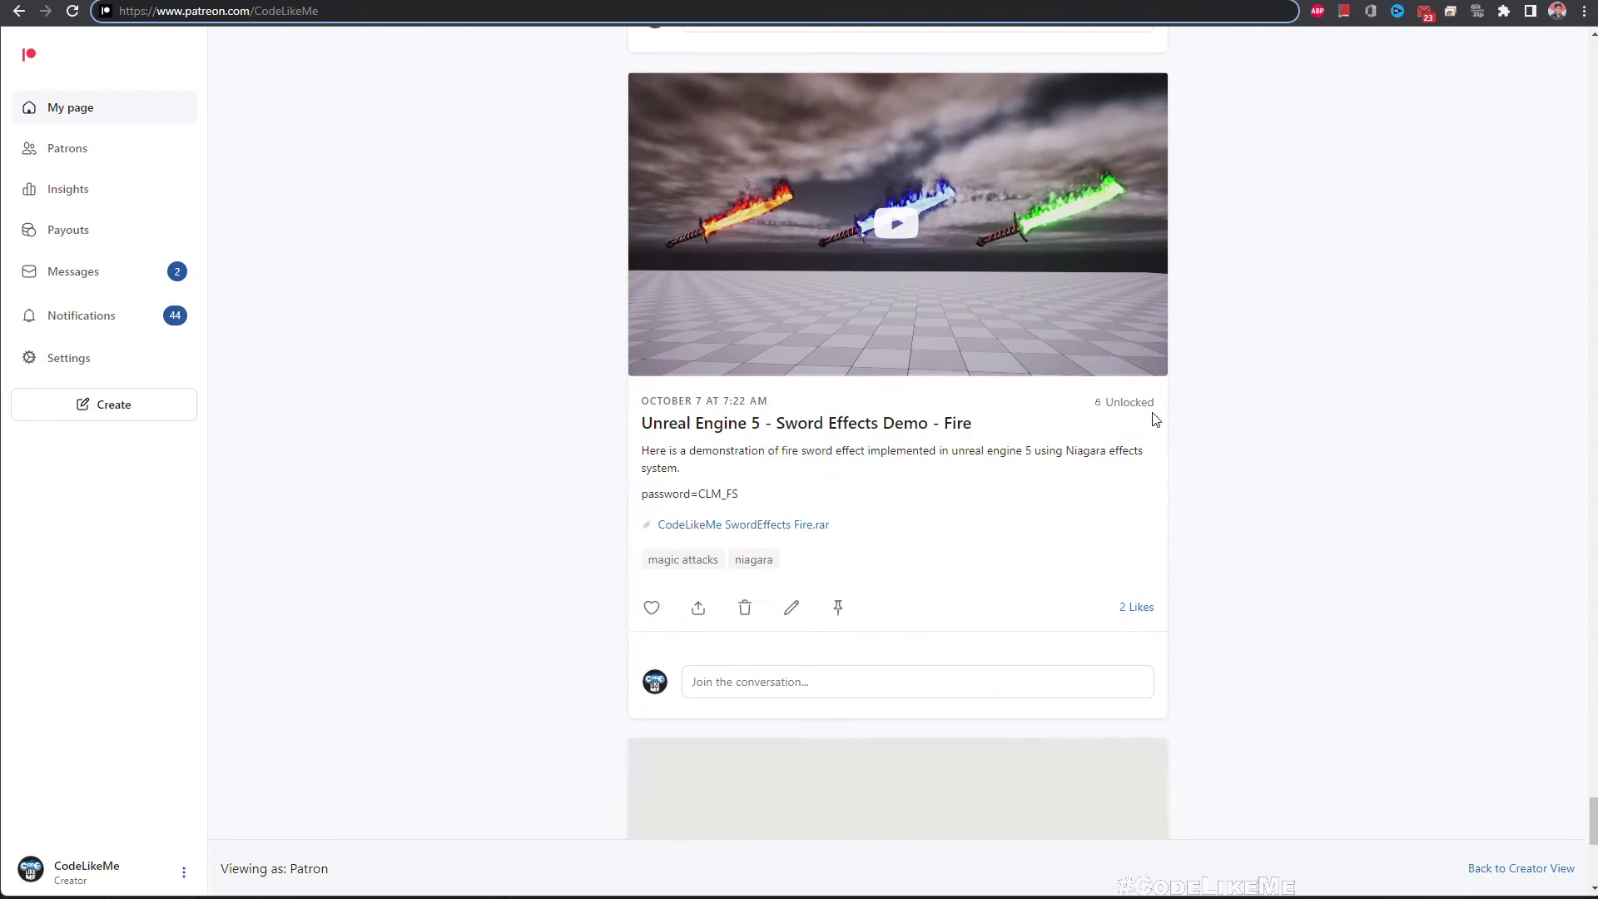
scroll(1154, 418, down, 6)
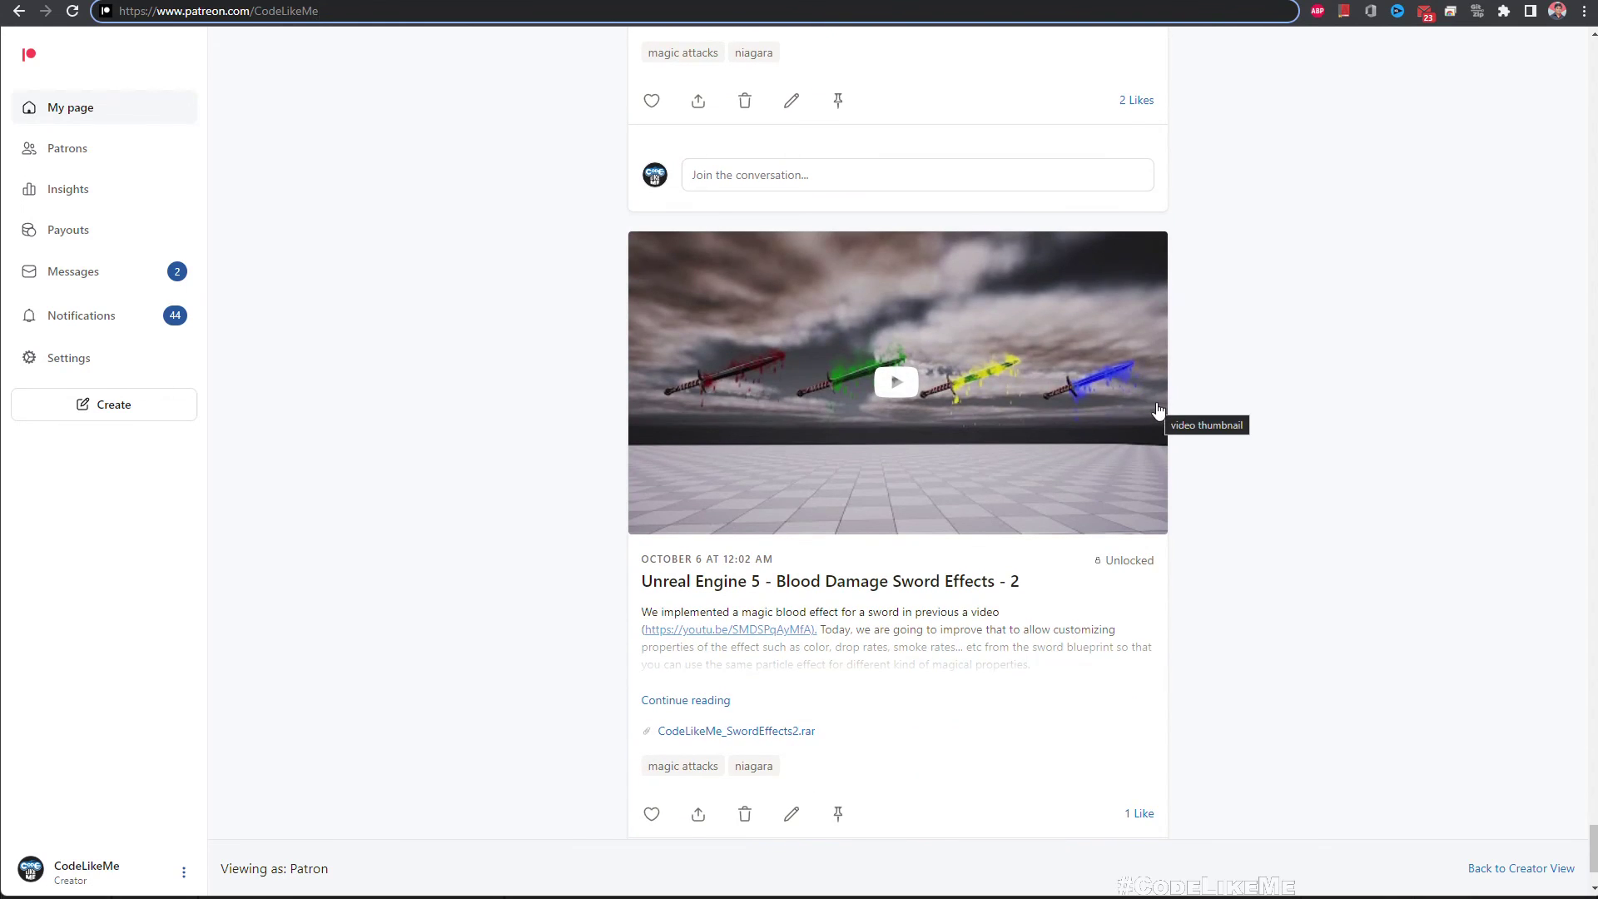